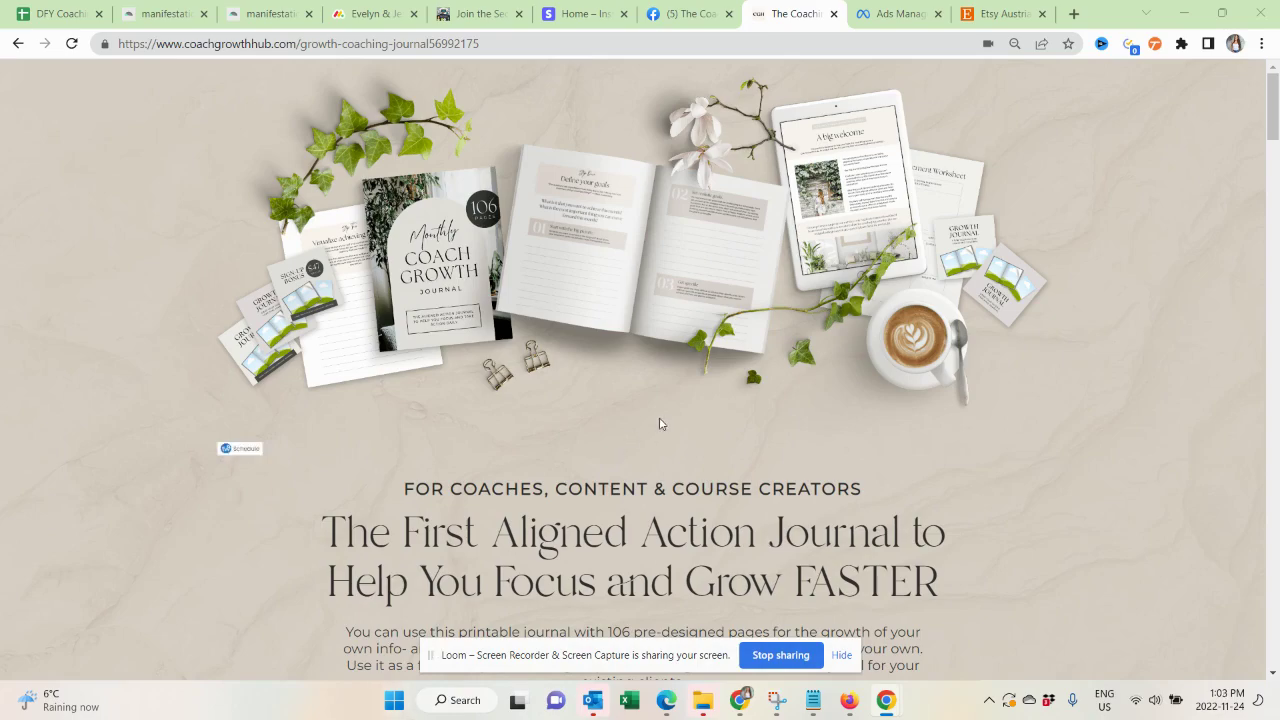
Scroll through the aligned action journal offer, with its free and $9 options, and back up.
scroll(659, 424, "down", 15)
scroll(659, 424, "down", 20)
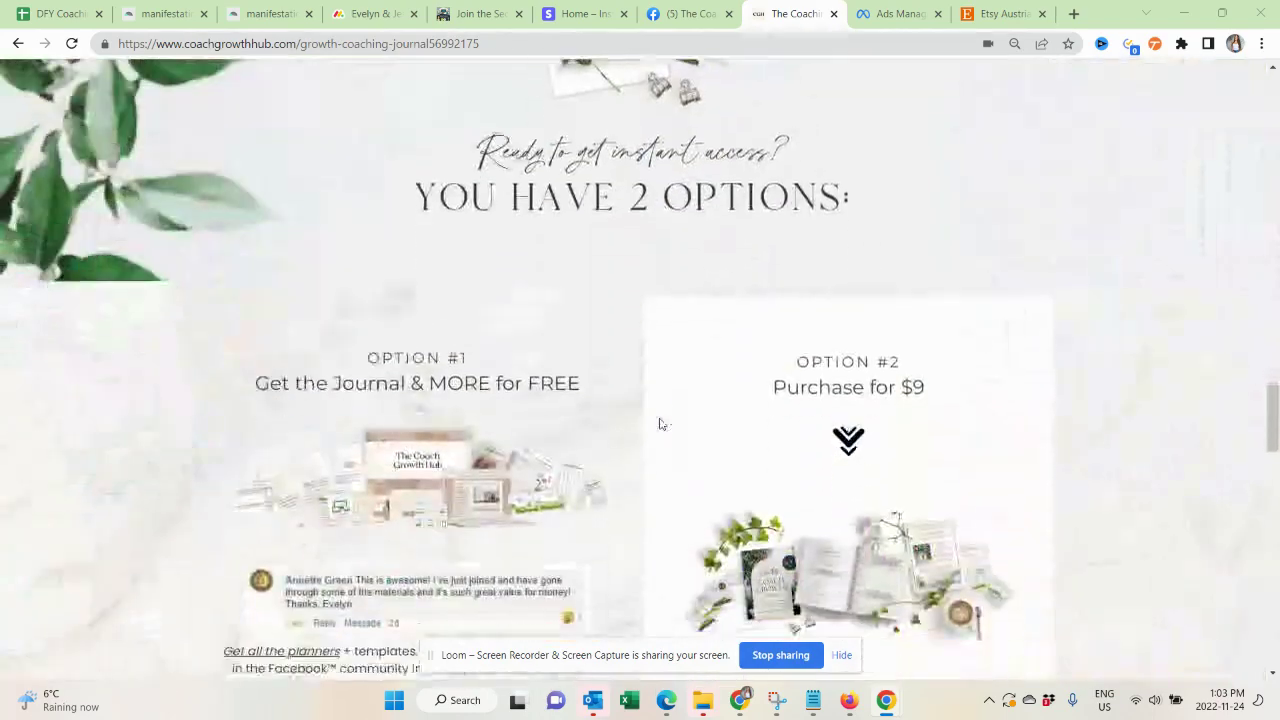
scroll(659, 424, "up", 20)
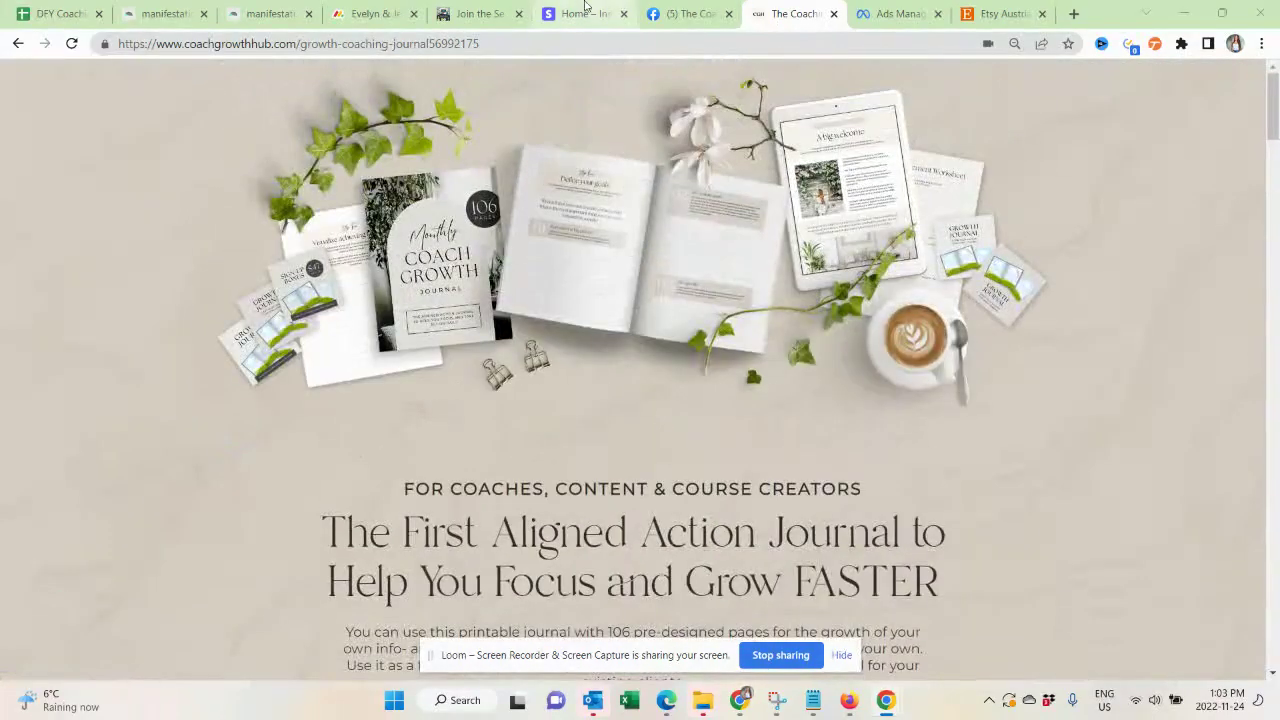
View Stripe reports for the last 3 months, reset them to last 4 weeks, then return to the journal page.
left_click(583, 13)
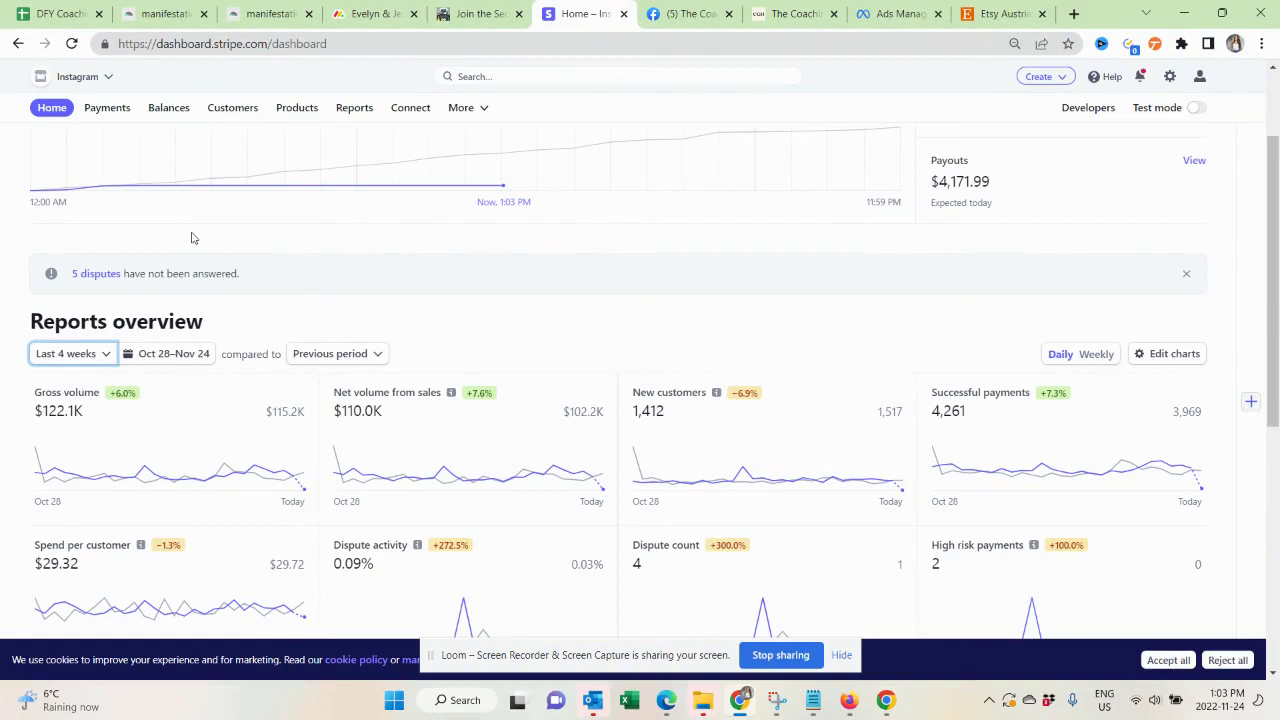
left_click(86, 356)
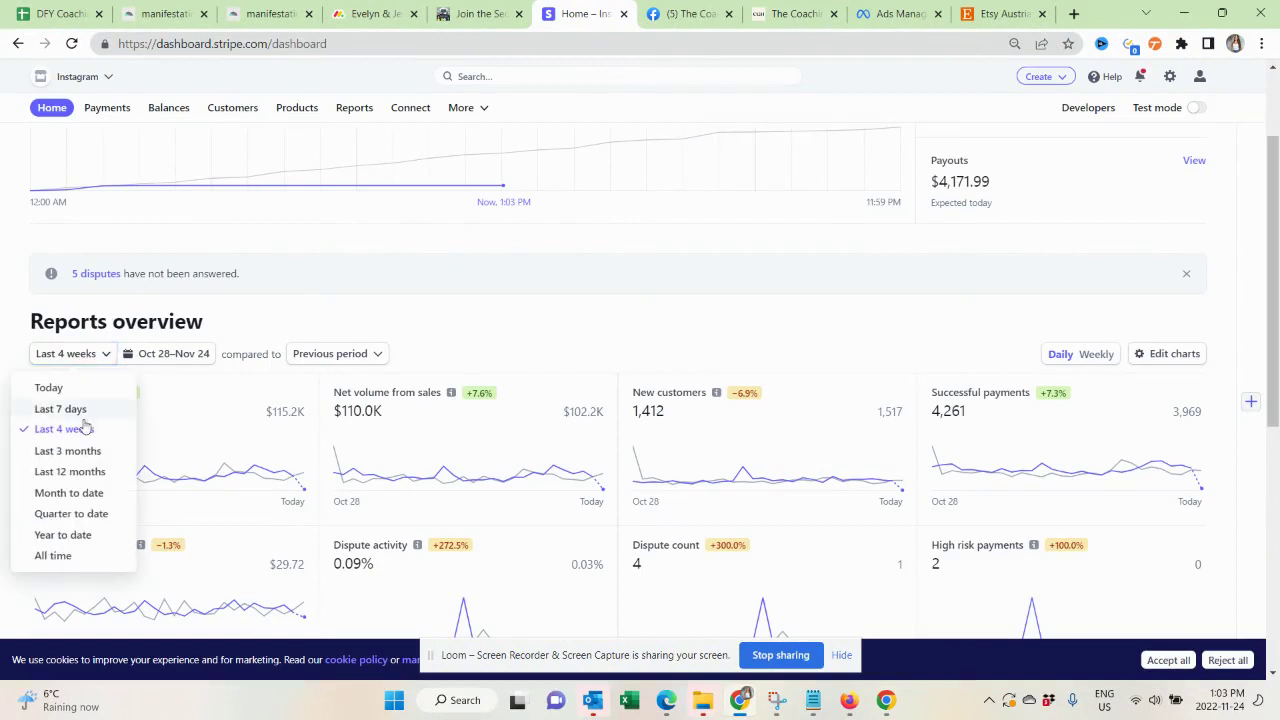
left_click(86, 451)
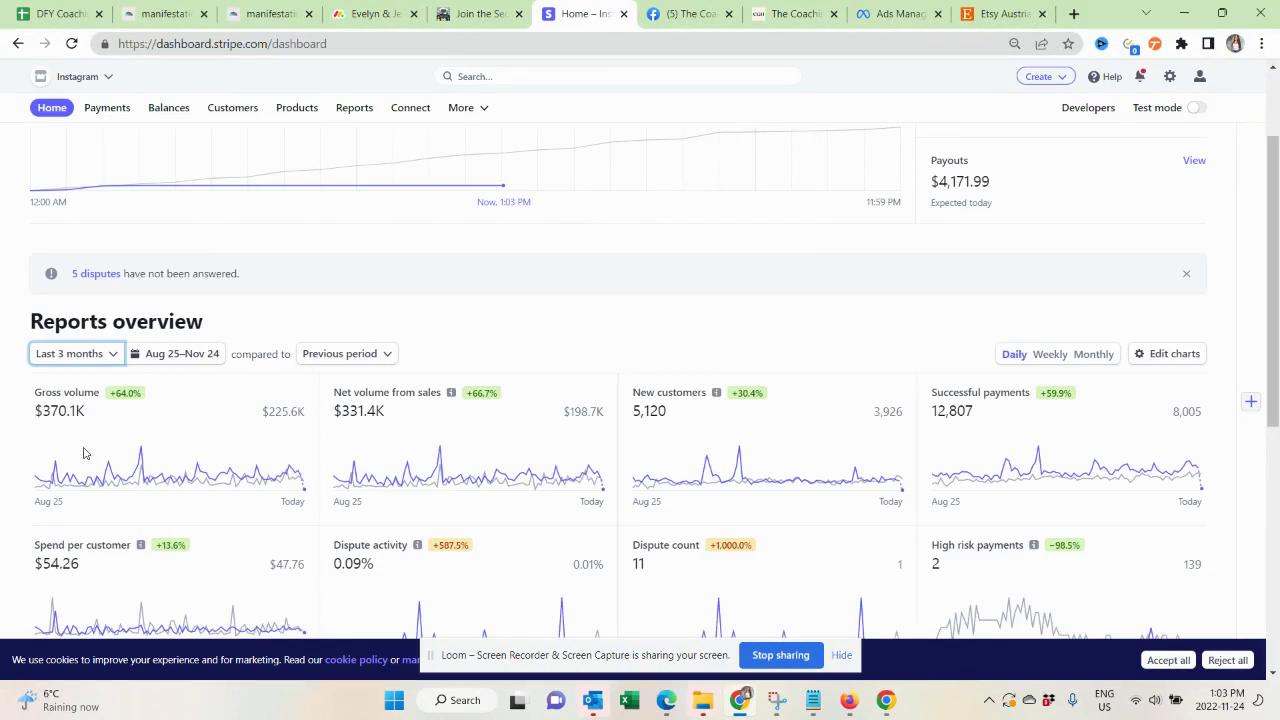
left_click(86, 357)
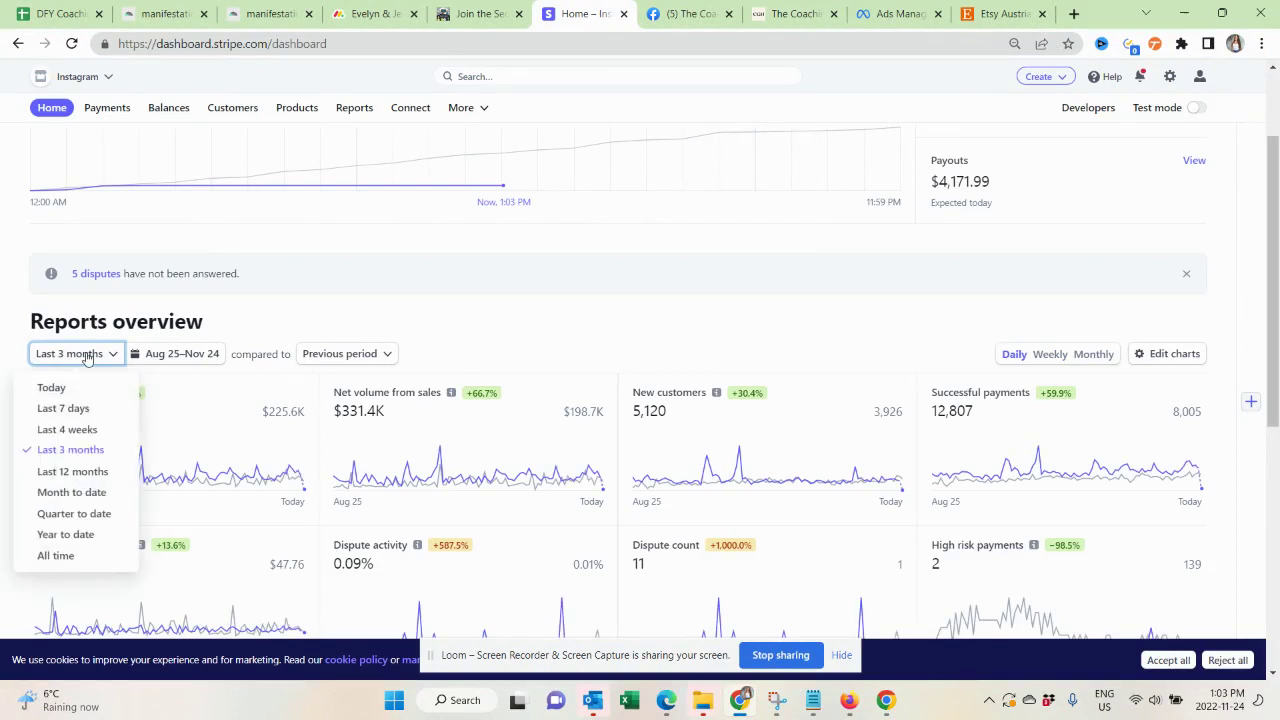
left_click(80, 431)
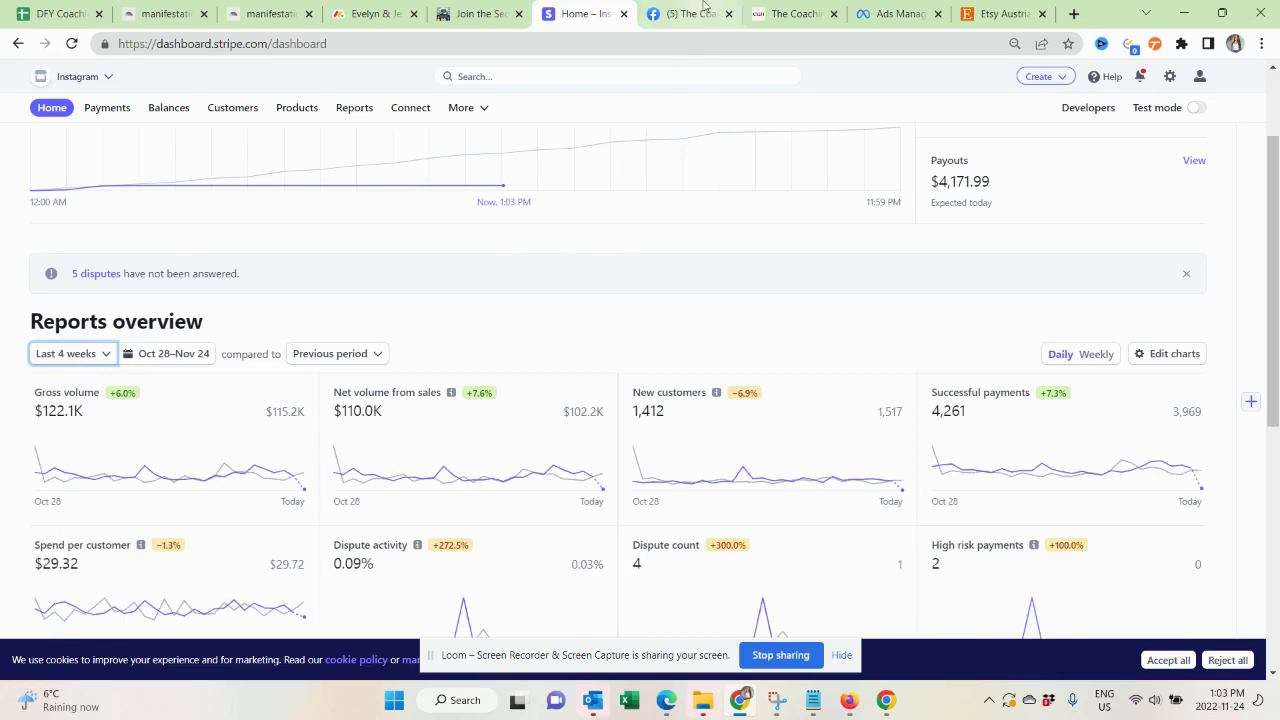
left_click(668, 10)
left_click(781, 8)
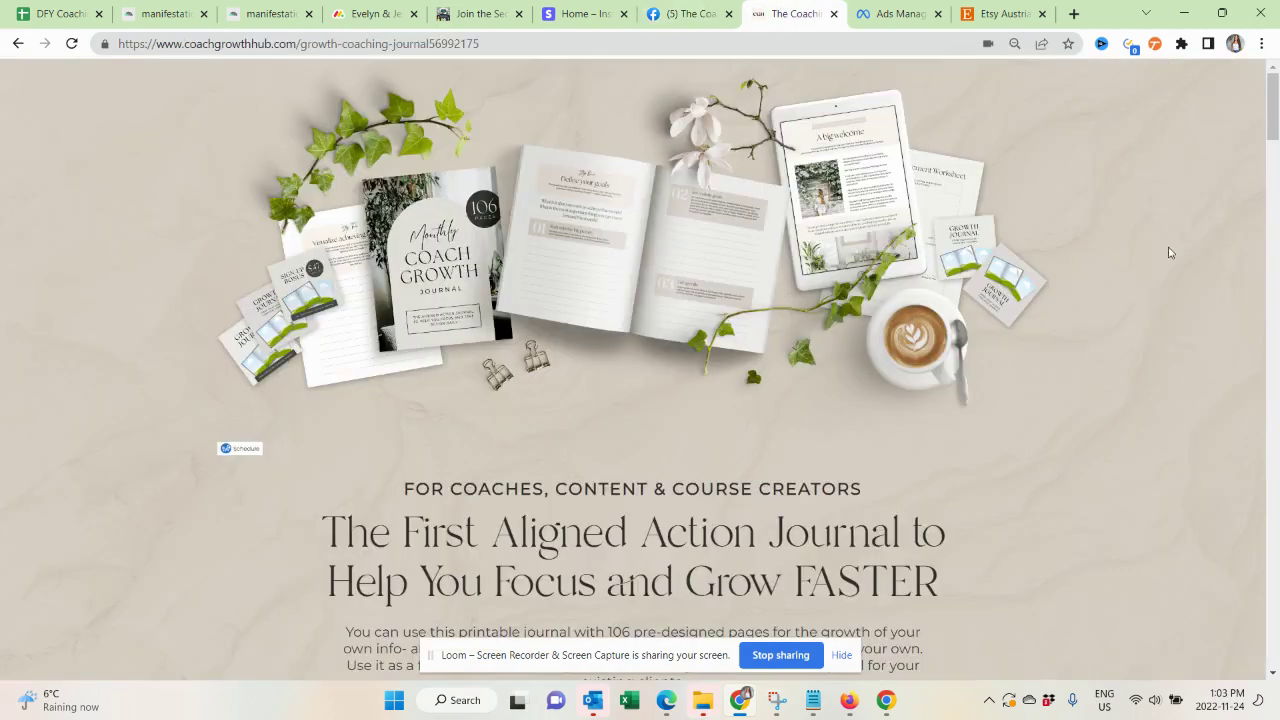
Read through the Secret Weapon PLR weekly trending products offer, then bring up the Secret Vault in Edge.
left_click(475, 13)
scroll(393, 449, "down", 3)
scroll(393, 449, "down", 6)
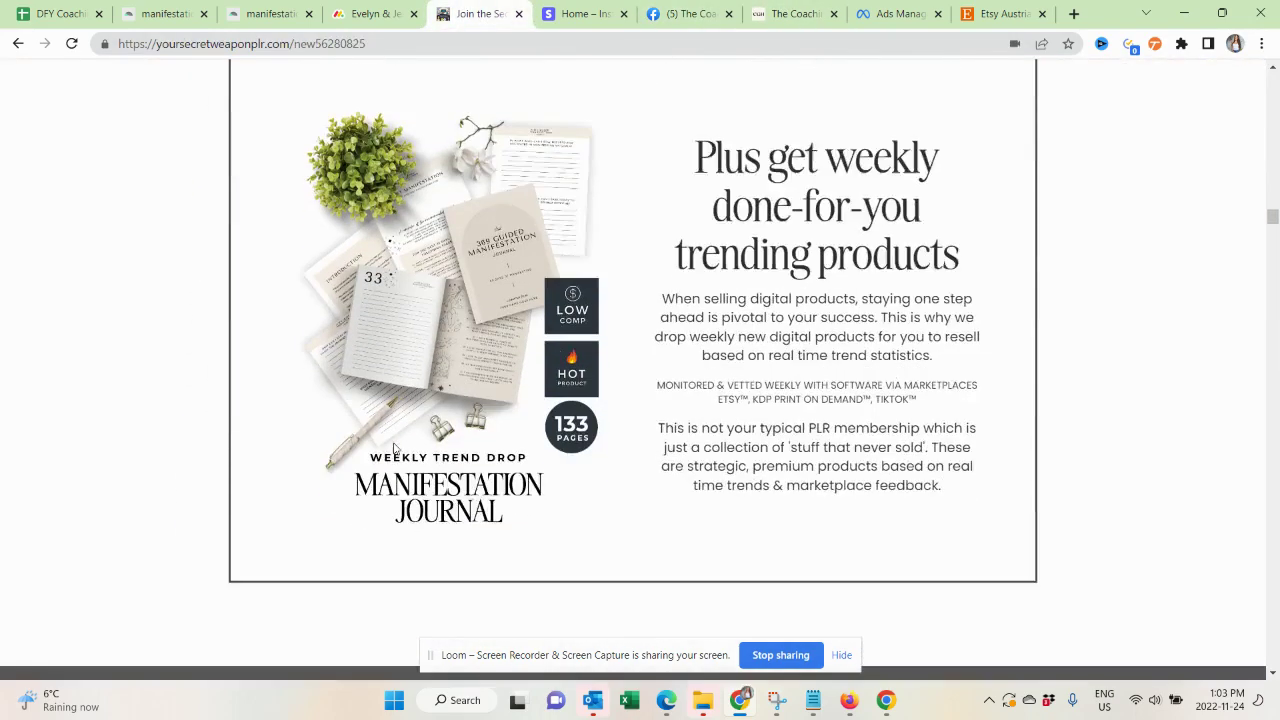
scroll(110, 454, "up", 1)
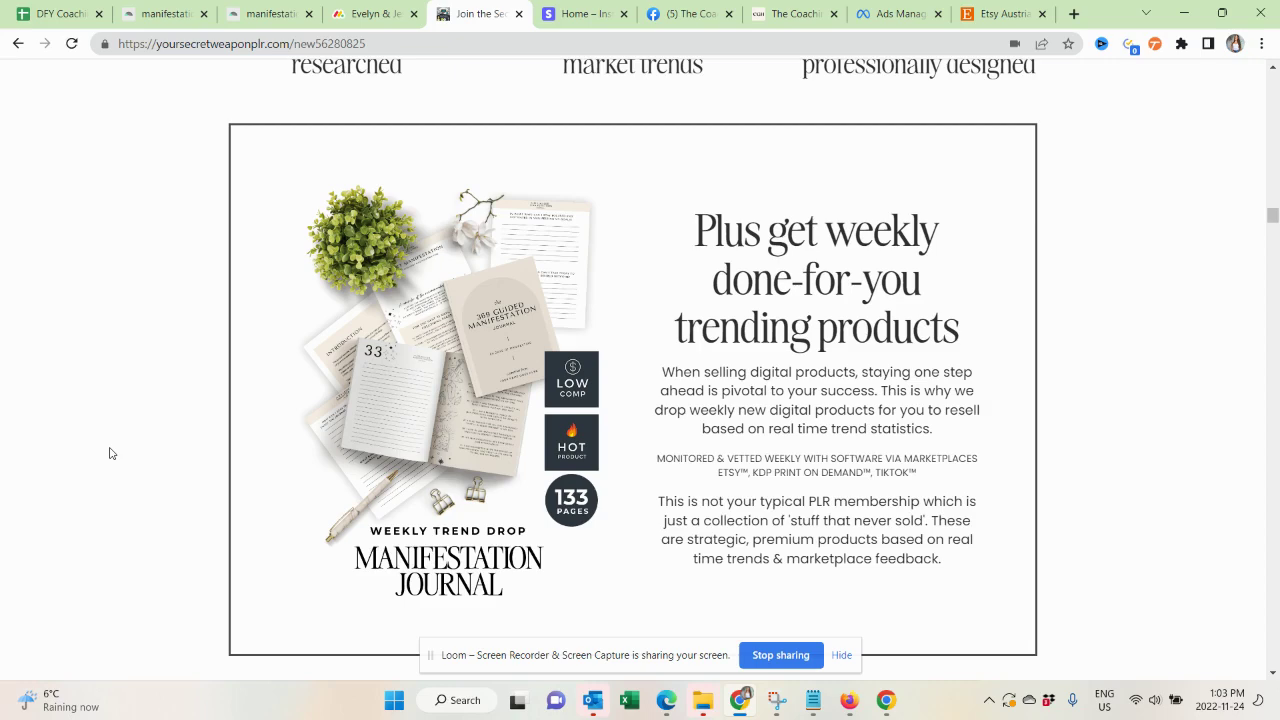
scroll(111, 453, "up", 9)
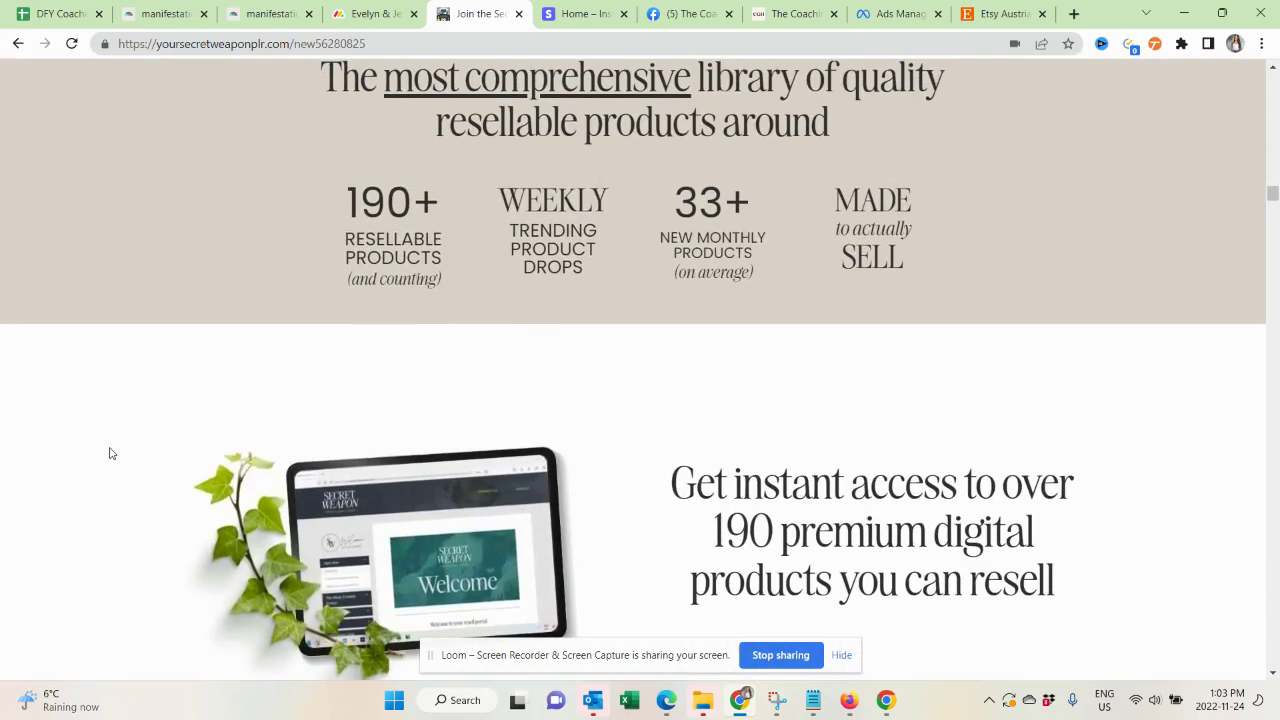
scroll(111, 453, "up", 1)
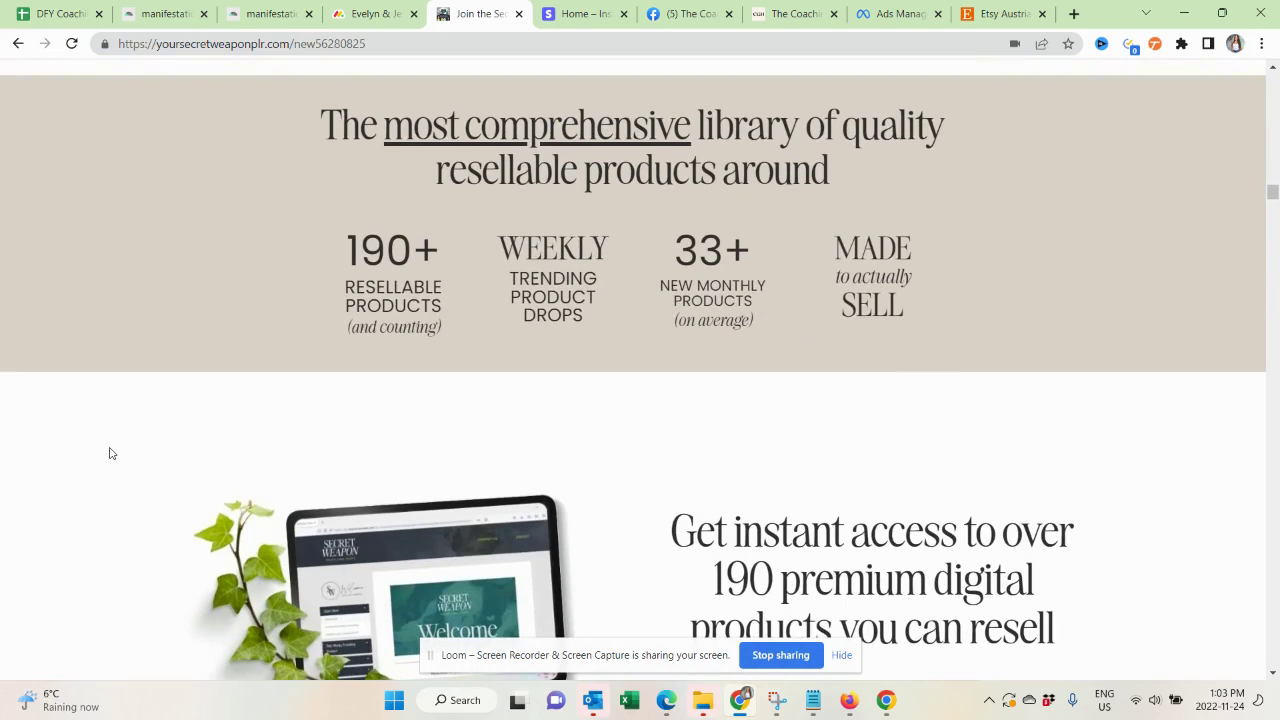
scroll(111, 453, "down", 10)
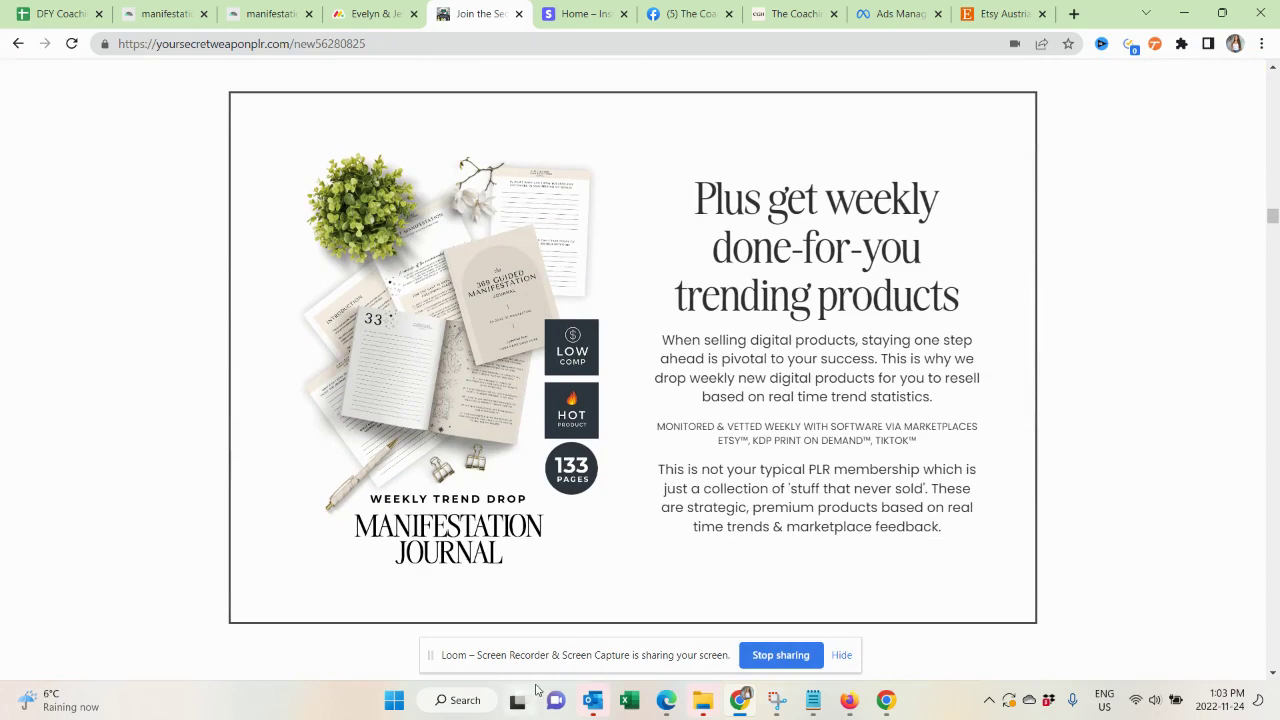
left_click(667, 700)
Show the Single Page Worksheets under Coaching Worksheets in the Secret Vault.
scroll(297, 357, "up", 8)
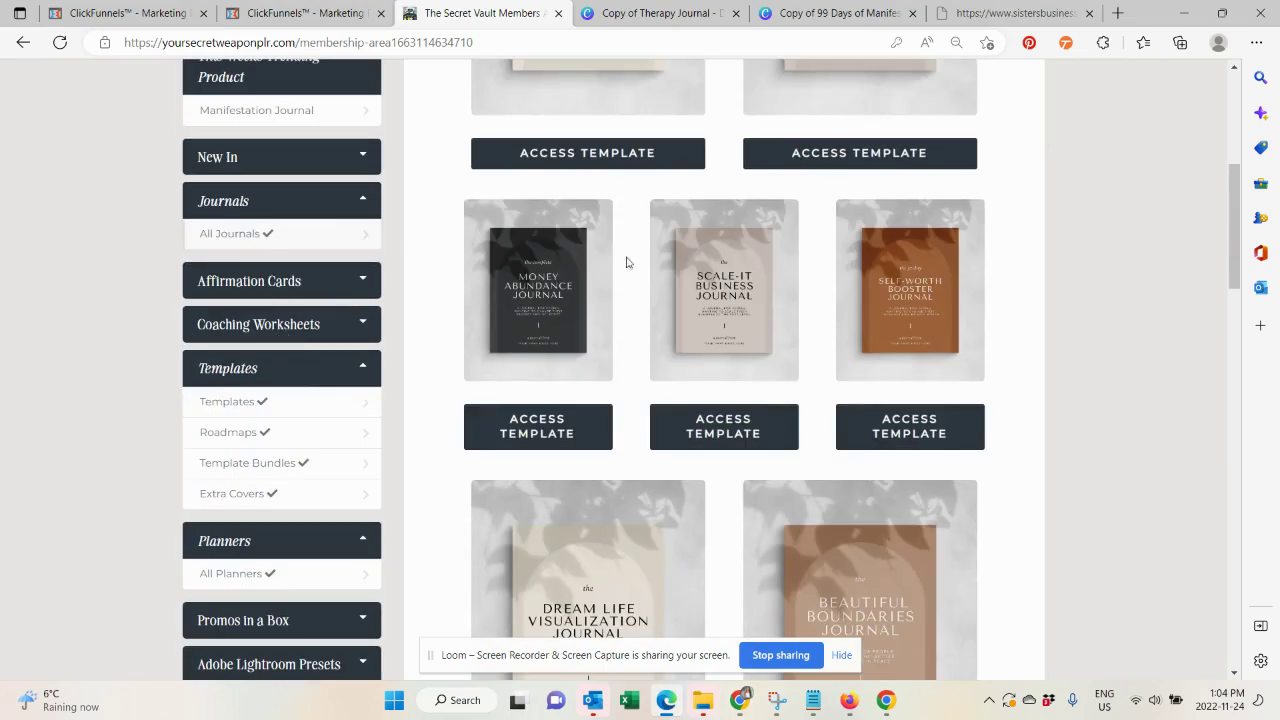
scroll(702, 617, "up", 2)
scroll(702, 617, "down", 3)
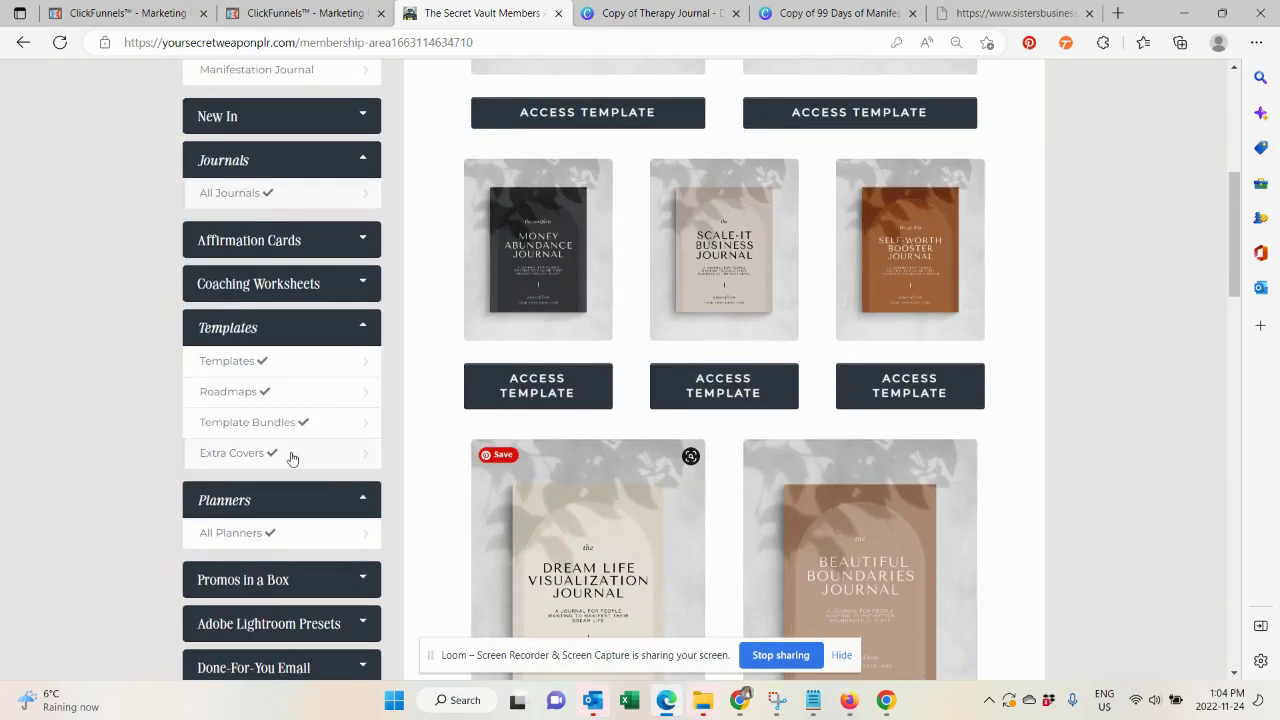
left_click(376, 279)
left_click(337, 317)
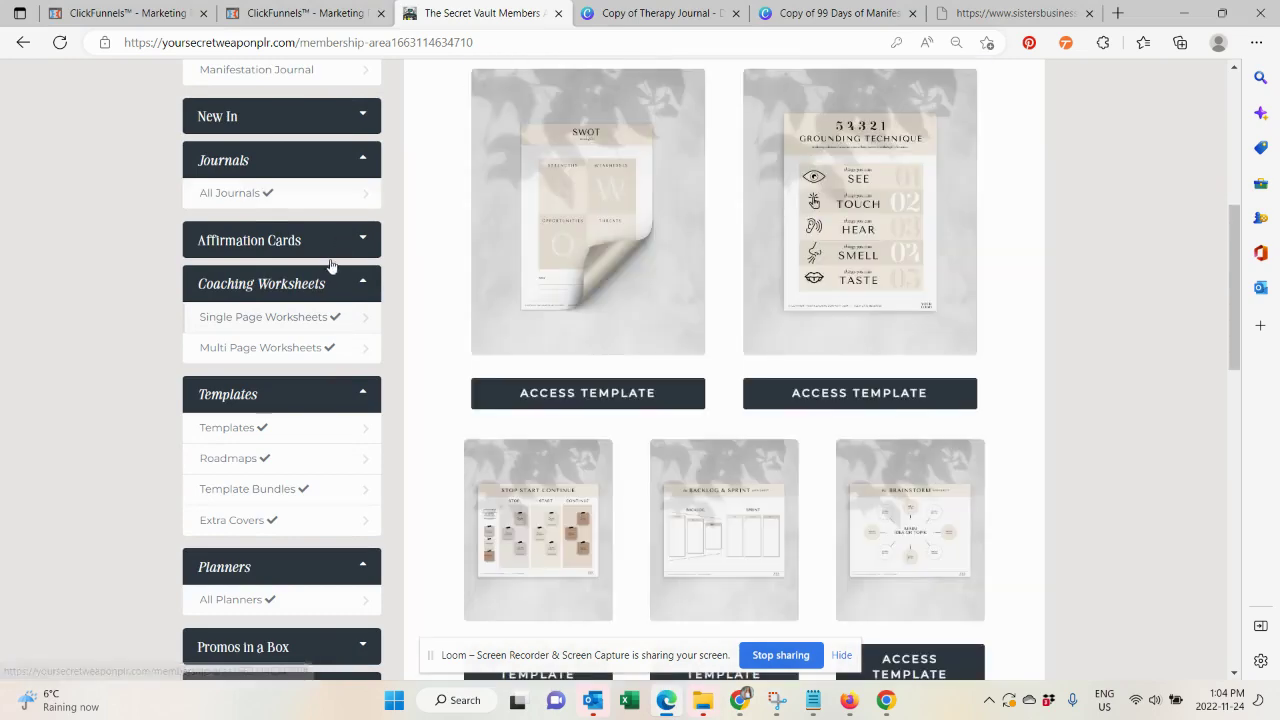
Show All Affirmation Cards under the Affirmation Cards category.
left_click(330, 248)
left_click(329, 250)
left_click(329, 244)
left_click(313, 273)
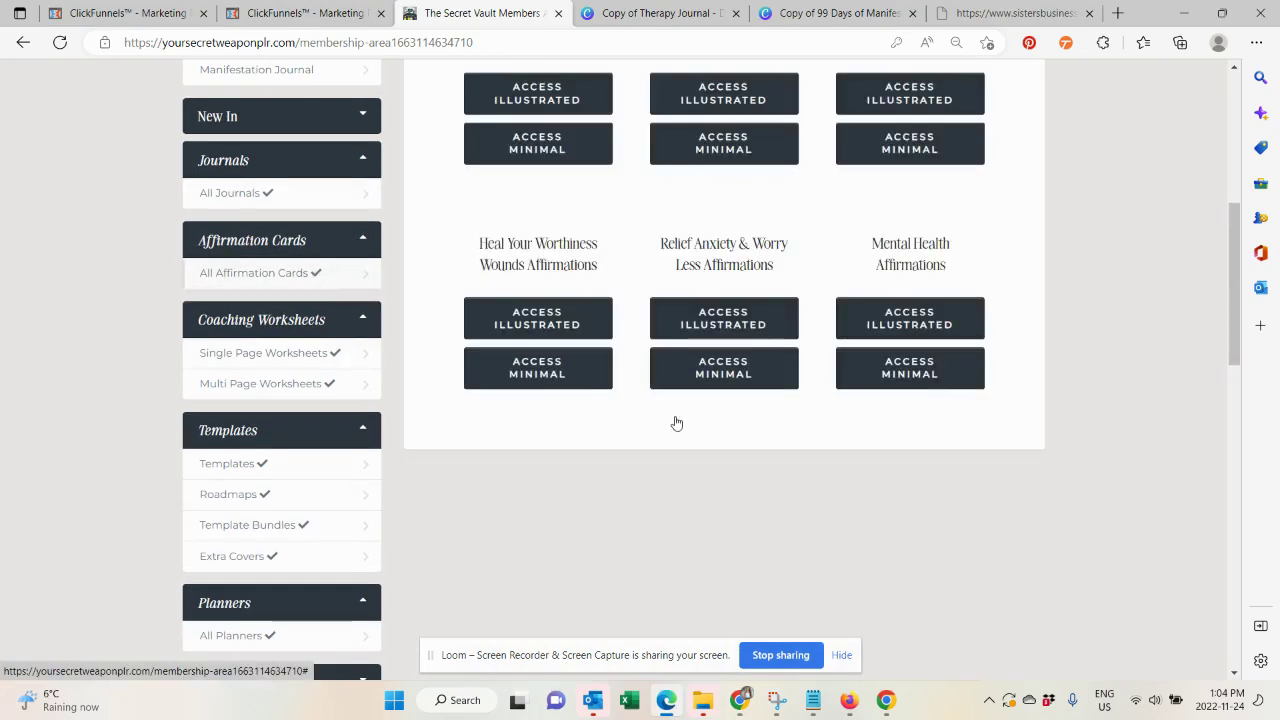
scroll(674, 423, "down", 5)
scroll(674, 423, "up", 5)
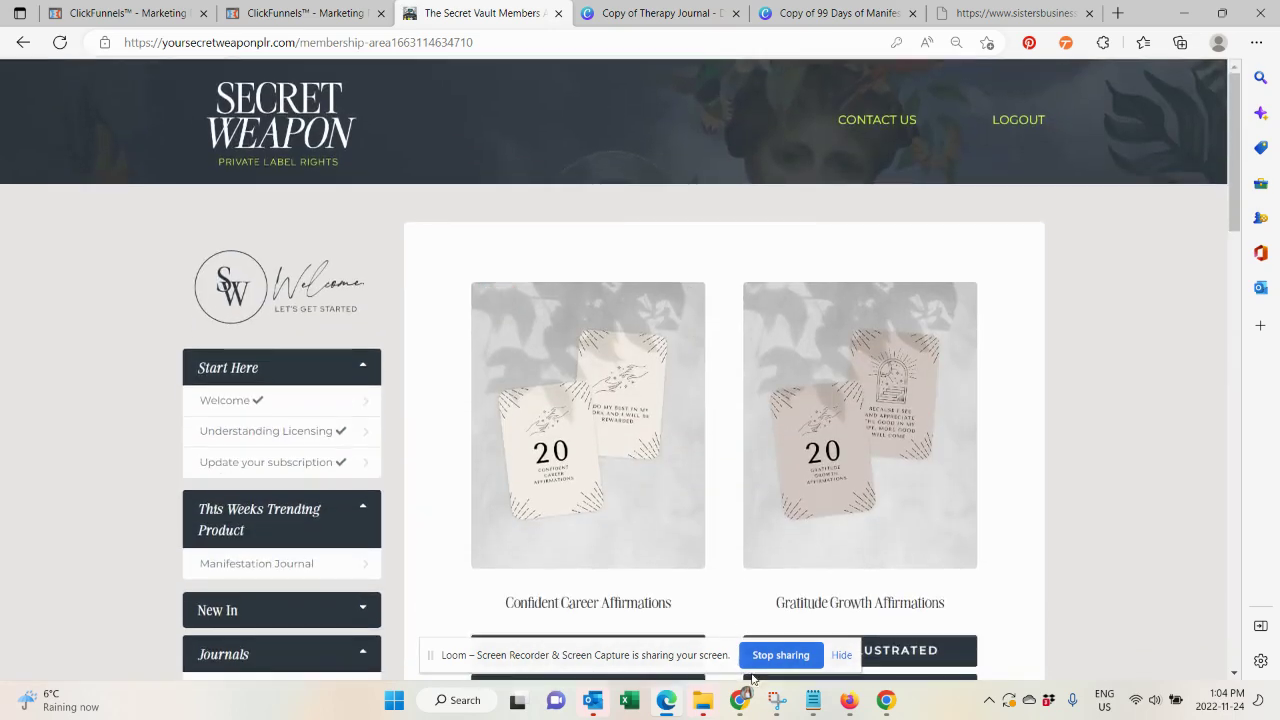
Return to the Secret Weapon PLR sales page window in Chrome.
mouse_move(885, 705)
mouse_move(740, 702)
left_click(739, 638)
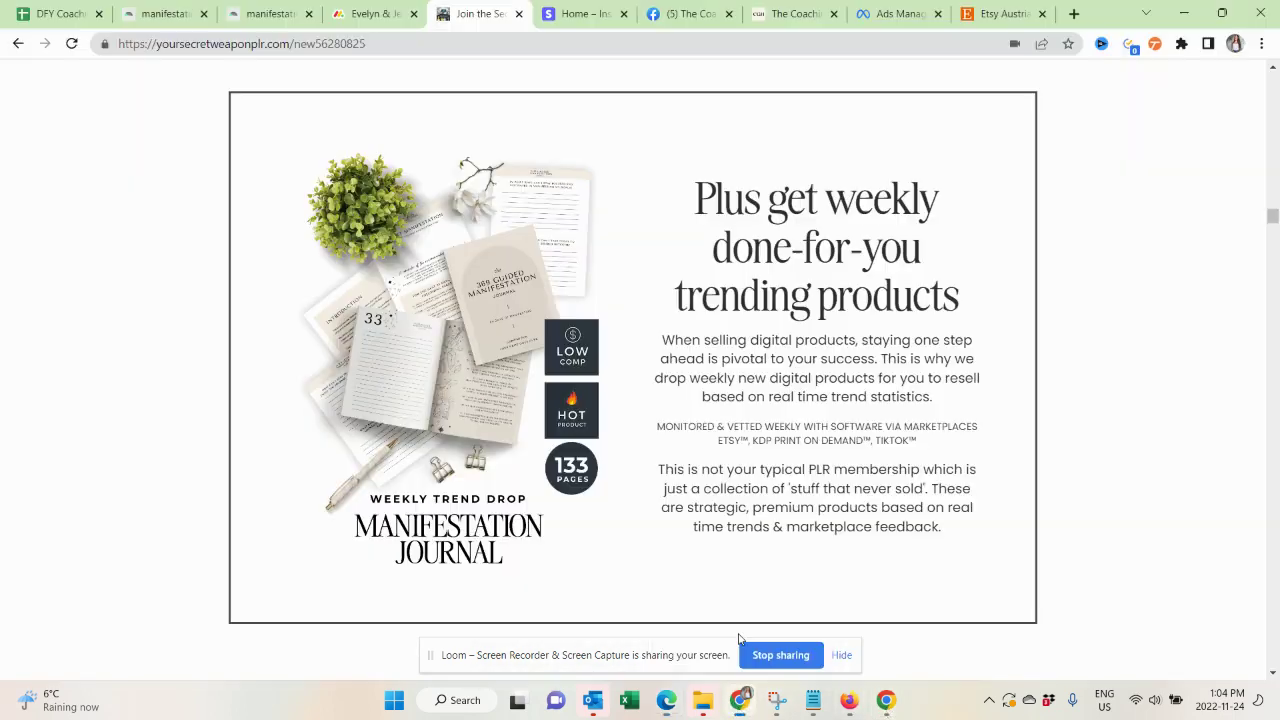
Switch from The Coach Growth Hub group to the Funnels & Ads PRO (Inner Circle) group.
left_click(713, 10)
scroll(620, 430, "down", 1)
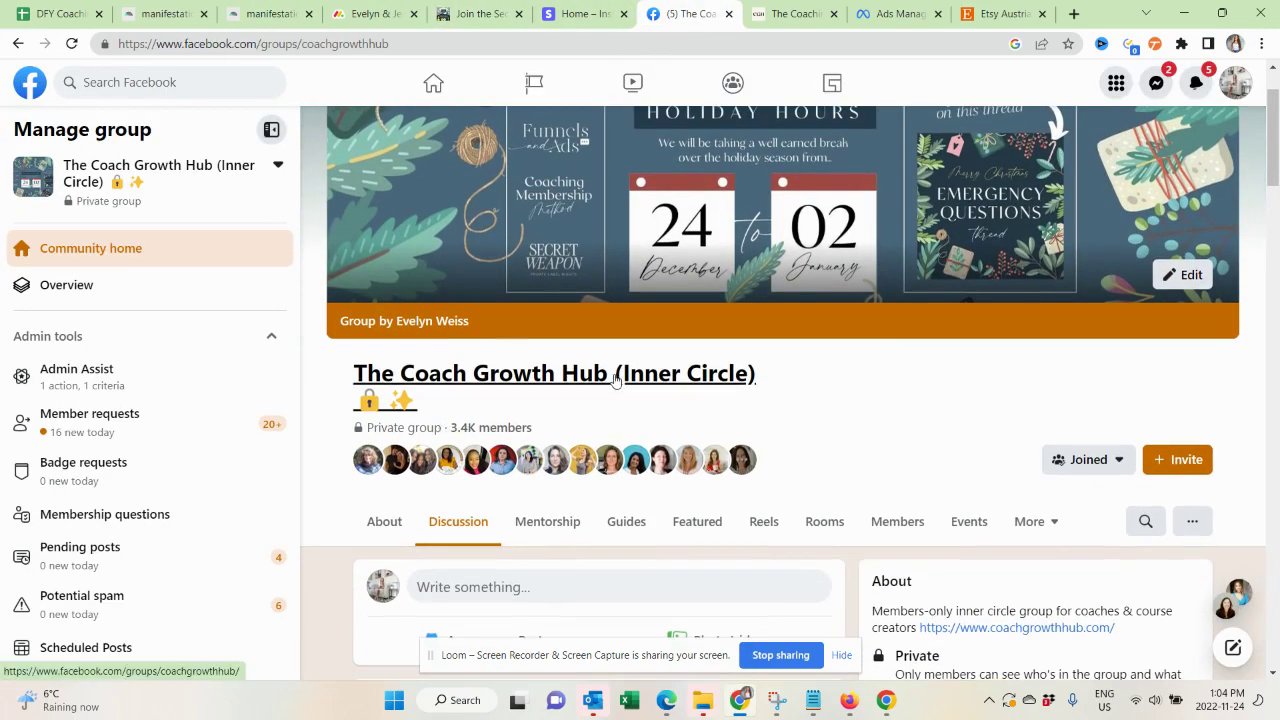
left_click(169, 208)
left_click(160, 432)
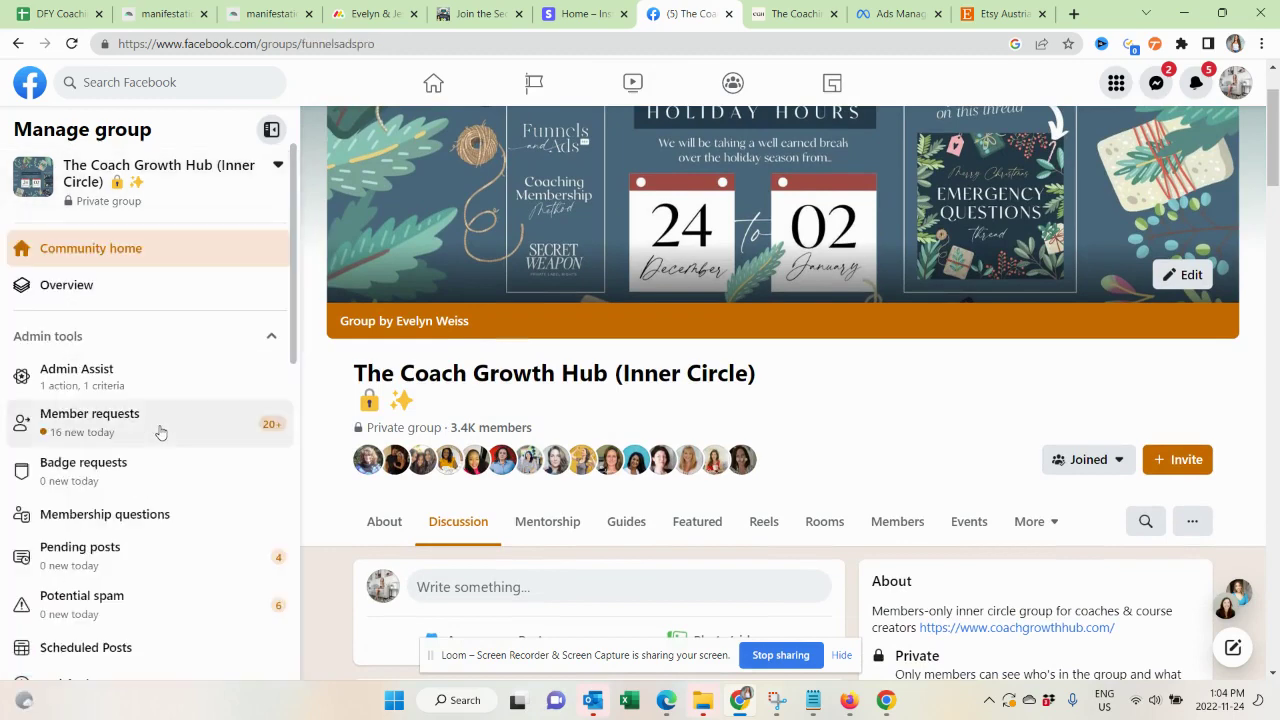
scroll(614, 437, "up", 3)
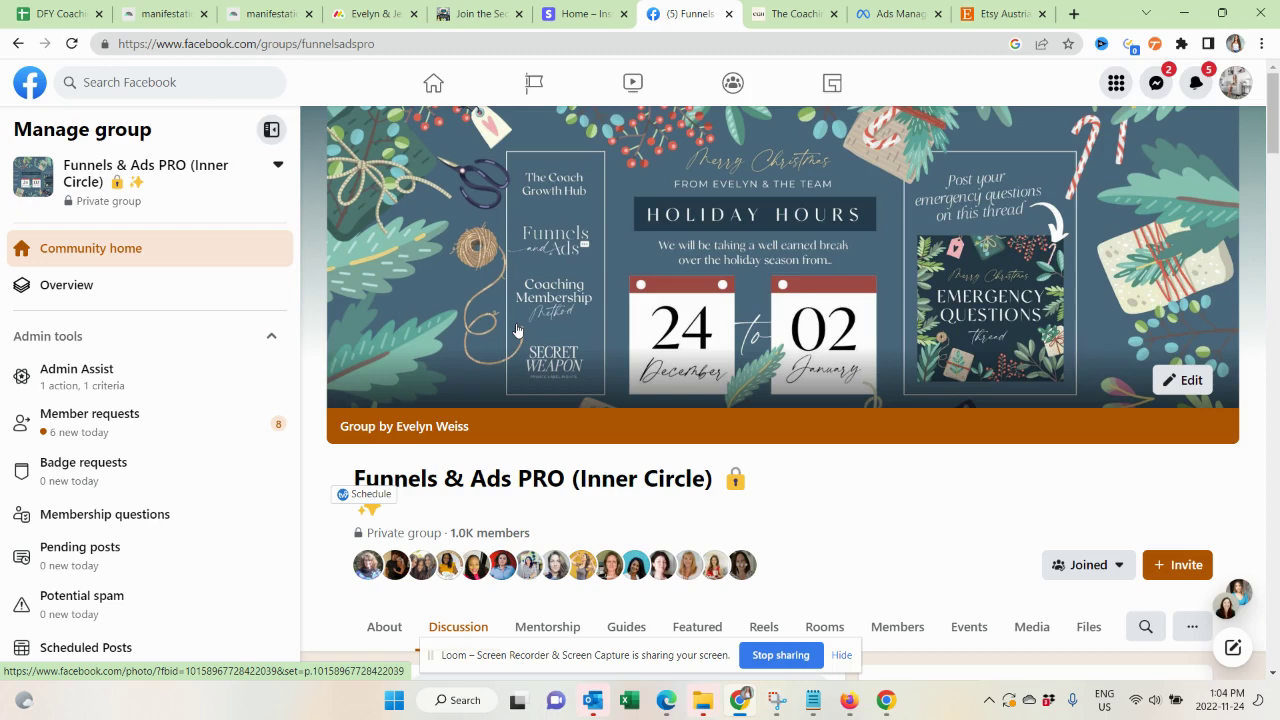
Compare 'manifestation journal' Etsy keyword results with JungleScout gratitude journal sales, ending on the keyword results.
left_click(258, 14)
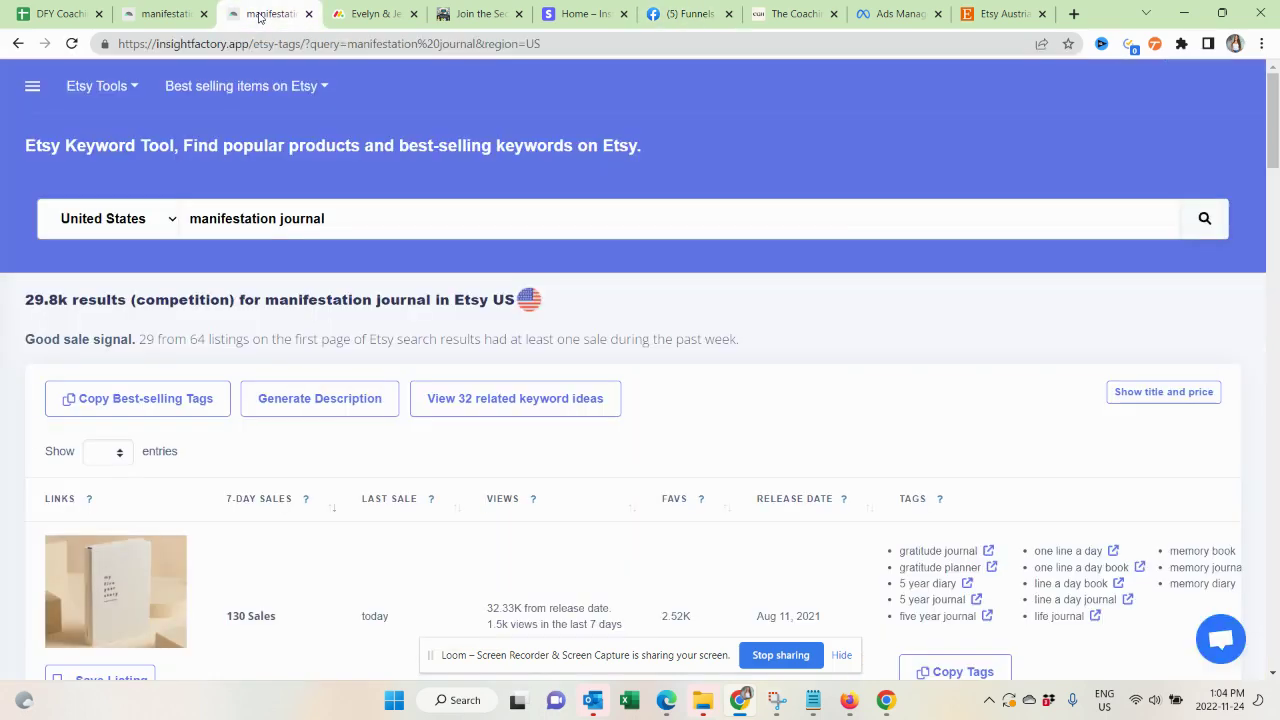
left_click(849, 700)
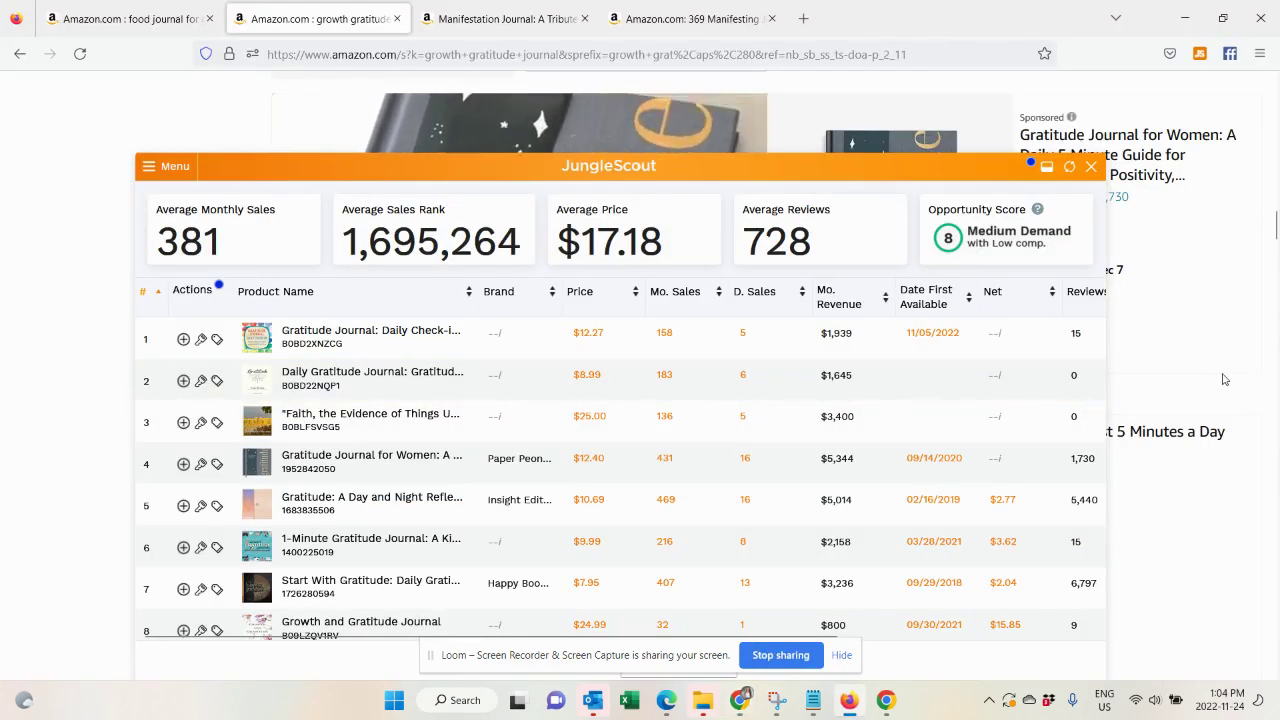
left_click(678, 708)
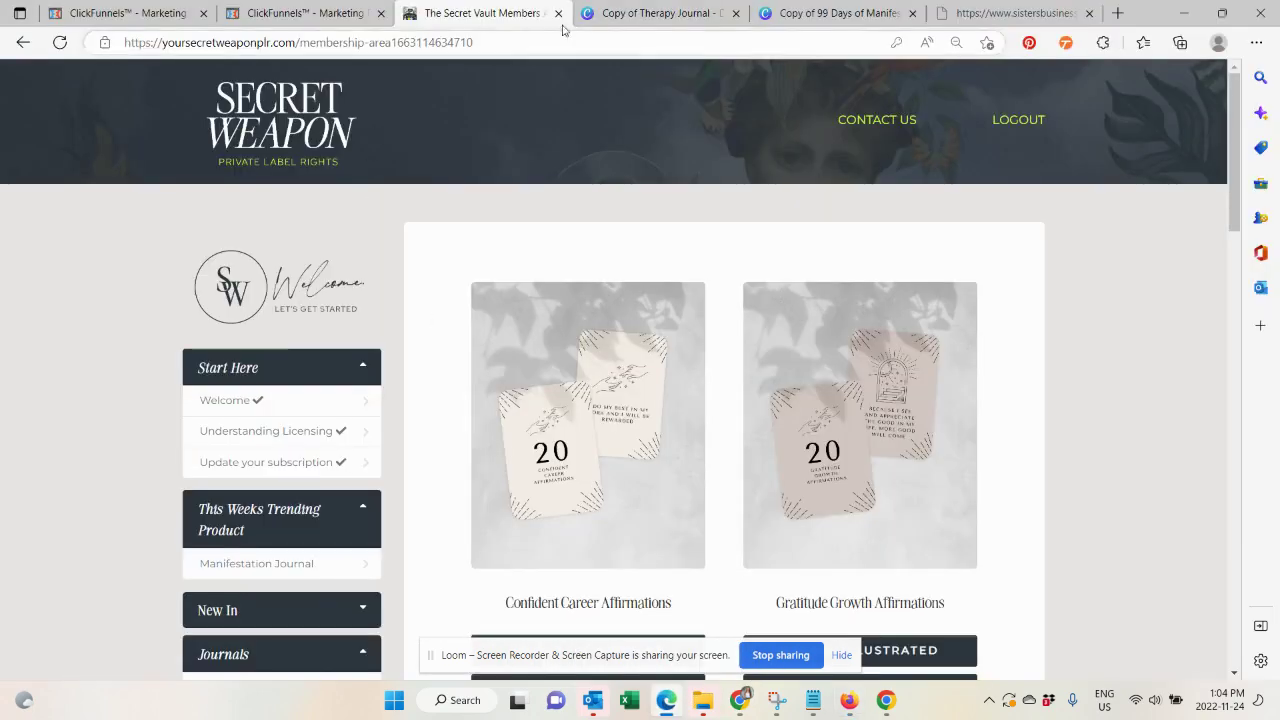
left_click(886, 700)
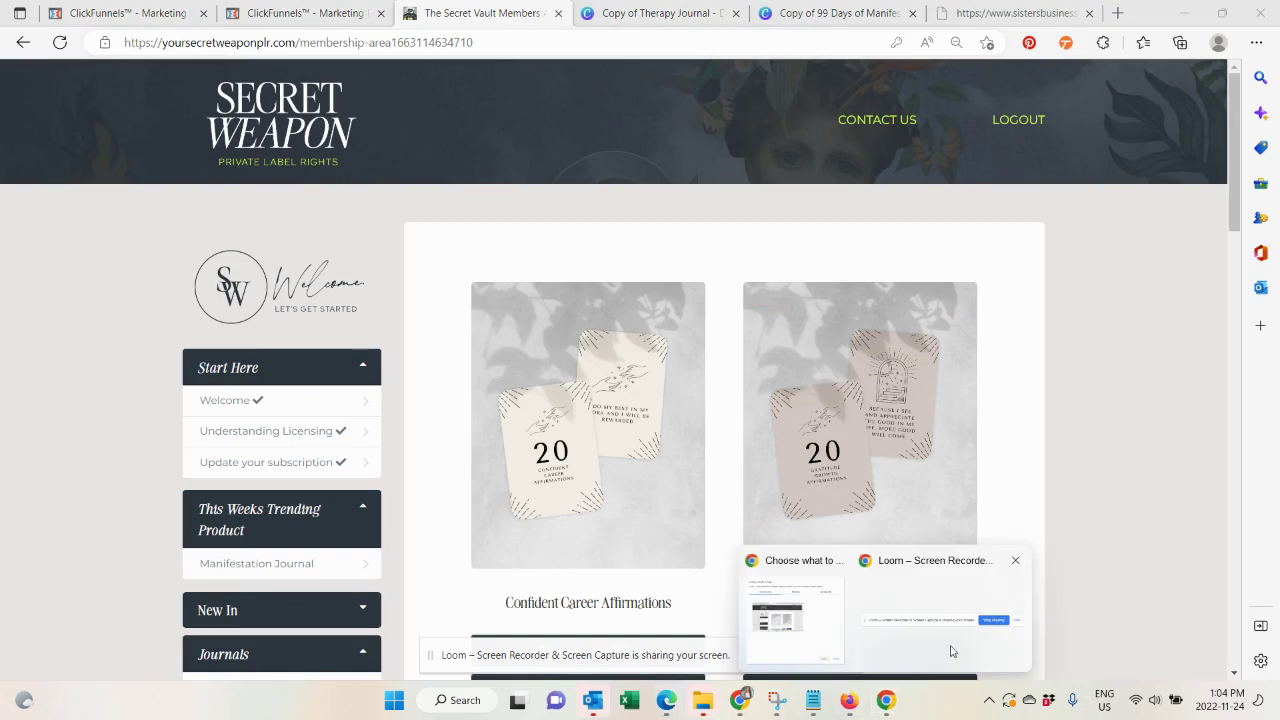
left_click(781, 641)
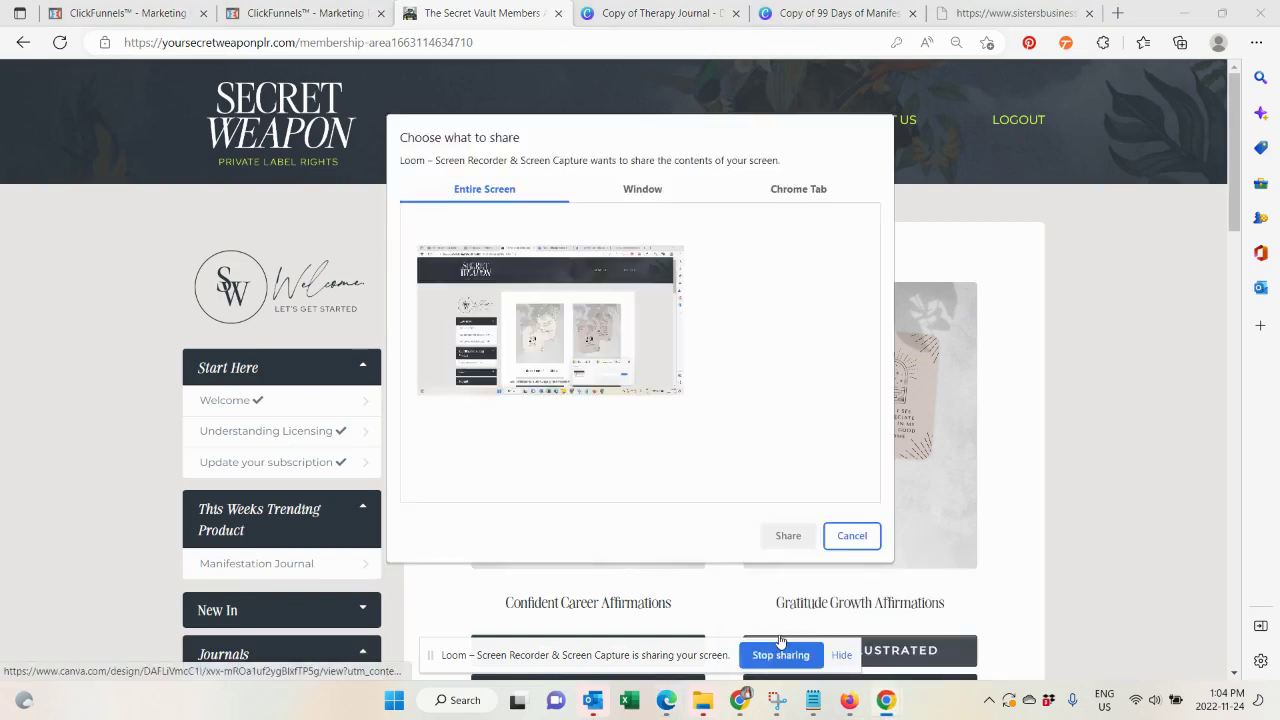
left_click(741, 706)
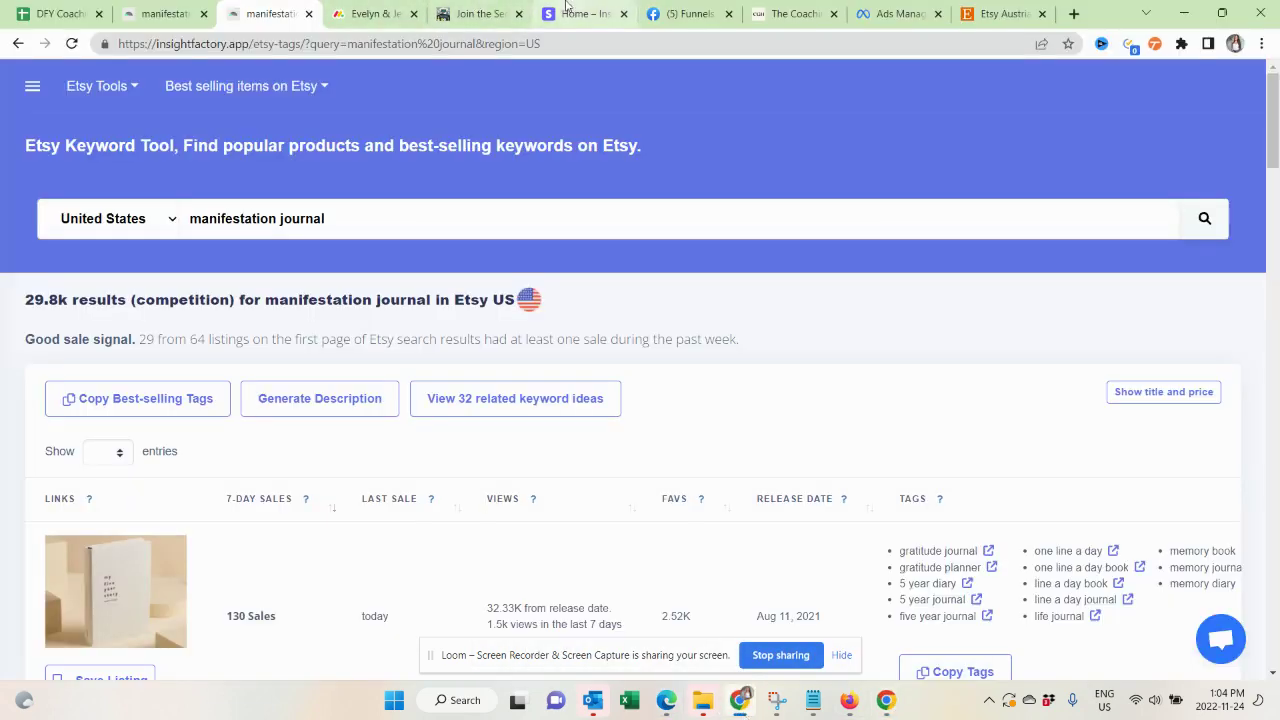
Show the Manifestation Journal weekly drop, then switch to the 106-page Monthly Coach Growth Journal page.
left_click(478, 13)
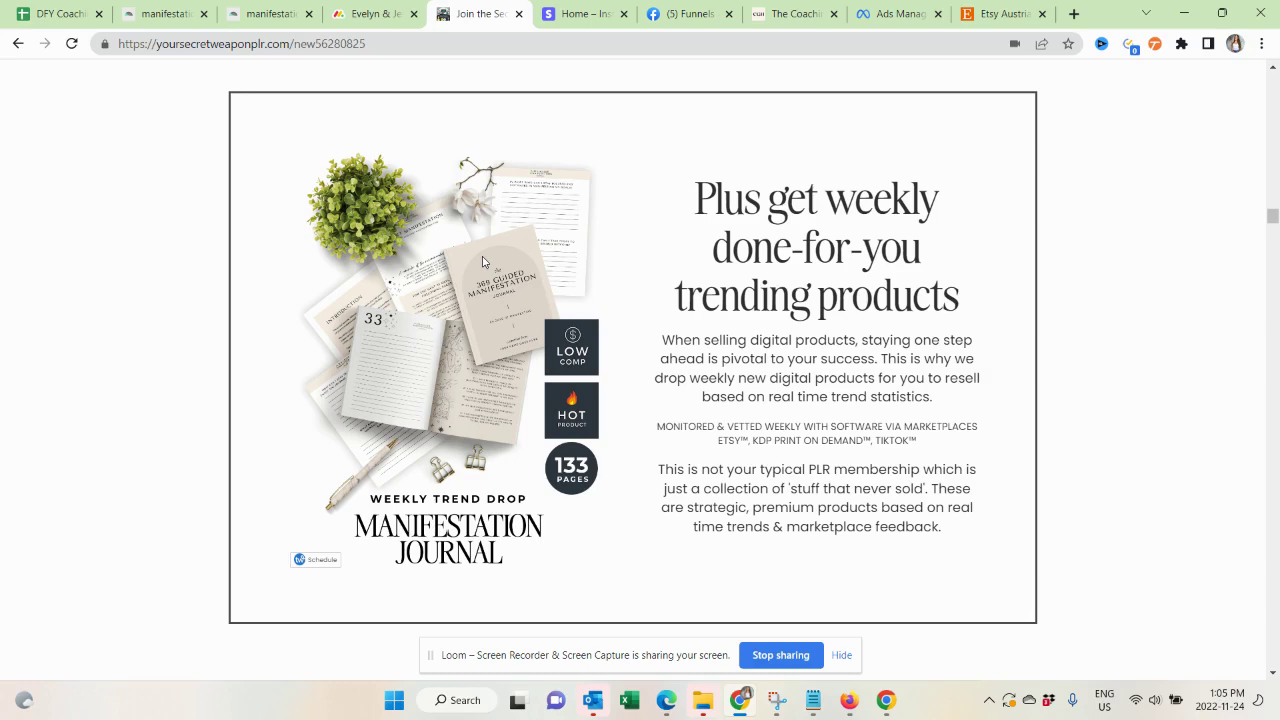
left_click(785, 8)
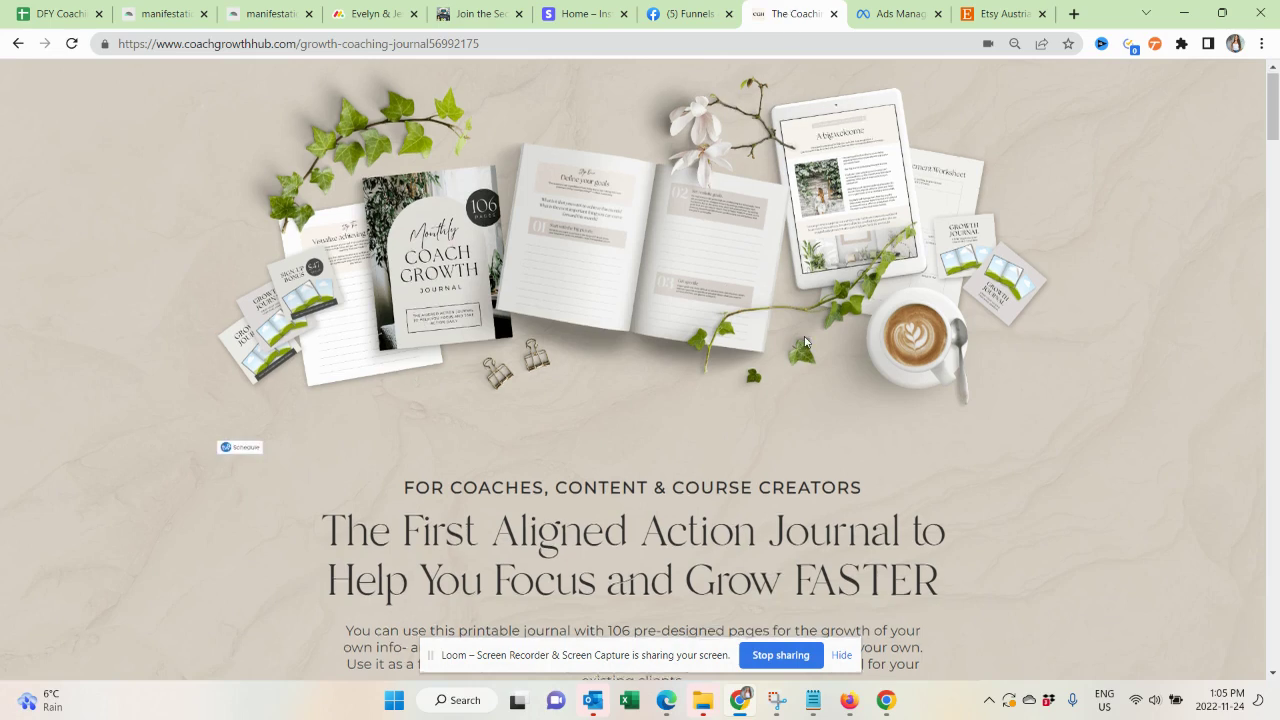
scroll(806, 342, "down", 1)
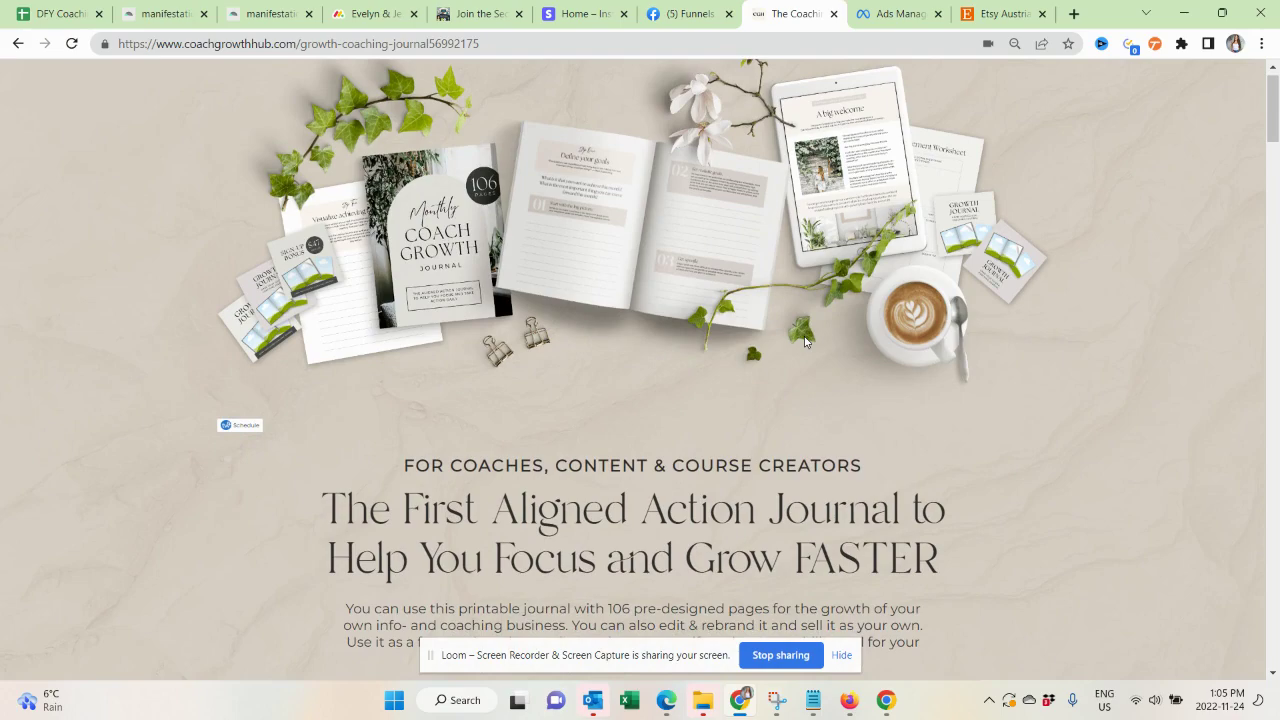
scroll(777, 451, "down", 10)
scroll(780, 455, "down", 7)
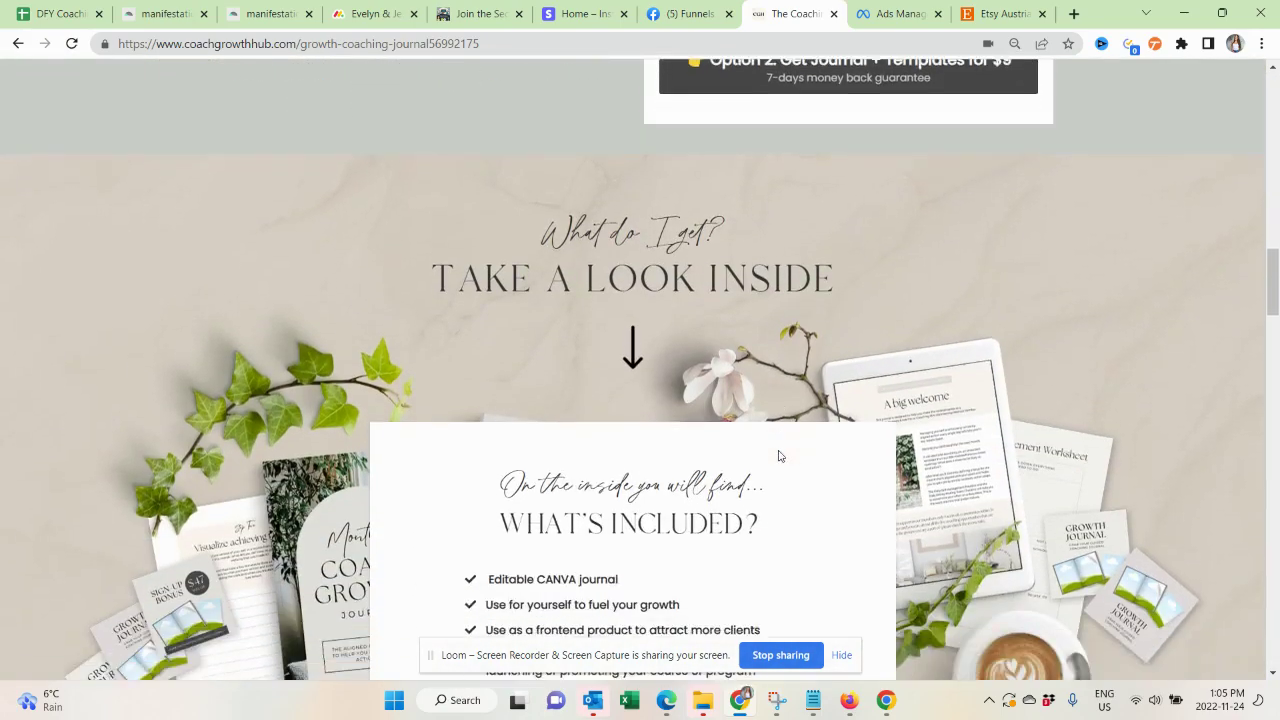
scroll(780, 455, "up", 3)
scroll(780, 455, "up", 10)
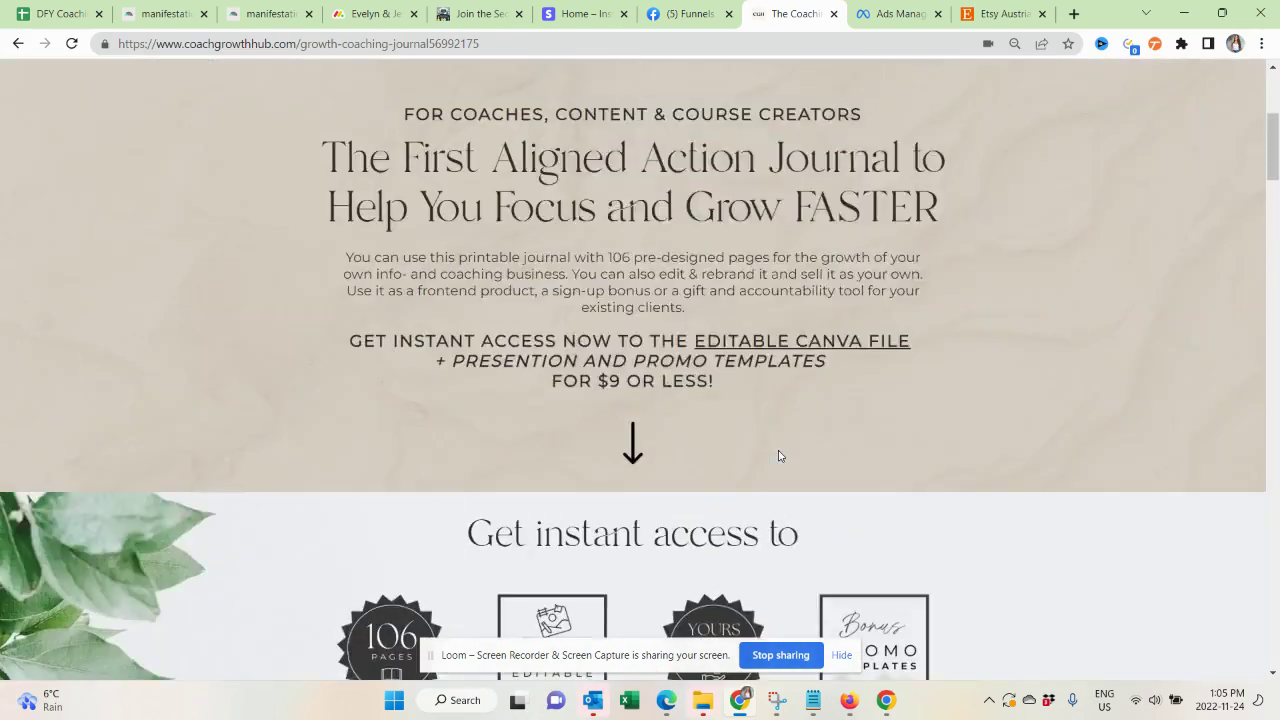
scroll(779, 451, "down", 4)
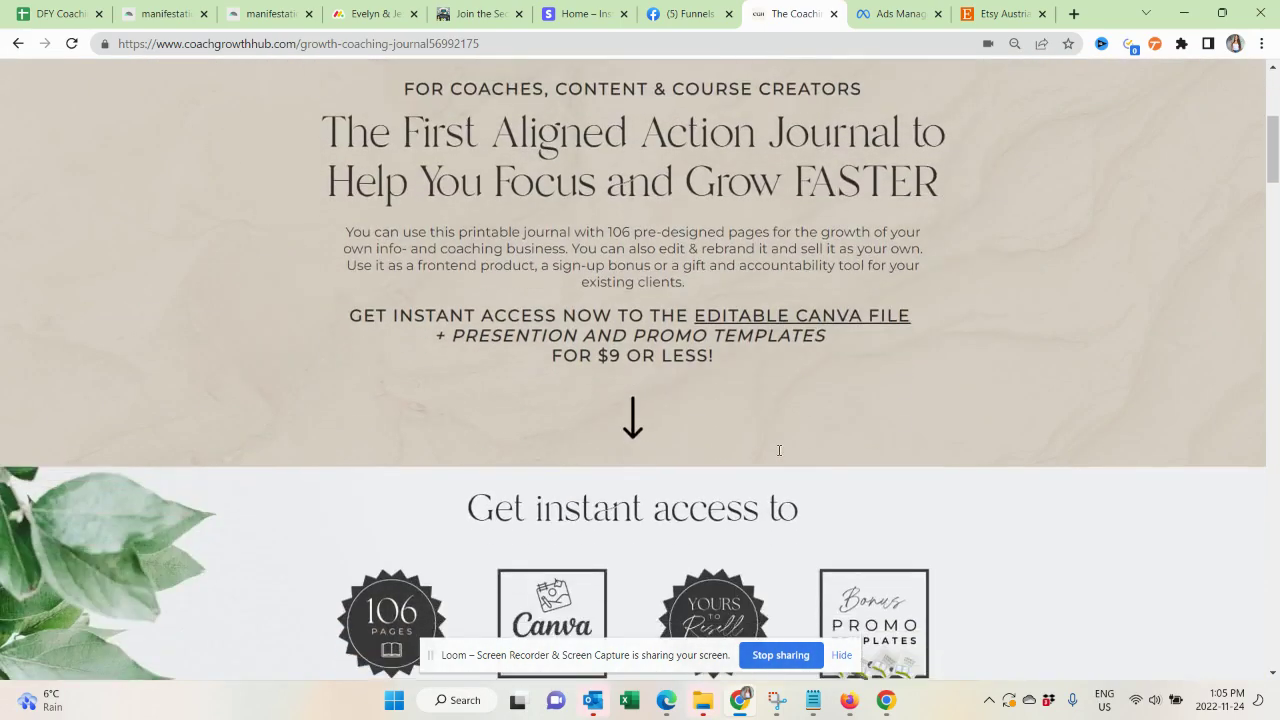
scroll(779, 451, "up", 4)
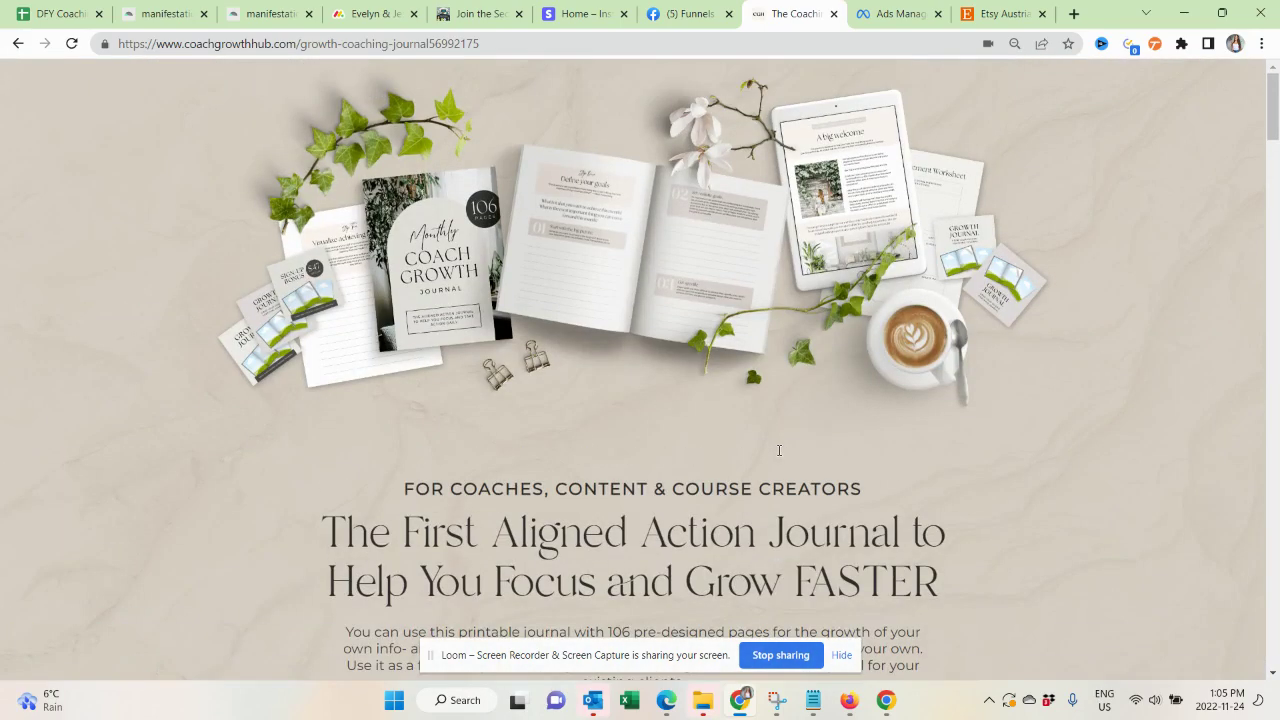
Sort the Action Journal campaign's ads by Results and preview the top $9 journal ad.
left_click(926, 12)
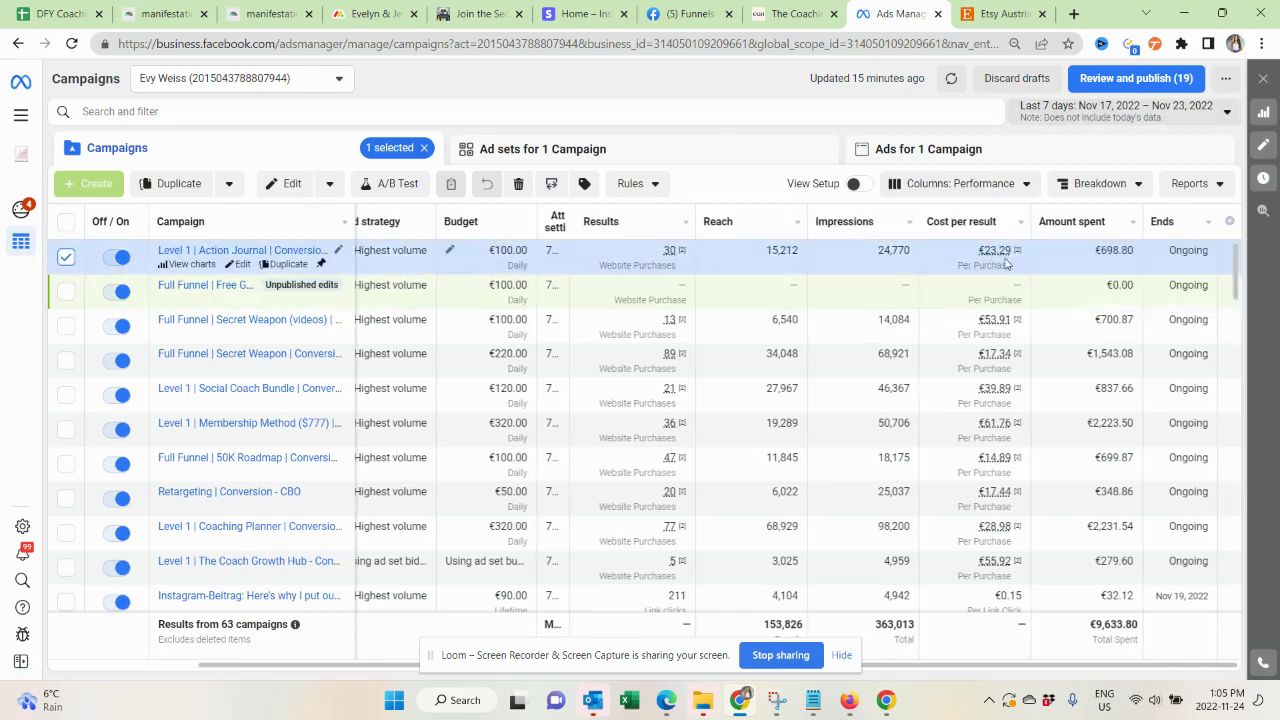
left_click(928, 149)
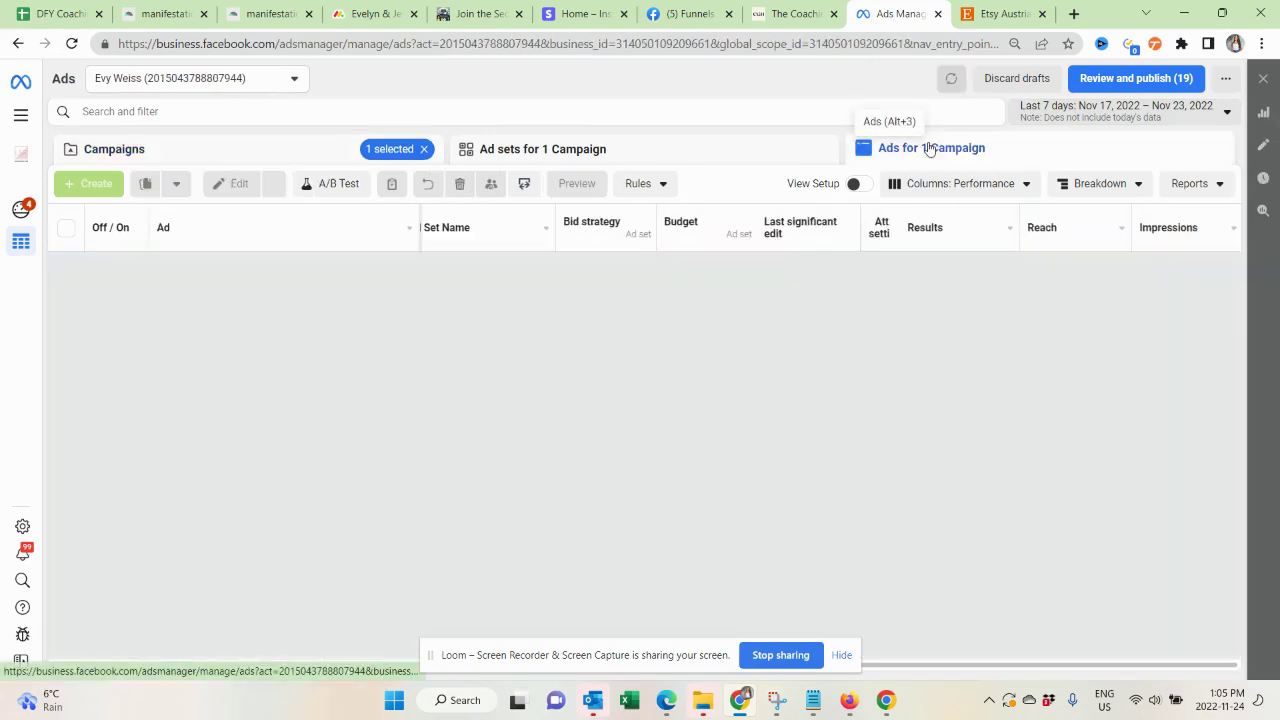
left_click(65, 270)
left_click(955, 247)
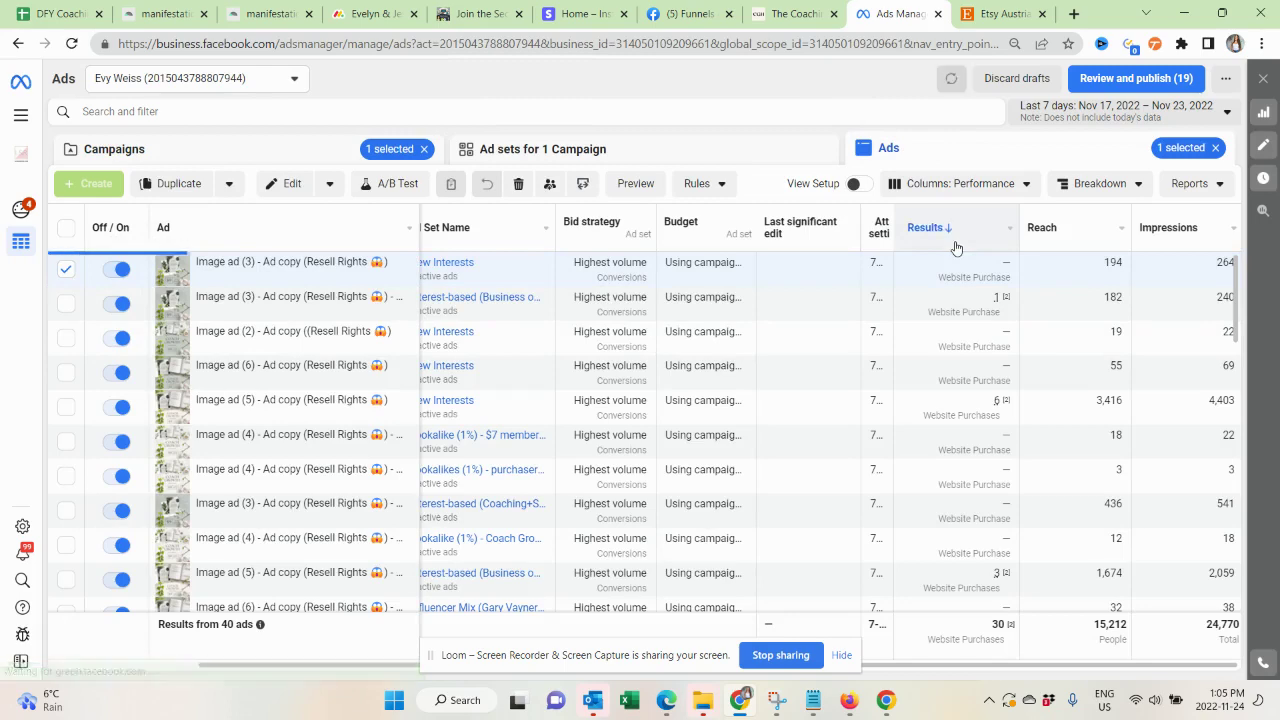
left_click(67, 274)
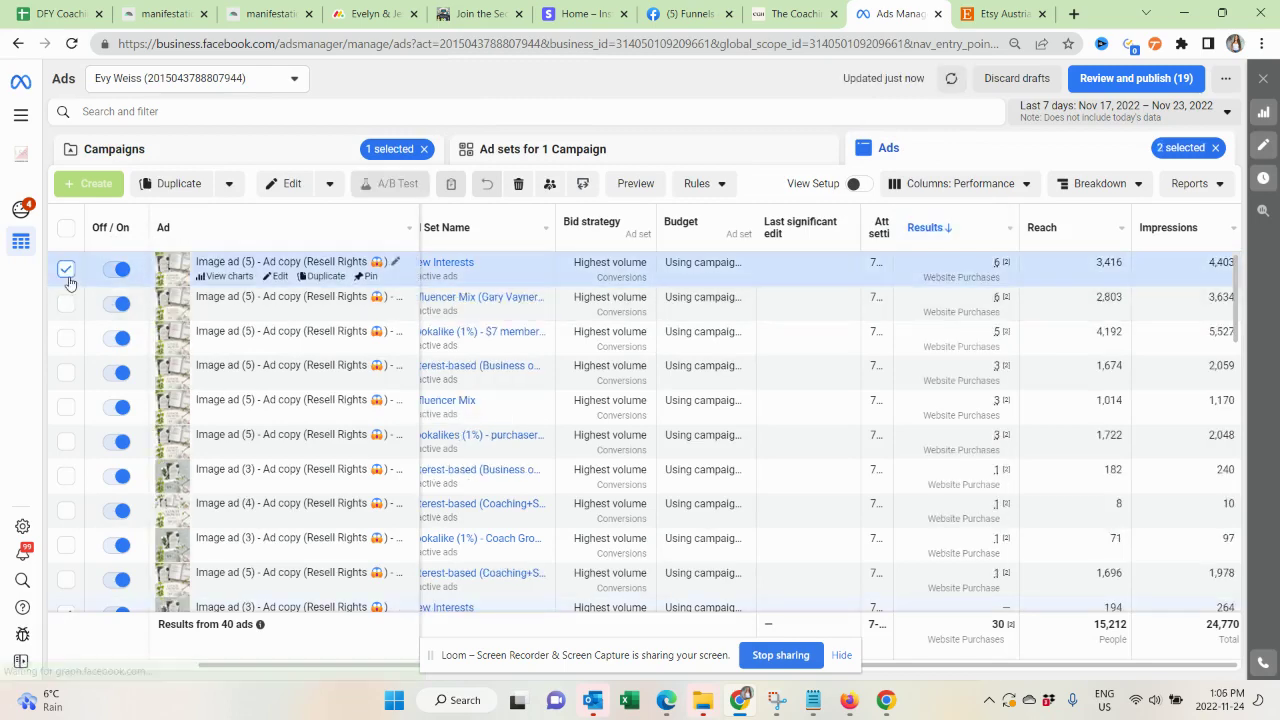
left_click(663, 194)
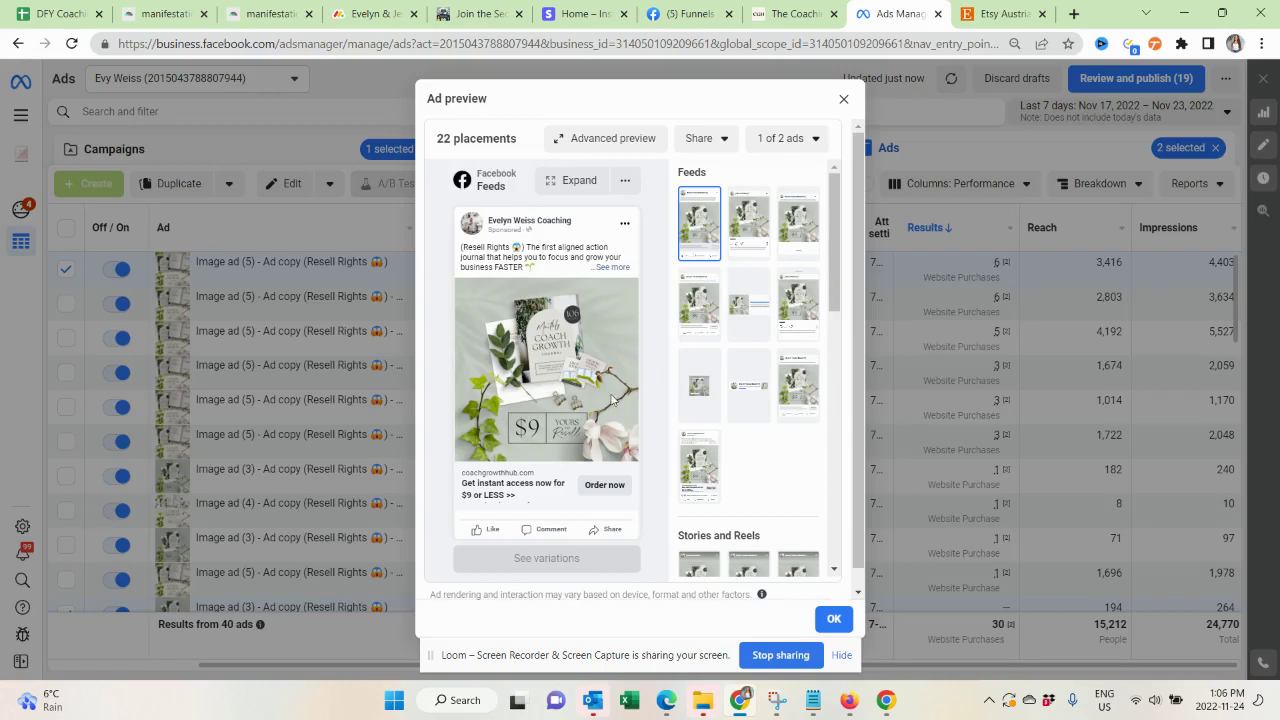
Scroll the Coach Growth Hub page to Checkout with Option #1 free and Option #2 $9.
left_click(805, 7)
scroll(808, 428, "down", 1)
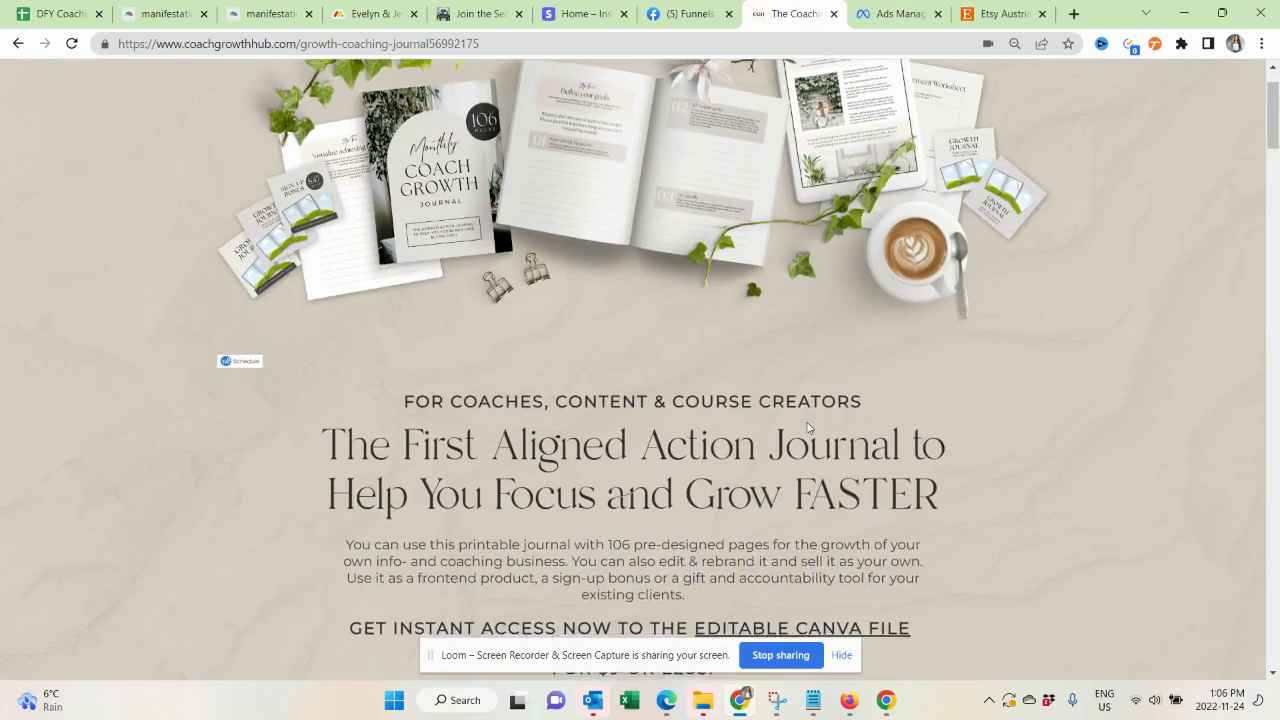
scroll(808, 428, "down", 11)
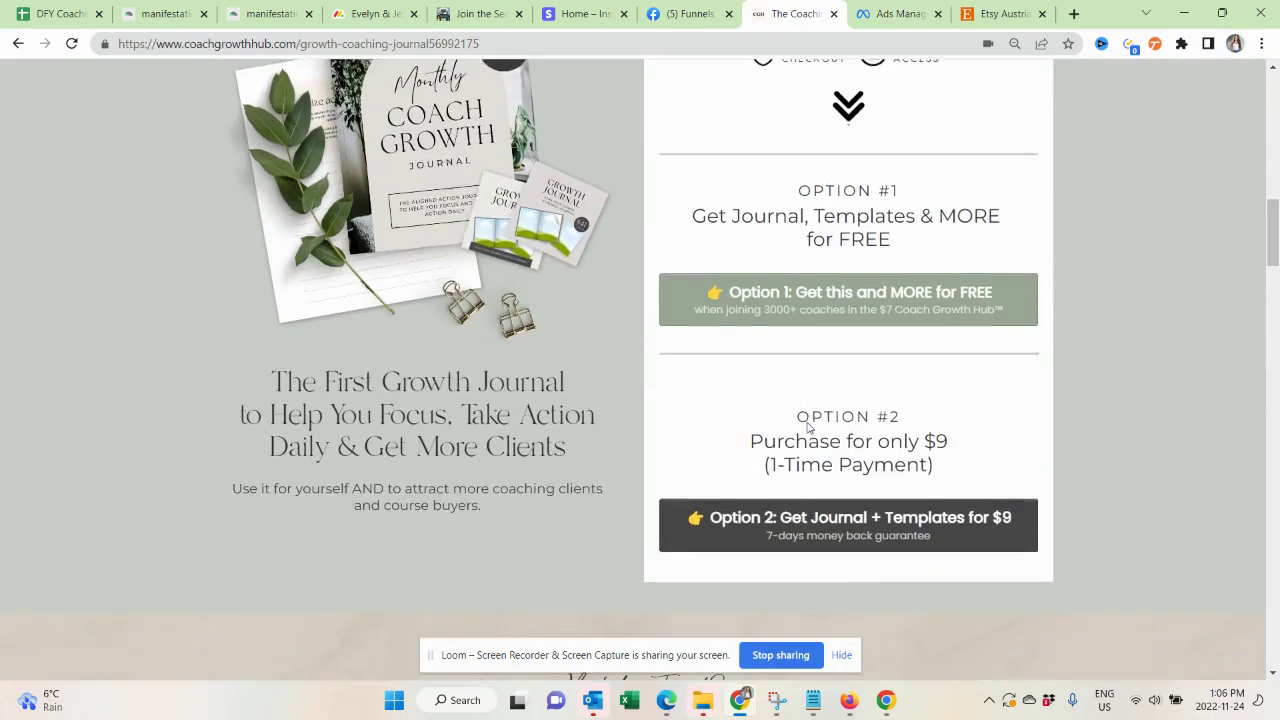
scroll(808, 428, "down", 1)
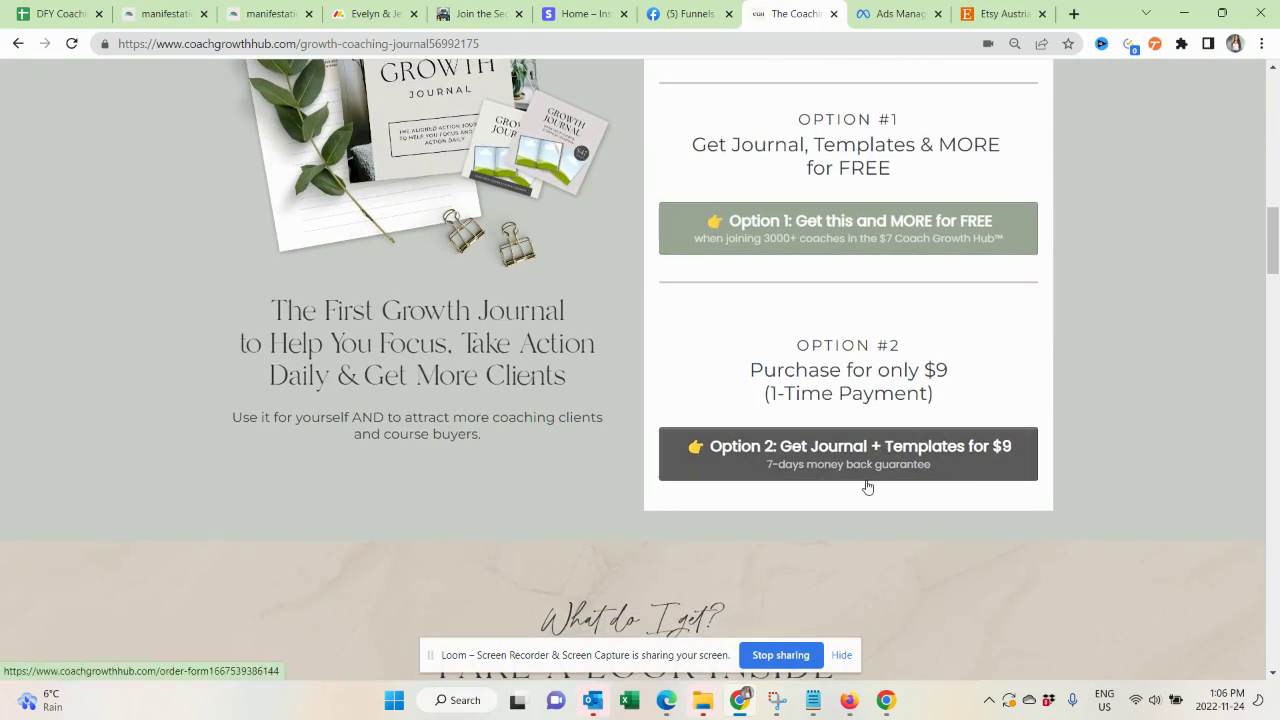
scroll(868, 486, "up", 3)
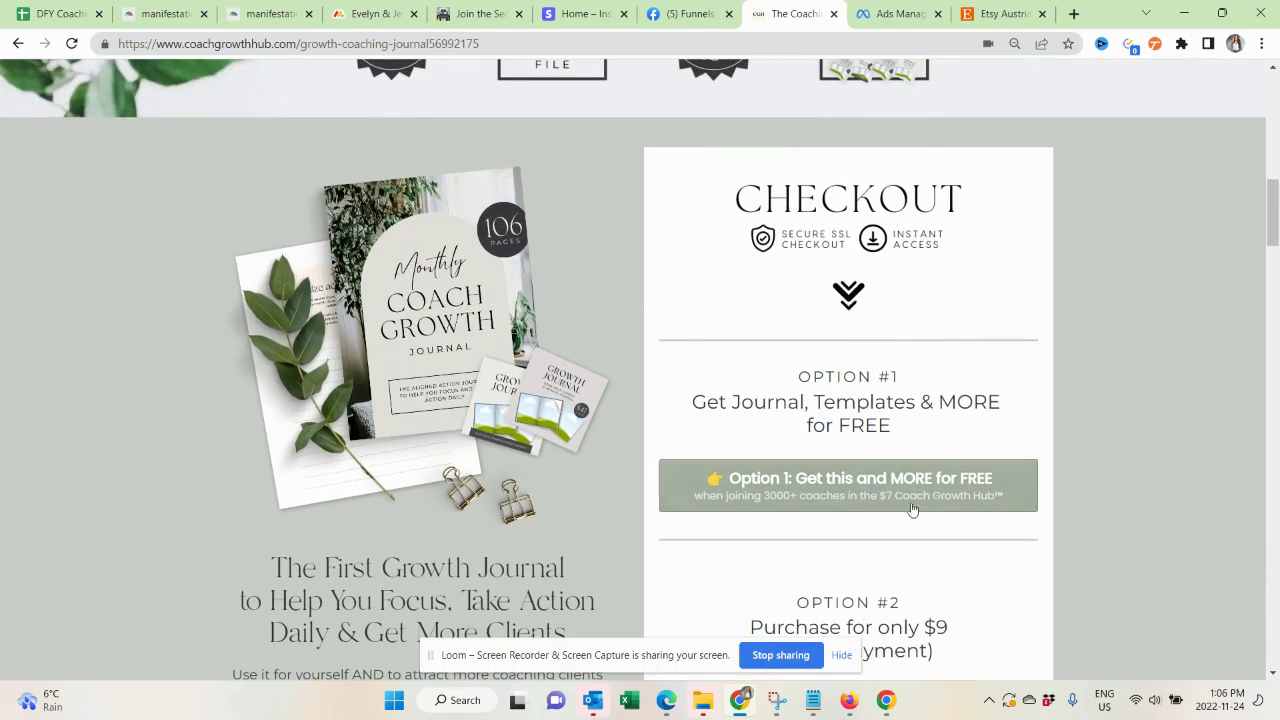
left_click(932, 504)
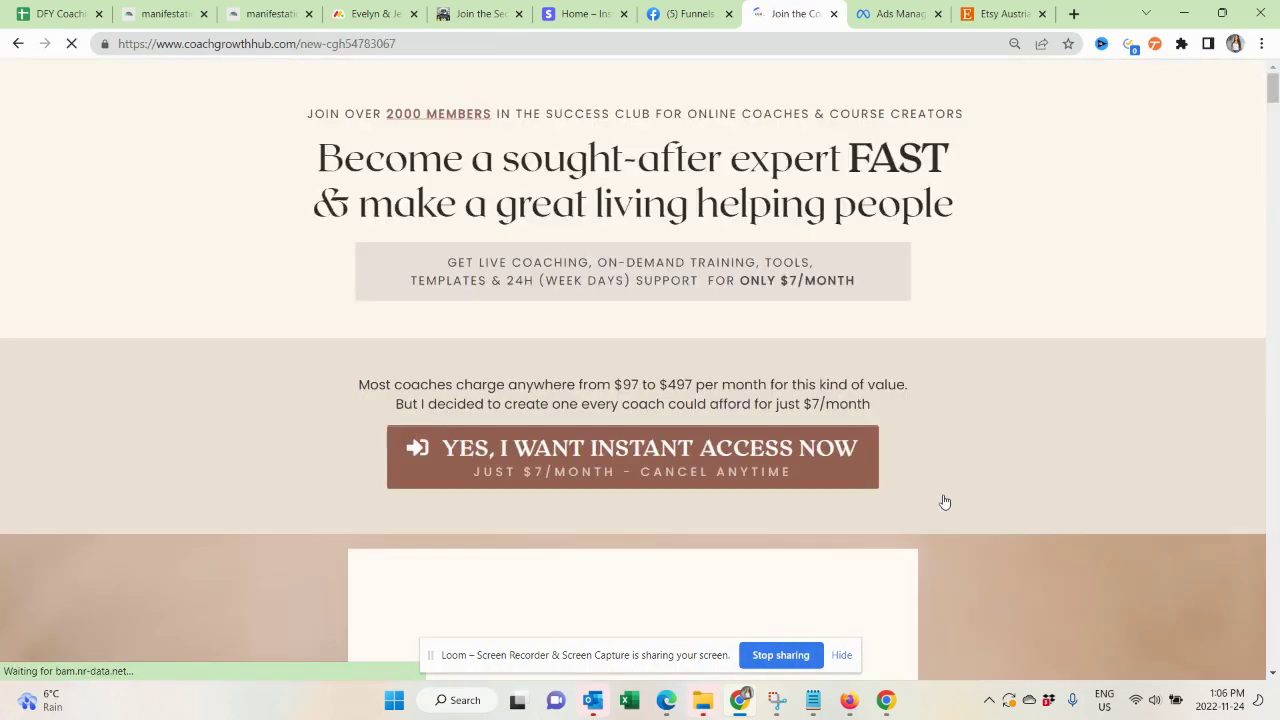
scroll(945, 501, "down", 5)
scroll(945, 501, "down", 13)
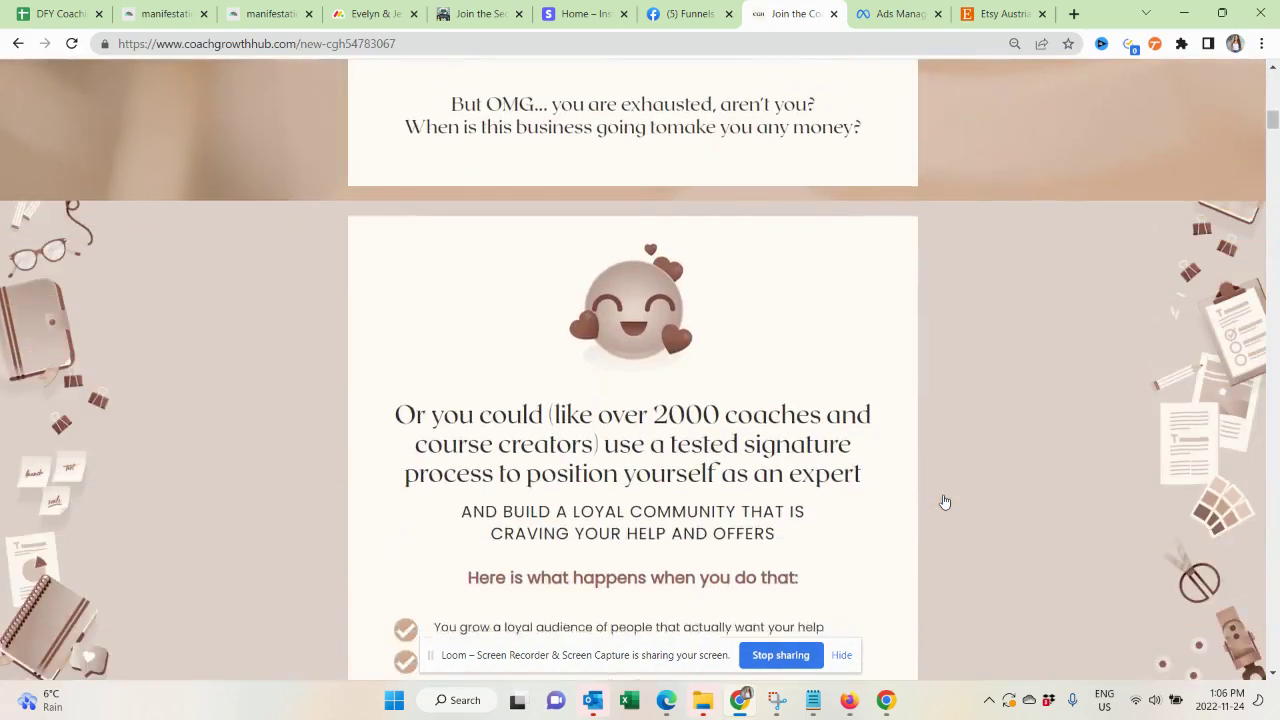
scroll(945, 501, "down", 18)
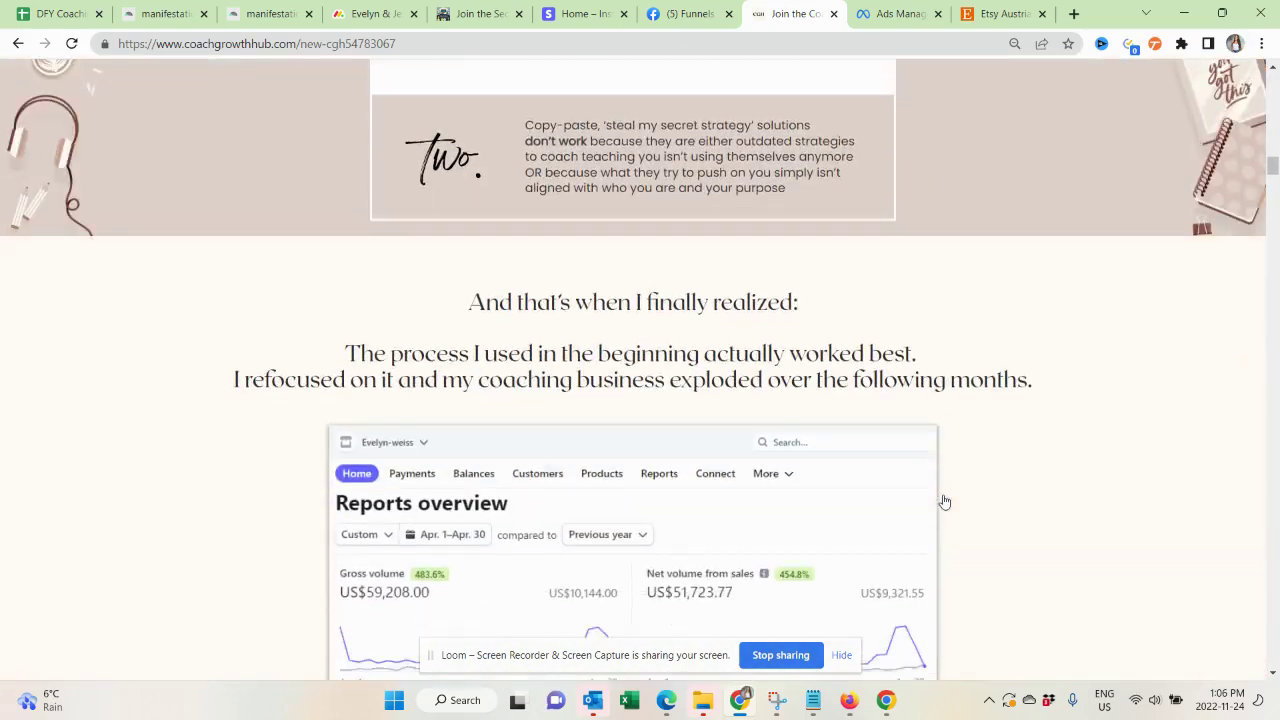
scroll(945, 501, "down", 15)
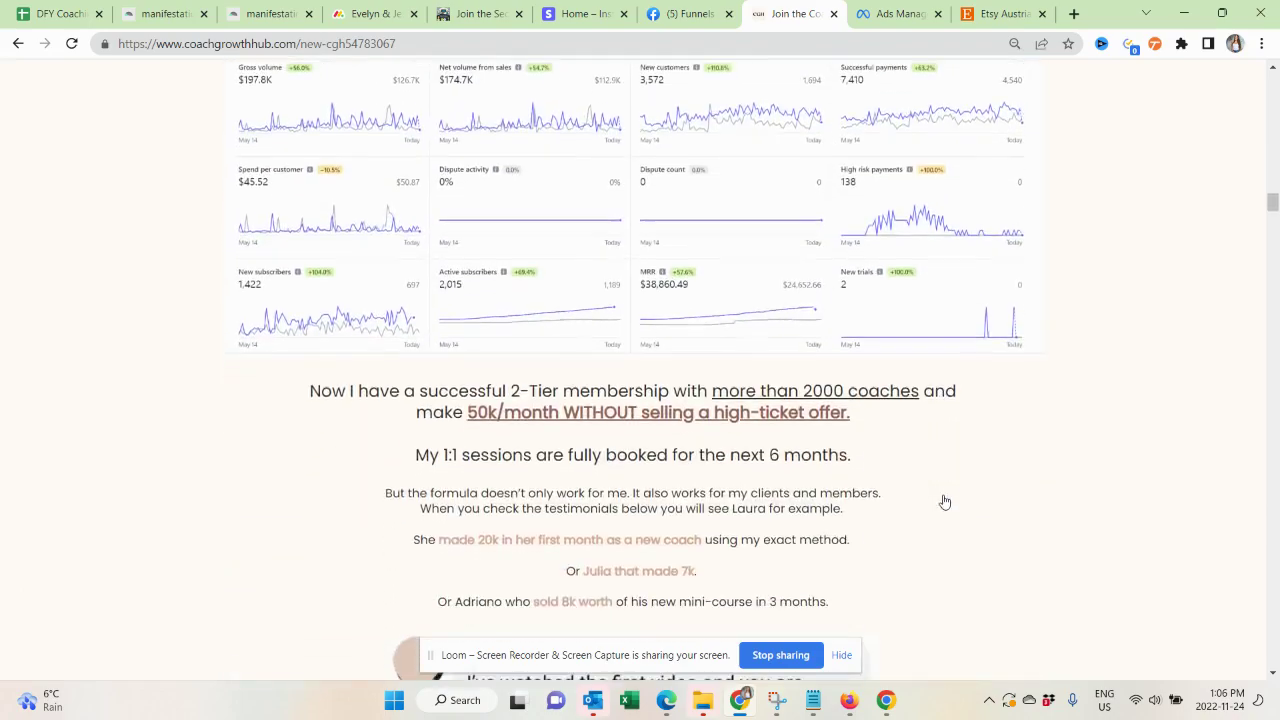
scroll(945, 501, "up", 20)
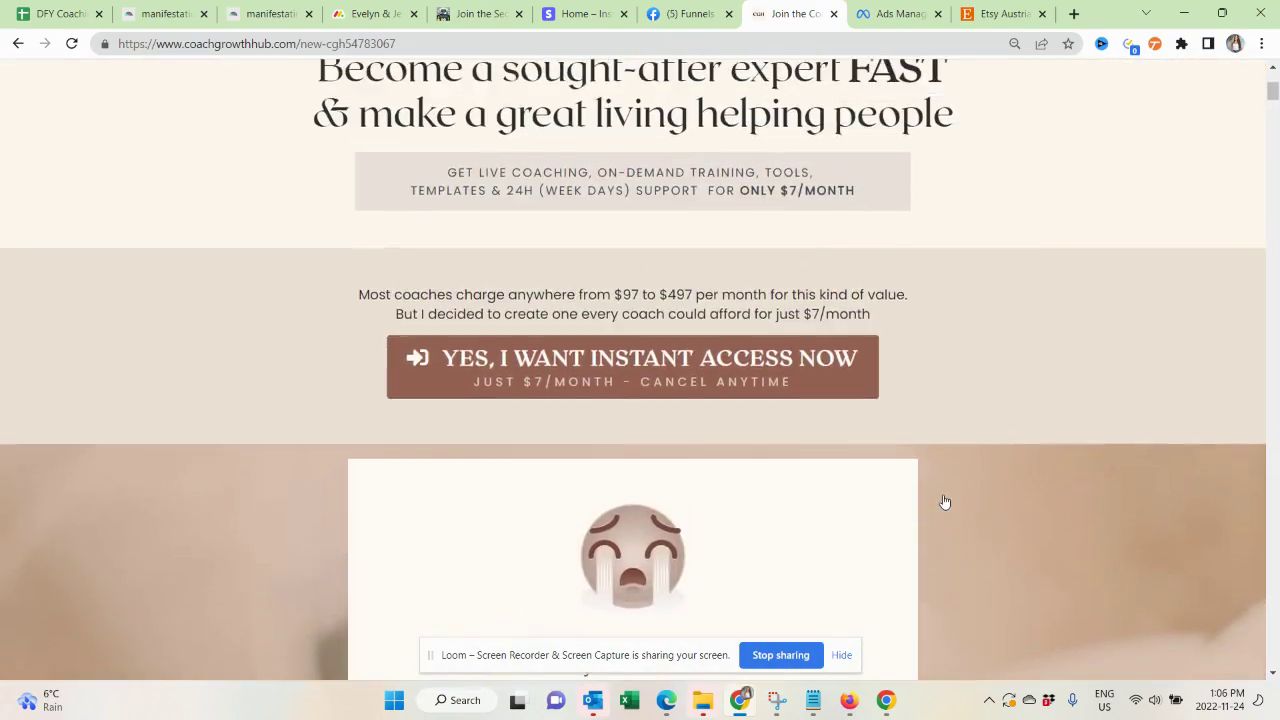
scroll(945, 501, "up", 2)
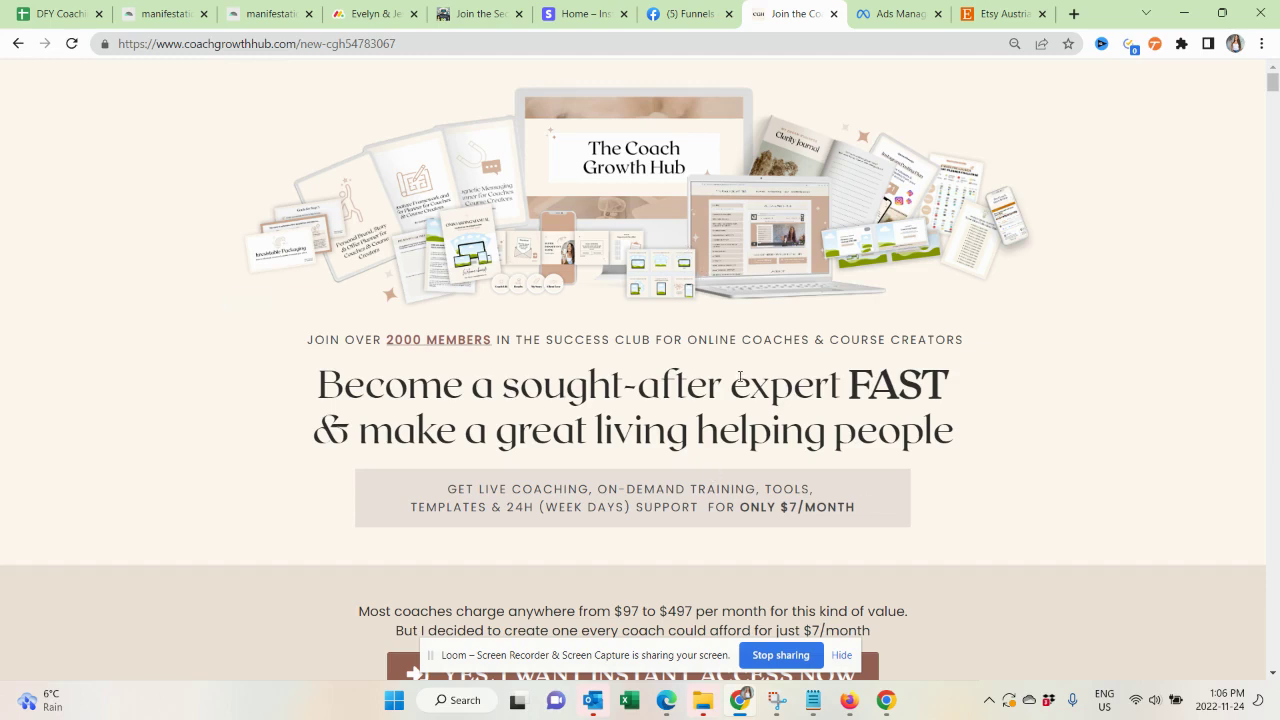
left_click(18, 43)
scroll(791, 493, "up", 4)
scroll(791, 493, "down", 3)
scroll(791, 493, "down", 2)
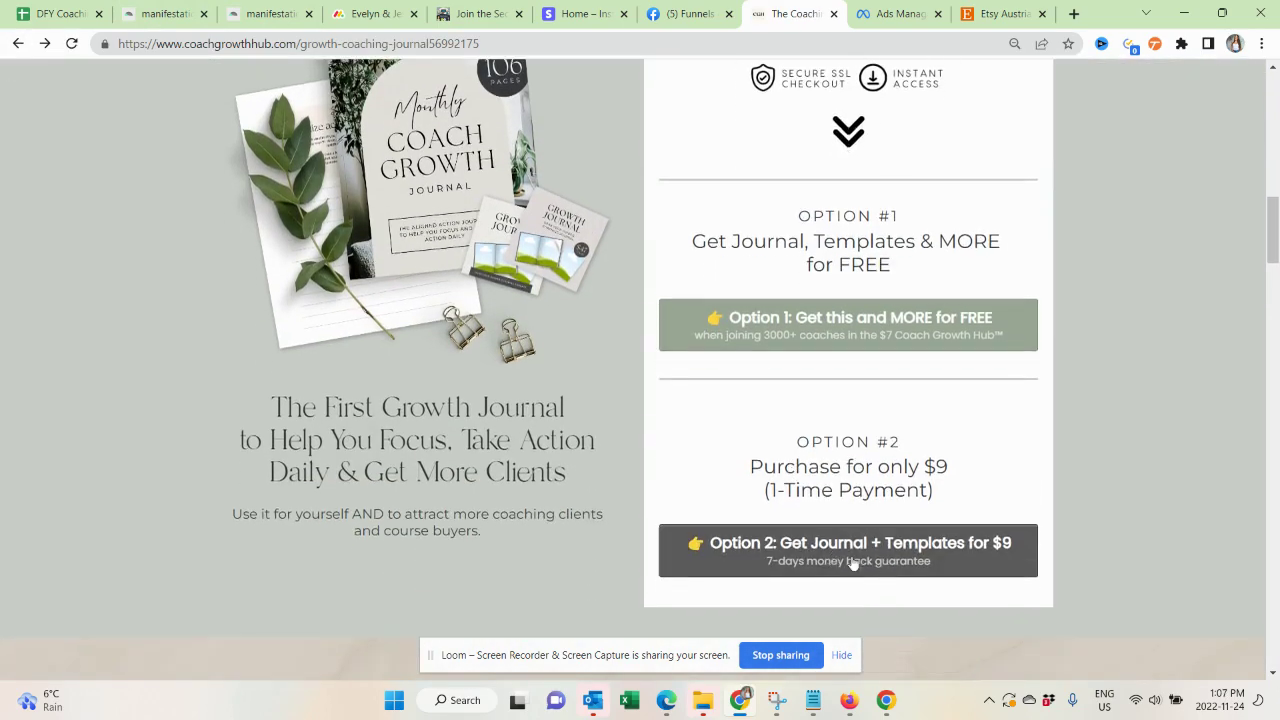
Close the Ads Manager ad preview and go back to the Campaigns list.
left_click(888, 8)
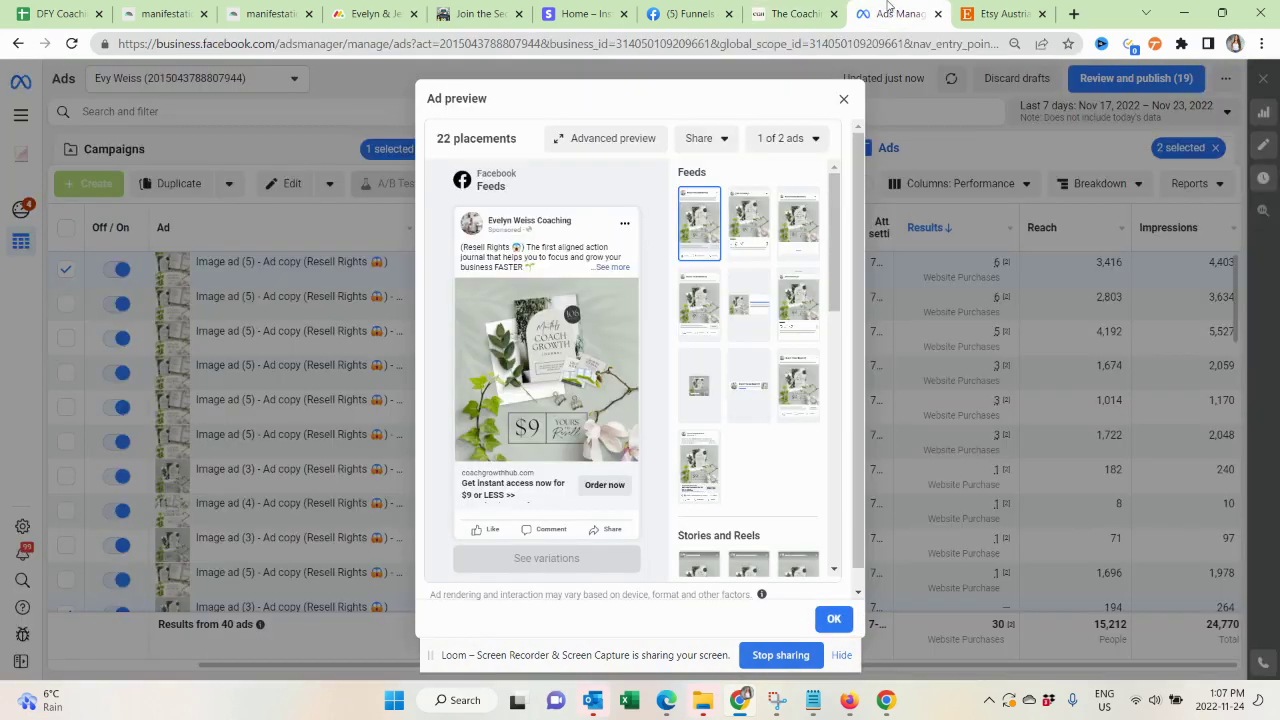
left_click(840, 99)
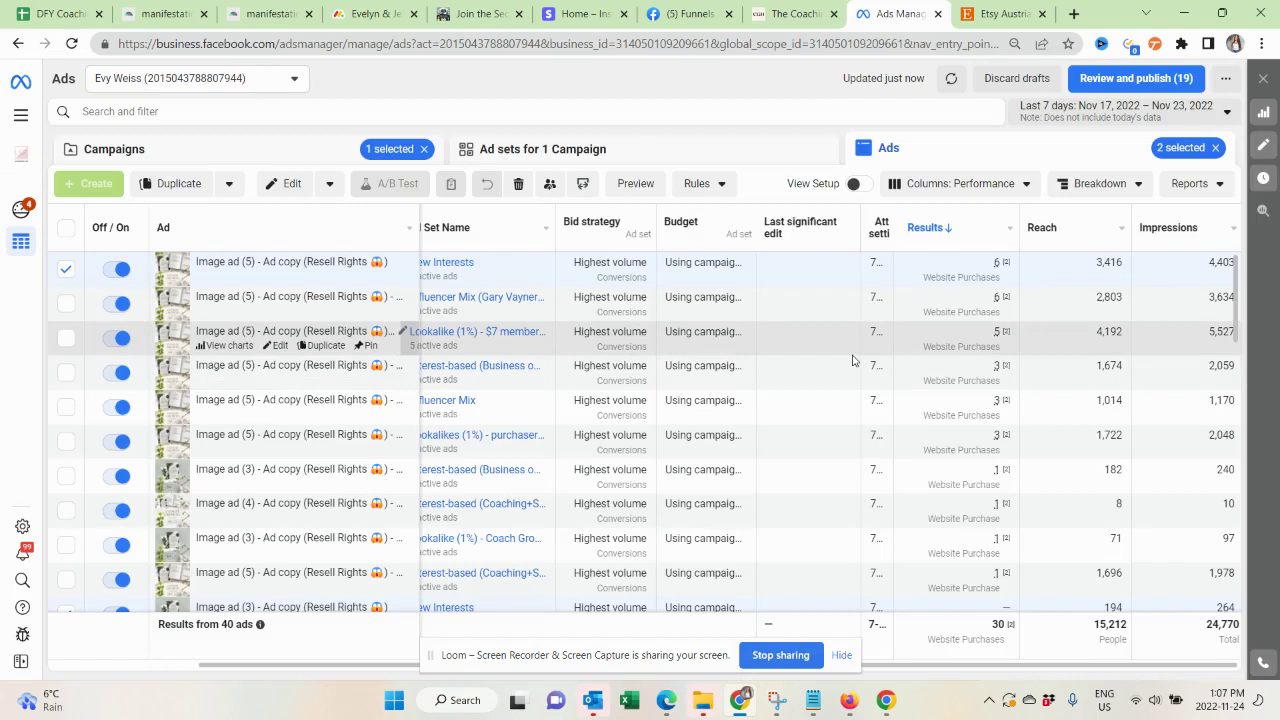
left_click(323, 139)
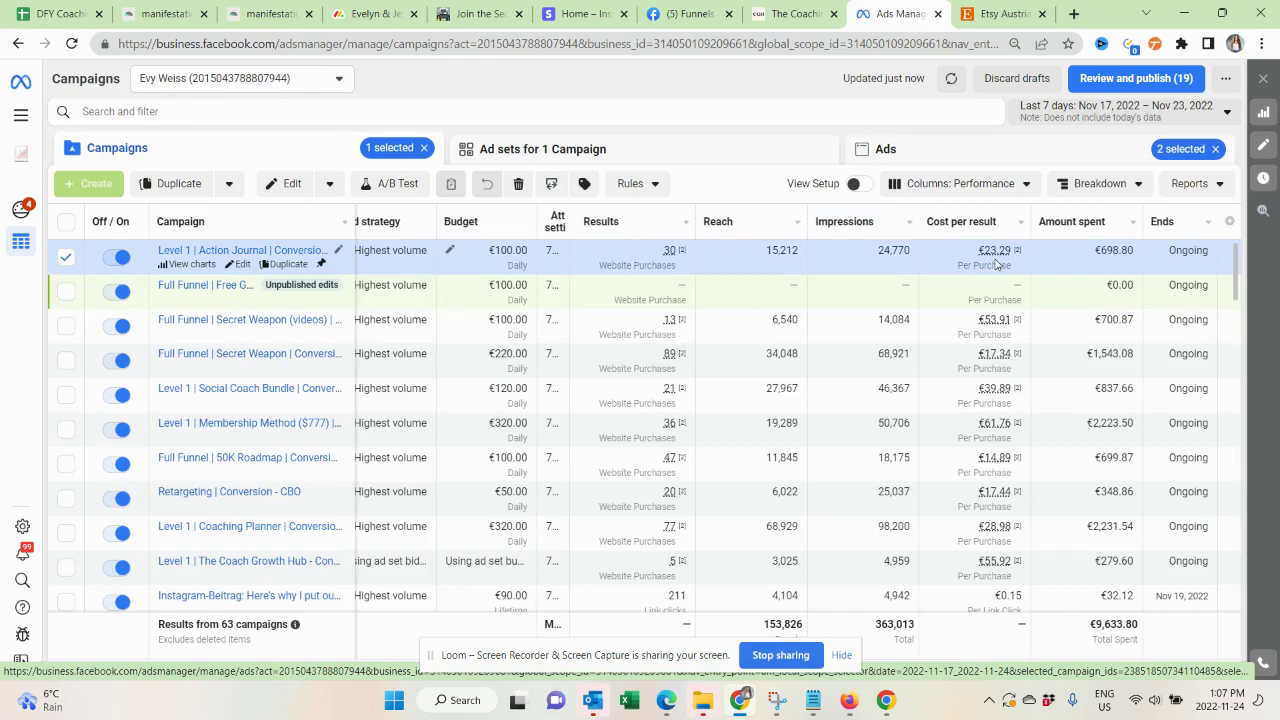
From the coaching journal page, open the $9 Growth Journal + Templates order form showing the $27 Canva bundle.
left_click(795, 13)
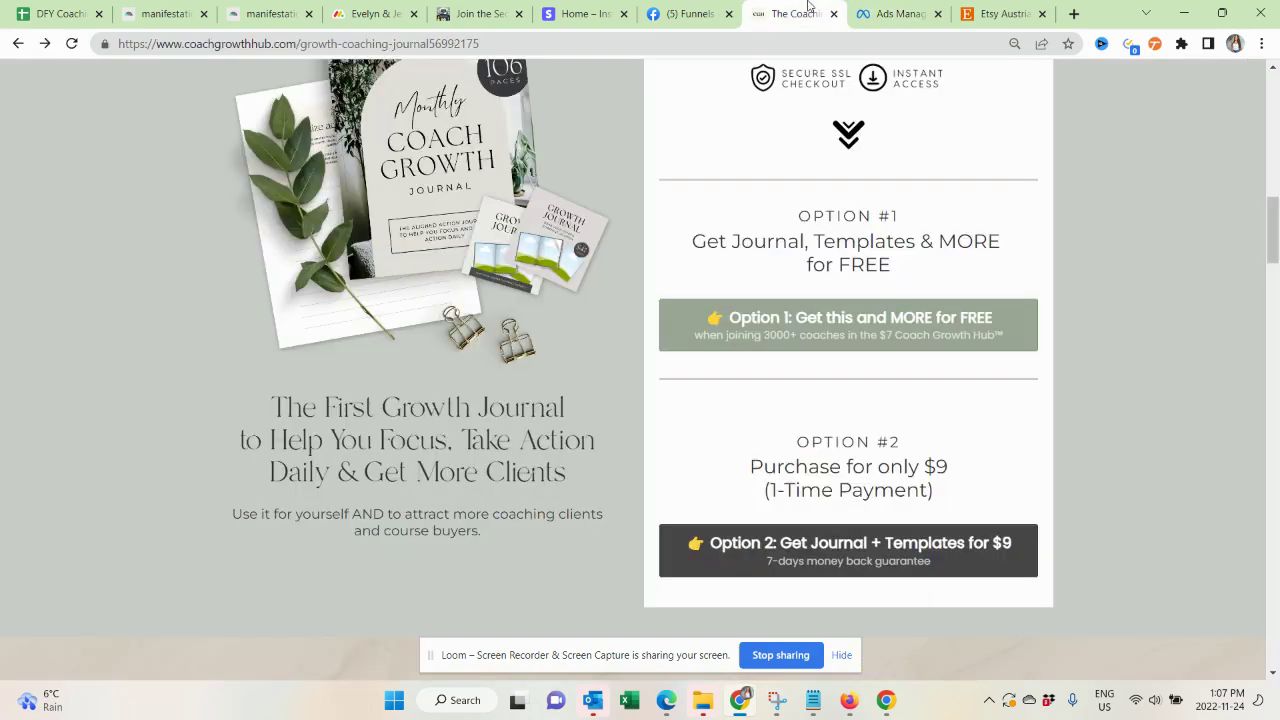
left_click(943, 566)
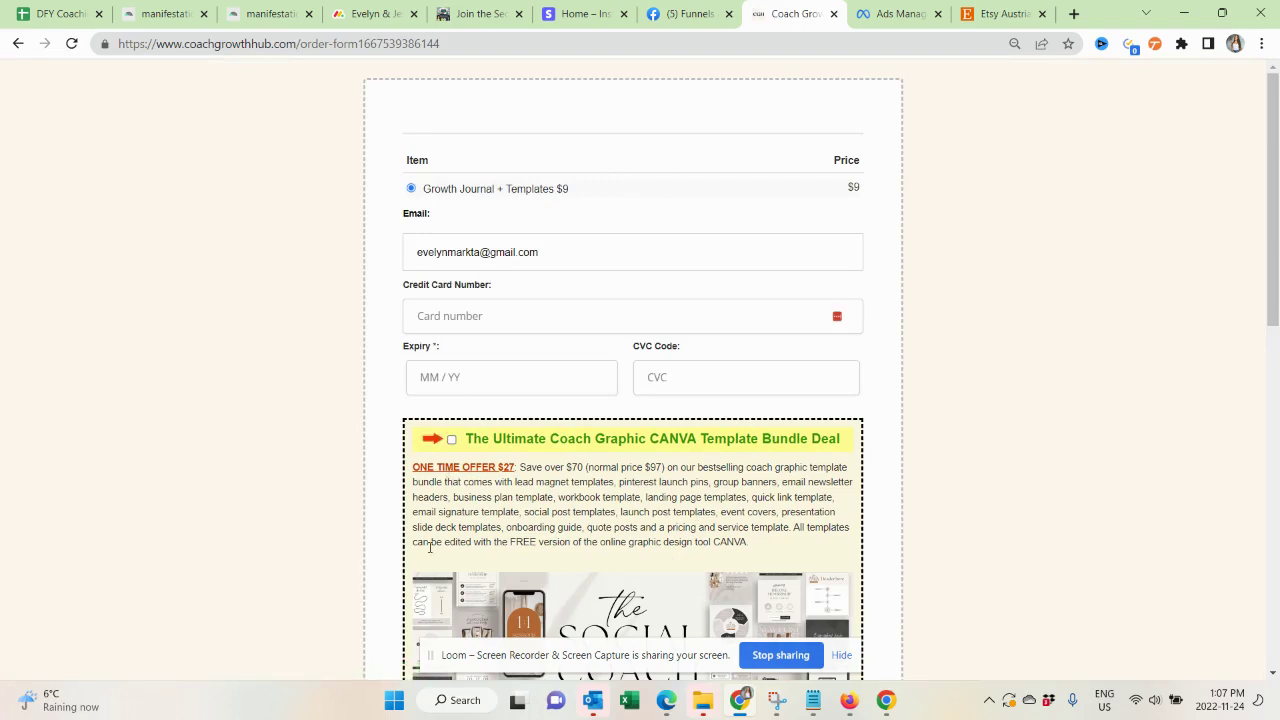
scroll(430, 547, "down", 2)
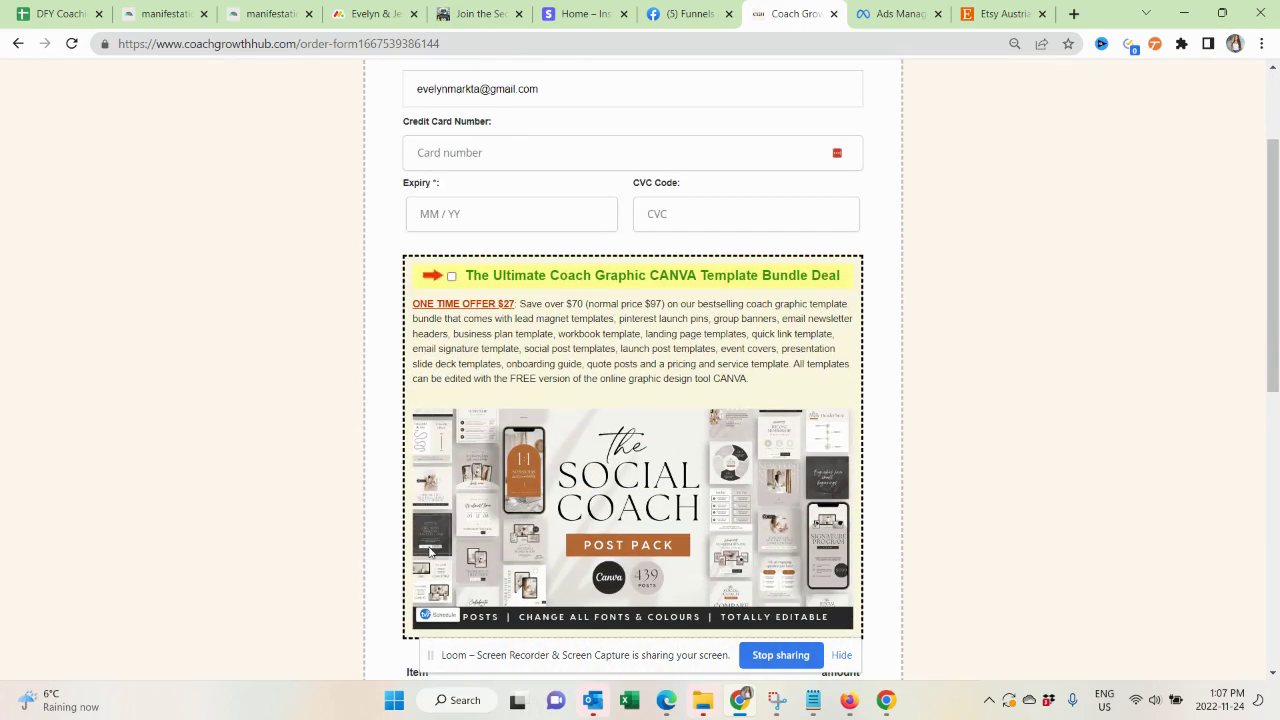
Review the journal funnel's ClickFunnels stats: $508.00 gross, 21 order-form sales worth $459.00, 10 bundle sales.
left_click(670, 705)
left_click(277, 10)
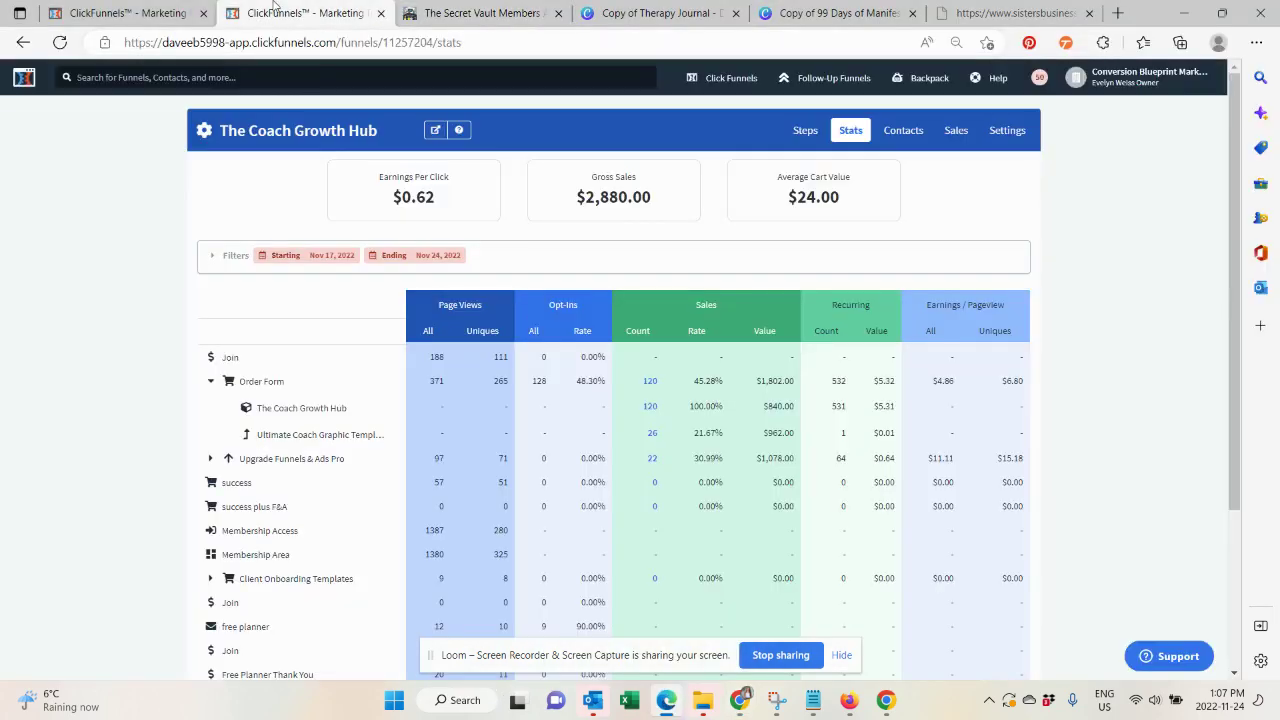
left_click(87, 9)
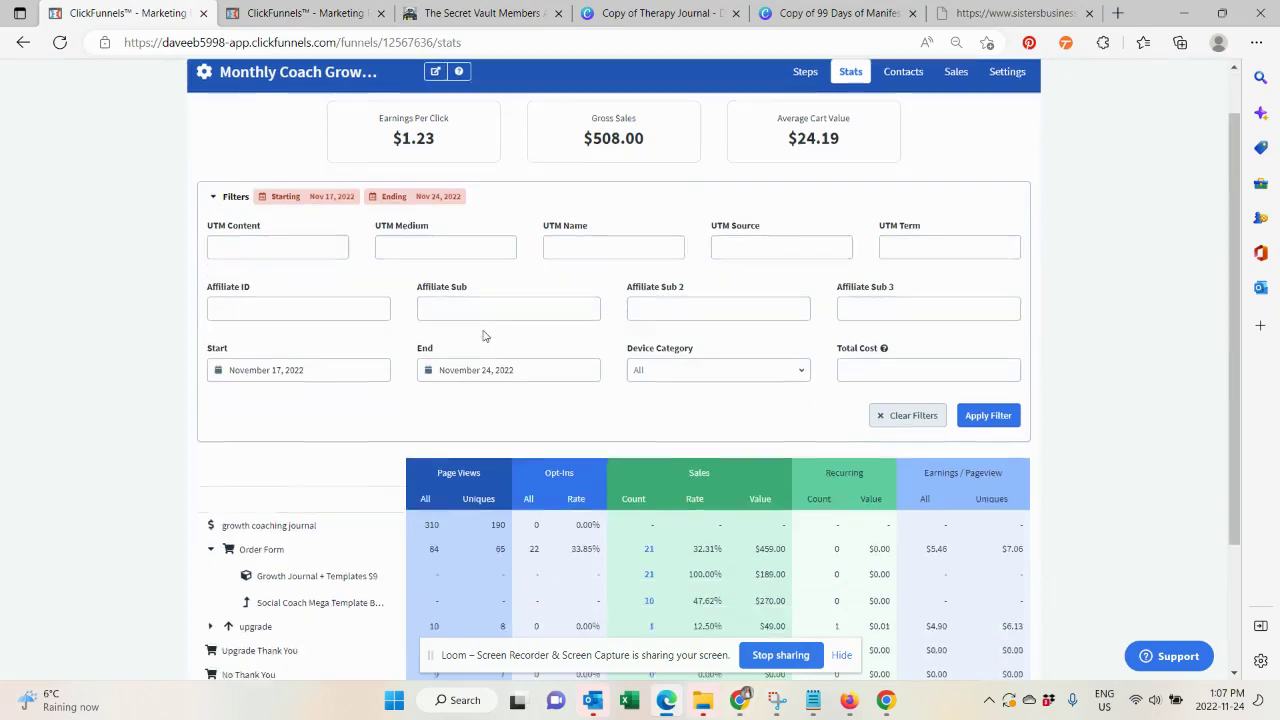
scroll(487, 337, "down", 1)
scroll(487, 354, "down", 1)
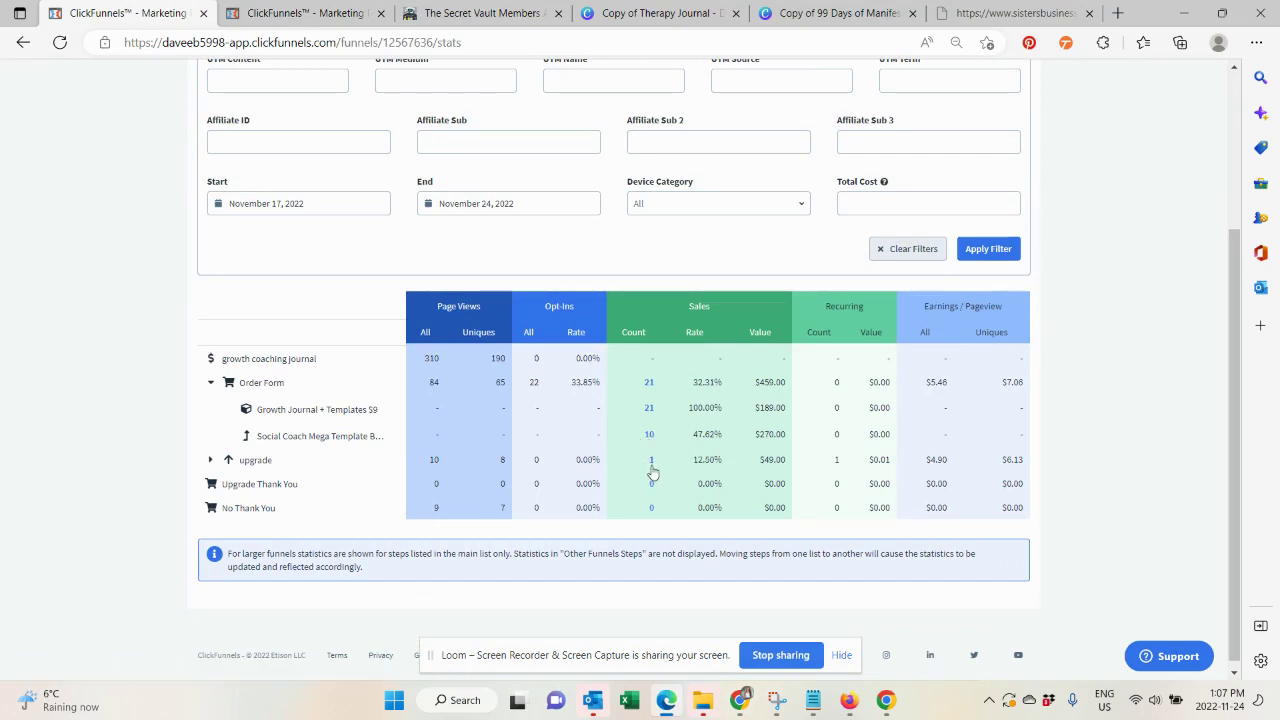
scroll(808, 475, "up", 1)
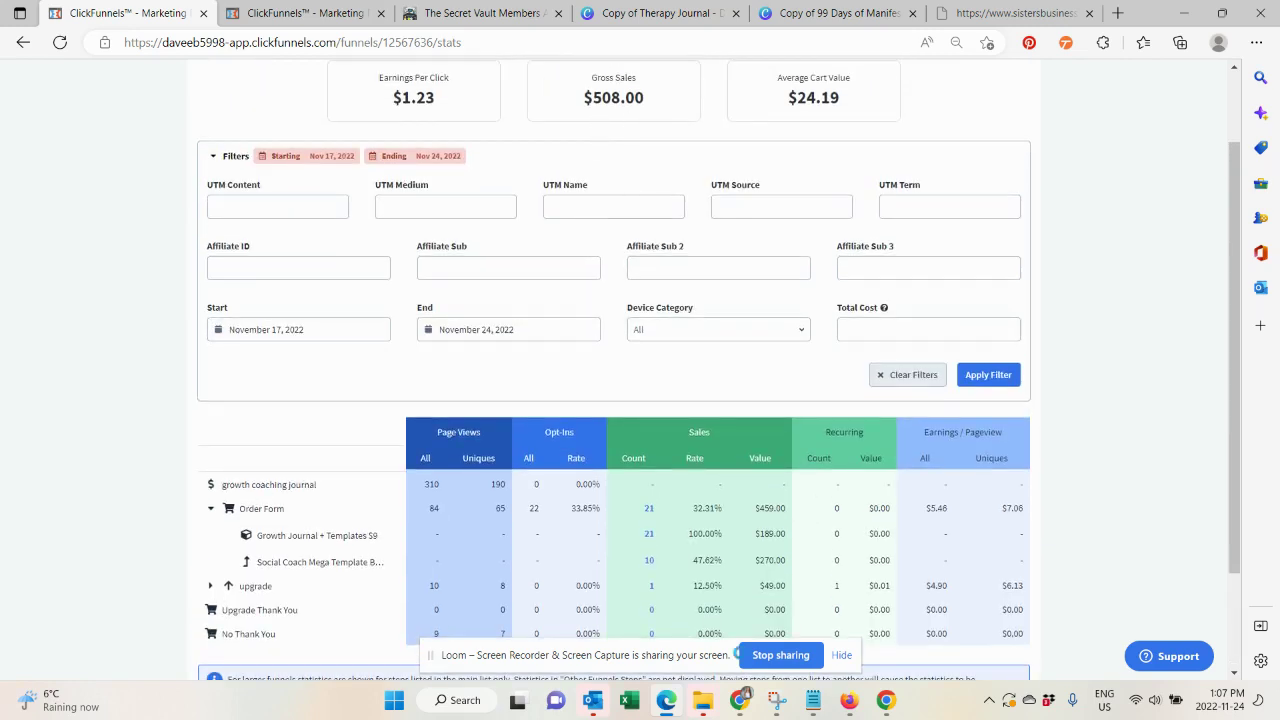
scroll(857, 465, "down", 1)
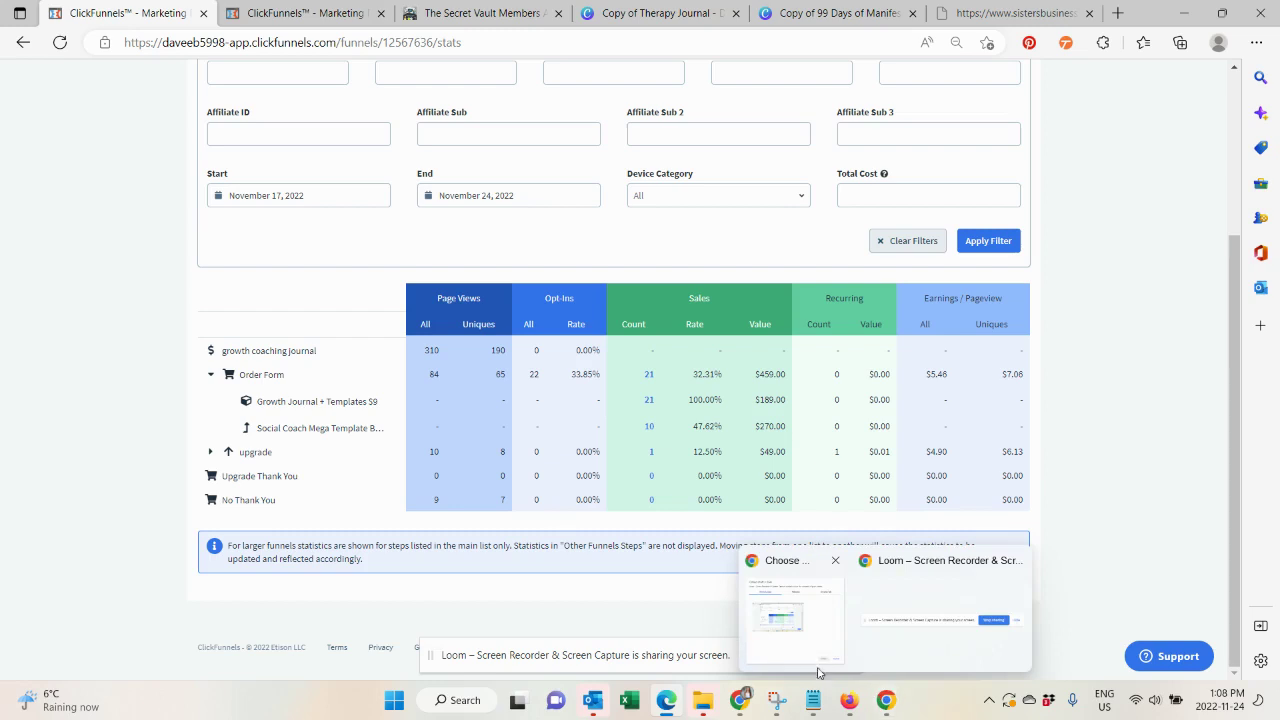
Check the Ads Manager campaigns, then return to the Coach Growth Hub funnel stats showing $2,880.00 gross.
left_click(848, 703)
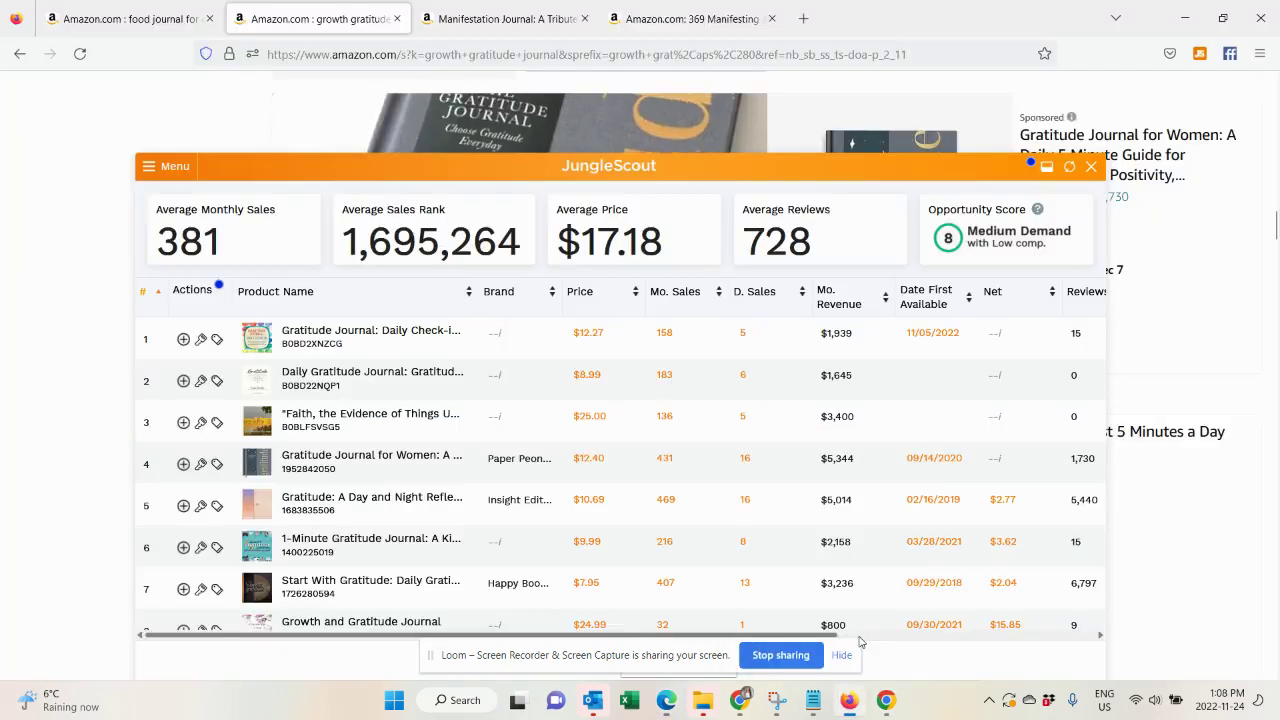
left_click(738, 703)
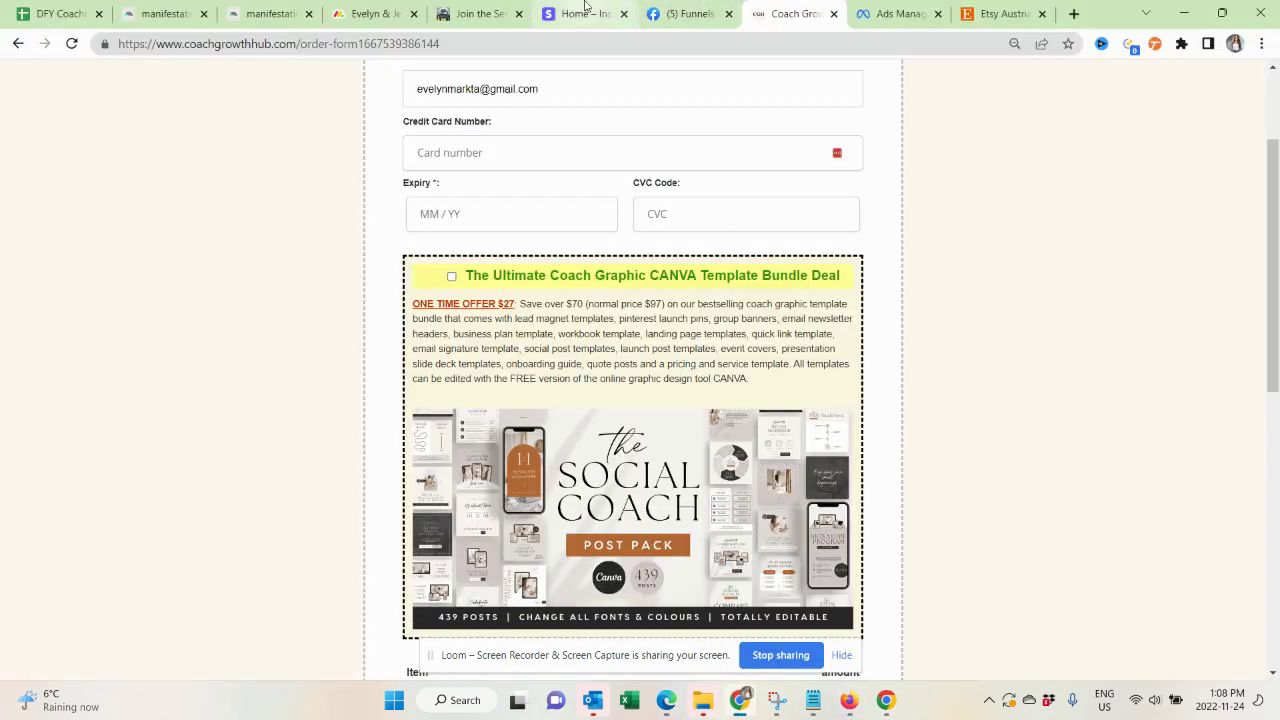
left_click(860, 12)
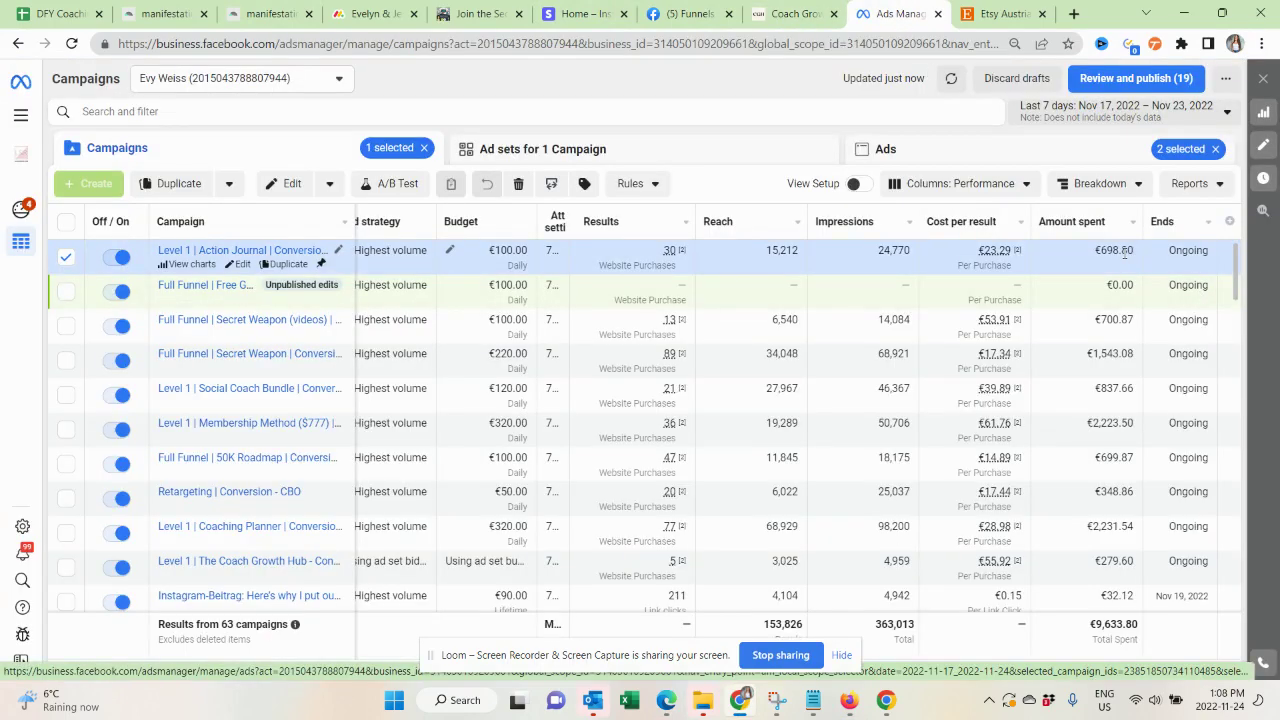
left_click(665, 700)
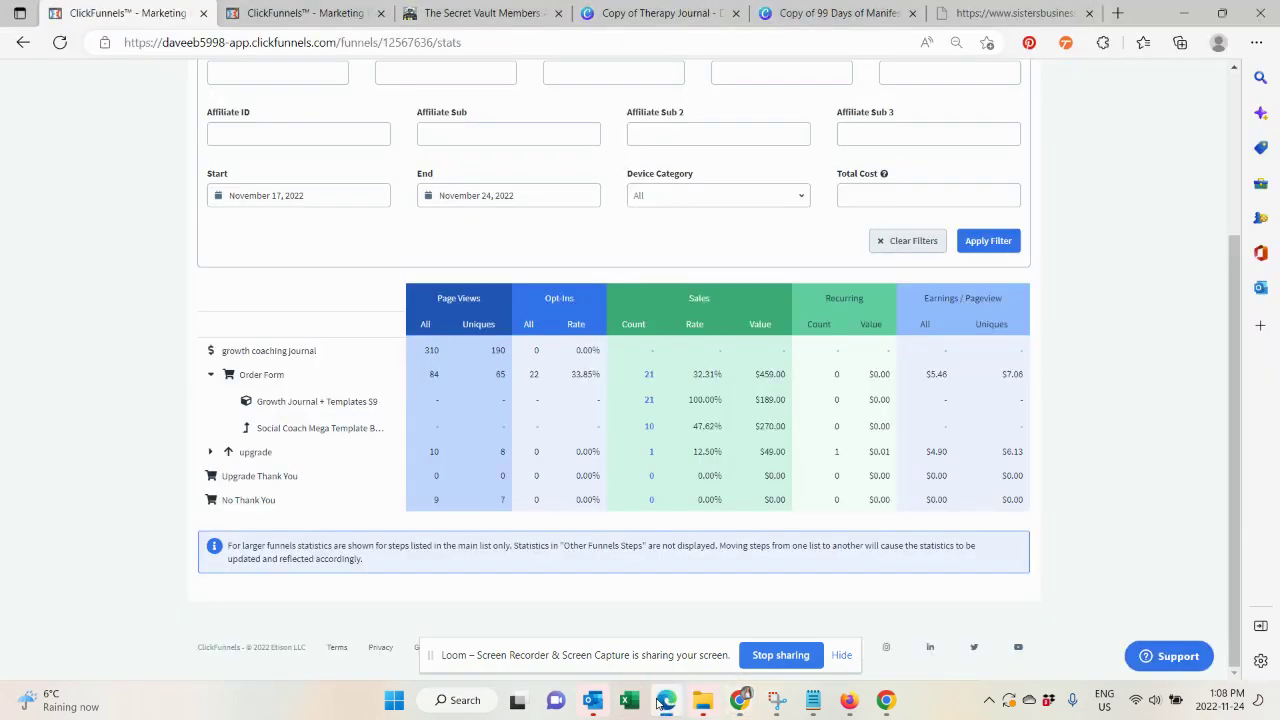
Compare both funnels' stats, then return to Ads Manager's 63 campaigns totalling €9,633.80 spent.
left_click(305, 13)
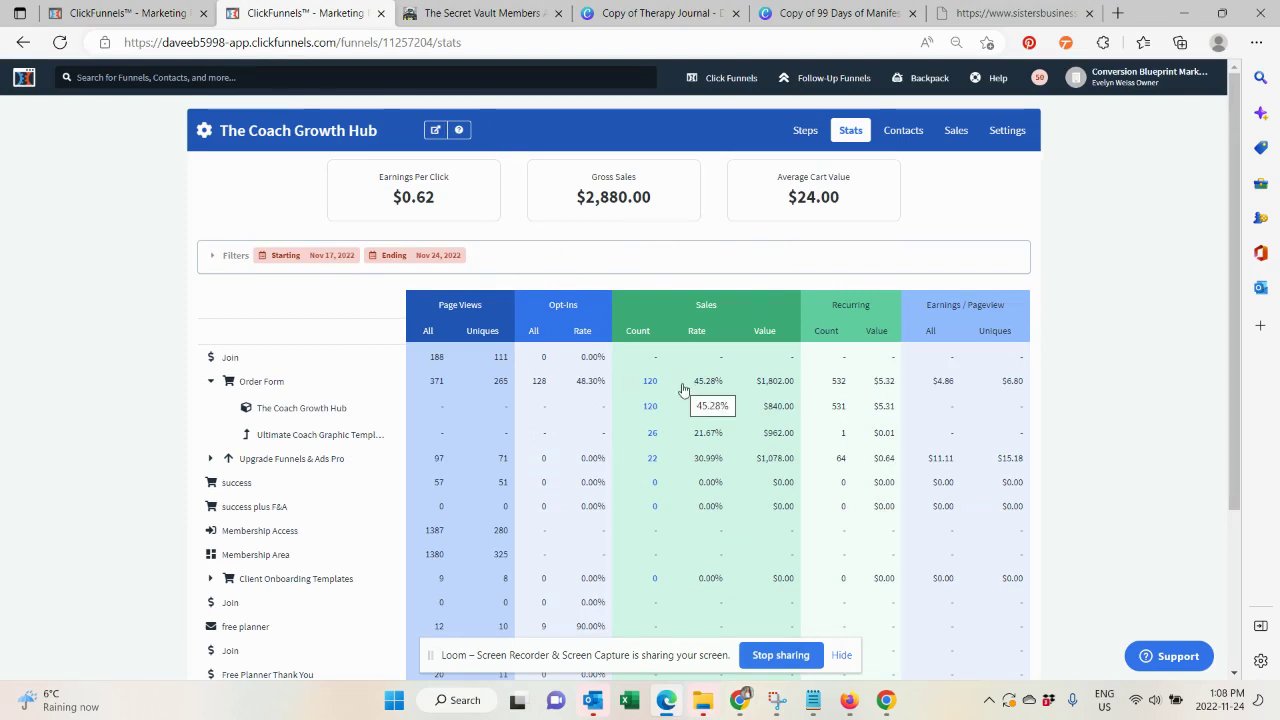
left_click(53, 7)
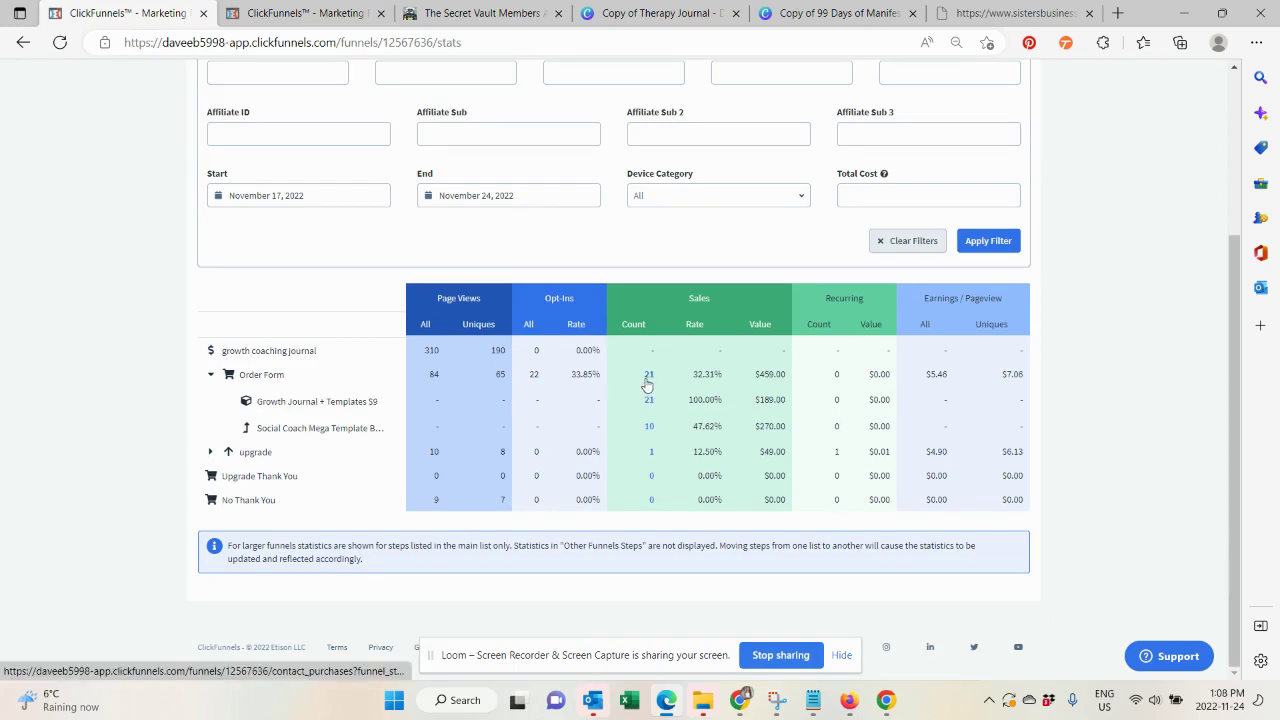
key("ctrl+Tab")
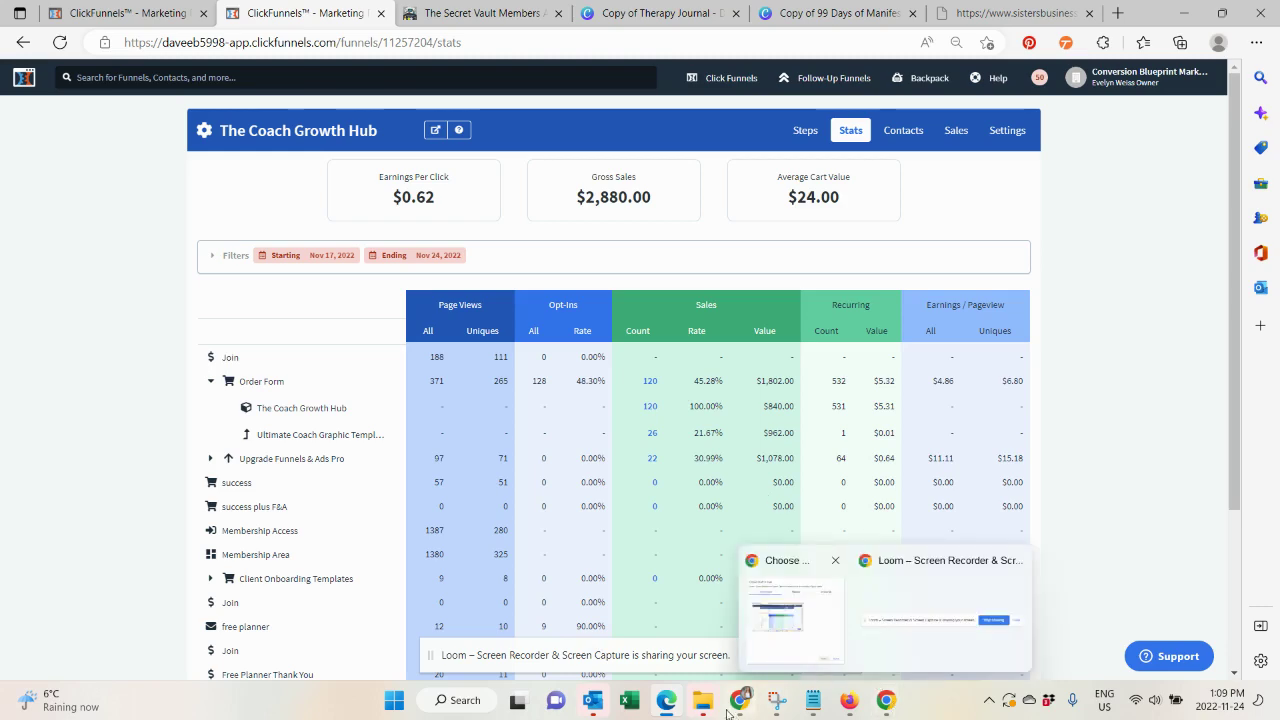
left_click(766, 632)
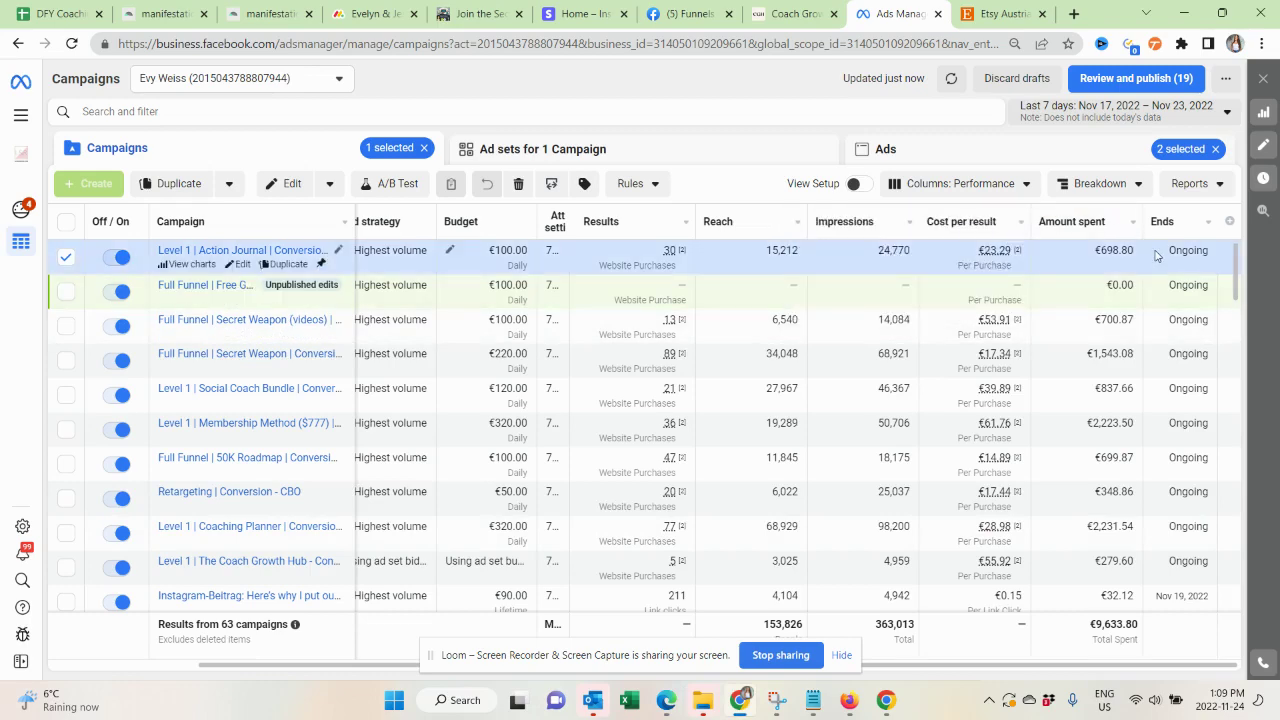
Go back to the journal page and take Option 1 through to the $7/month Coach Growth Hub order form.
left_click(781, 8)
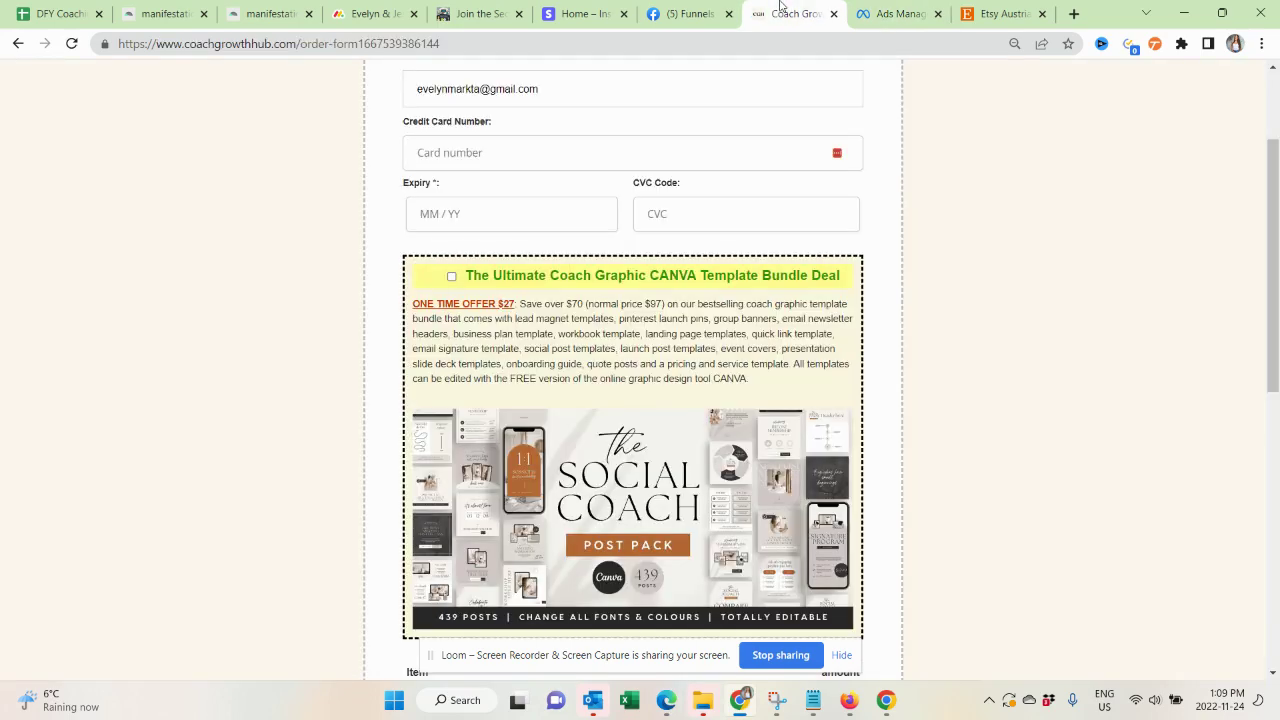
left_click(18, 44)
scroll(376, 320, "up", 10)
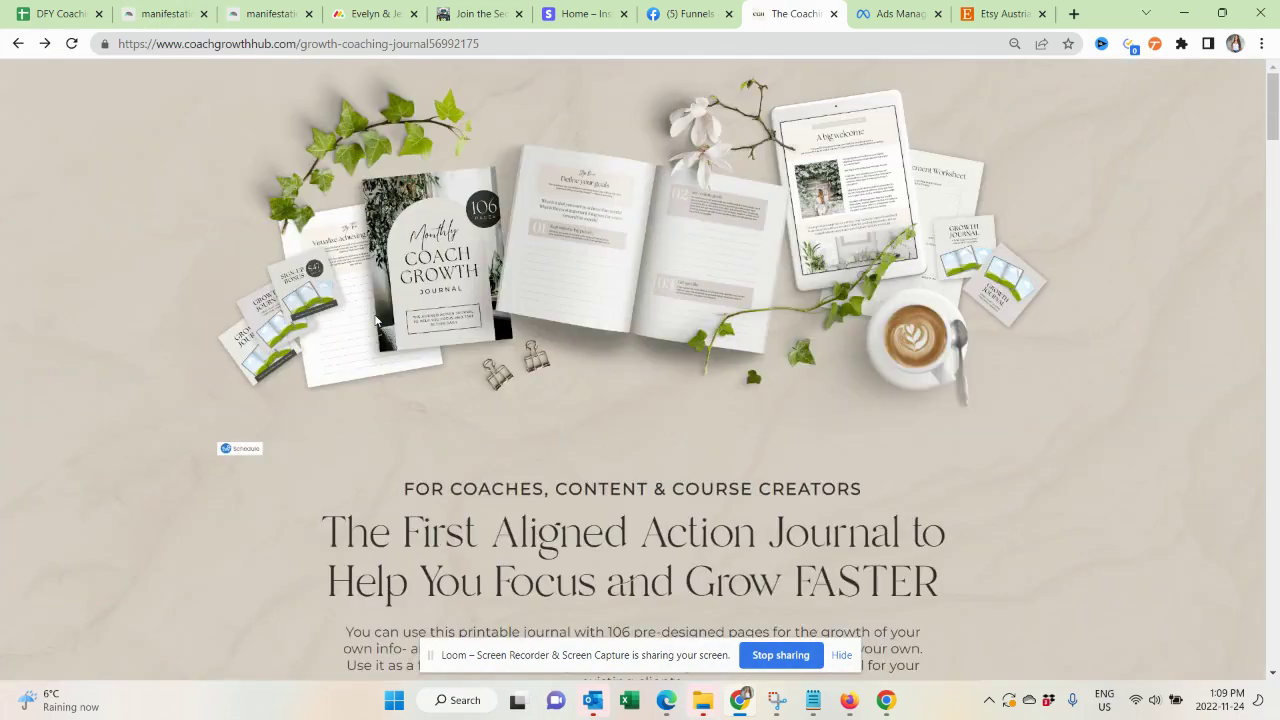
scroll(376, 320, "down", 10)
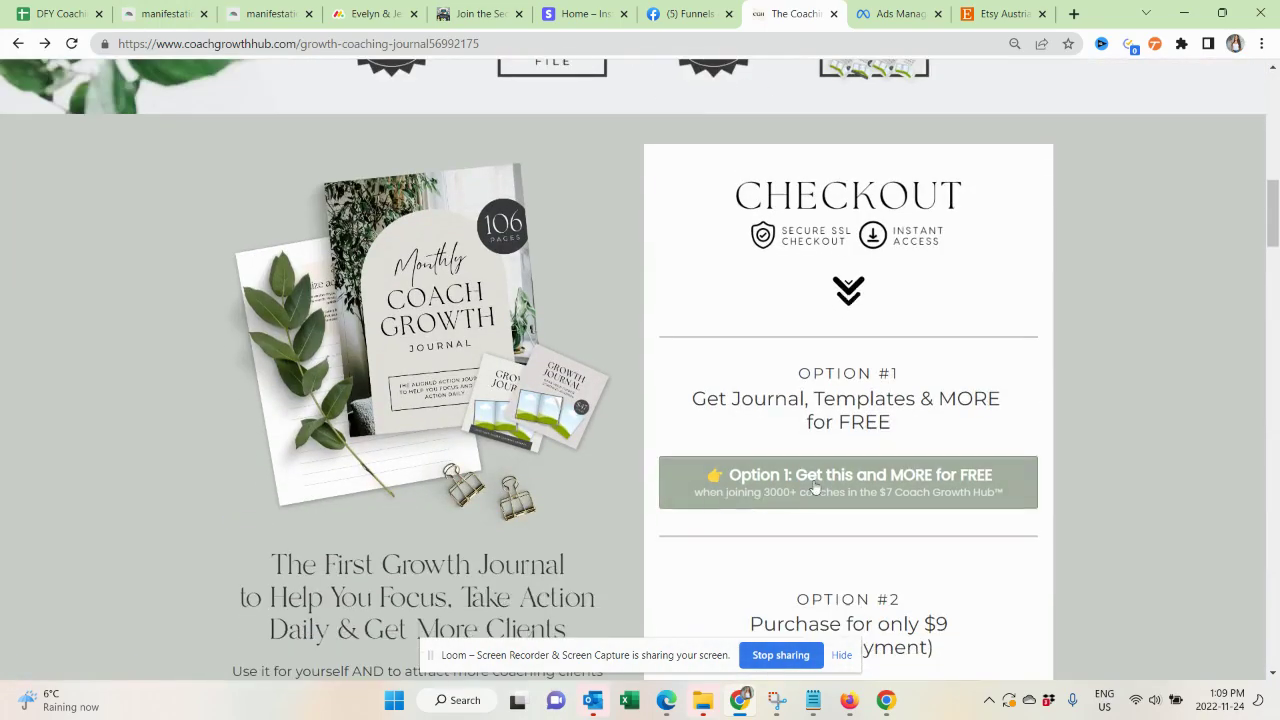
left_click(815, 487)
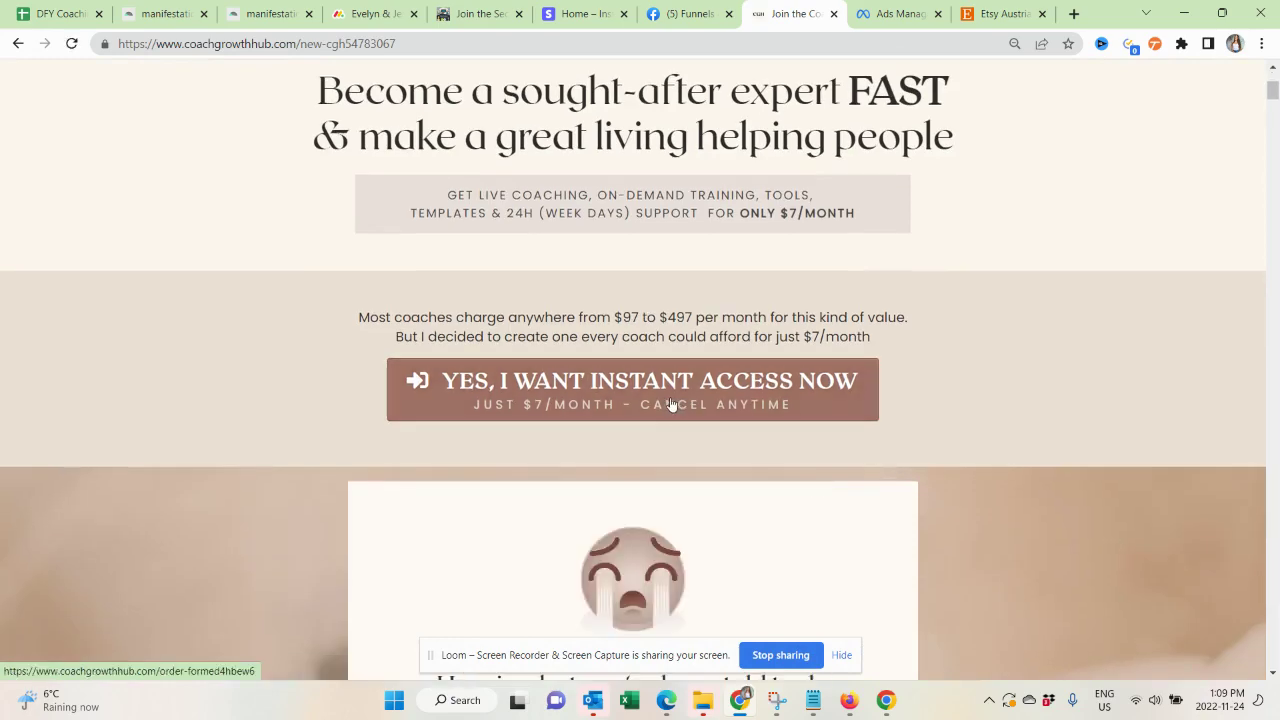
left_click(672, 404)
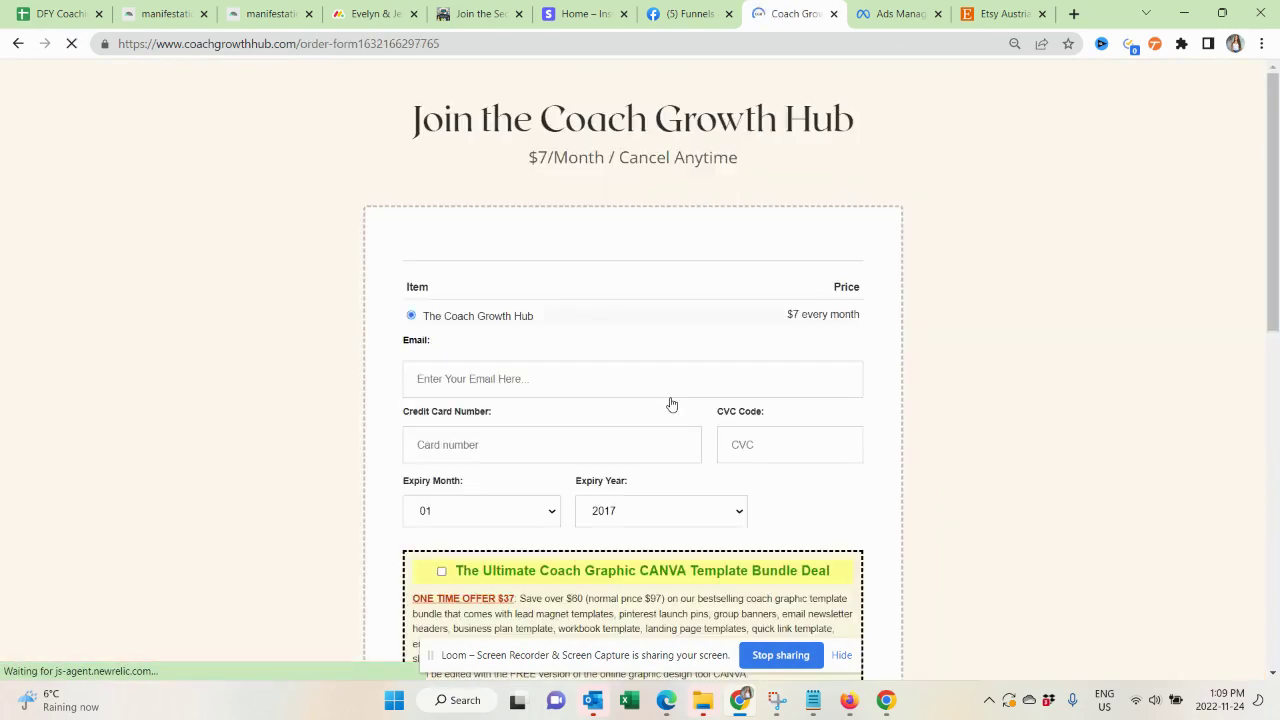
scroll(671, 403, "down", 3)
In the Secret Vault members area, expand New In to reveal the 'Promos in a Box' section.
mouse_move(666, 700)
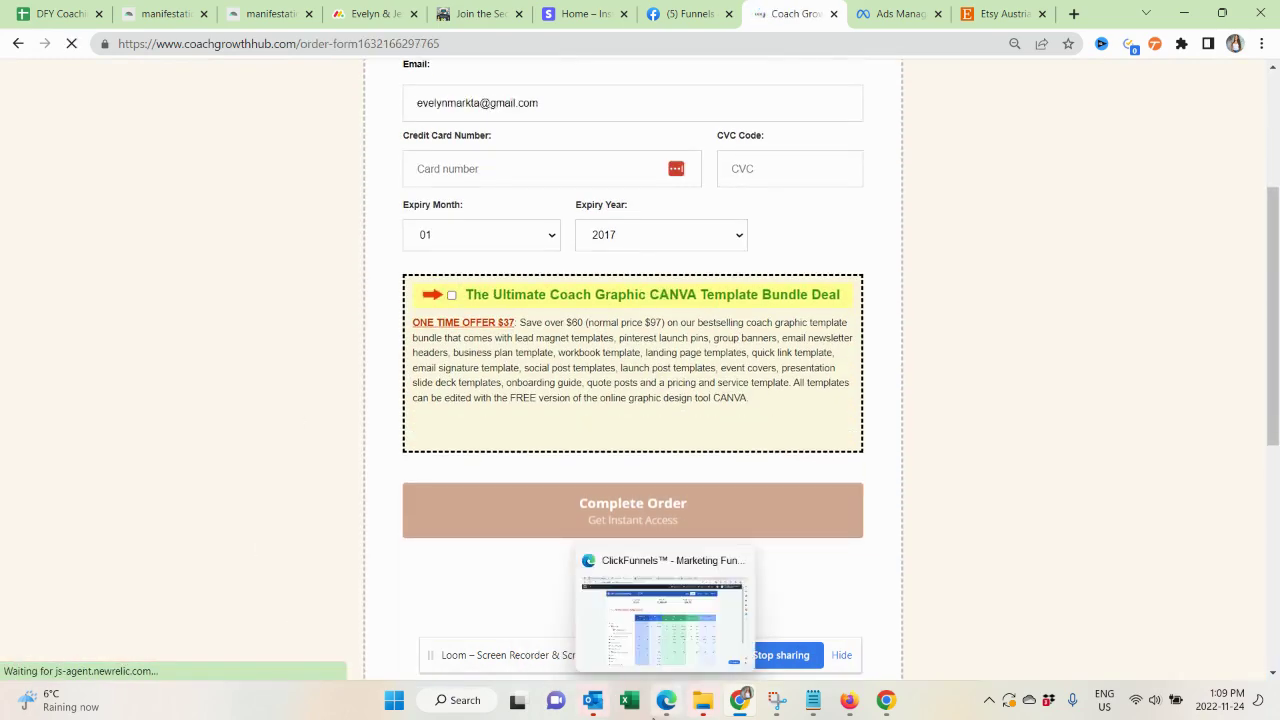
left_click(660, 620)
left_click(460, 10)
scroll(286, 486, "down", 5)
left_click(296, 265)
Browse Promos in a Box, Done-for-You Email Sequences and Worksheets, Journals, Planners, then return to the order form.
left_click(268, 294)
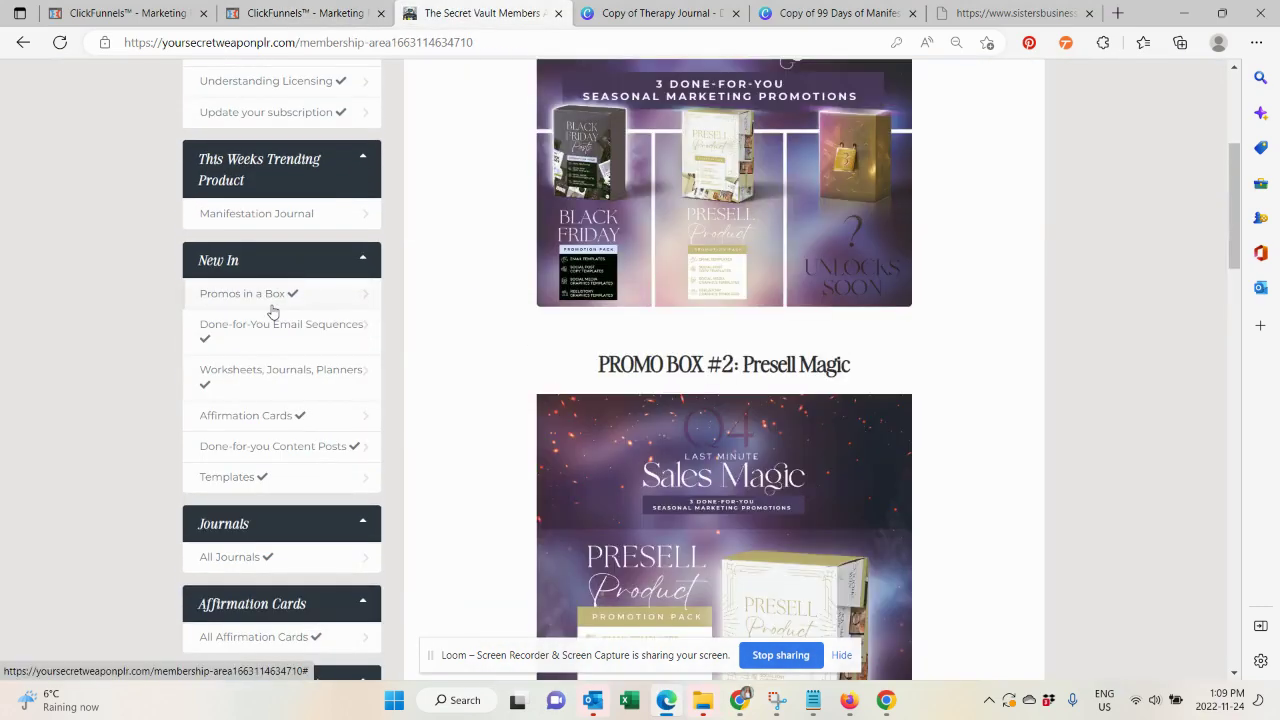
left_click(270, 337)
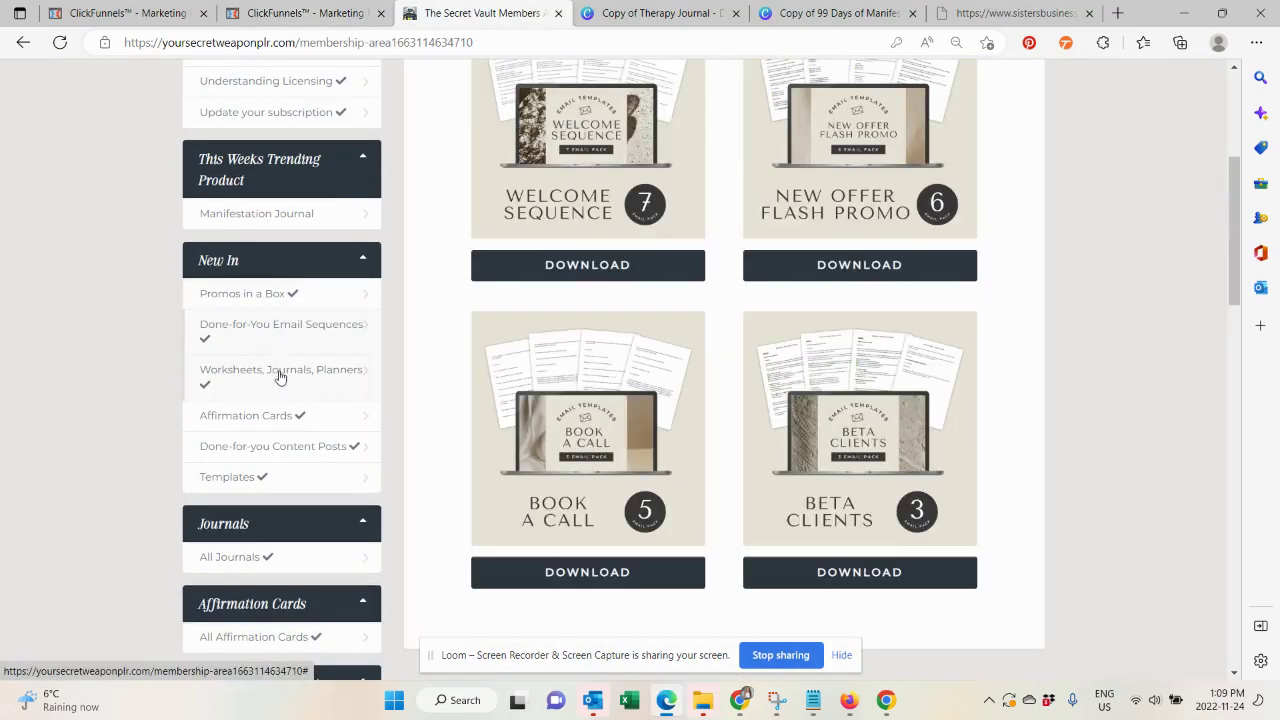
left_click(279, 374)
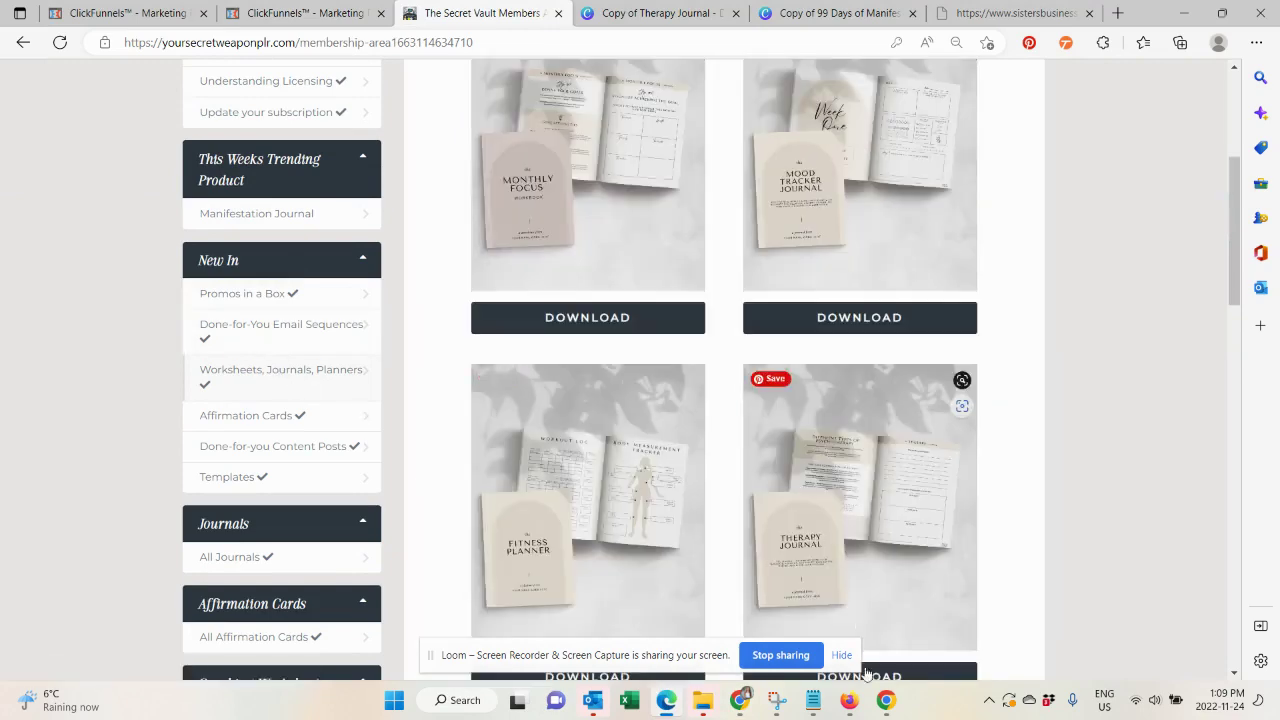
left_click(742, 707)
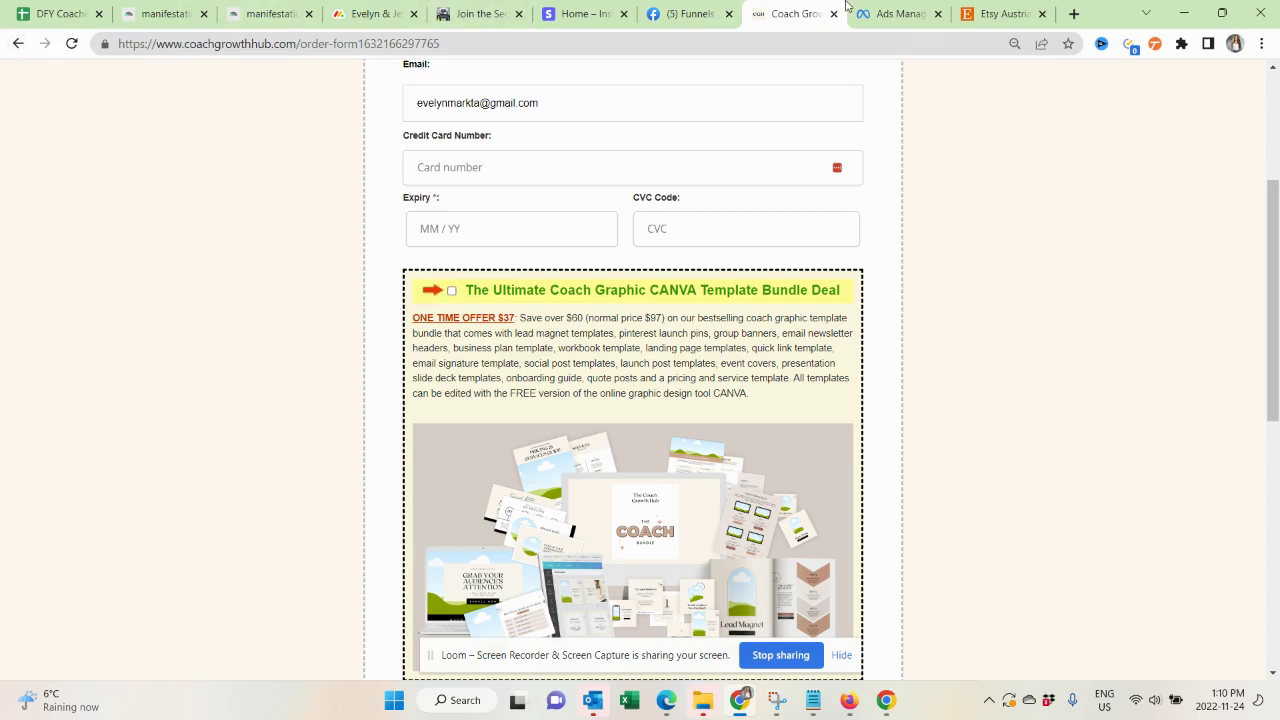
Read down the Secret Weapon PLR sales page to the founders' story.
left_click(480, 13)
scroll(506, 266, "up", 10)
scroll(506, 267, "down", 20)
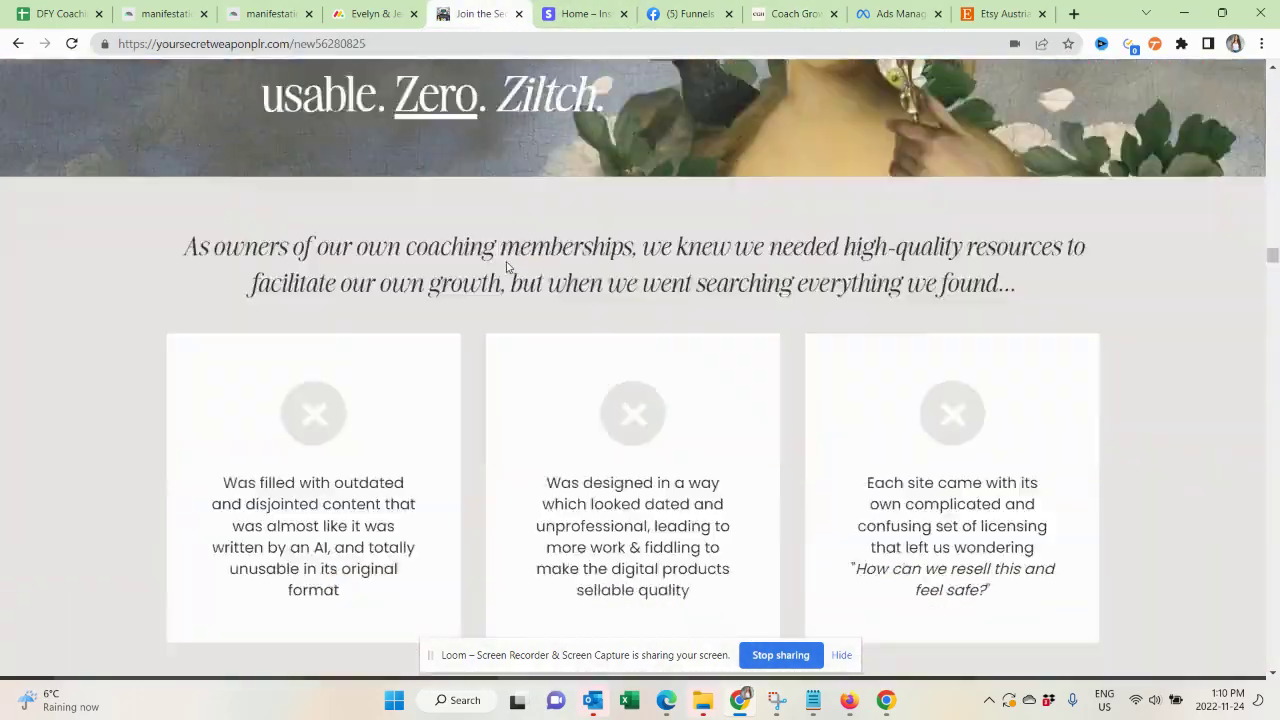
scroll(506, 267, "down", 20)
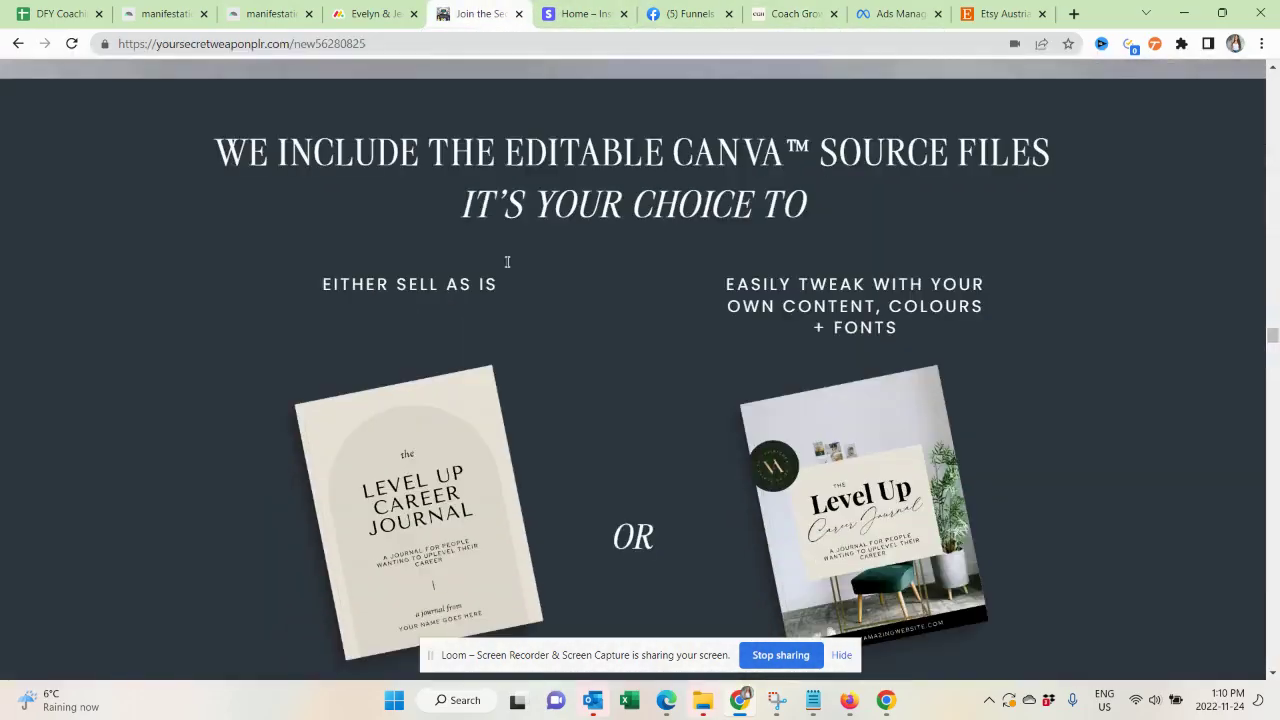
scroll(680, 318, "down", 8)
scroll(680, 318, "up", 8)
scroll(681, 320, "down", 1)
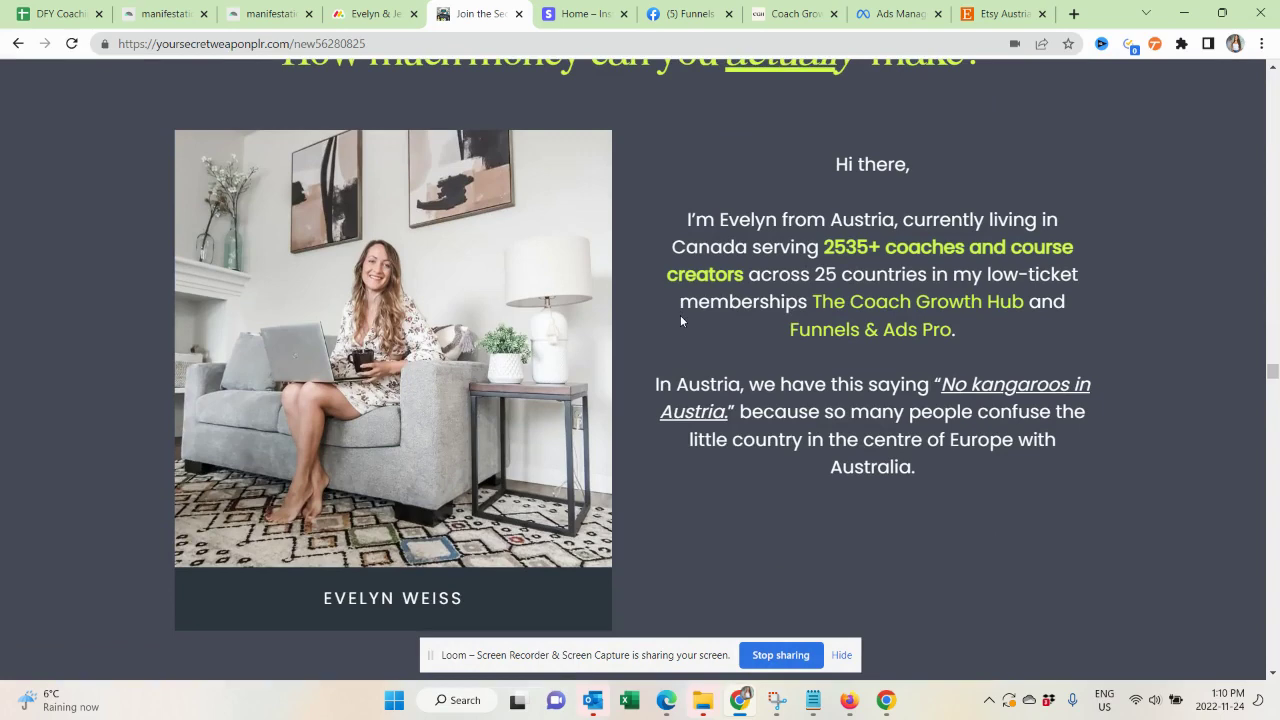
scroll(681, 321, "down", 5)
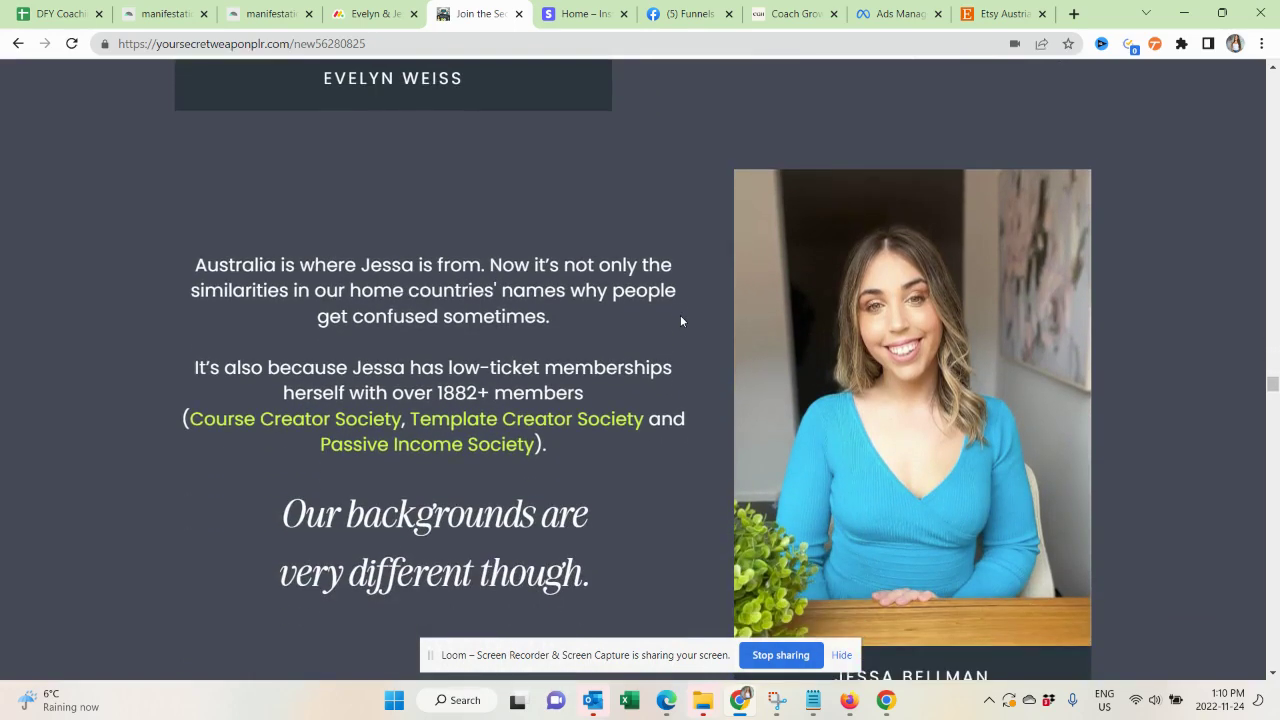
scroll(681, 321, "down", 2)
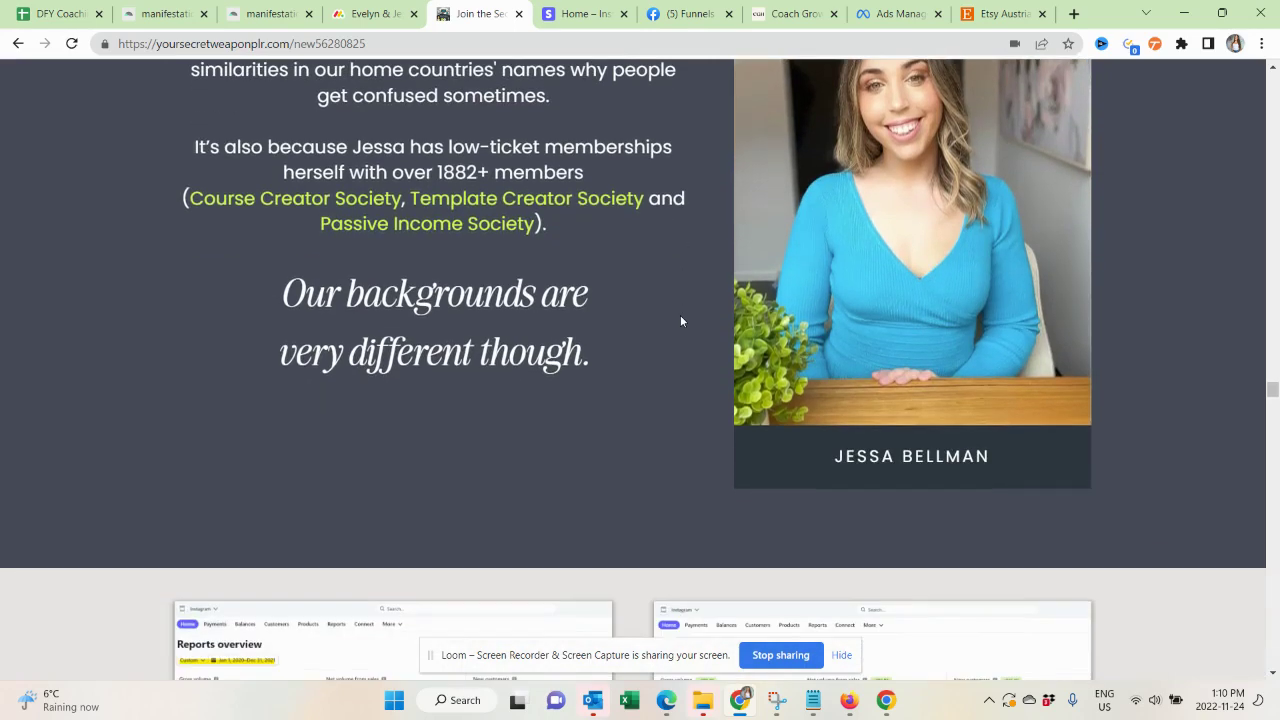
scroll(680, 321, "up", 1)
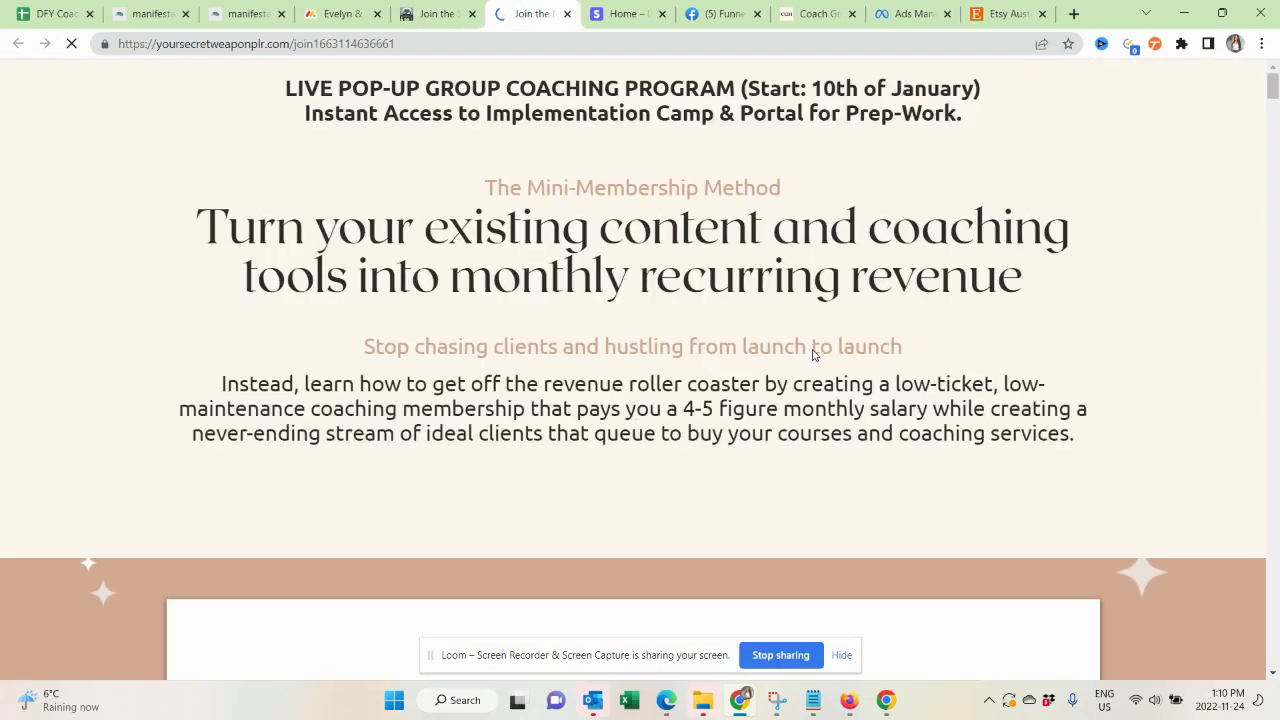
Load The Template Creators Society join page from the address bar.
left_click(420, 6)
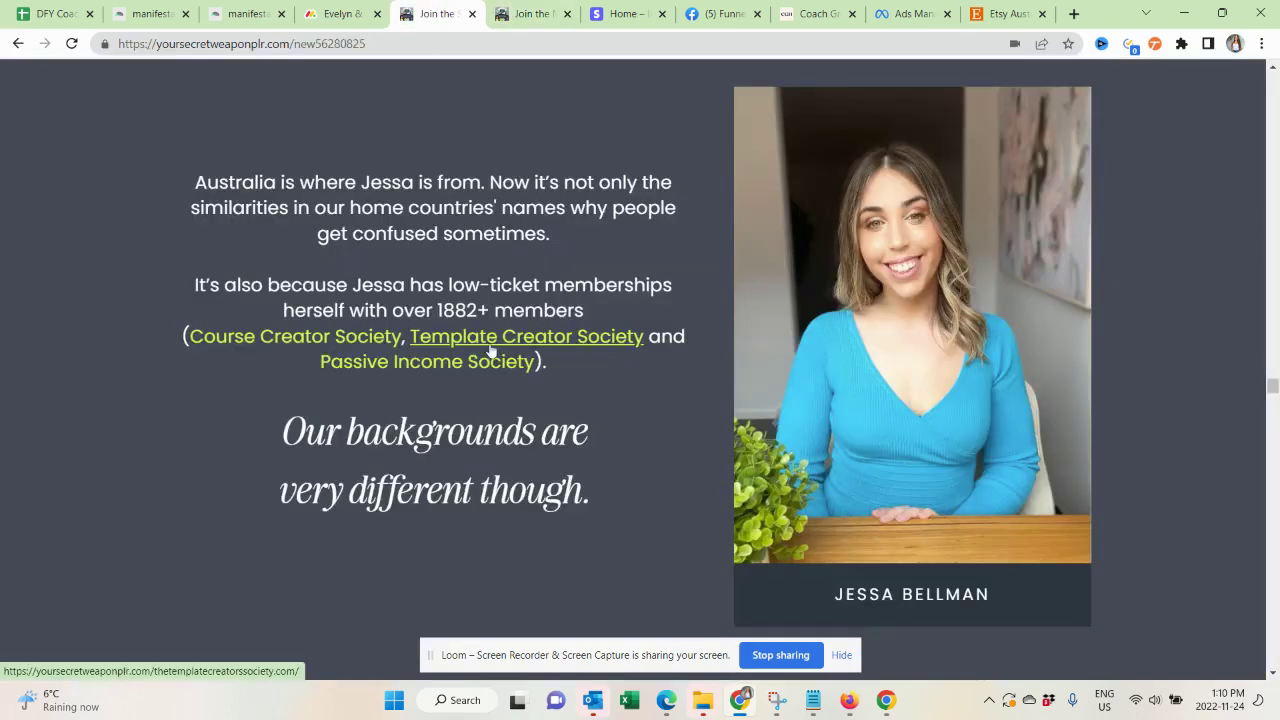
left_click(533, 10)
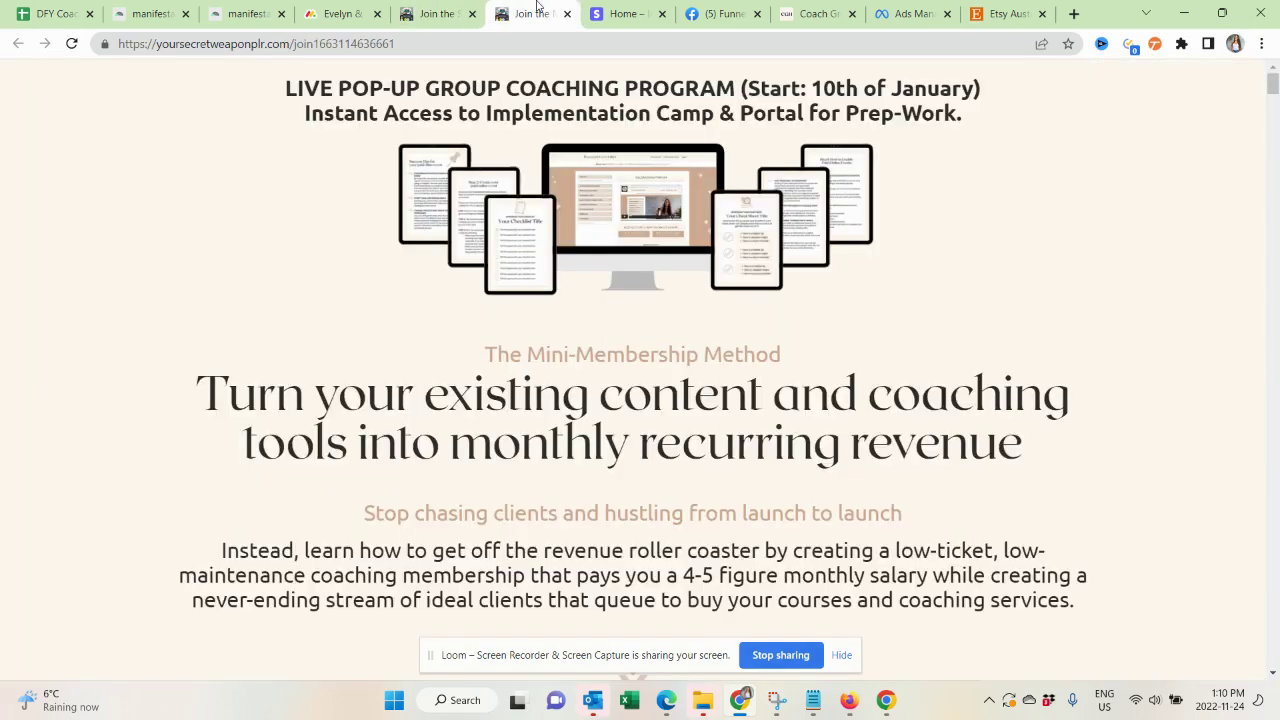
left_click(484, 44)
type("the")
key("Return")
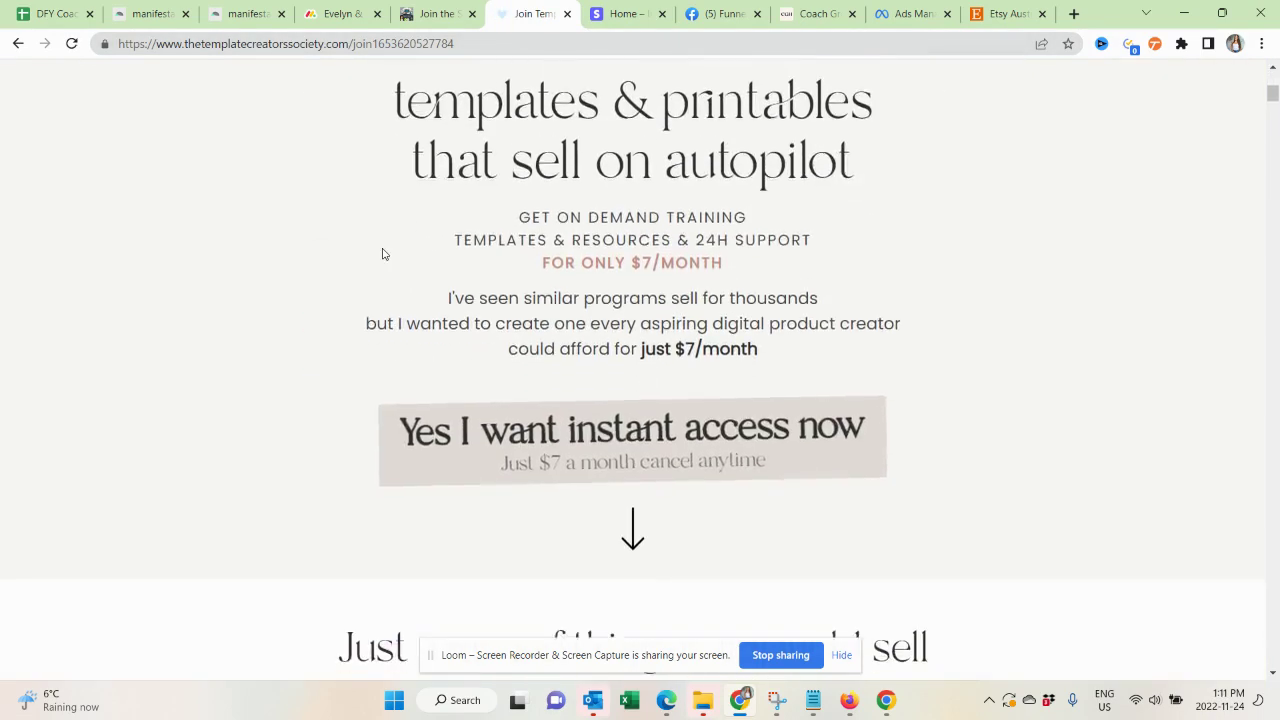
Read the $7/month Success Club page down to the HeyLovelyCo founder story.
scroll(383, 255, "down", 5)
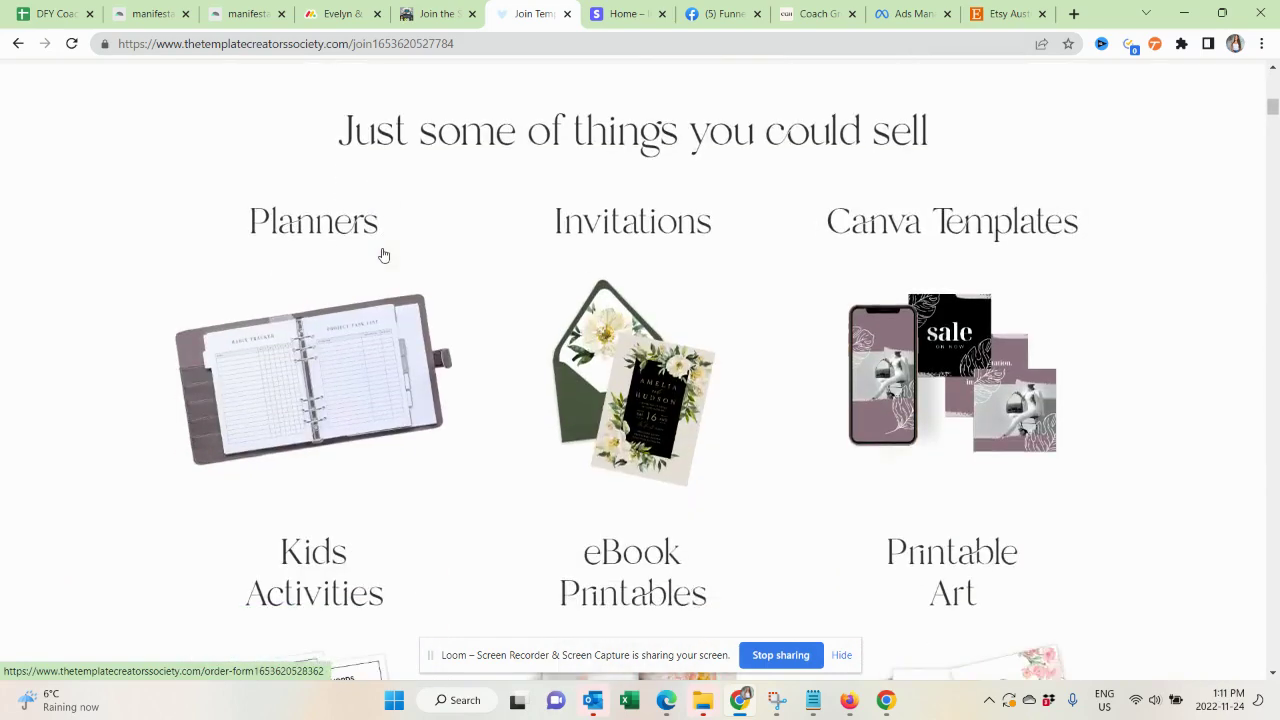
scroll(383, 255, "up", 4)
scroll(383, 255, "up", 9)
scroll(383, 255, "down", 1)
scroll(382, 254, "down", 2)
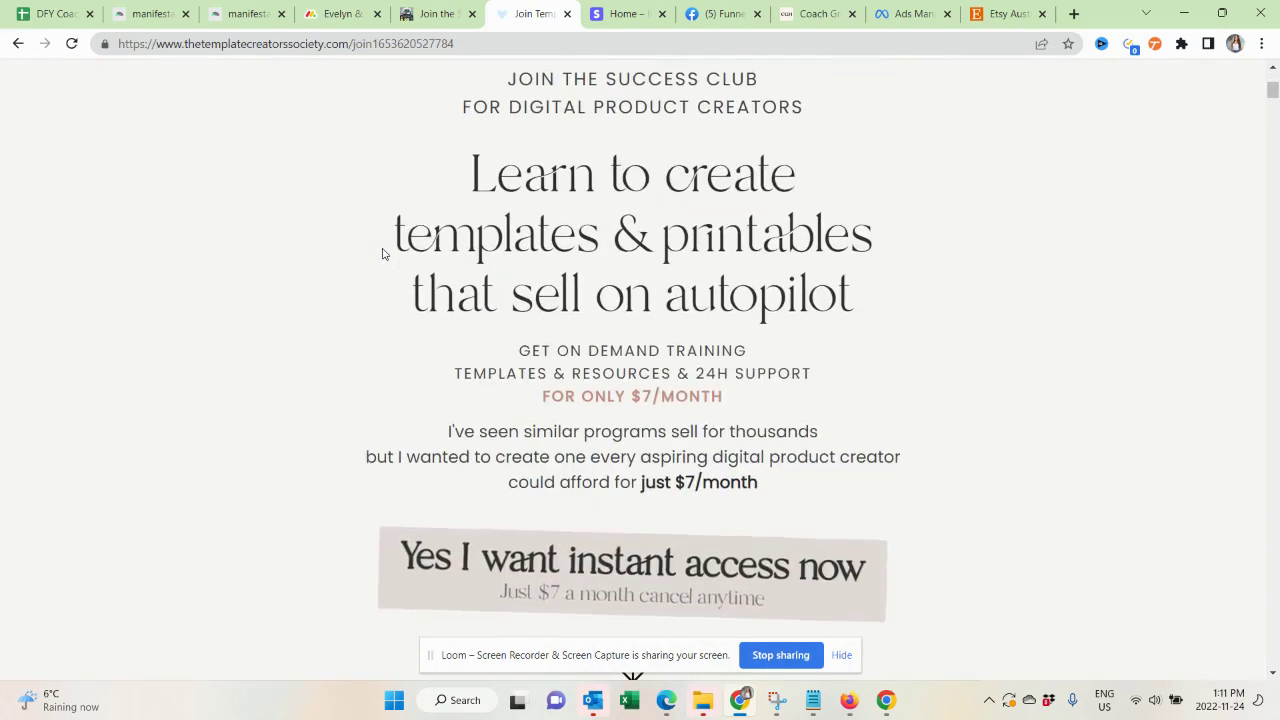
scroll(382, 254, "down", 20)
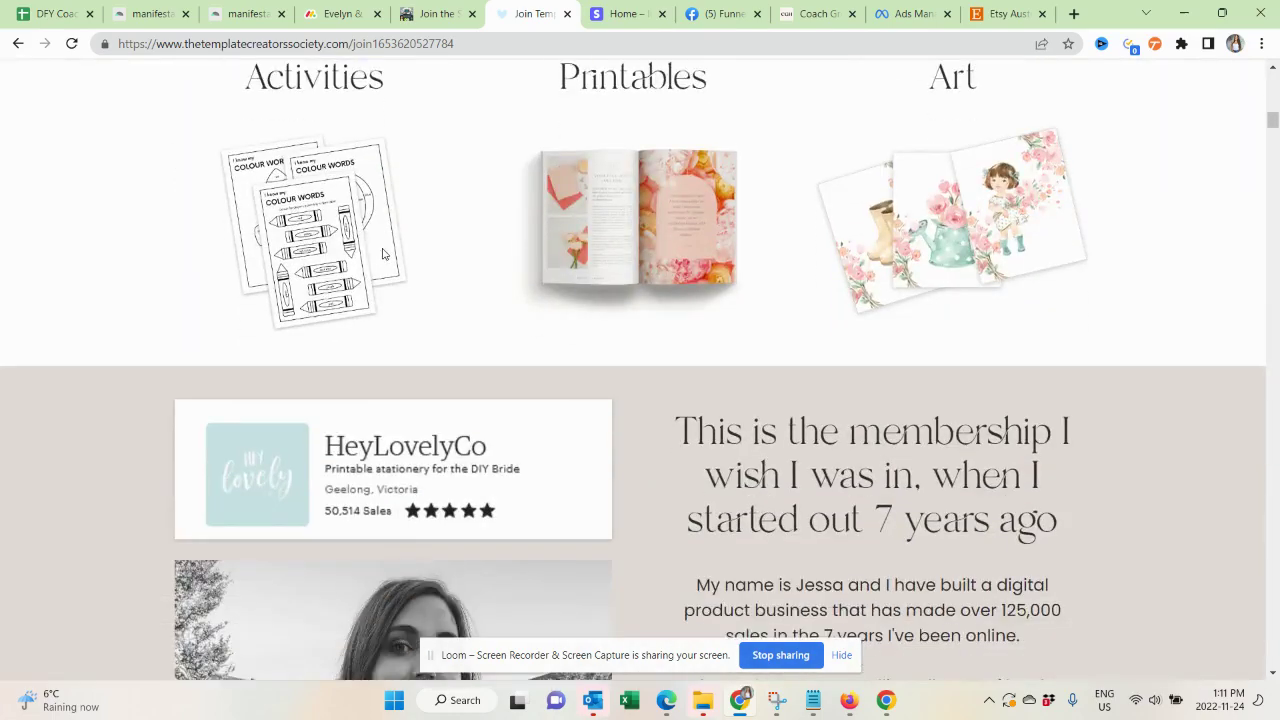
scroll(382, 254, "down", 8)
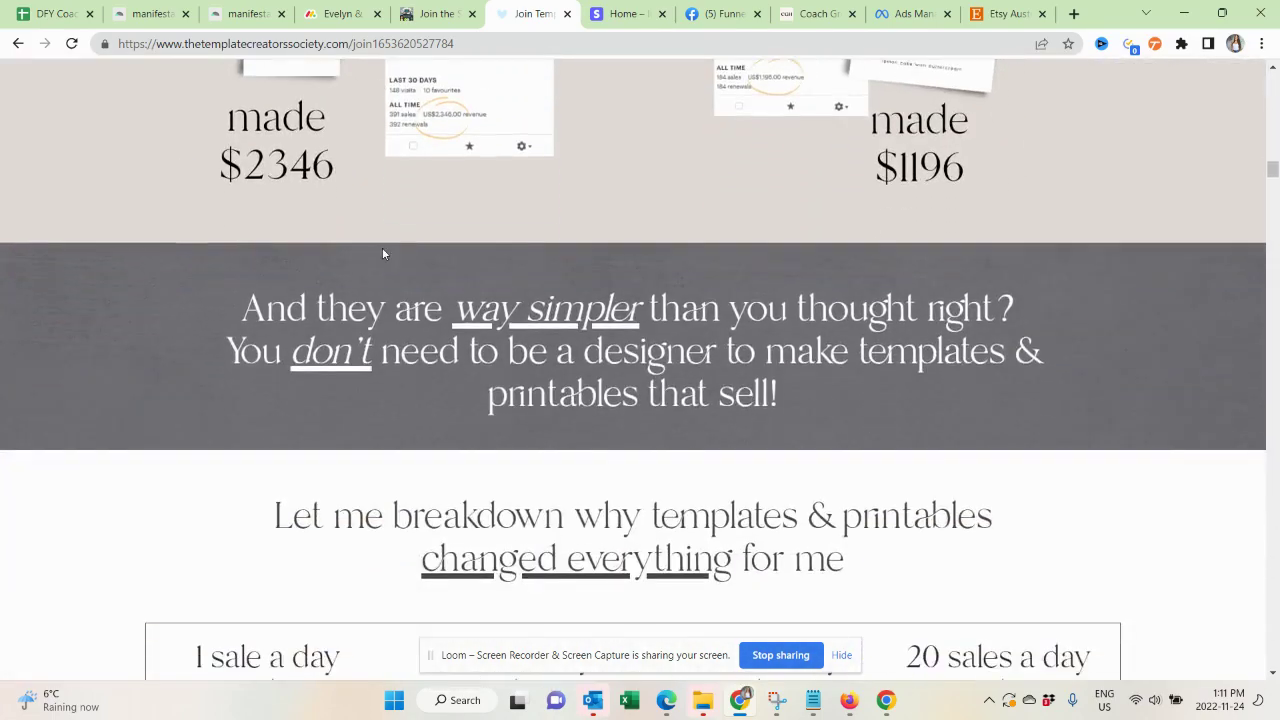
scroll(382, 254, "up", 11)
scroll(382, 247, "up", 6)
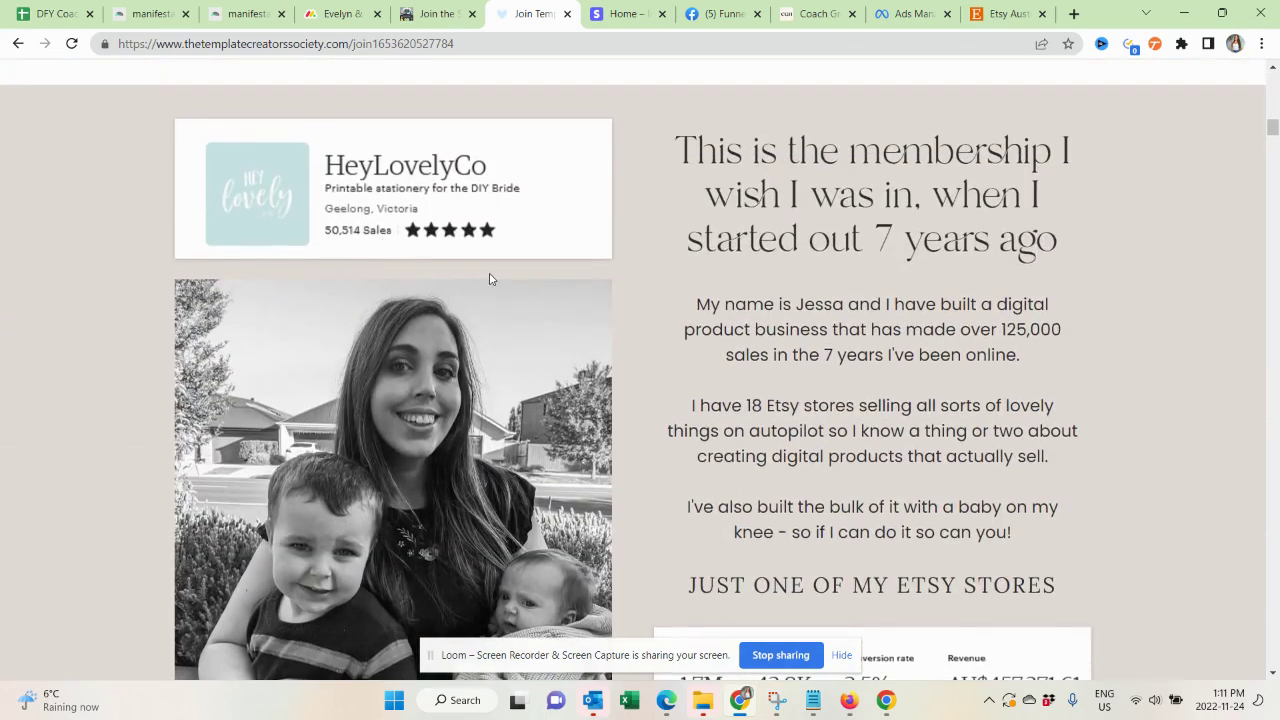
On the Etsy home page, start a search, then dismiss the recently viewed suggestions.
left_click(1001, 18)
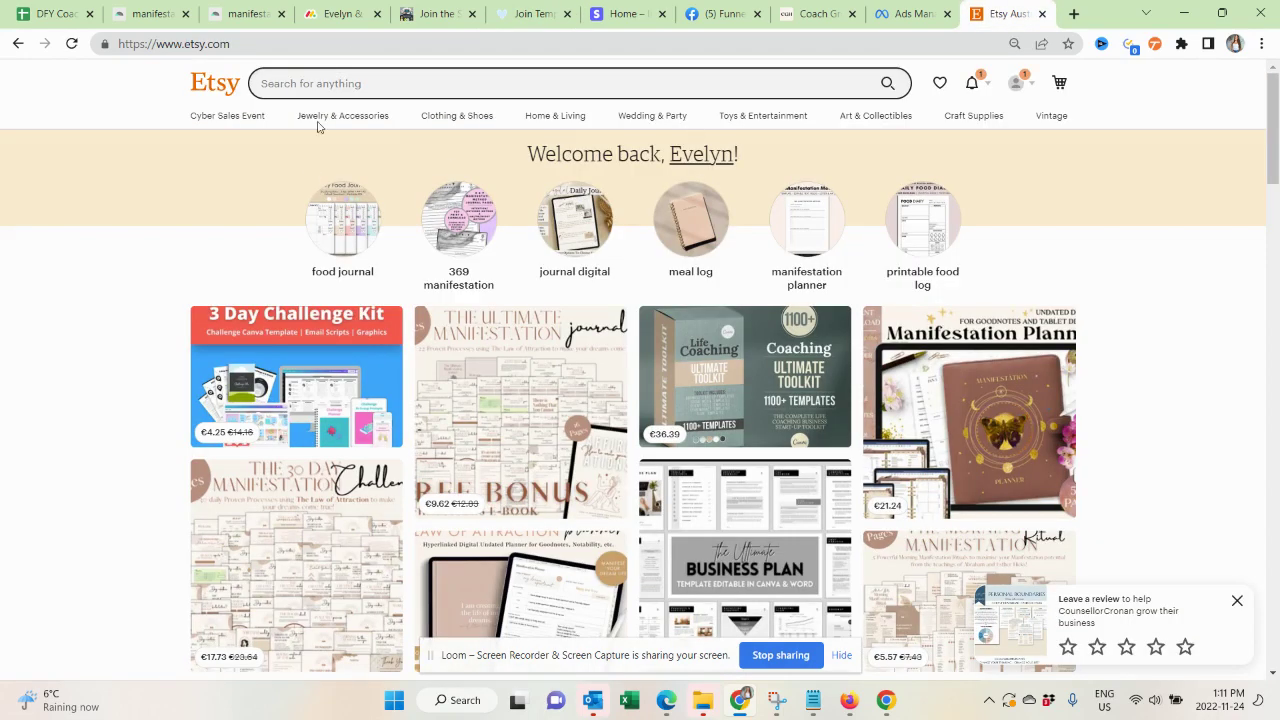
left_click(408, 87)
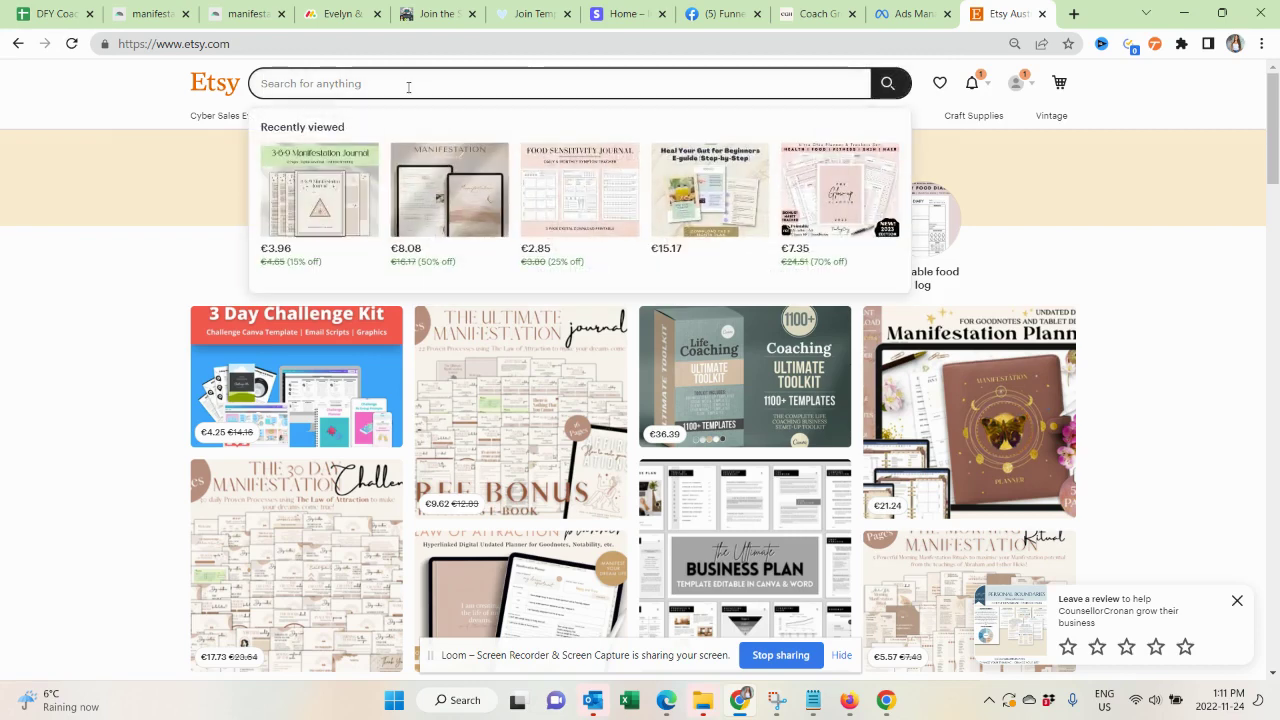
left_click(106, 105)
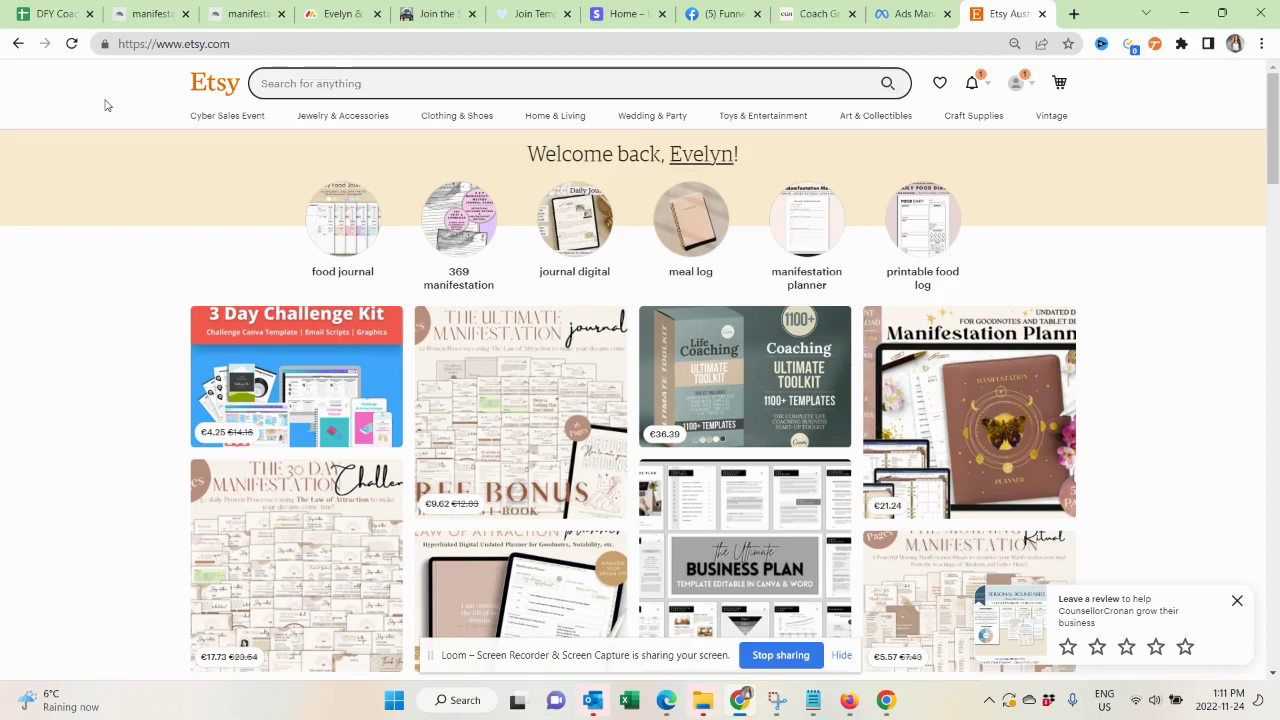
Show the Secret Weapon page's weekly done-for-you trending products with the 133-page Manifestation Journal.
left_click(474, 6)
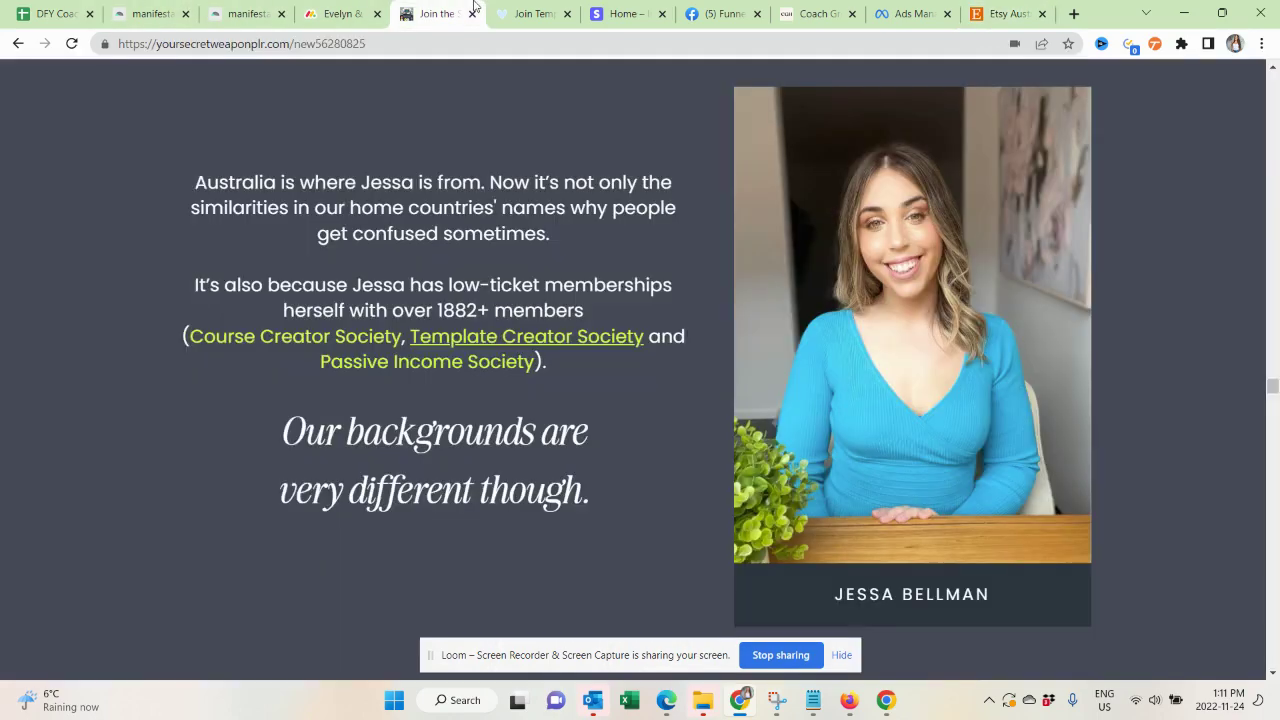
scroll(364, 334, "up", 5)
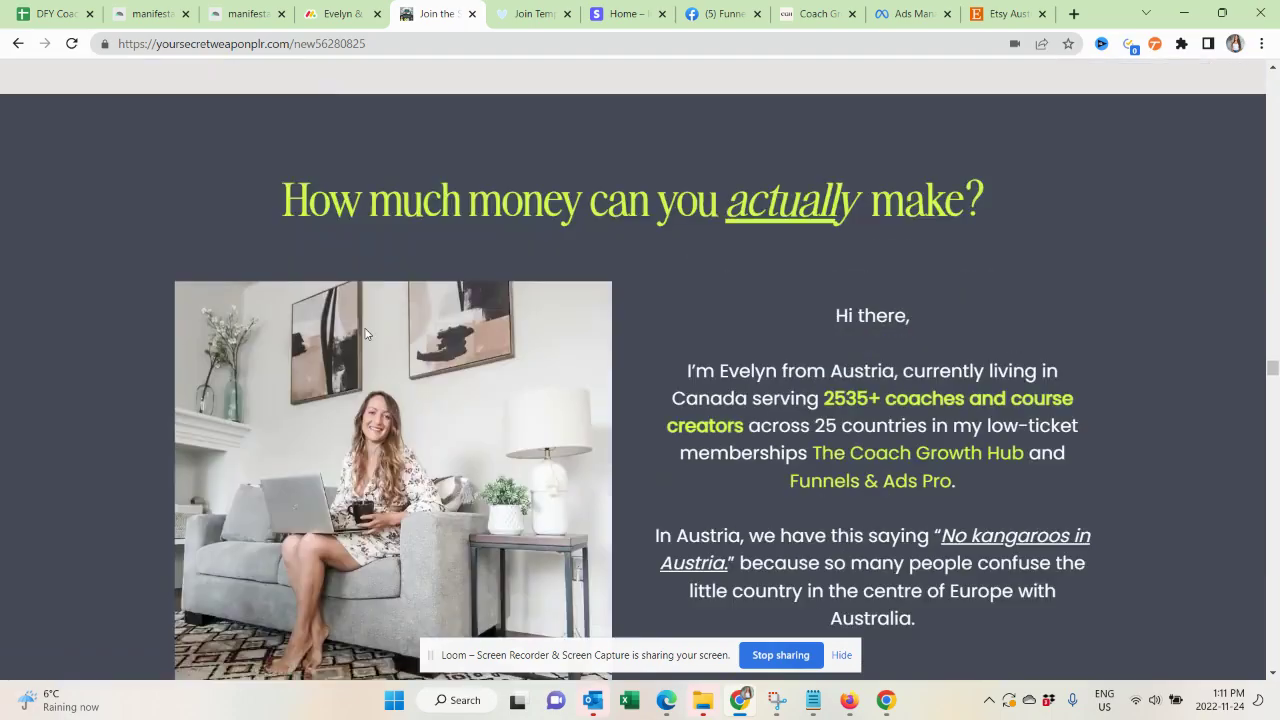
scroll(364, 334, "up", 5)
scroll(365, 334, "up", 15)
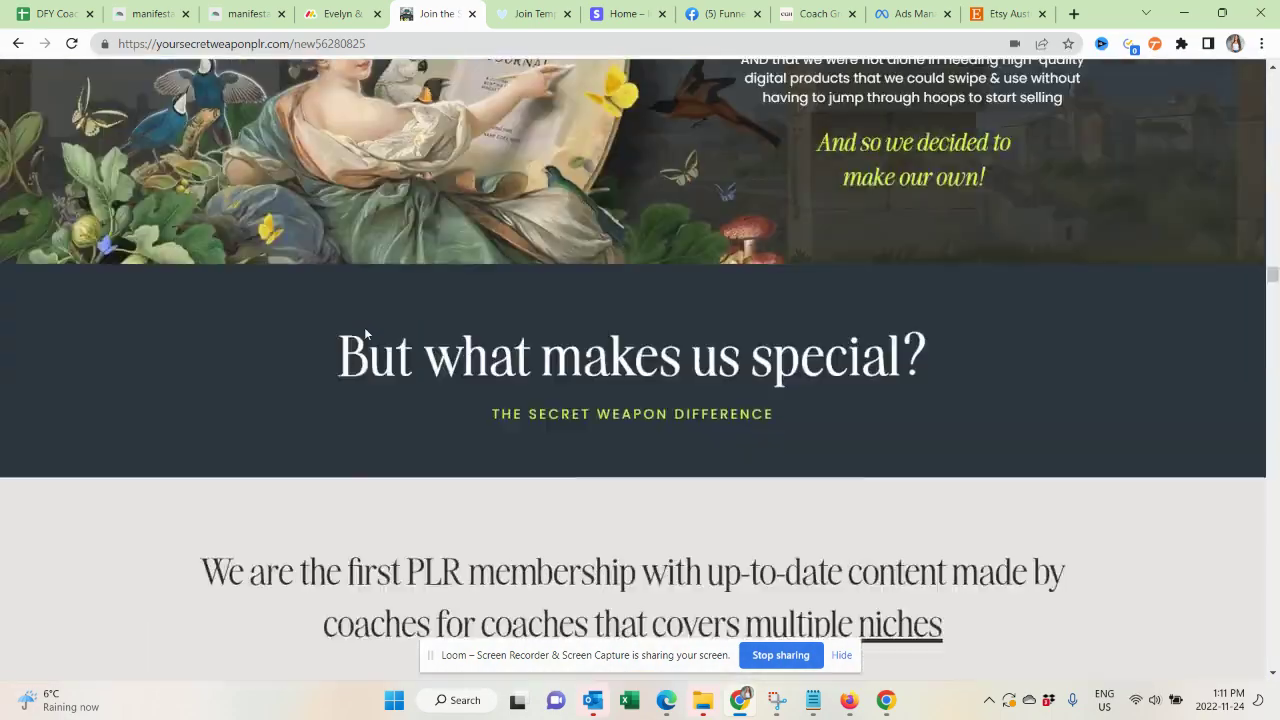
scroll(365, 334, "up", 15)
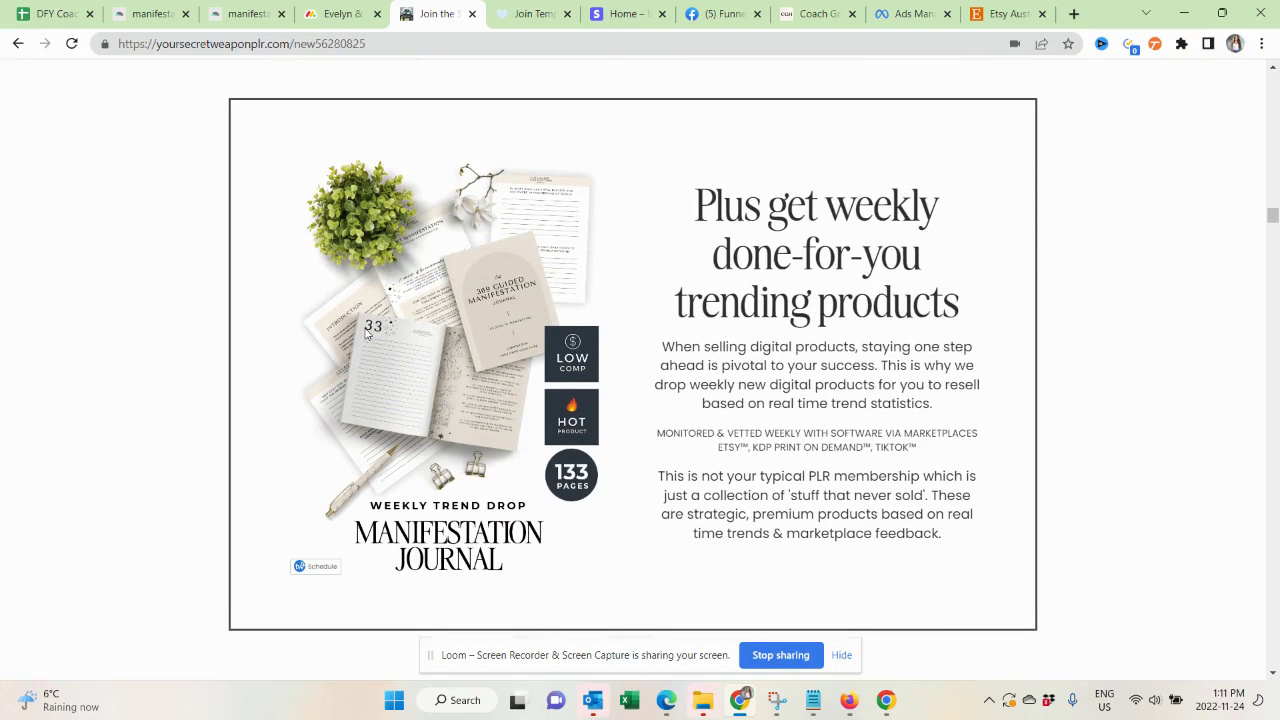
mouse_move(666, 700)
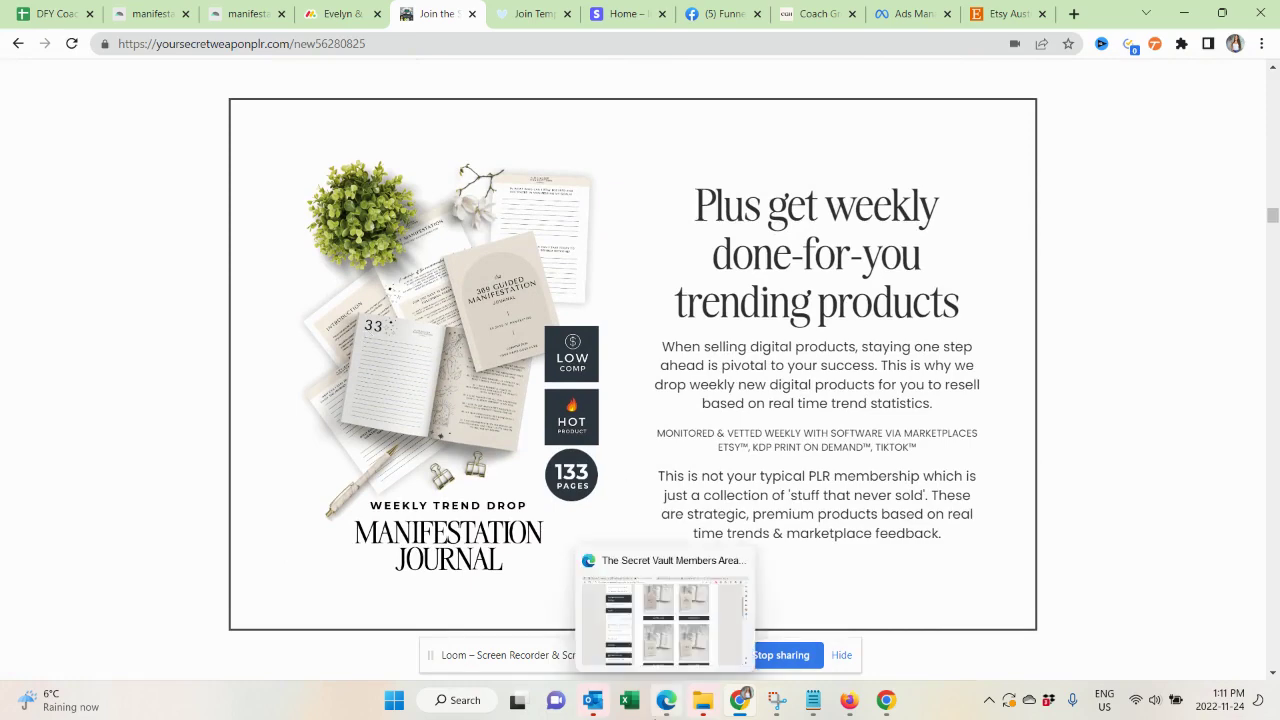
left_click(667, 601)
scroll(666, 600, "down", 15)
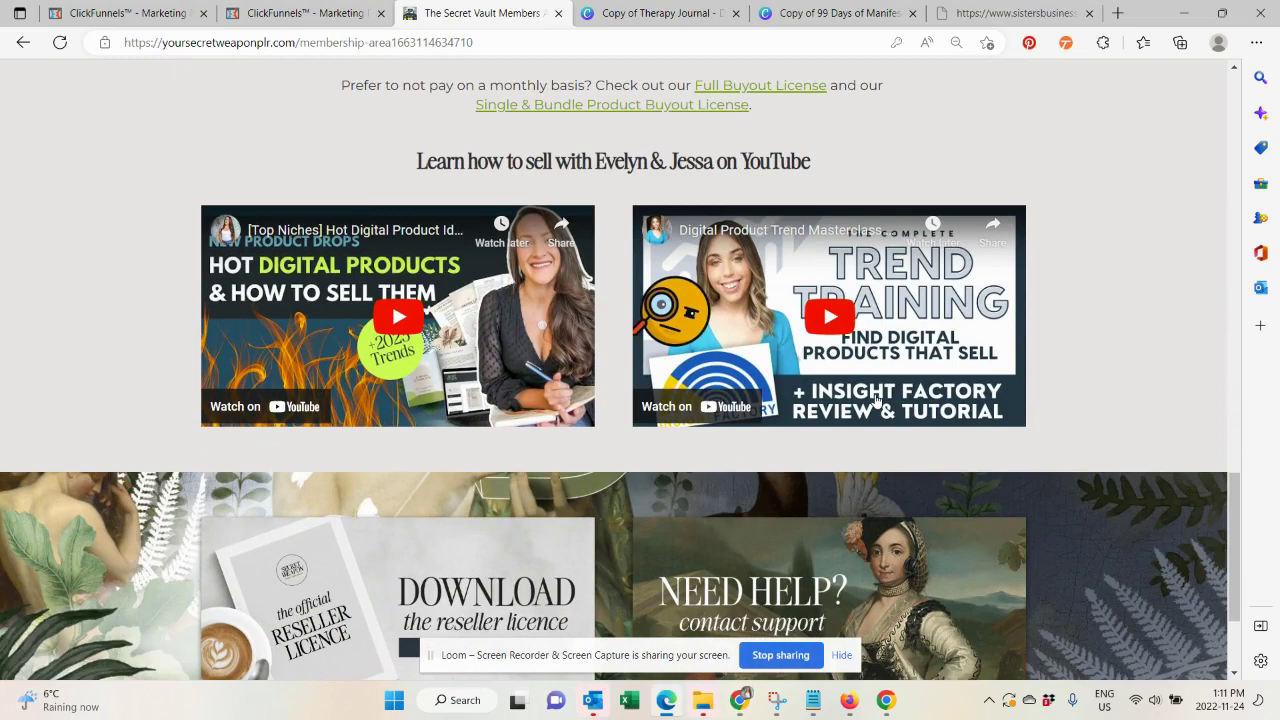
left_click(852, 350)
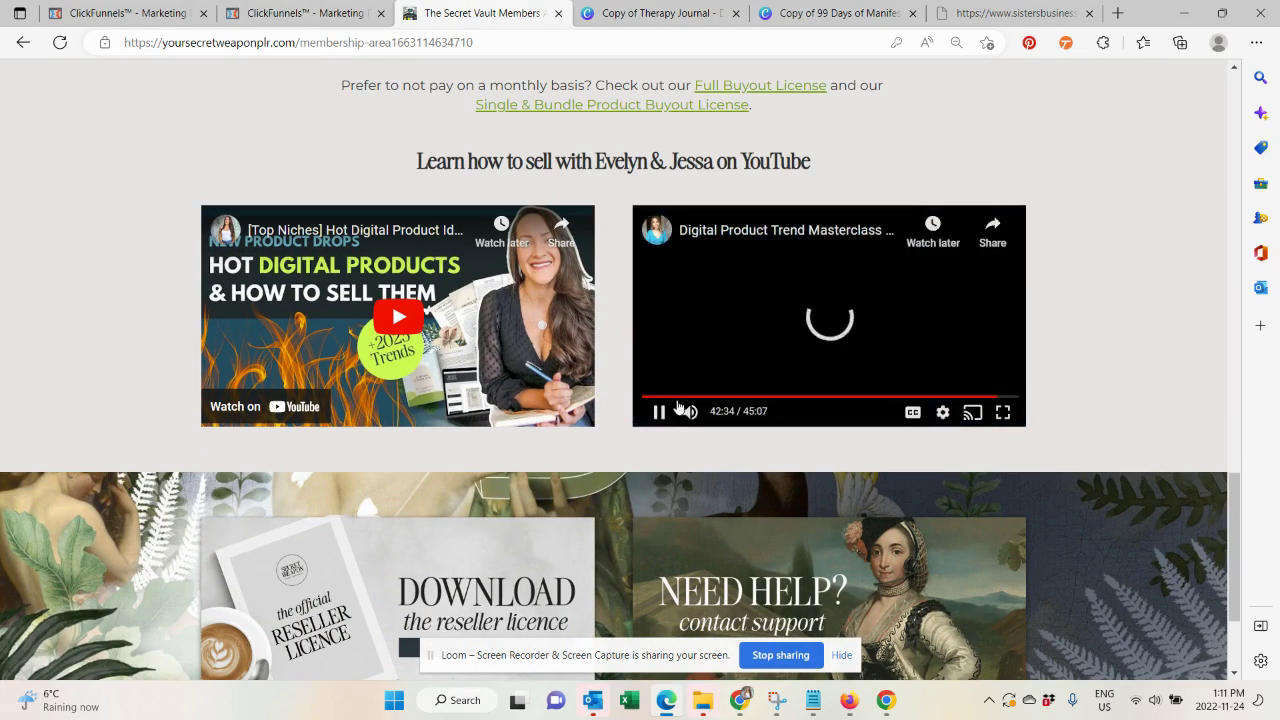
left_click(659, 411)
mouse_move(709, 228)
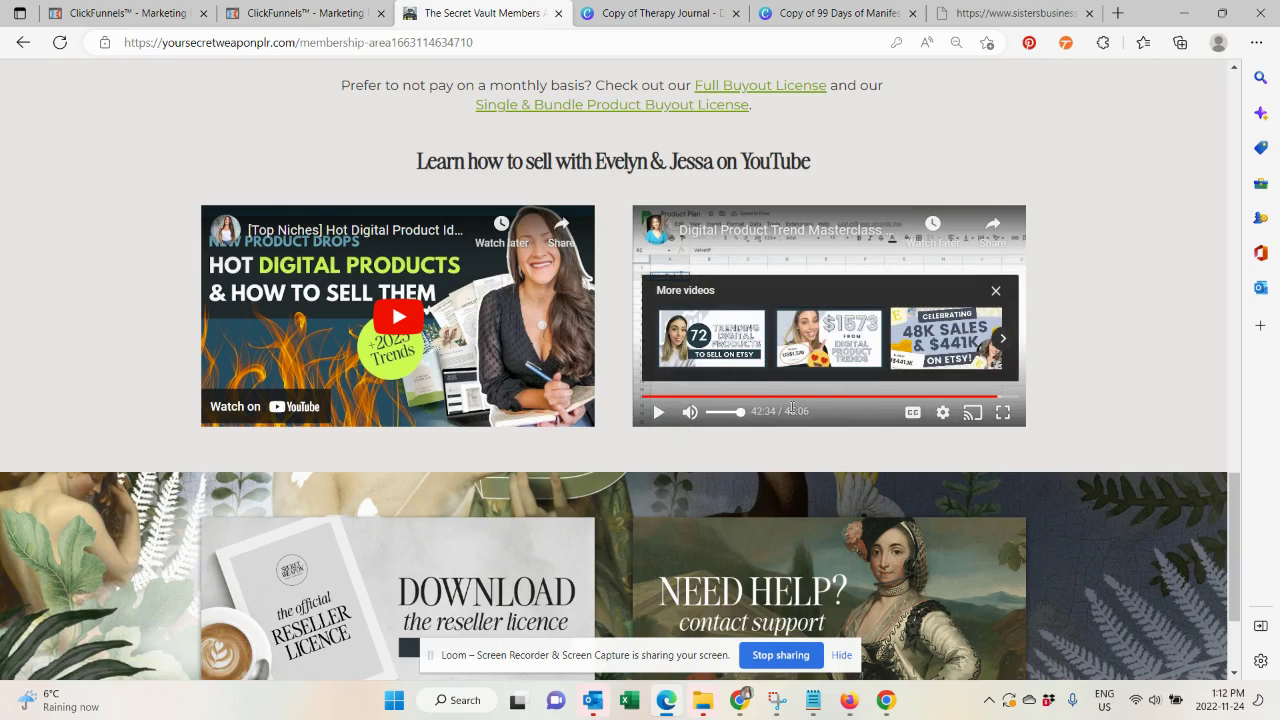
mouse_move(745, 703)
left_click(737, 615)
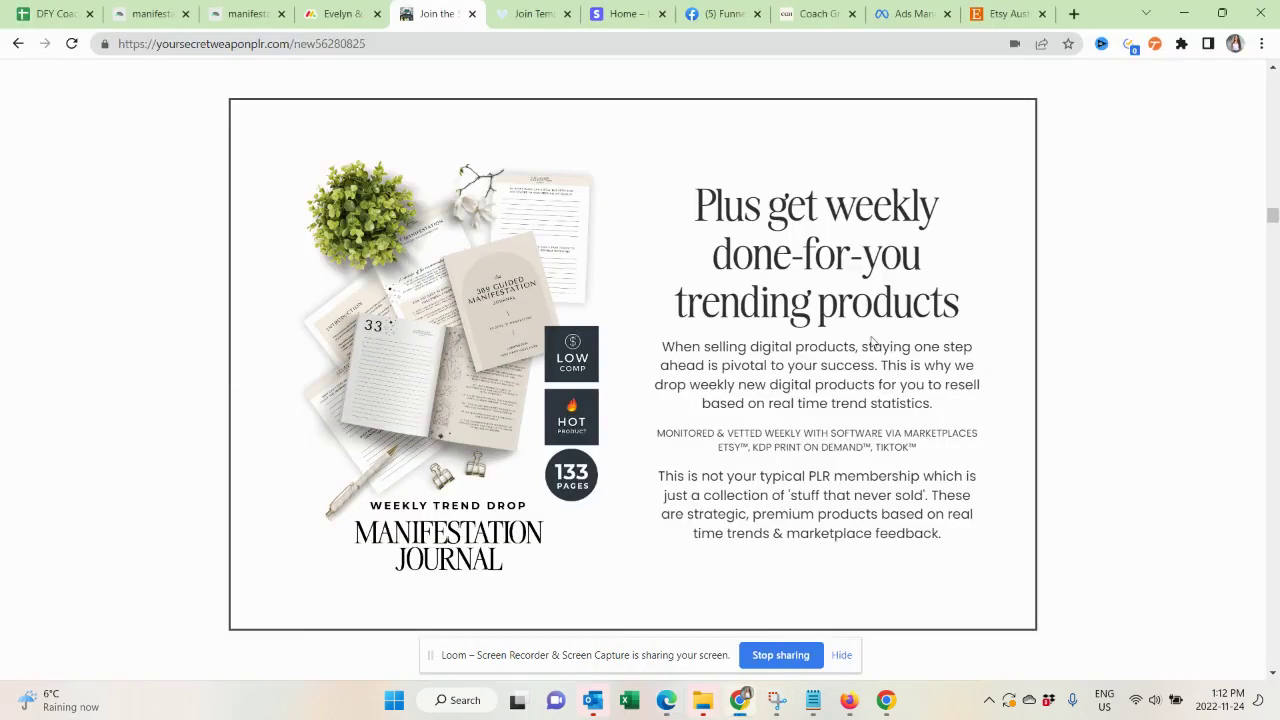
Scan Insight Factory's 'manifestation journal' Etsy trends, e.g. 'manifest journal' with 36 sales and a hot sale signal.
left_click(1010, 12)
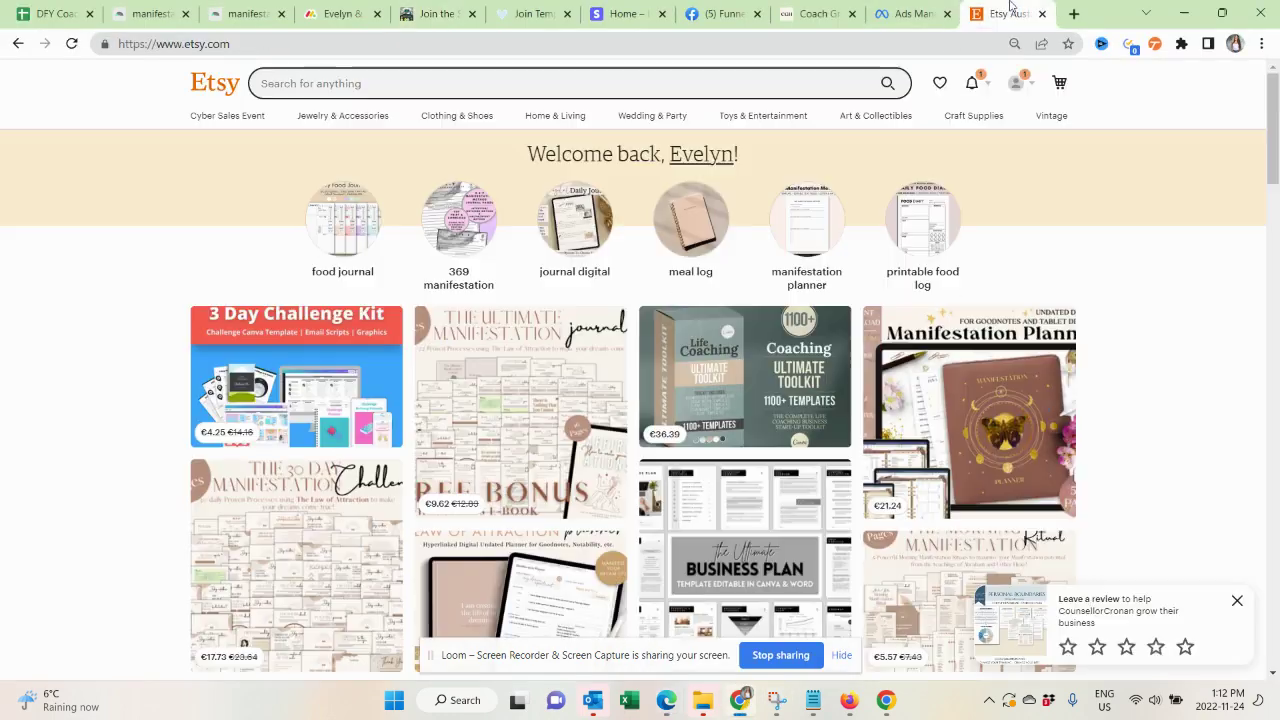
left_click(150, 13)
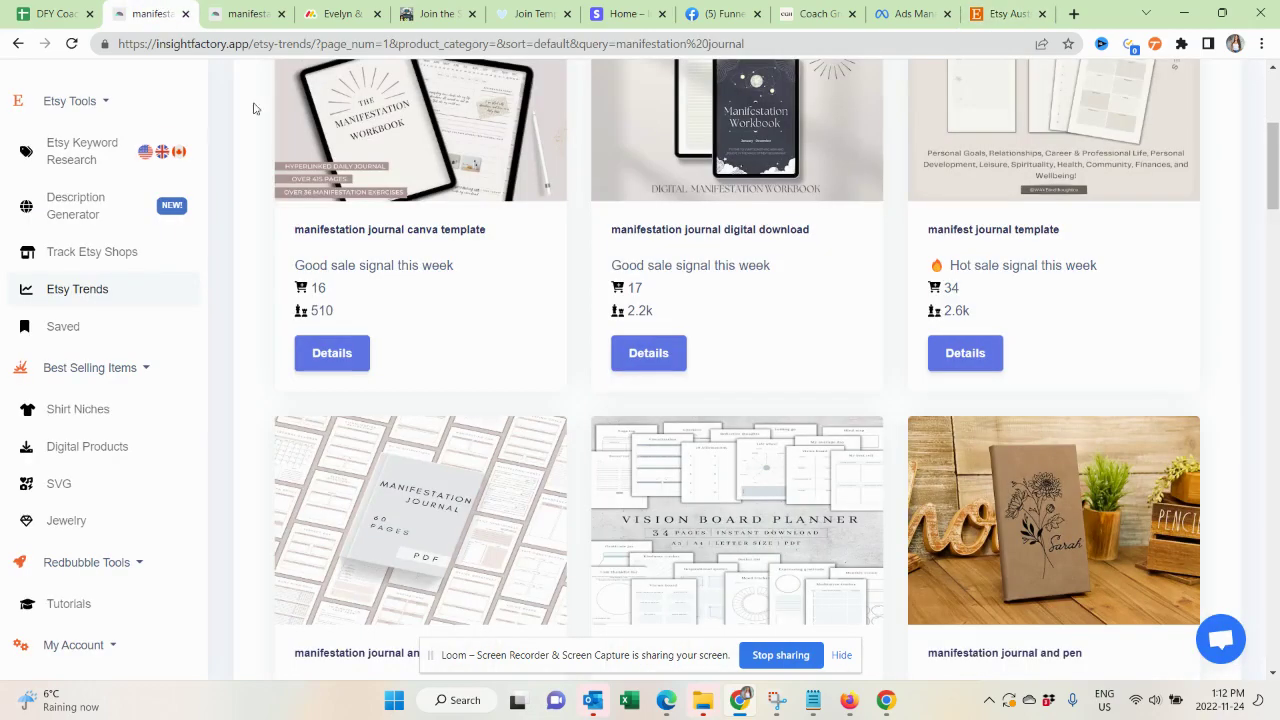
scroll(497, 356, "up", 5)
scroll(497, 356, "down", 2)
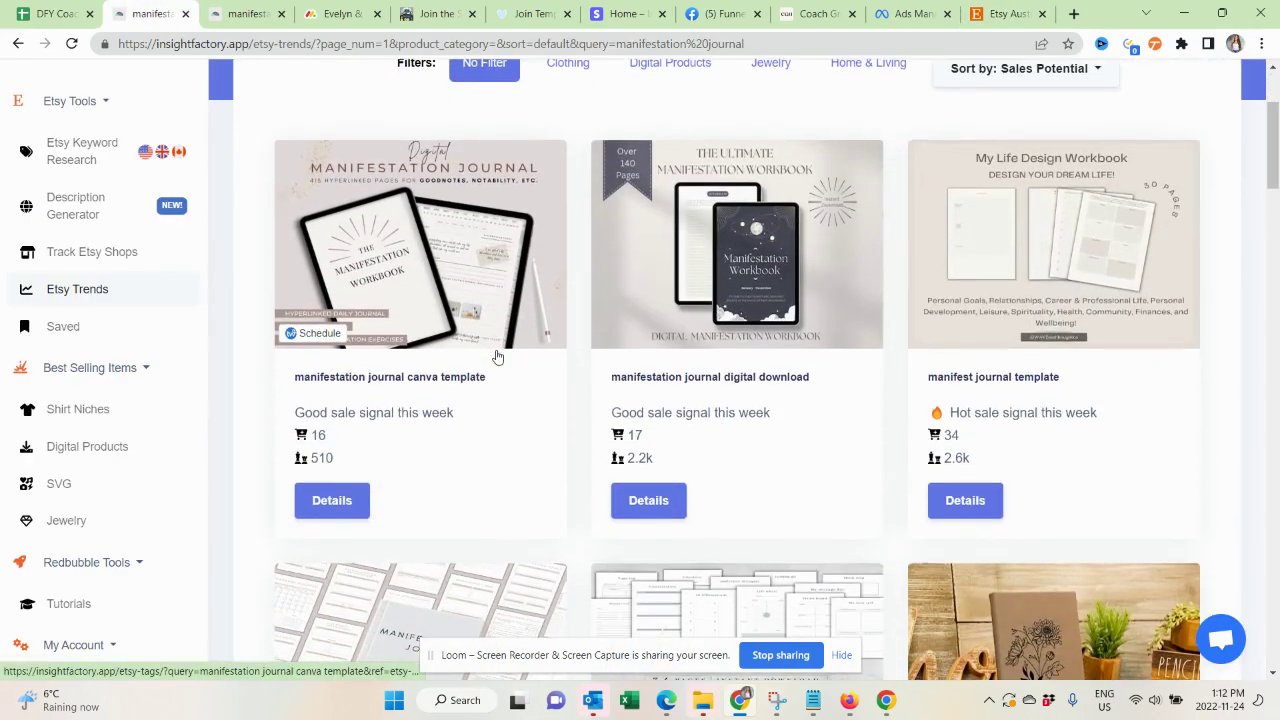
mouse_move(310, 428)
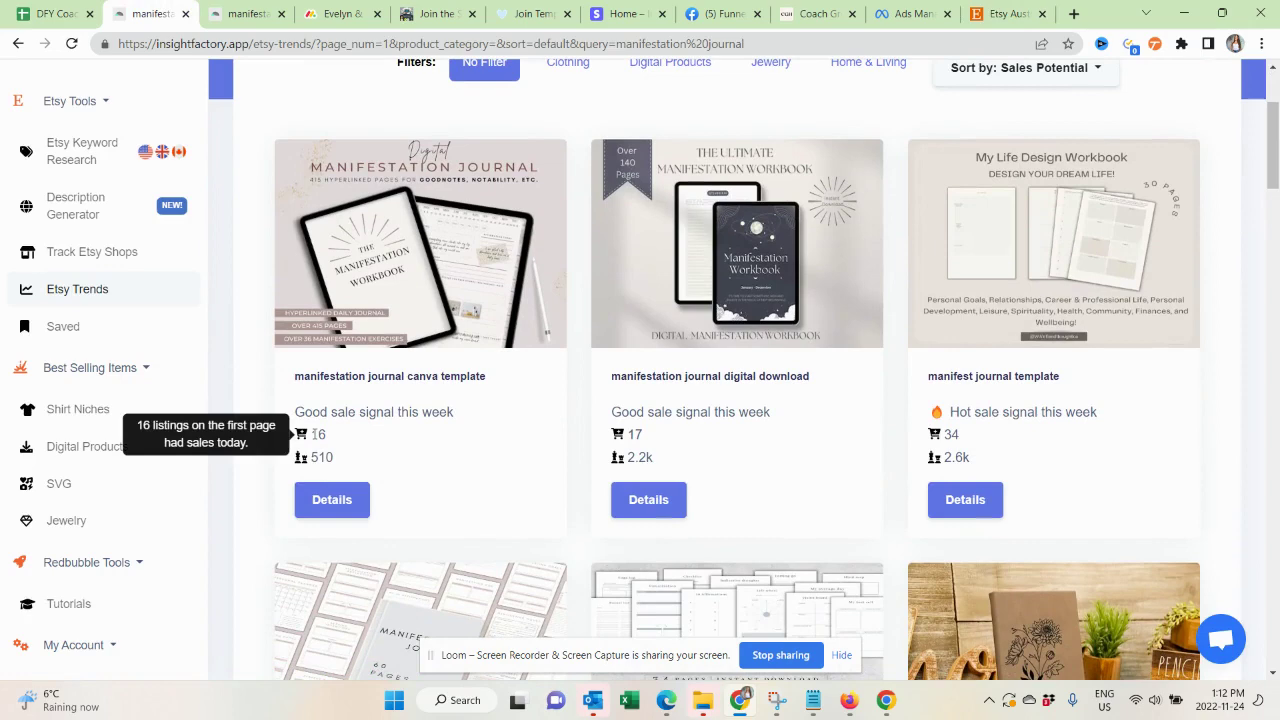
scroll(316, 434, "down", 1)
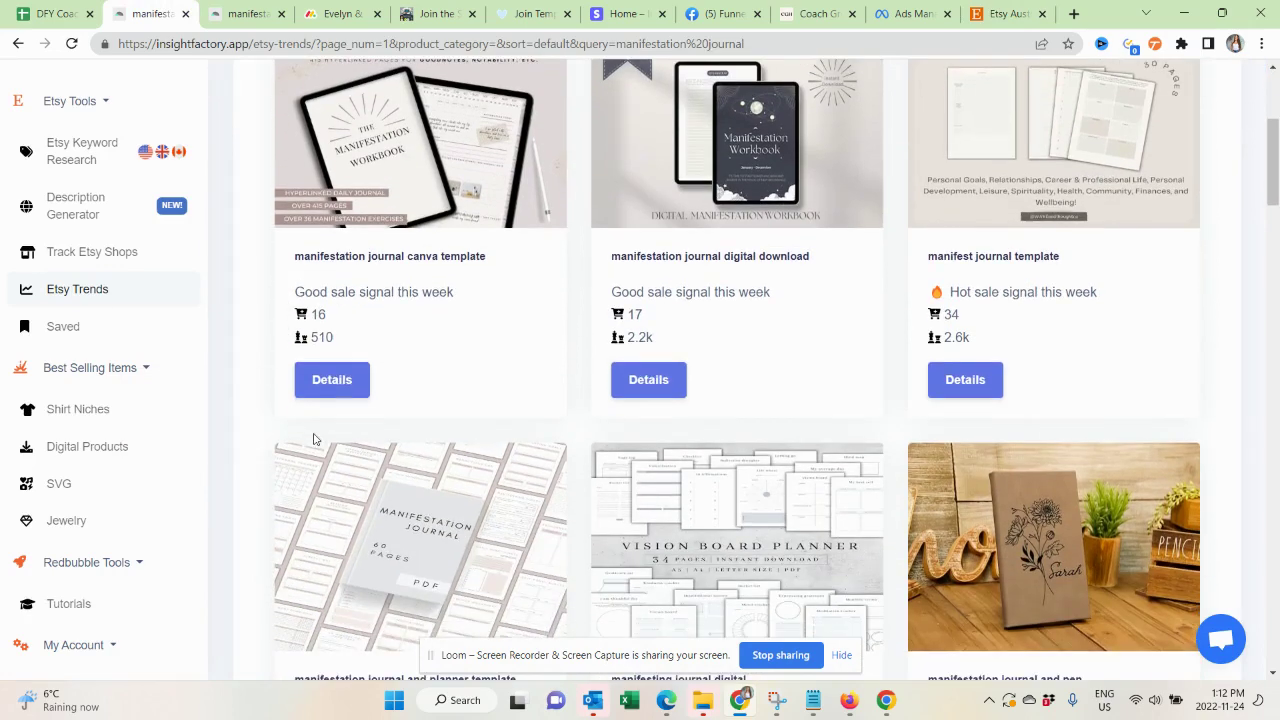
scroll(697, 352, "down", 6)
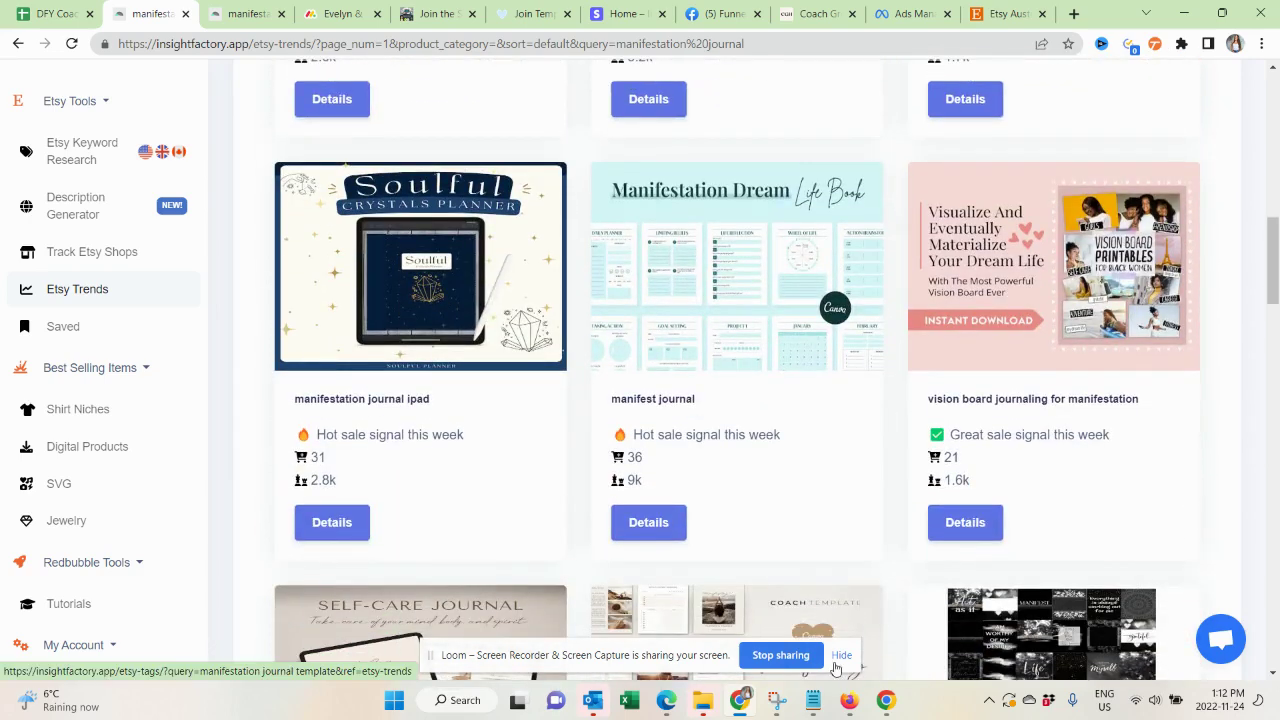
Close the JungleScout sales-data overlay covering the Amazon gratitude journal results.
left_click(848, 700)
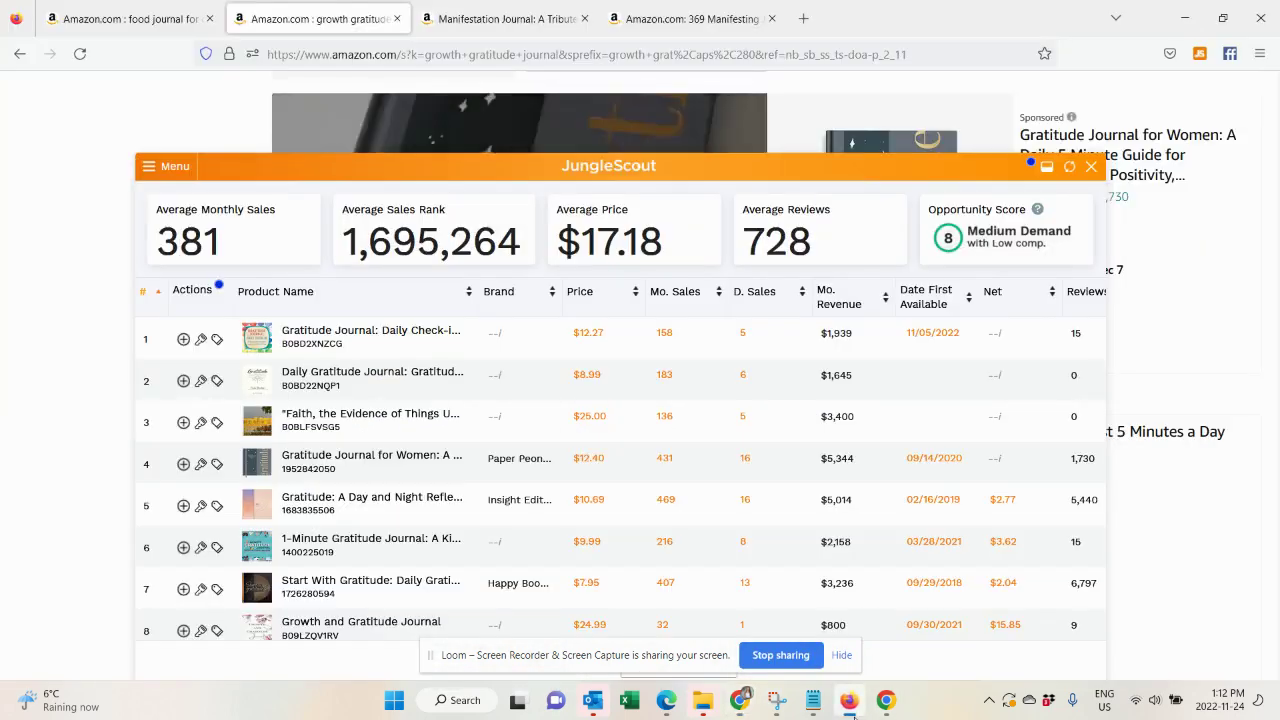
scroll(520, 132, "down", 1)
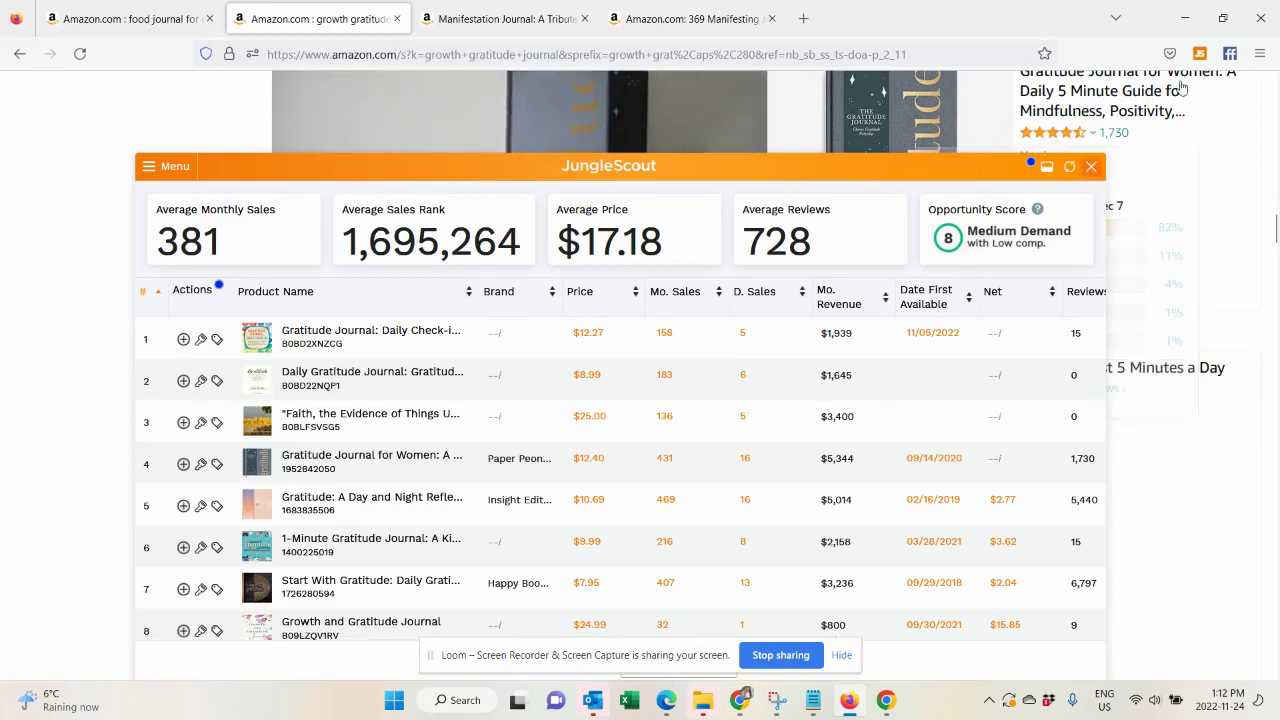
left_click(1091, 167)
scroll(1094, 172, "up", 15)
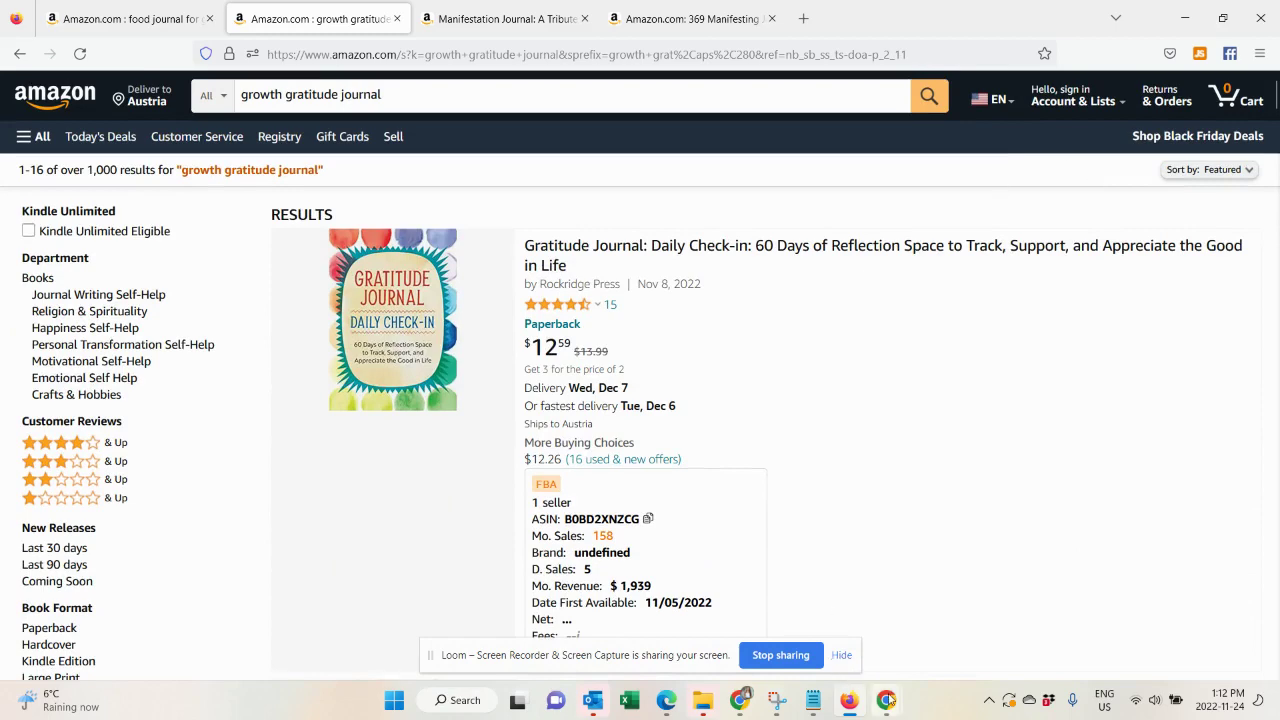
Switch to the Chrome Etsy home page showing manifestation suggested searches.
mouse_move(740, 700)
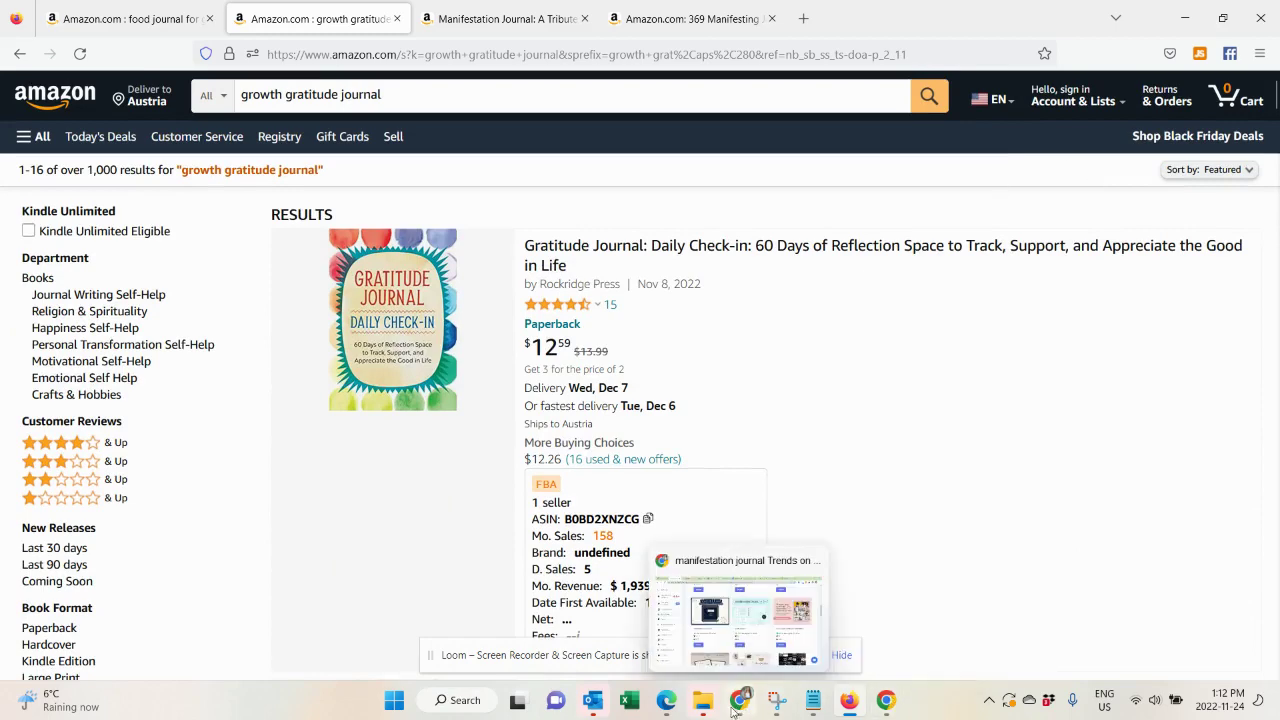
left_click(741, 628)
left_click(1010, 10)
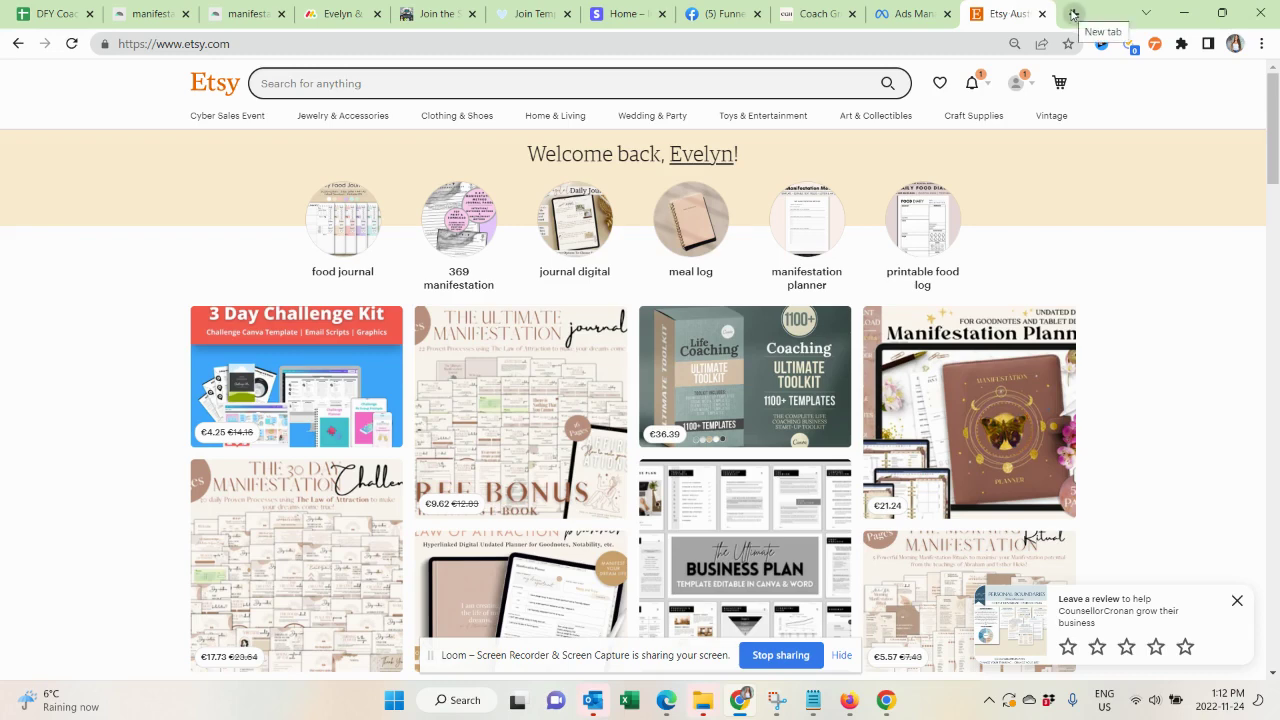
mouse_move(745, 705)
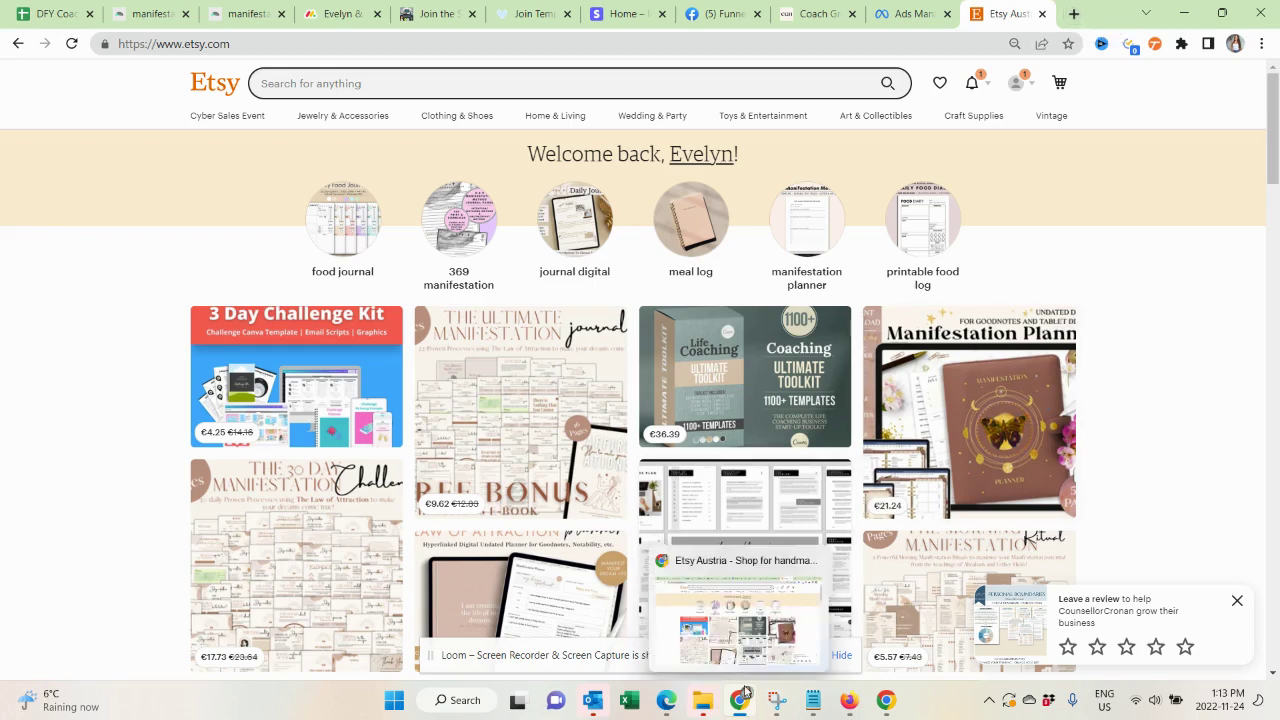
left_click(849, 700)
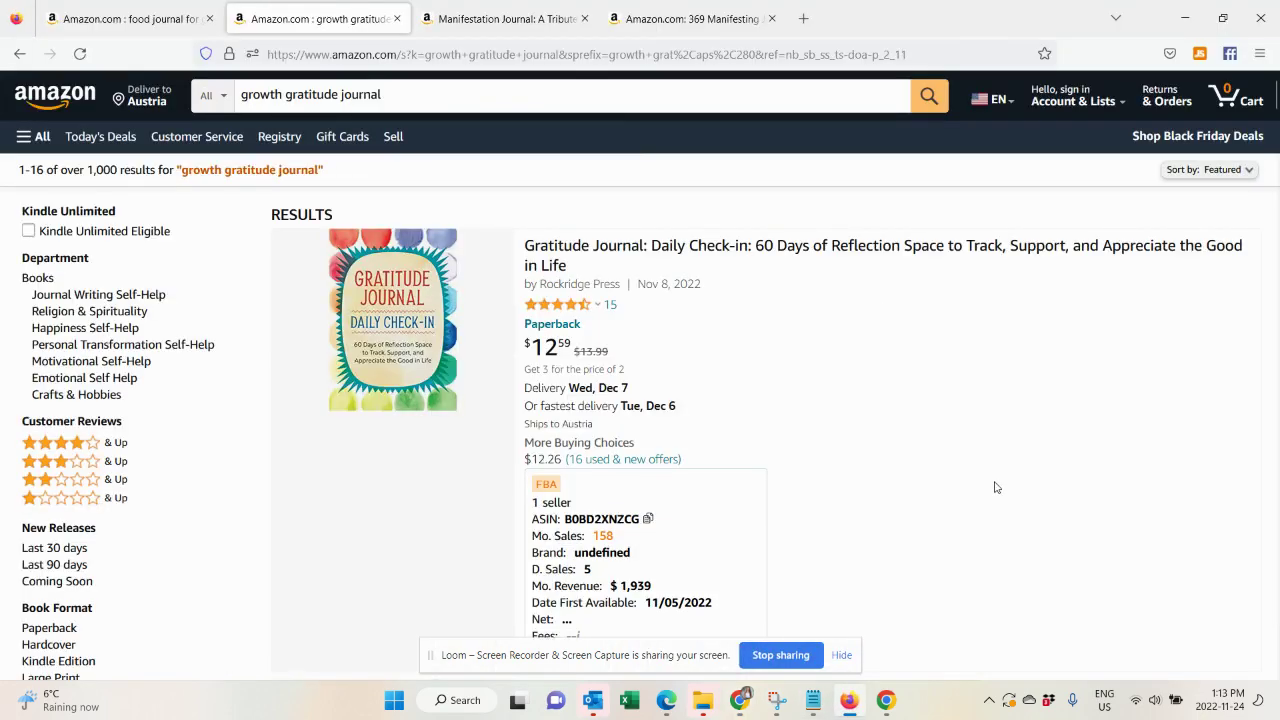
scroll(995, 487, "down", 2)
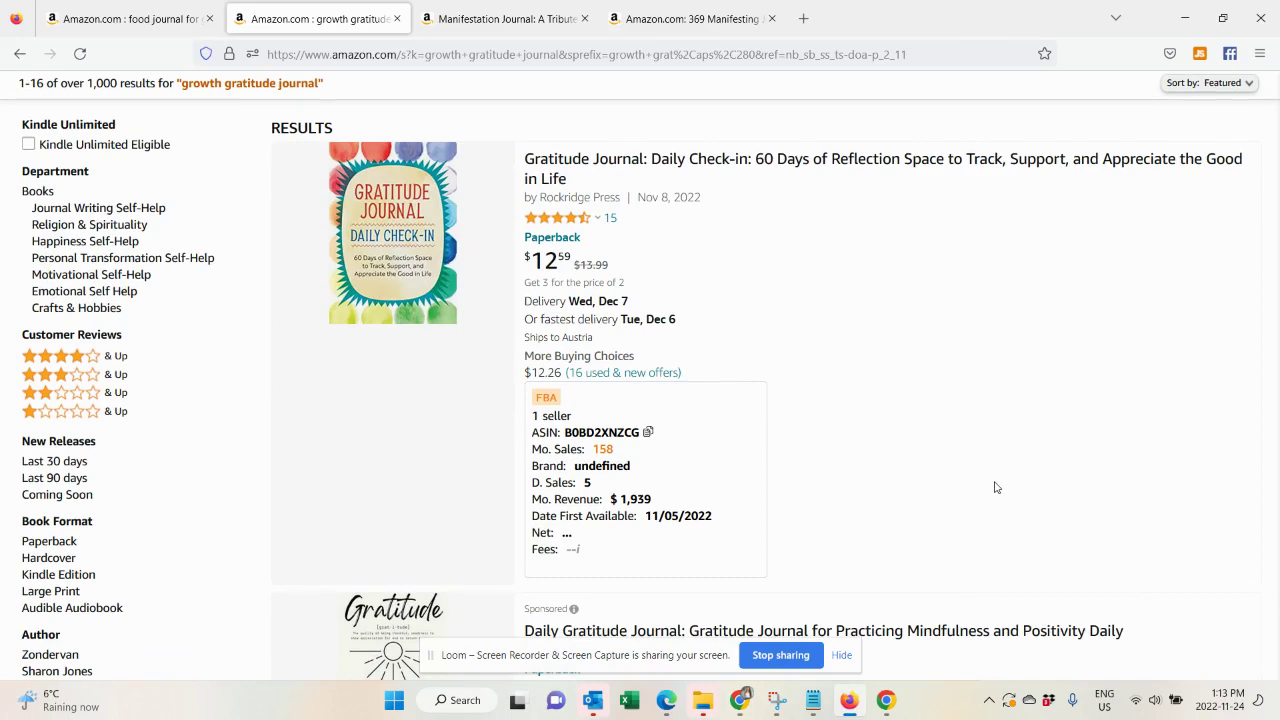
scroll(995, 487, "down", 12)
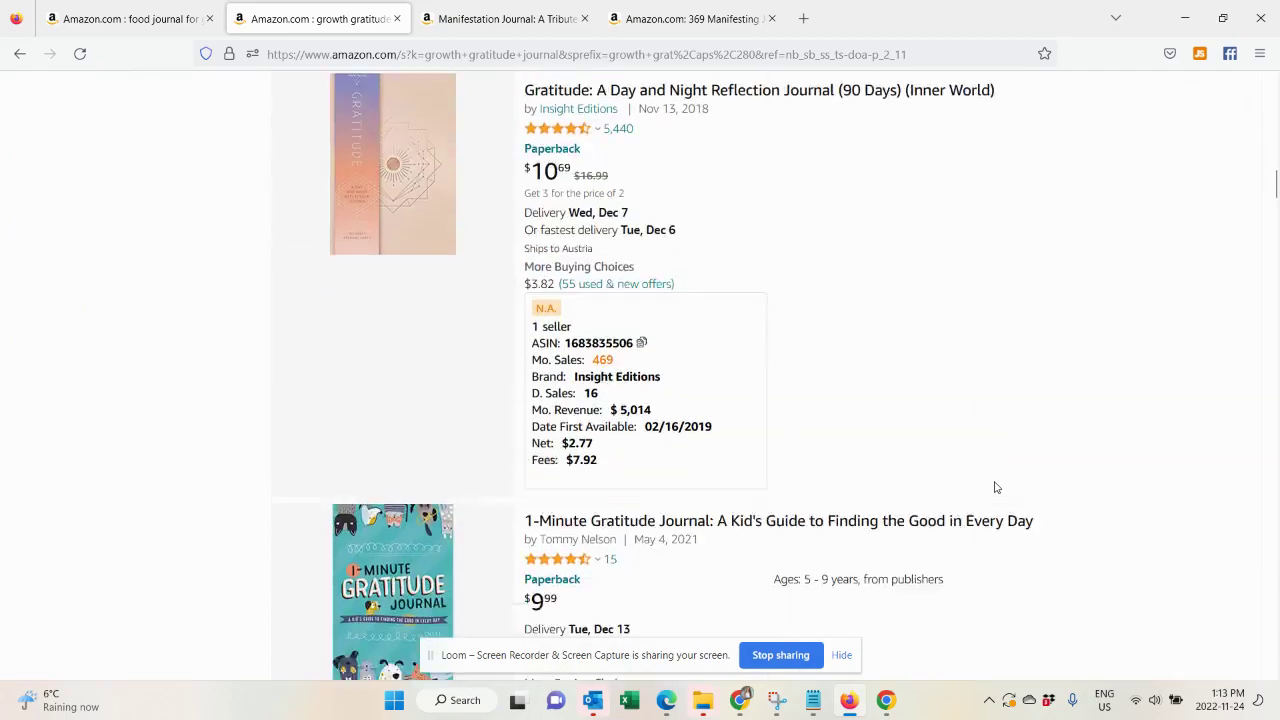
scroll(995, 487, "down", 15)
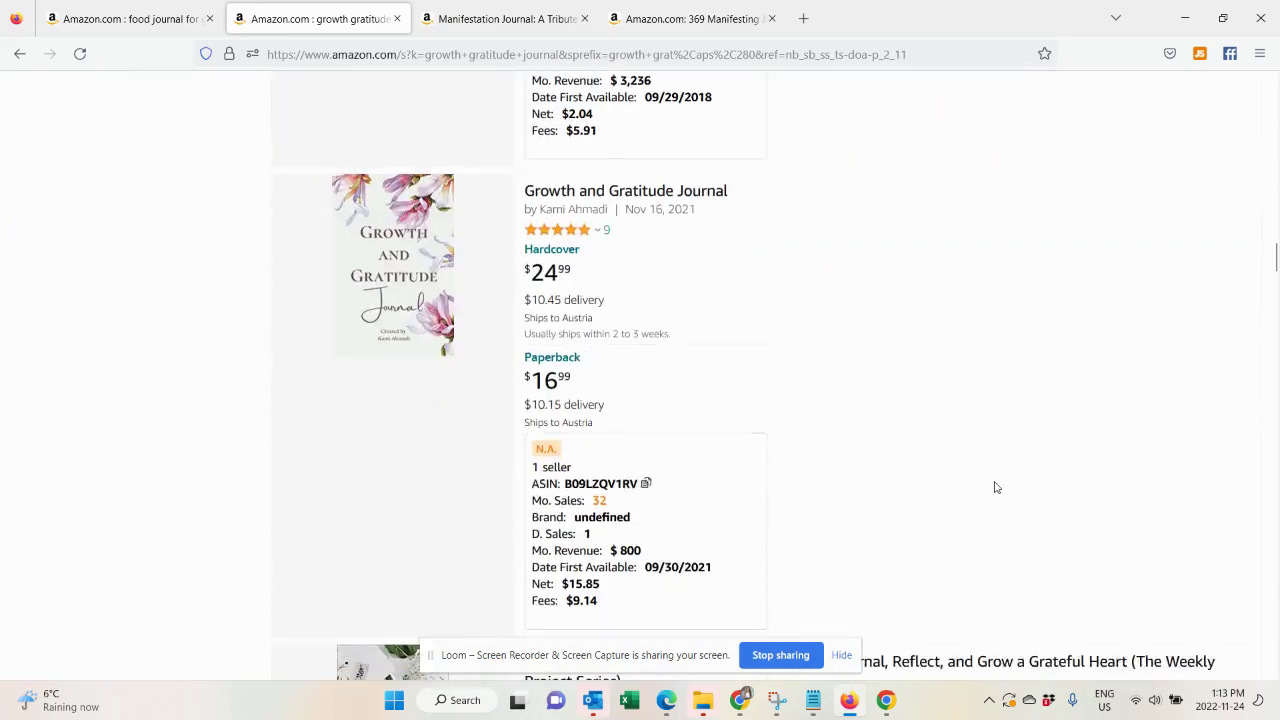
scroll(995, 487, "down", 3)
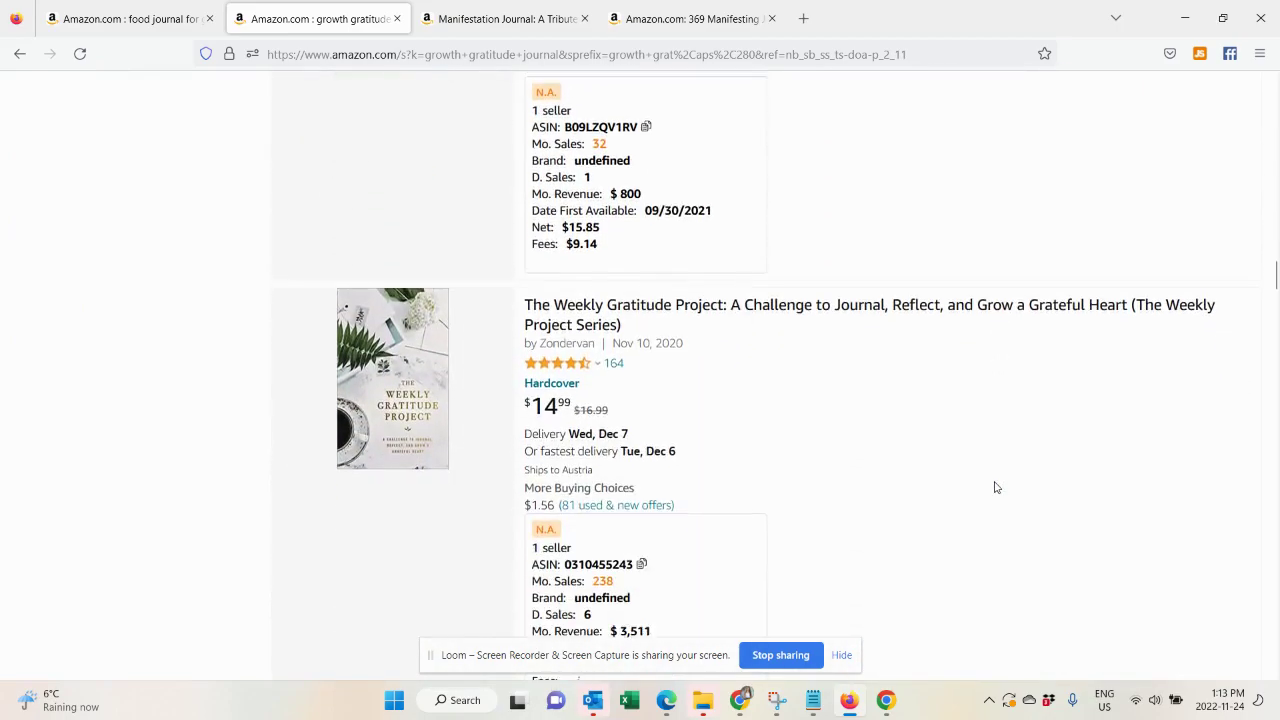
scroll(995, 487, "down", 17)
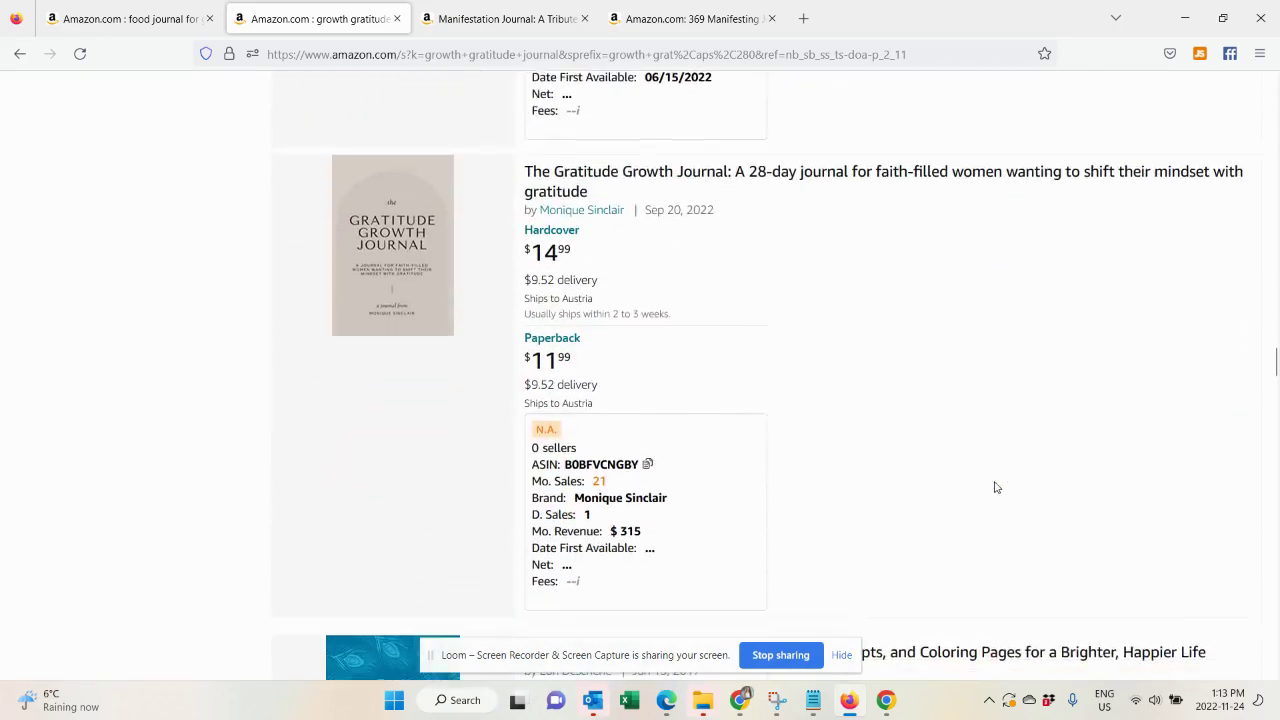
scroll(992, 400, "down", 4)
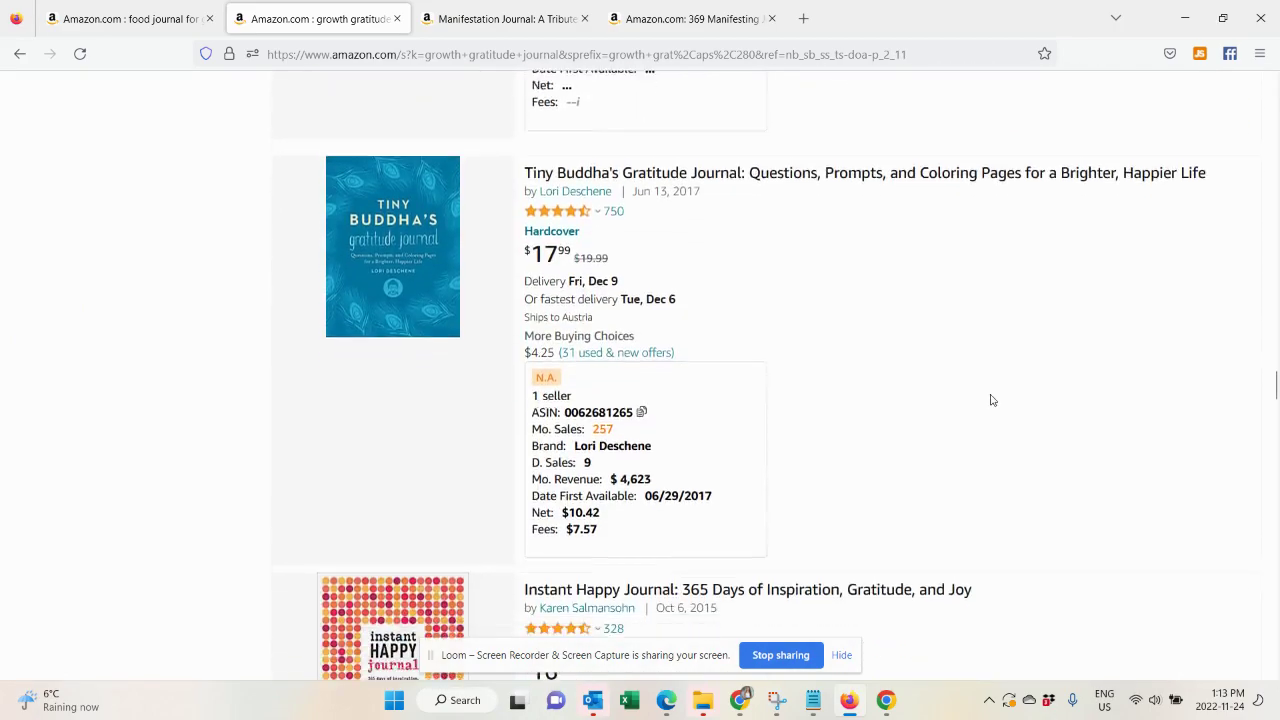
scroll(992, 400, "down", 6)
scroll(992, 400, "up", 20)
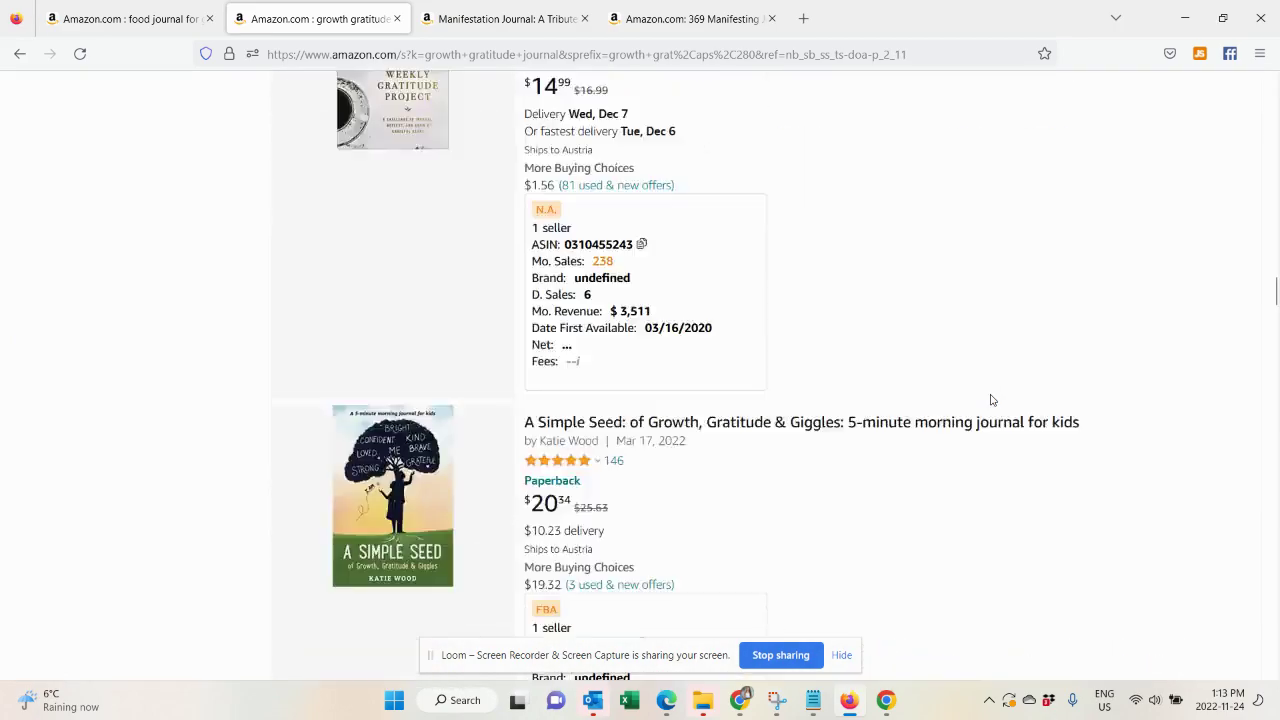
scroll(992, 400, "up", 15)
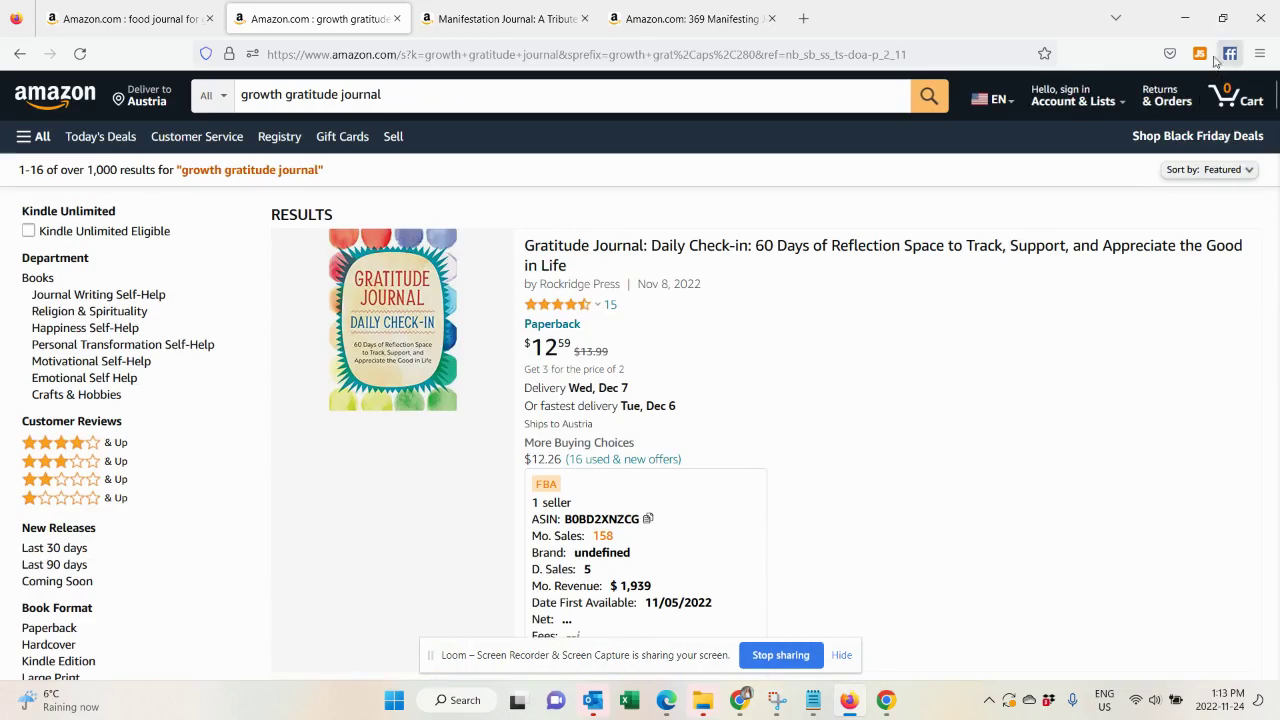
Open the JungleScout product table and sort it by net payout, highest first.
left_click(1200, 54)
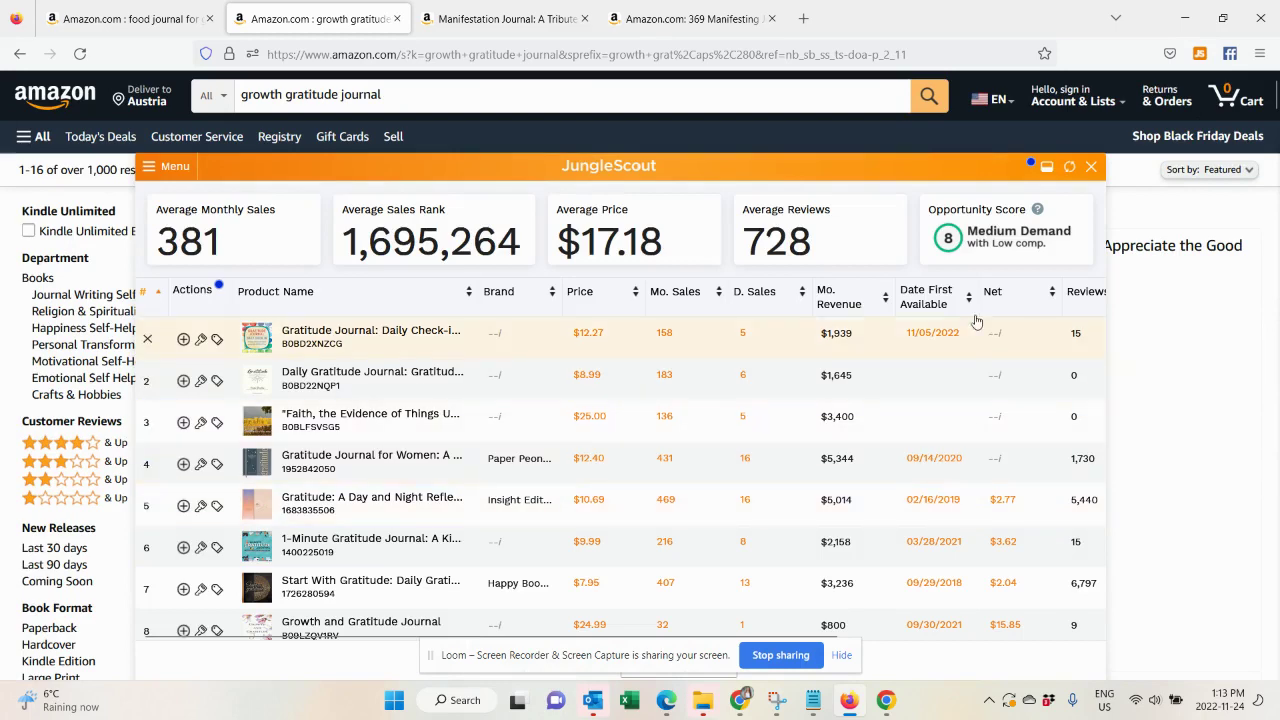
left_click(1013, 307)
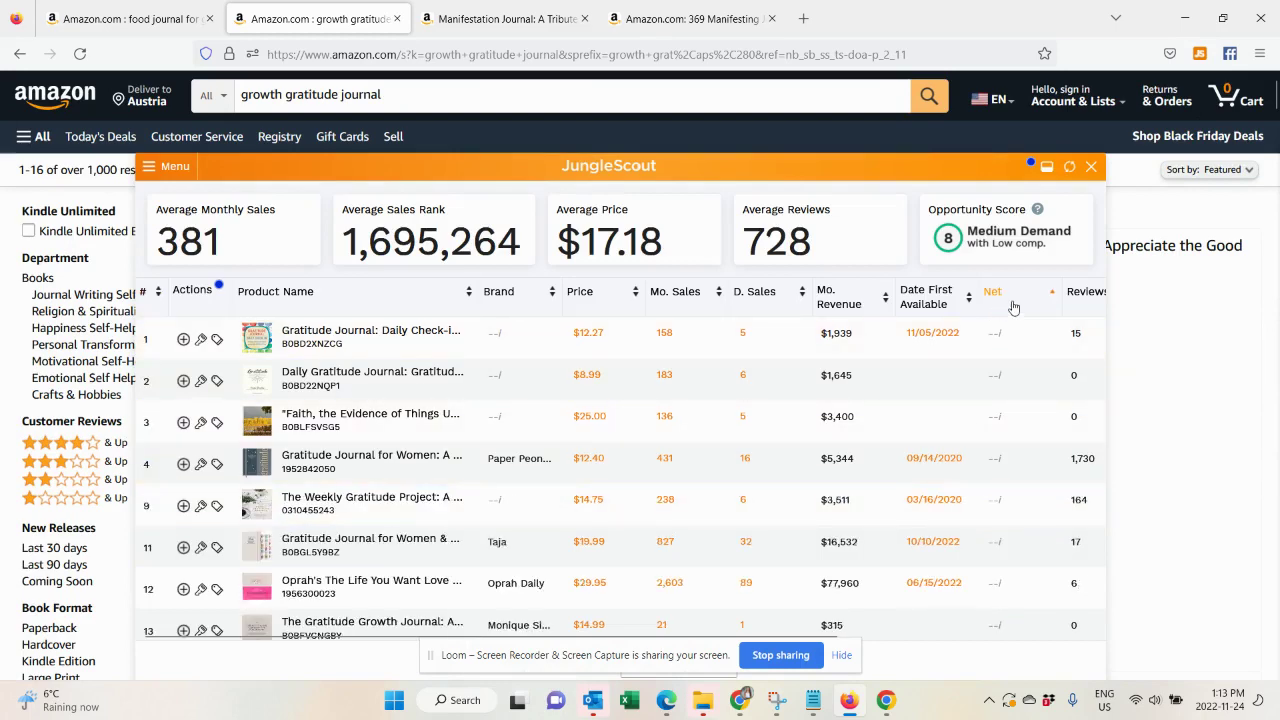
left_click(1013, 305)
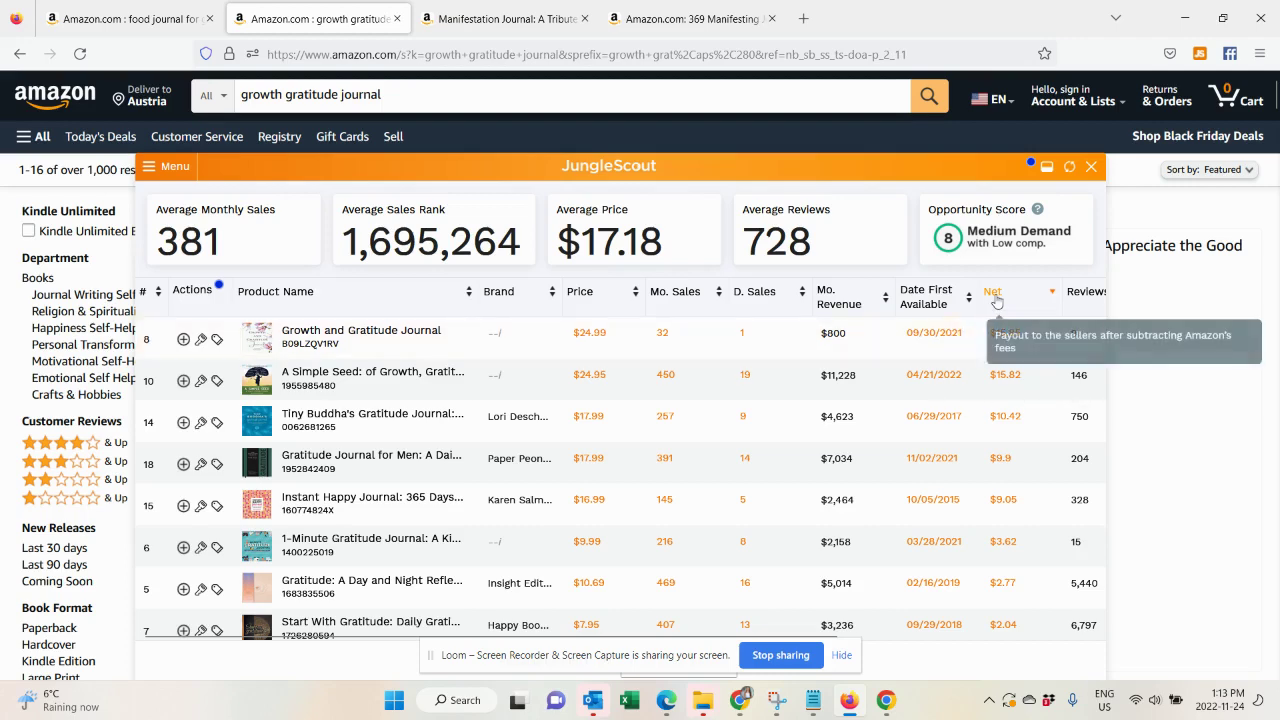
Sort the JungleScout products by number of reviews and look over the table.
scroll(938, 305, "right", 3)
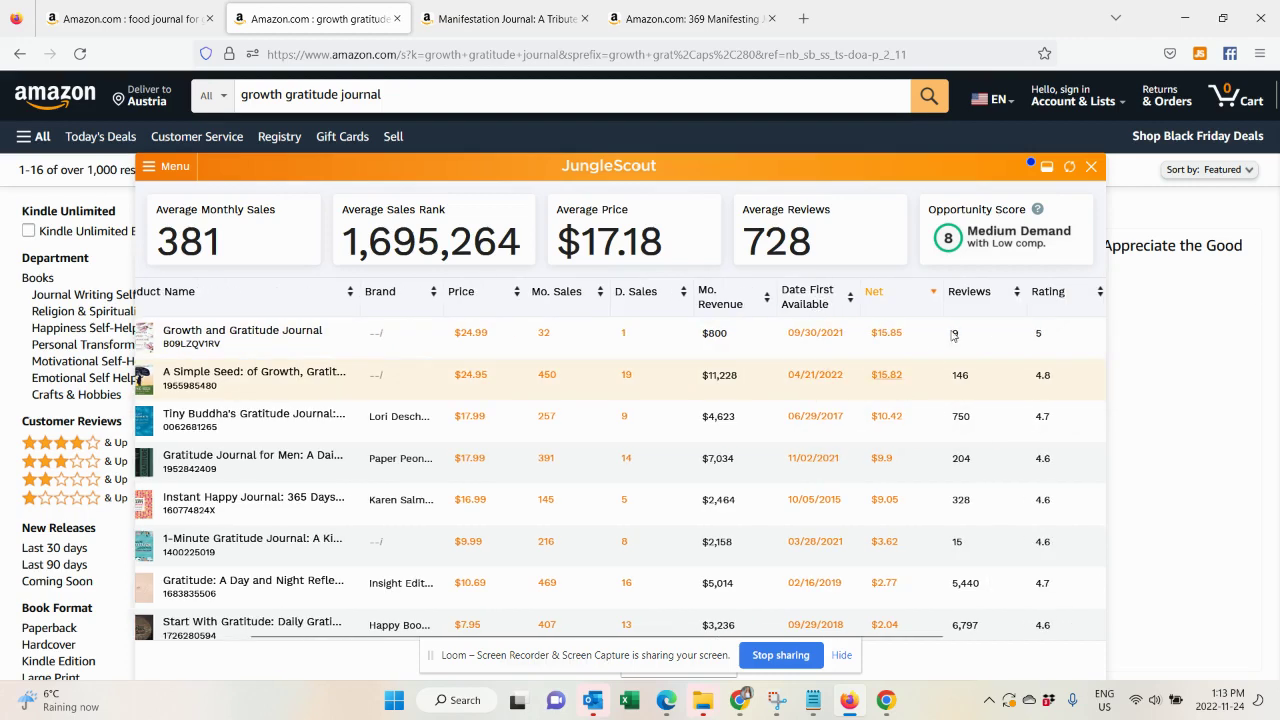
left_click(975, 296)
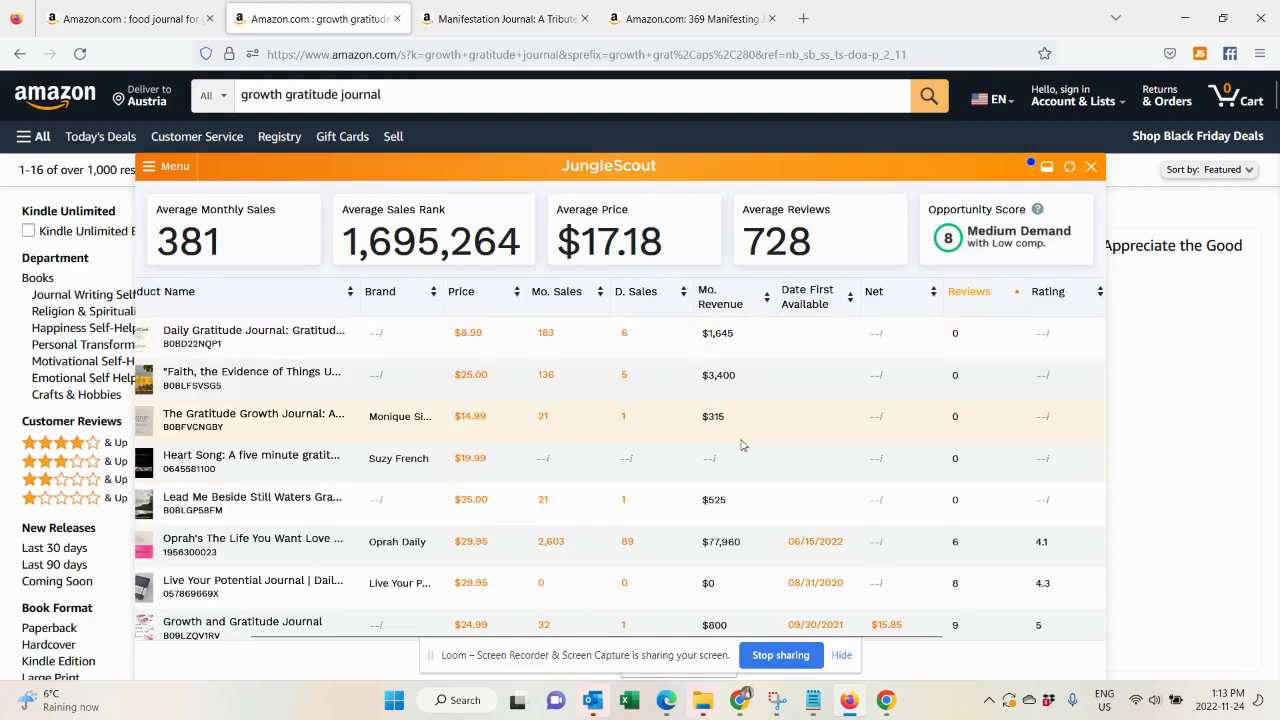
scroll(750, 446, "left", 2)
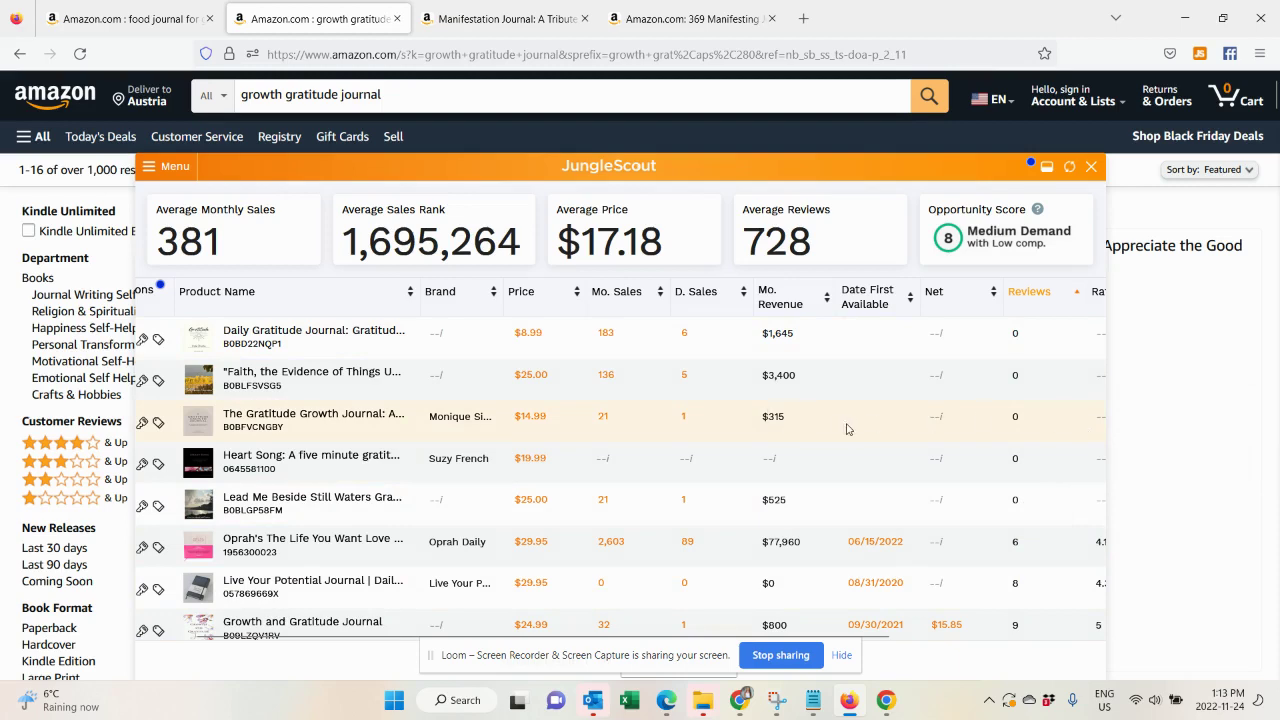
scroll(963, 451, "down", 1)
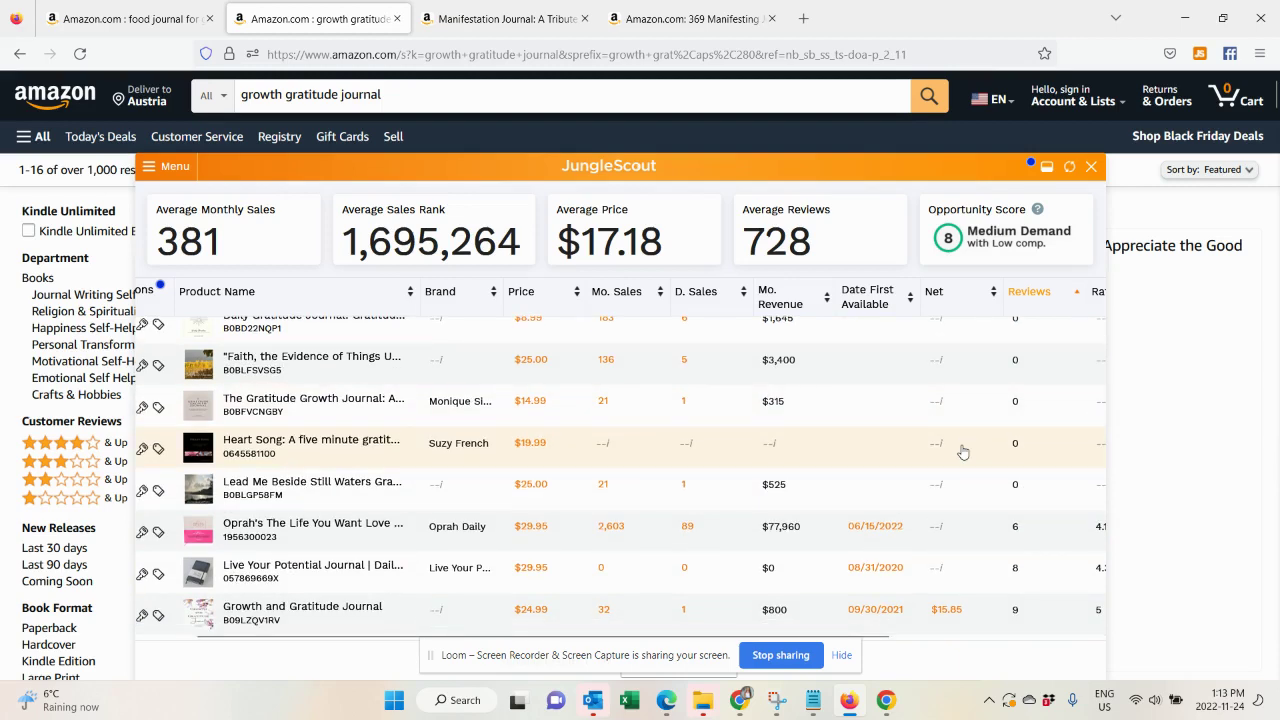
scroll(963, 451, "down", 3)
left_click(666, 700)
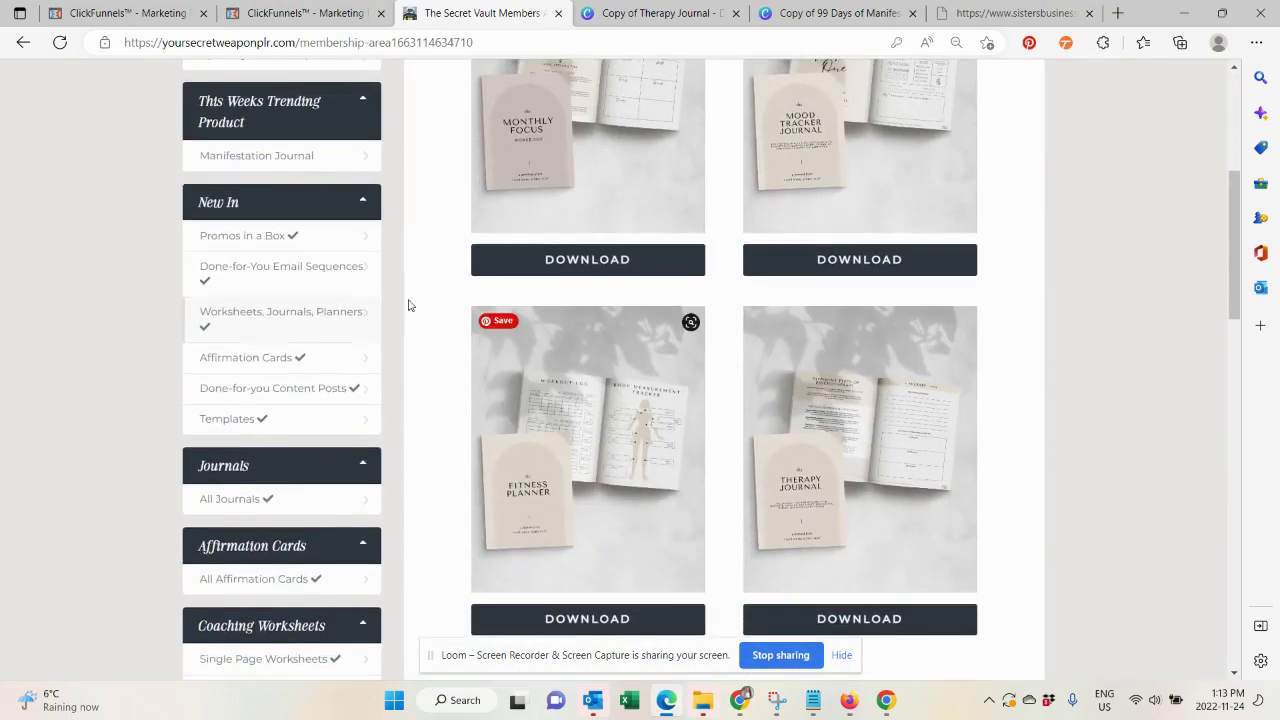
Show the email sequence packs, then this week's trending 369 Guided Manifestation Journal.
left_click(337, 281)
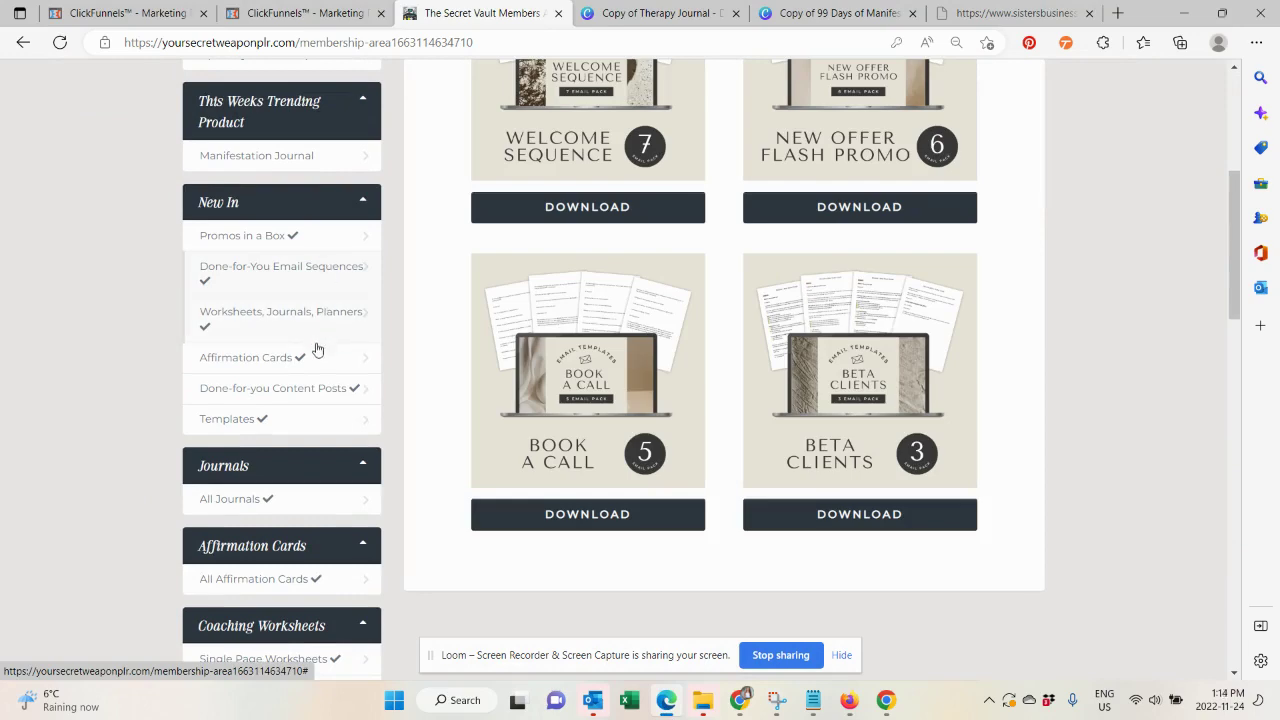
left_click(297, 158)
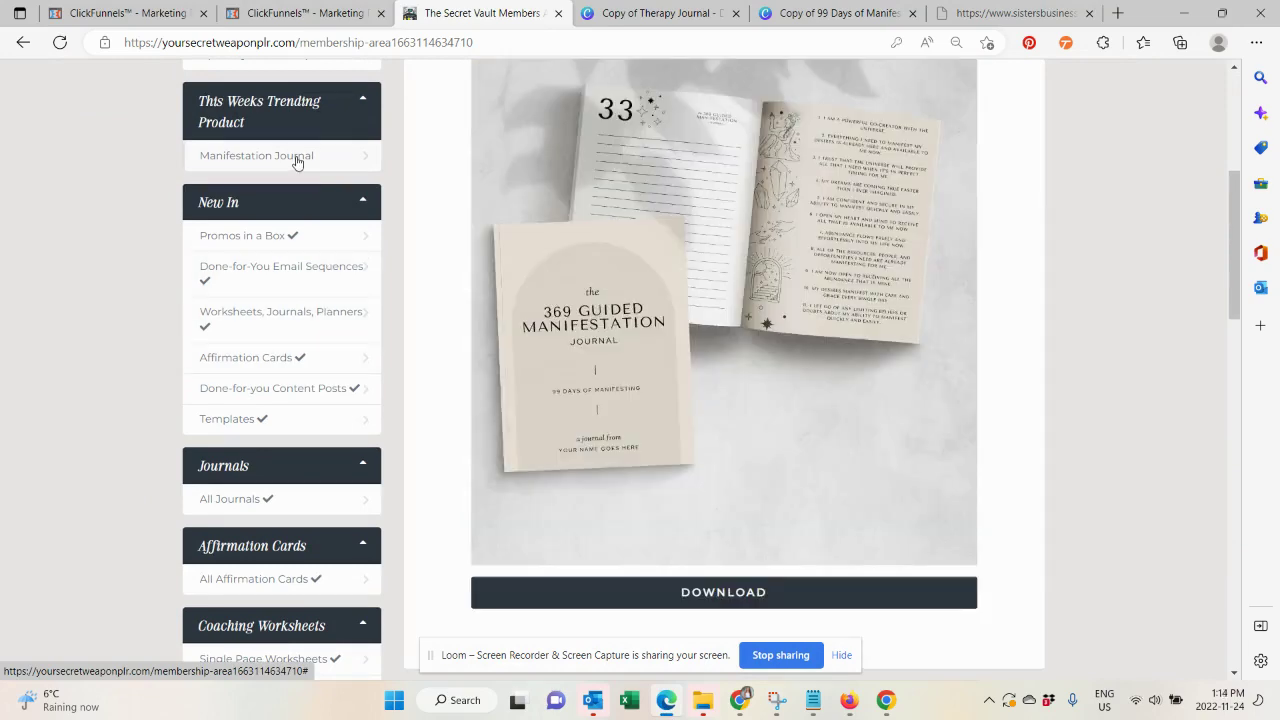
scroll(297, 163, "up", 5)
scroll(297, 163, "down", 5)
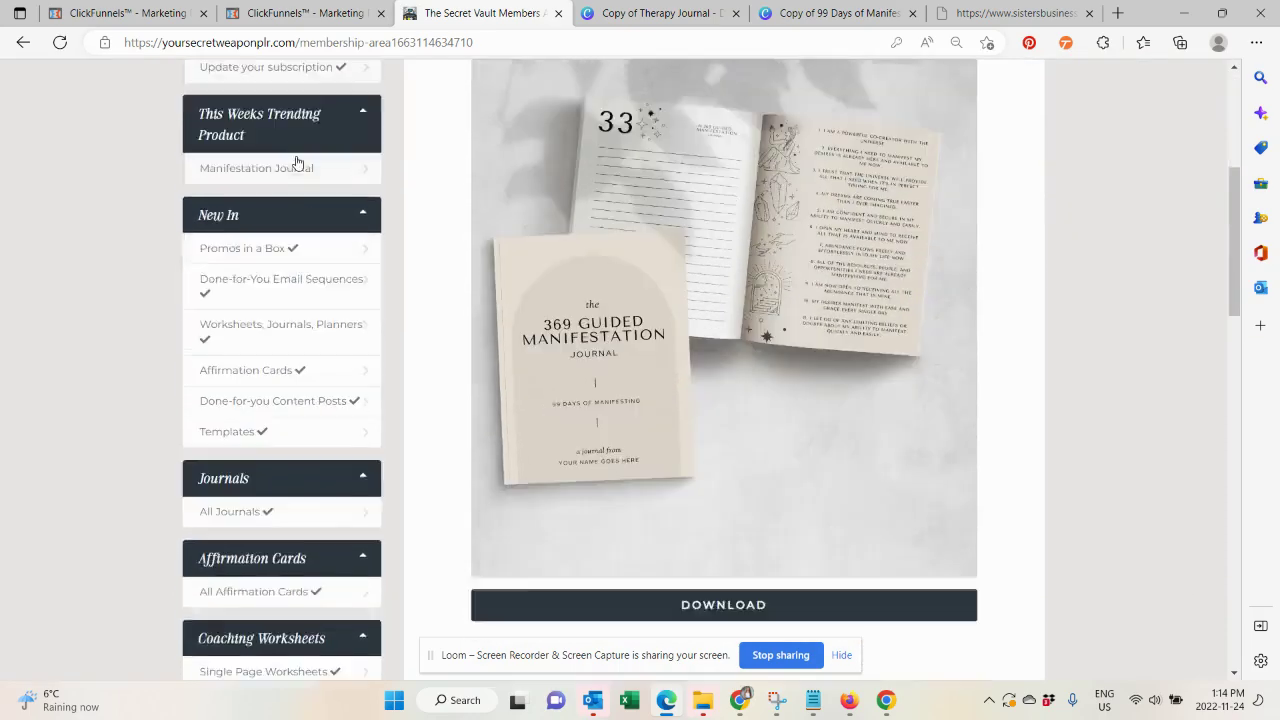
scroll(297, 163, "down", 1)
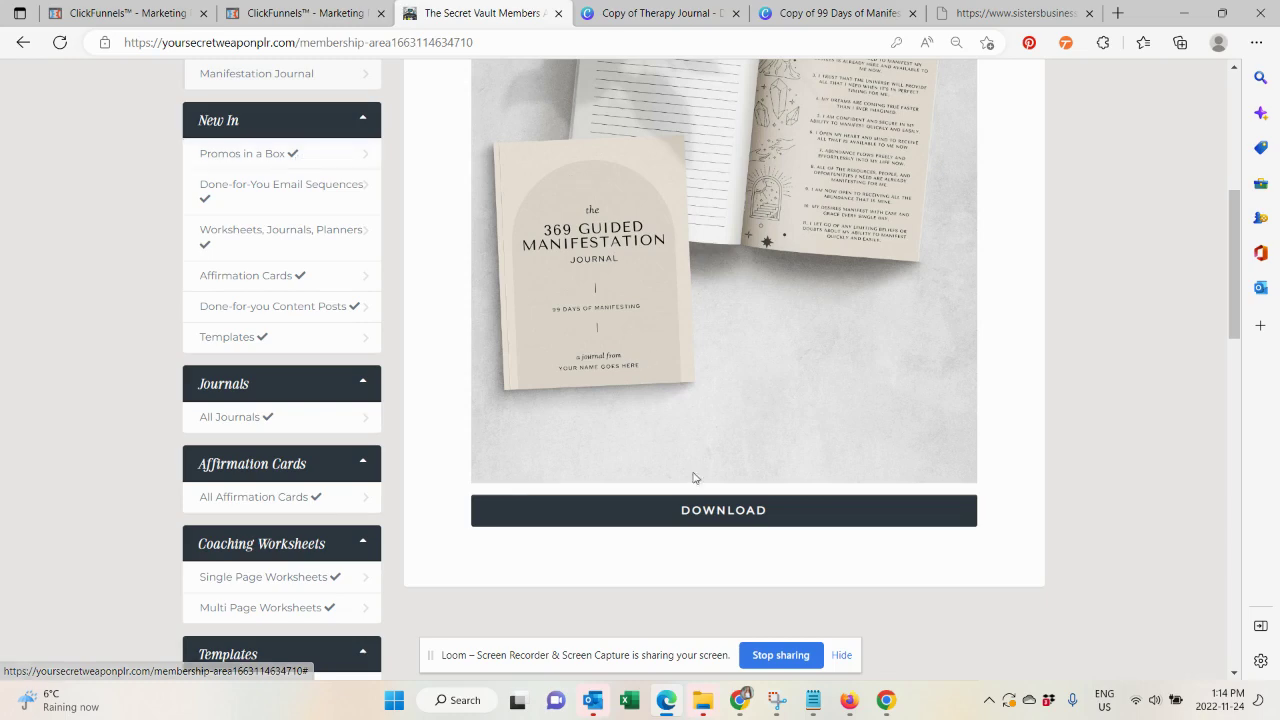
Close the JungleScout panel and browse listings like Start With Gratitude at 407 monthly sales.
mouse_move(868, 716)
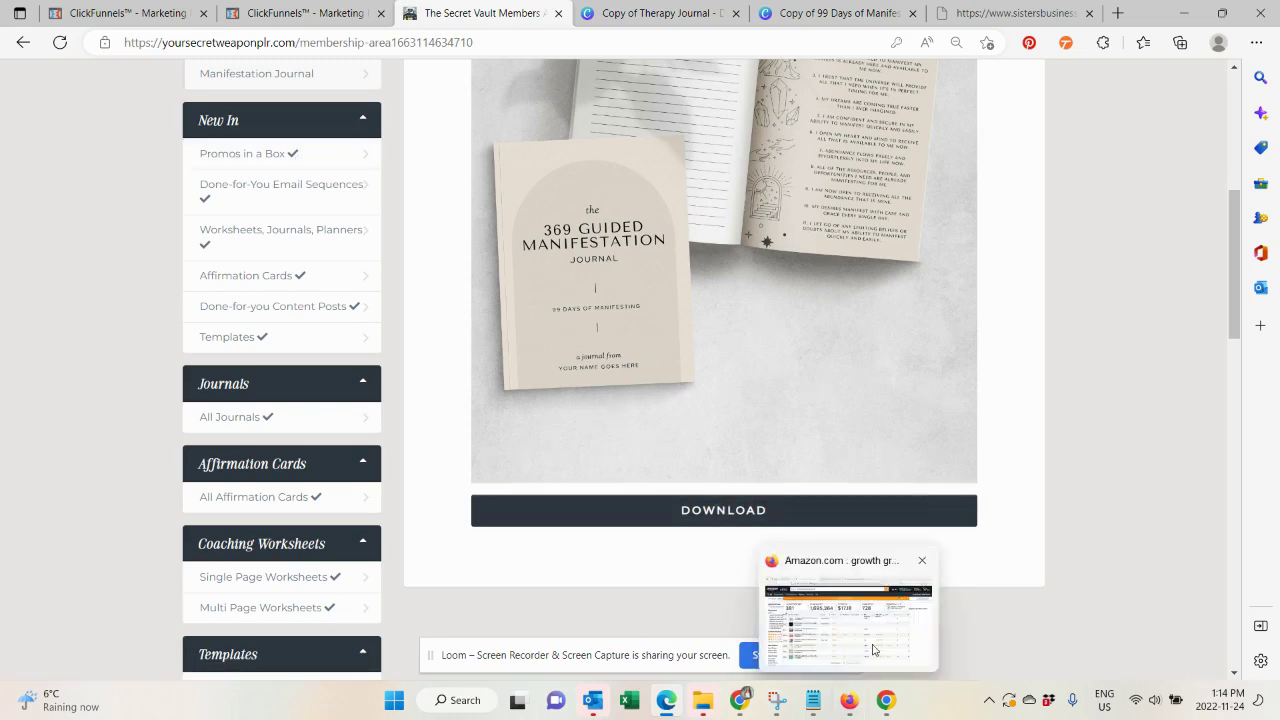
left_click(926, 592)
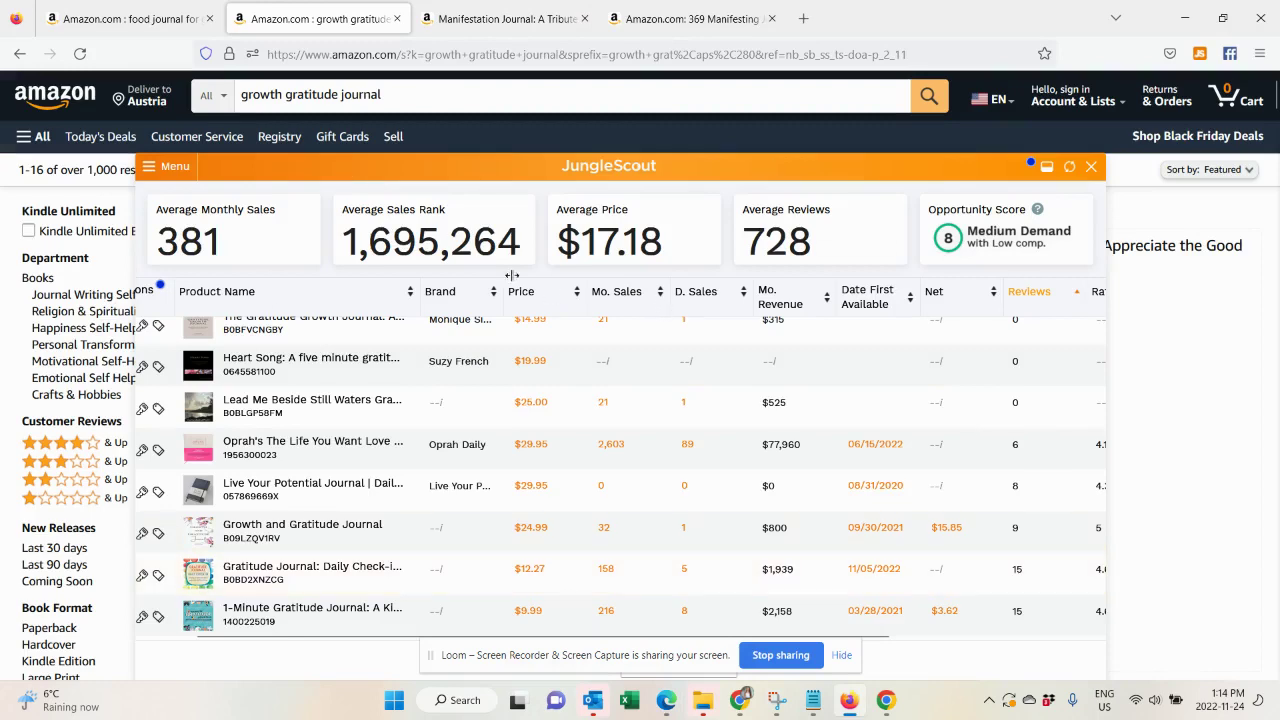
left_click(1201, 57)
scroll(1049, 420, "down", 3)
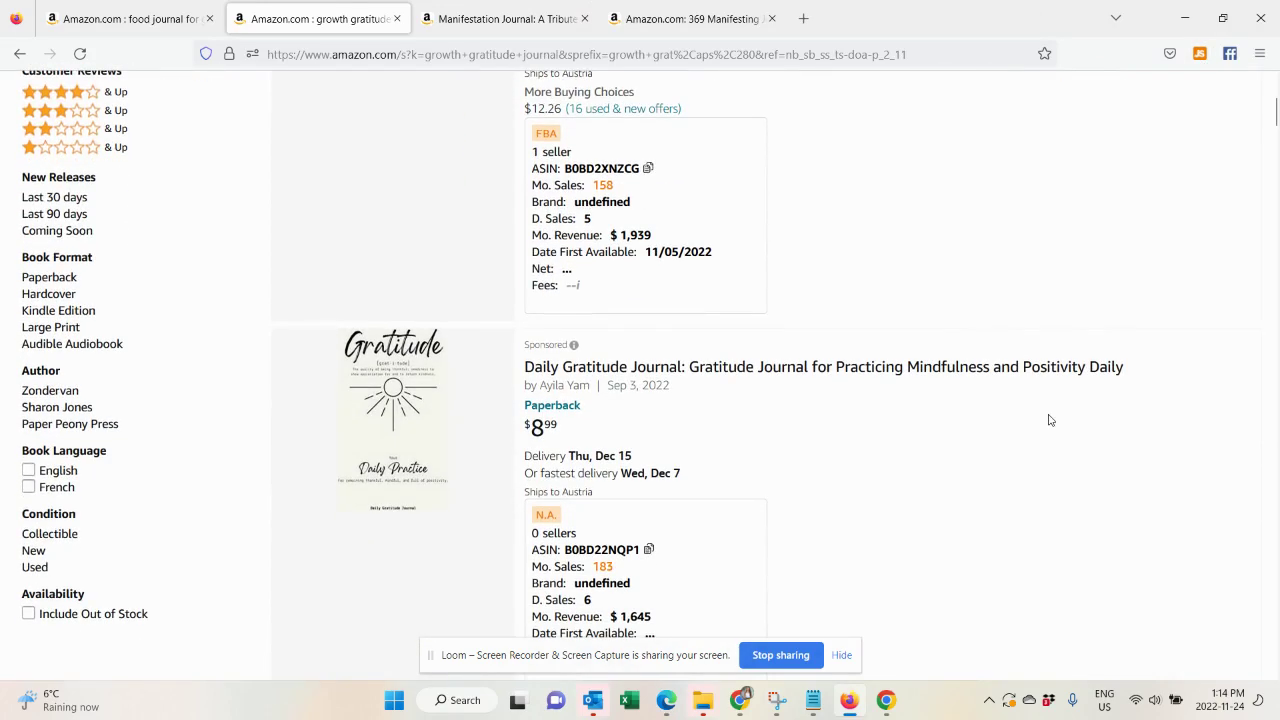
scroll(1049, 420, "down", 5)
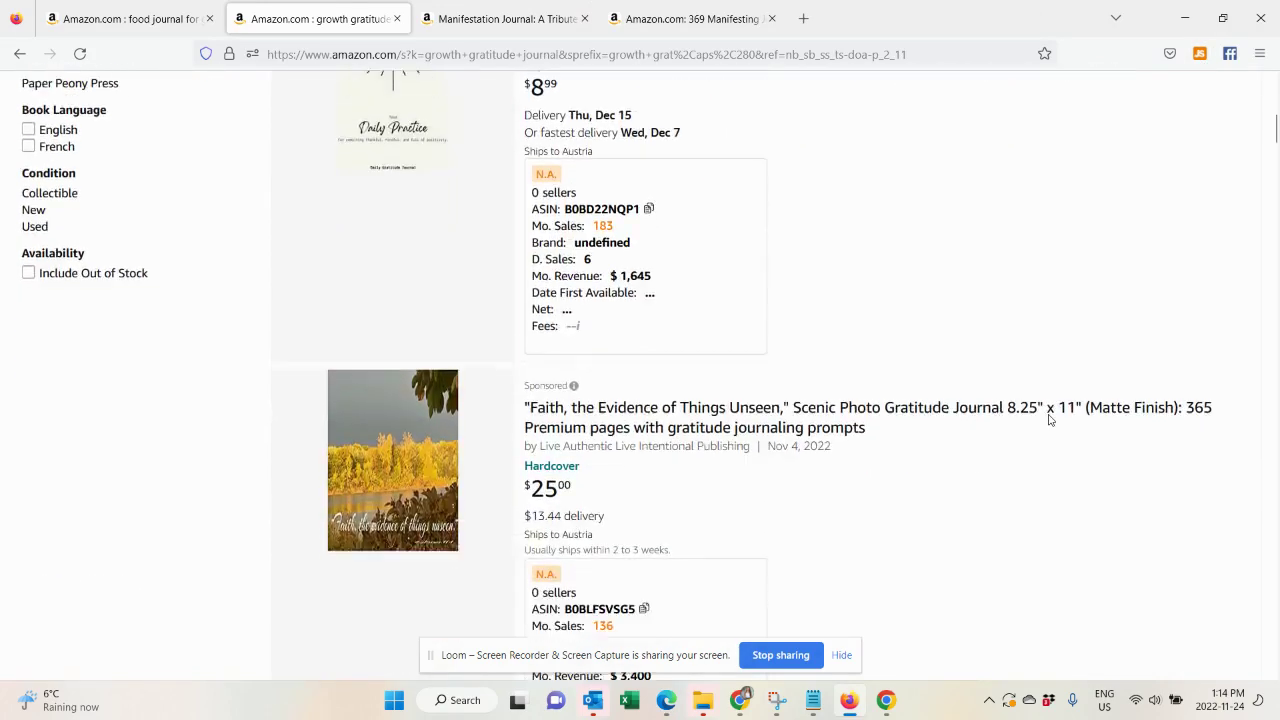
scroll(1049, 420, "down", 7)
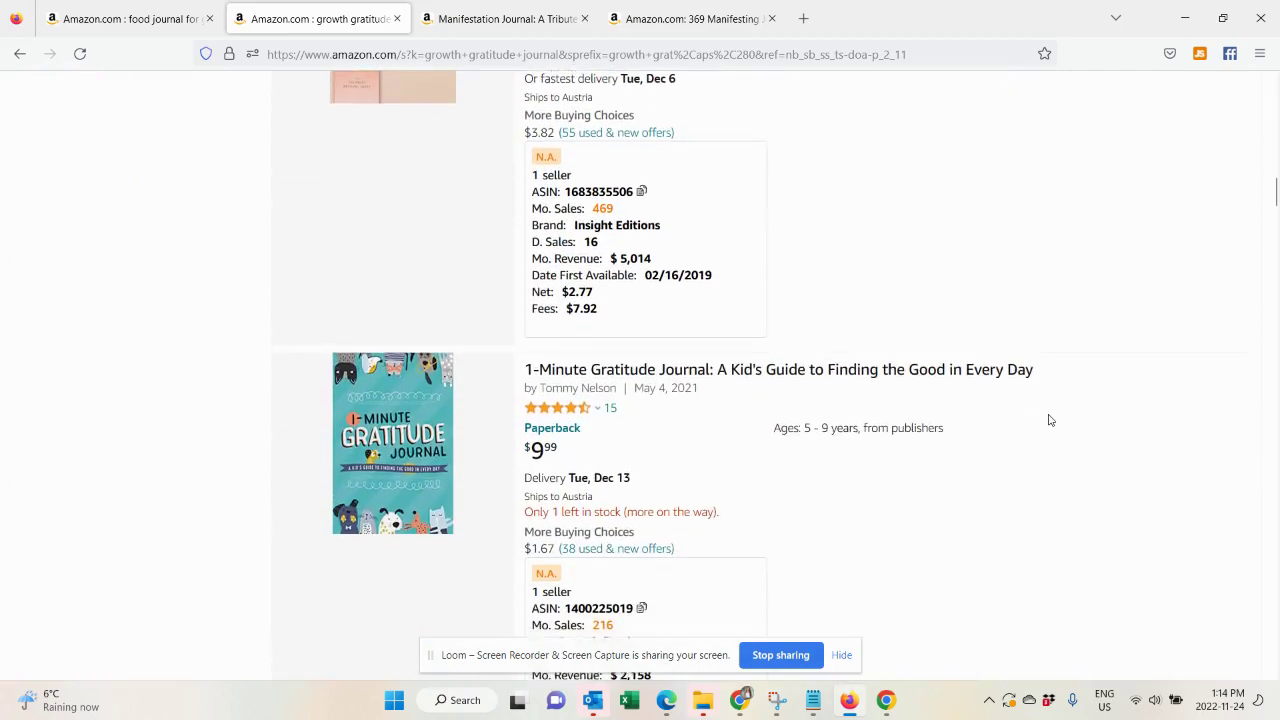
scroll(770, 455, "down", 10)
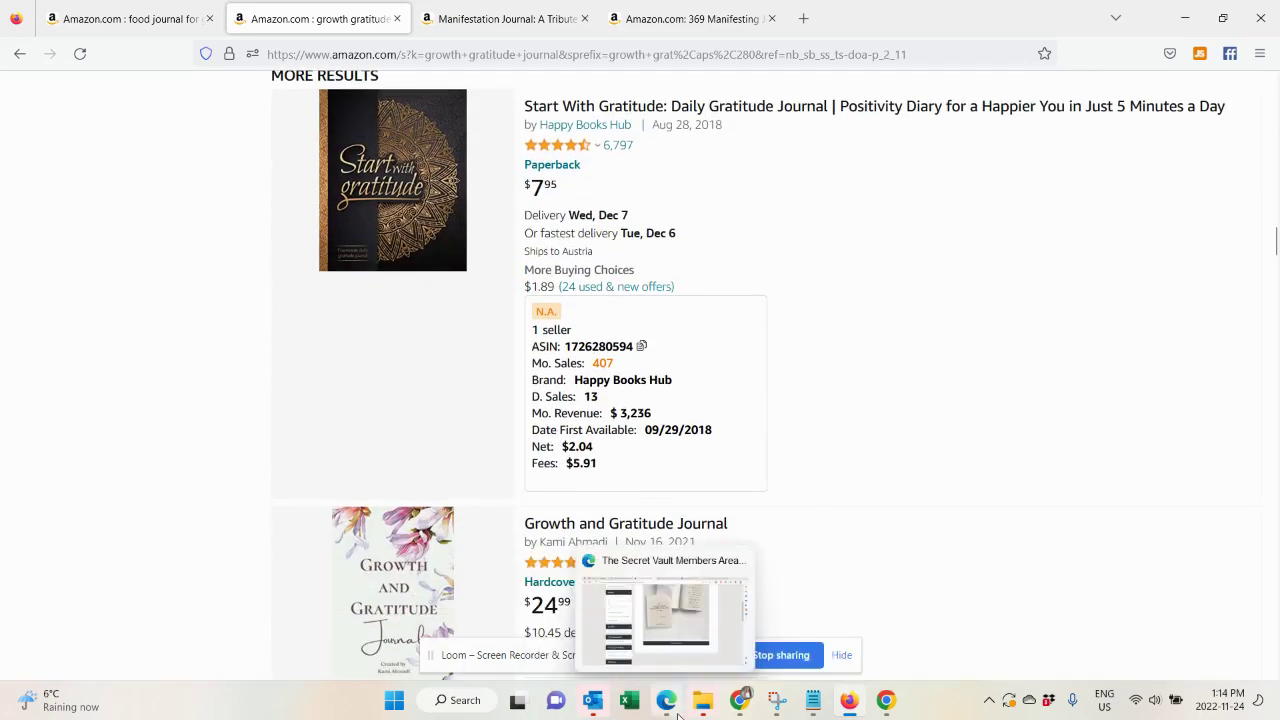
scroll(453, 445, "down", 2)
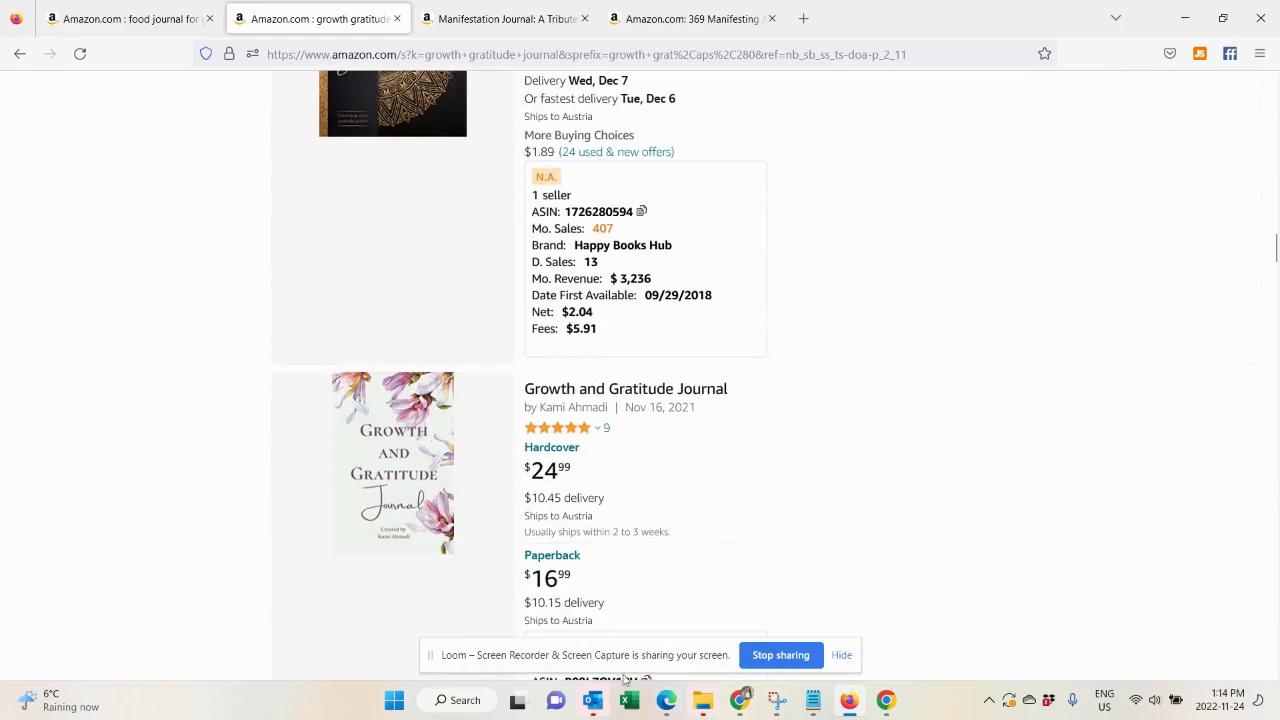
Back in the members area, collapse the New In category list.
left_click(680, 605)
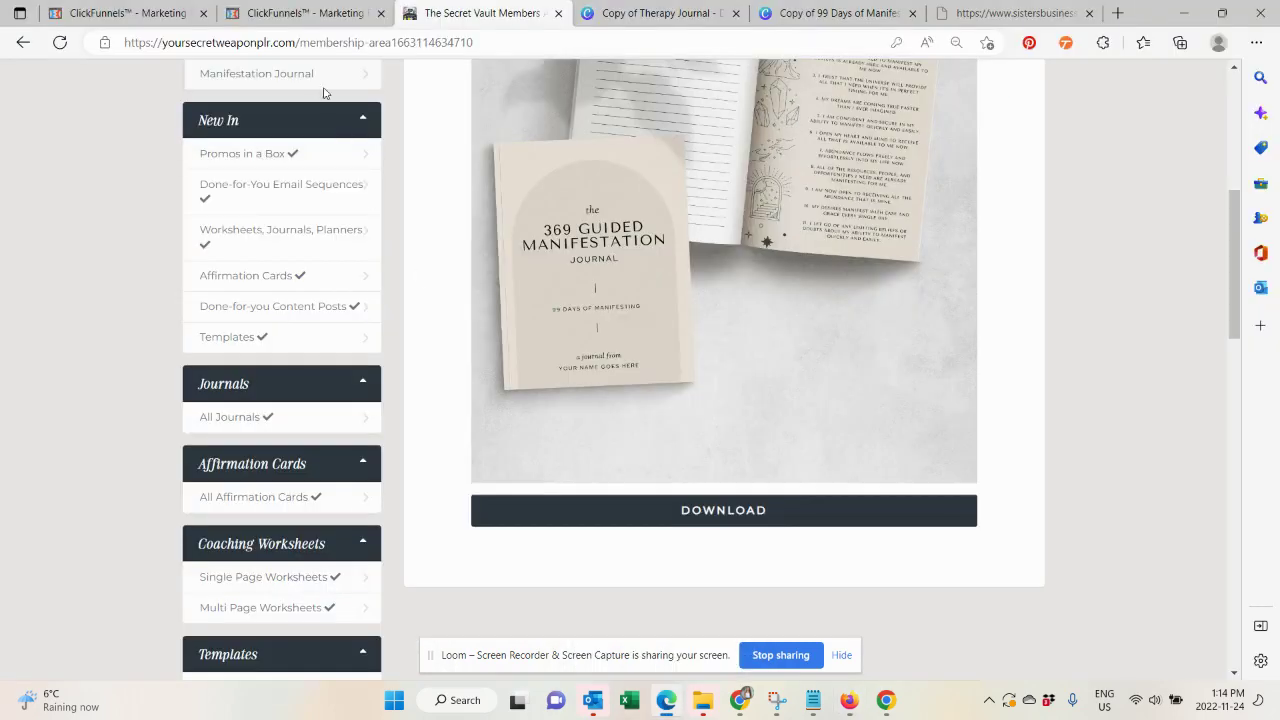
left_click(318, 118)
scroll(279, 560, "down", 3)
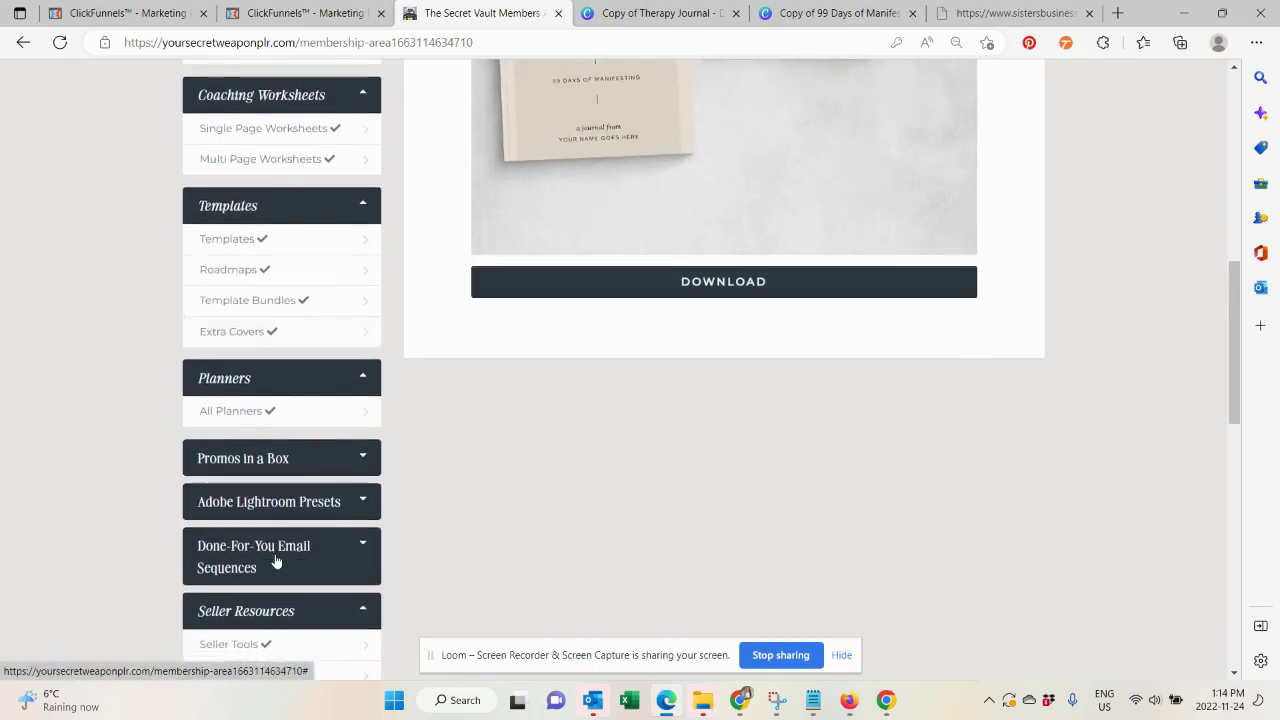
scroll(277, 545, "down", 1)
scroll(786, 391, "up", 9)
scroll(603, 377, "down", 4)
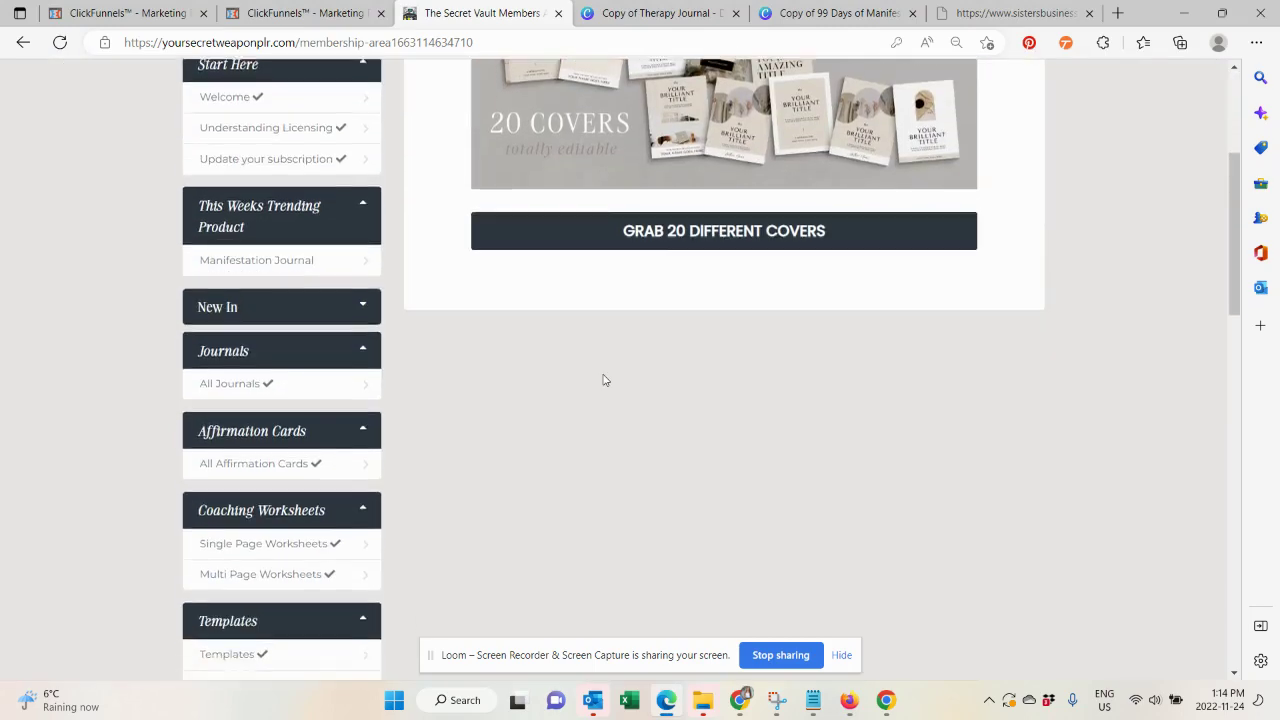
scroll(675, 280, "up", 3)
Collapse Start Here, Trending, Journals, Affirmation Cards and Coaching Worksheets, then open the Therapy Journal design.
left_click(301, 299)
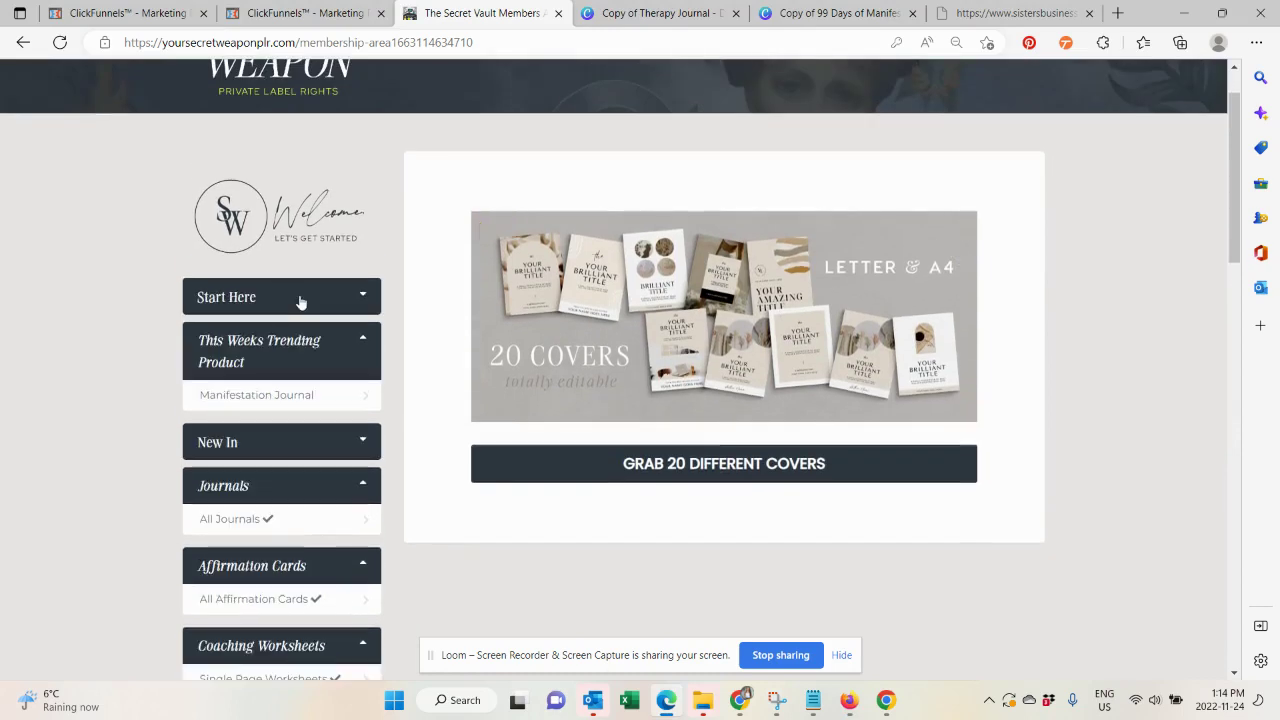
left_click(318, 360)
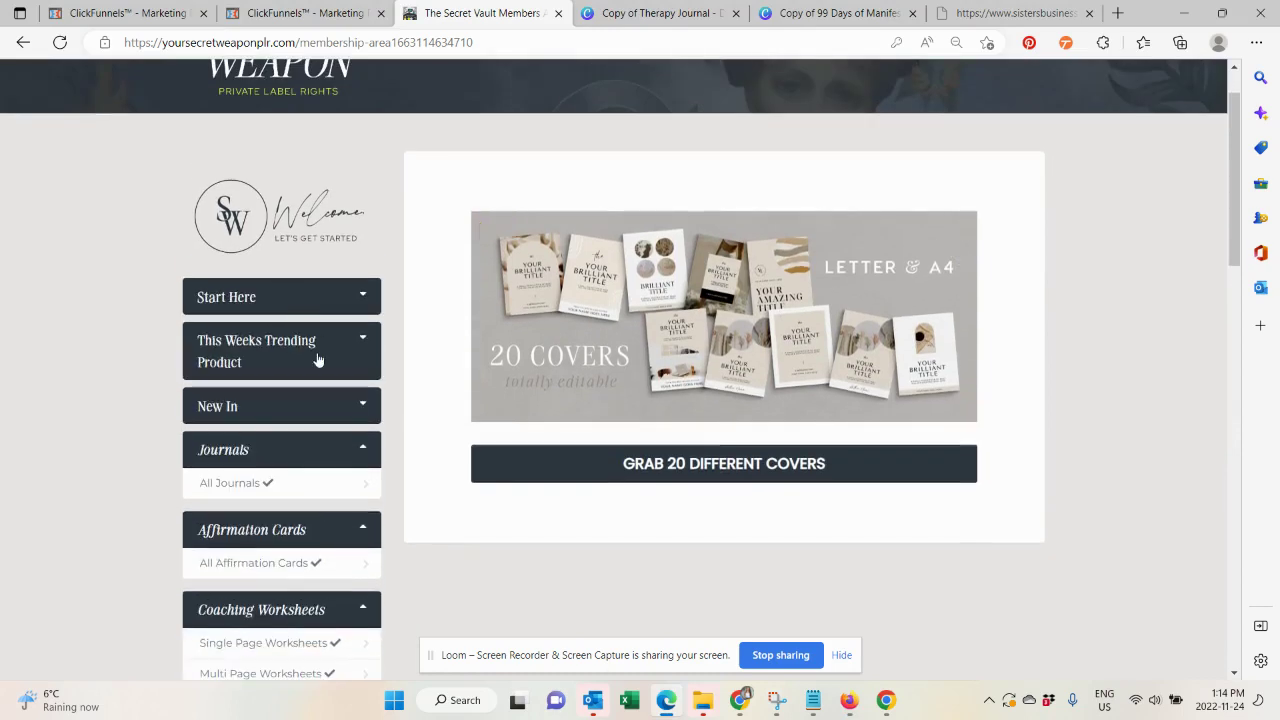
left_click(322, 452)
left_click(330, 500)
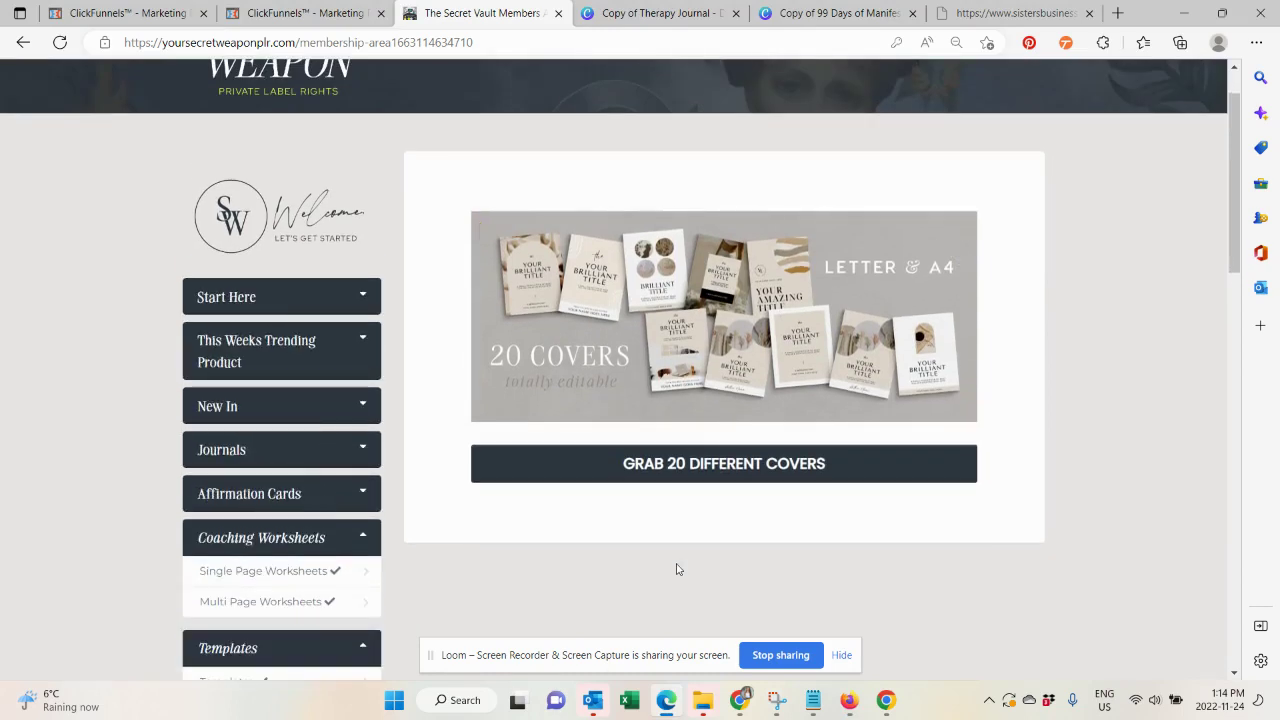
left_click(350, 545)
left_click(652, 8)
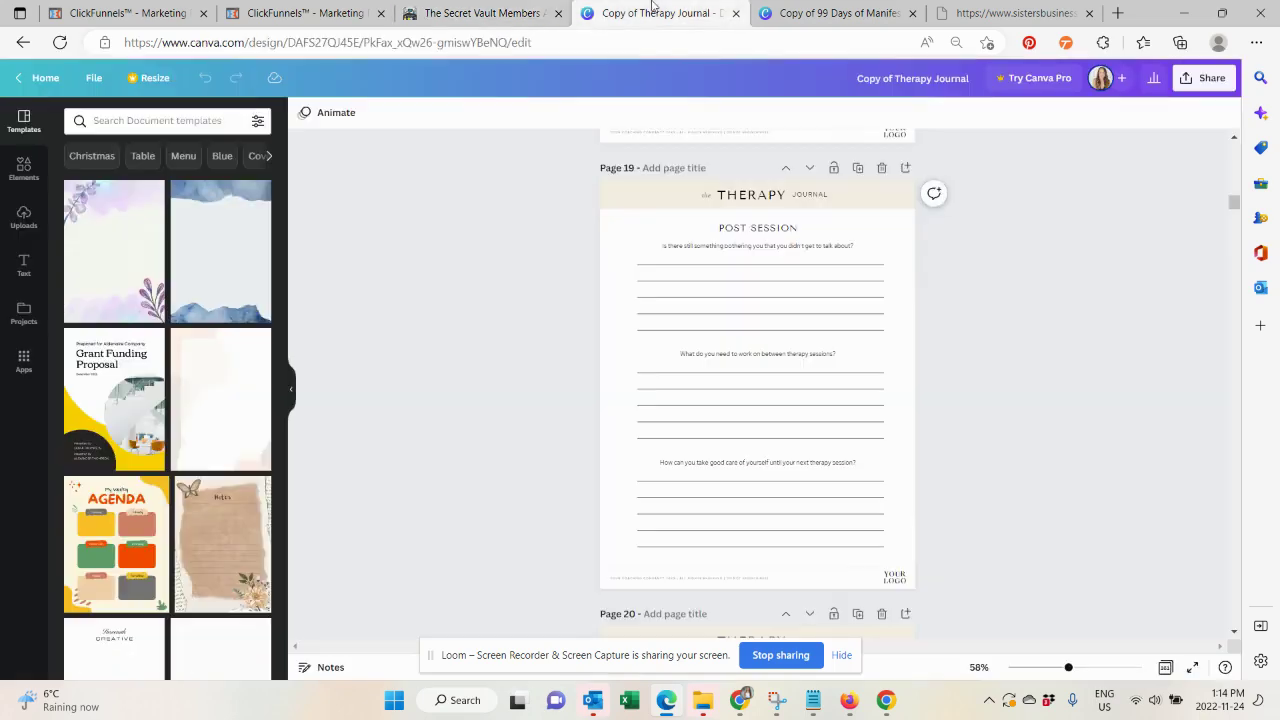
View the journal pages as thumbnails, then switch to the Copy of 99 Days of Manifesting design.
left_click(1165, 667)
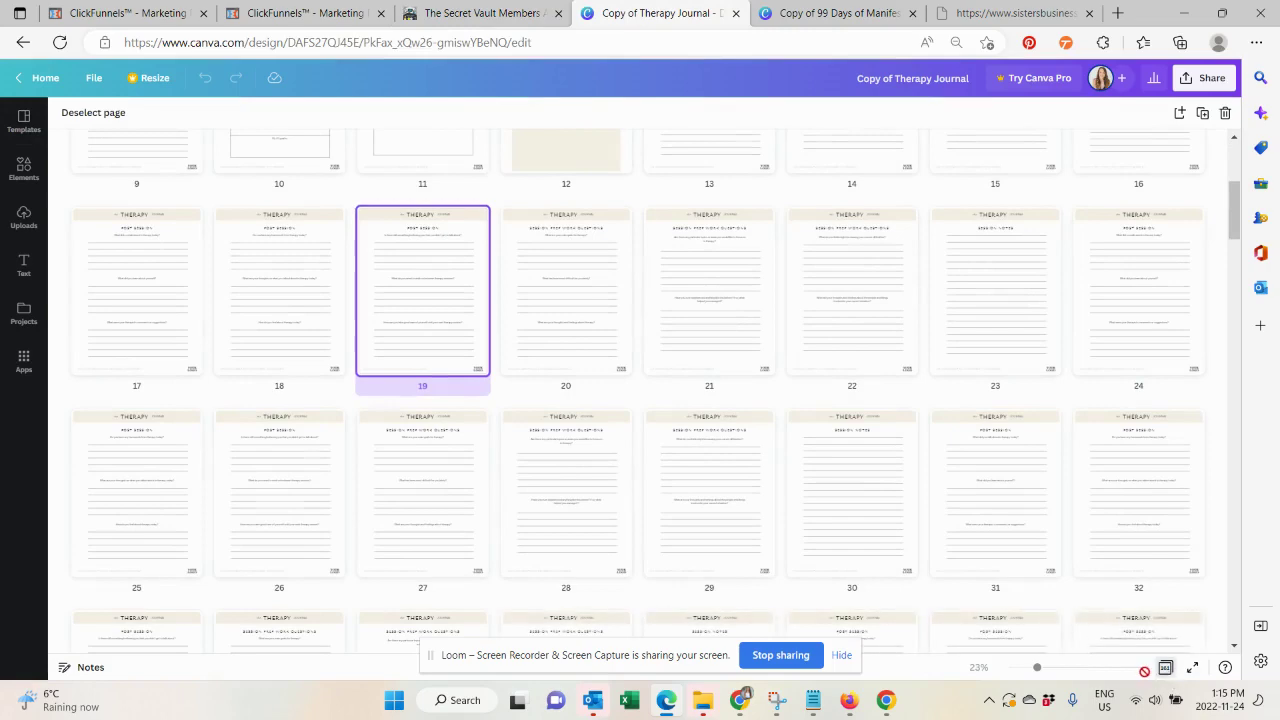
scroll(1024, 443, "down", 2)
scroll(1024, 443, "up", 5)
left_click(850, 12)
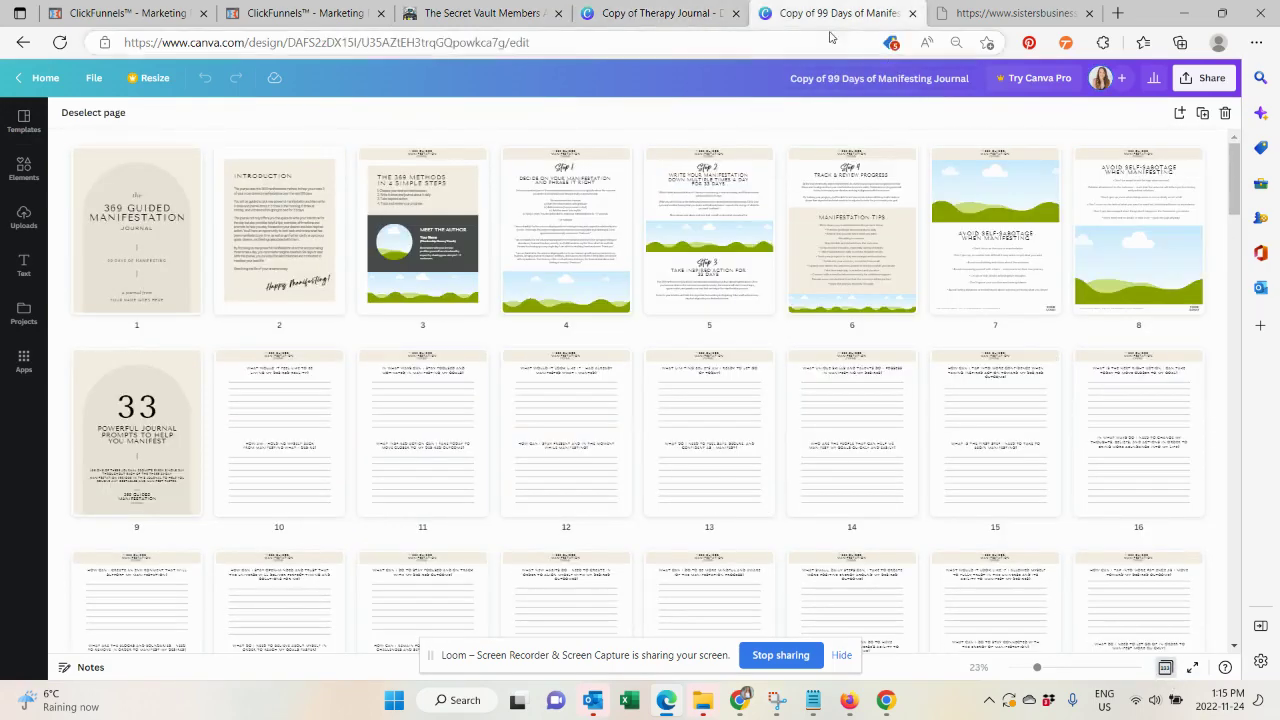
scroll(923, 509, "down", 5)
scroll(923, 509, "down", 5)
scroll(923, 509, "up", 10)
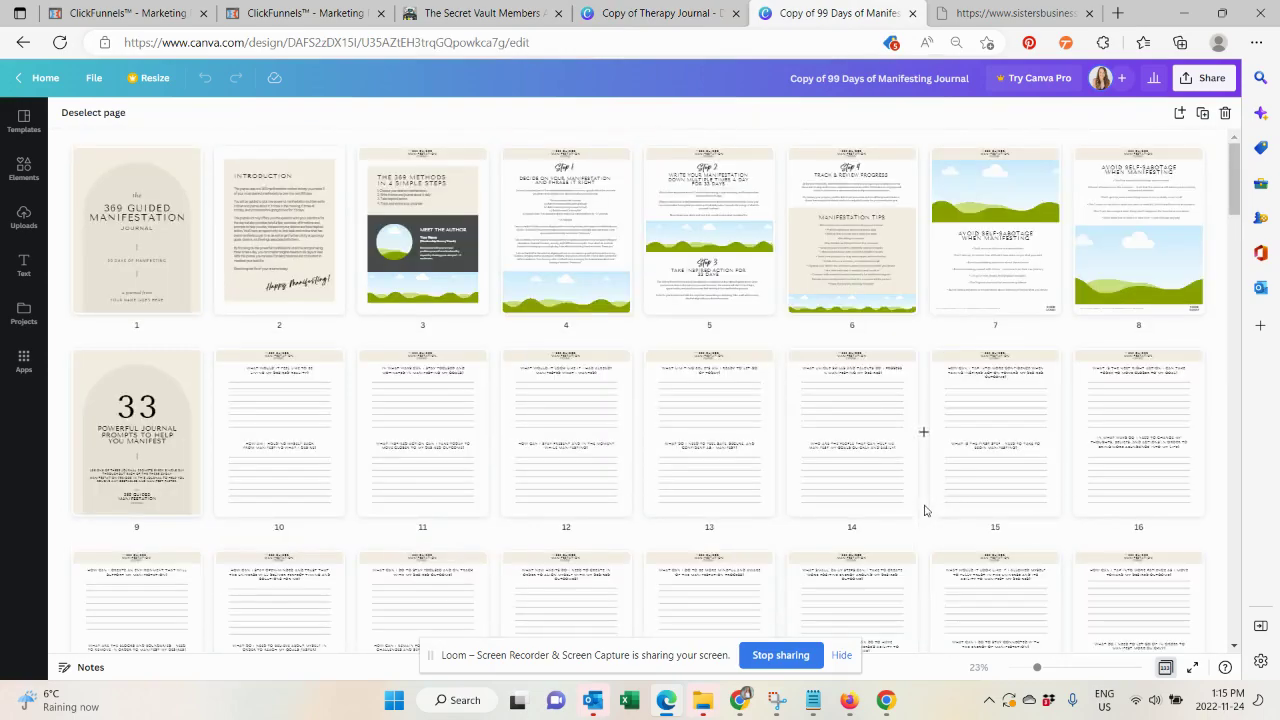
Open page 2 for editing and hide the templates side panel.
double_click(322, 270)
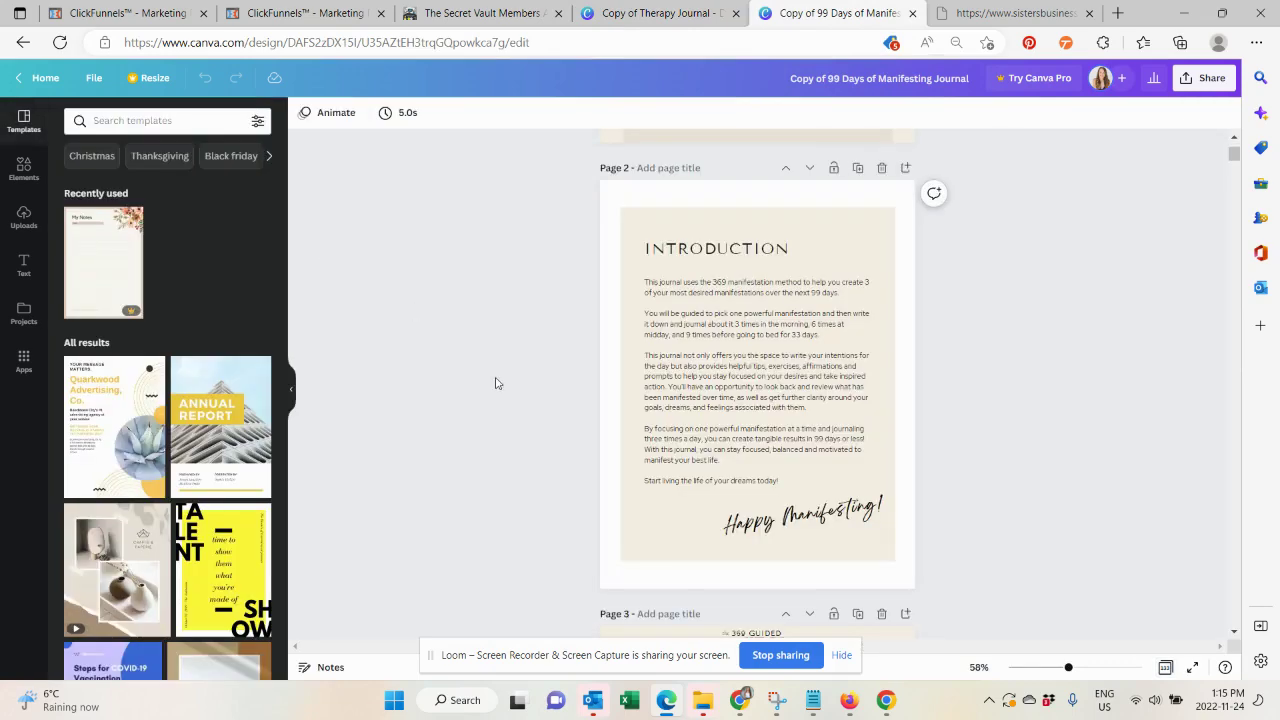
left_click(291, 388)
scroll(291, 370, "down", 2)
scroll(291, 370, "down", 6)
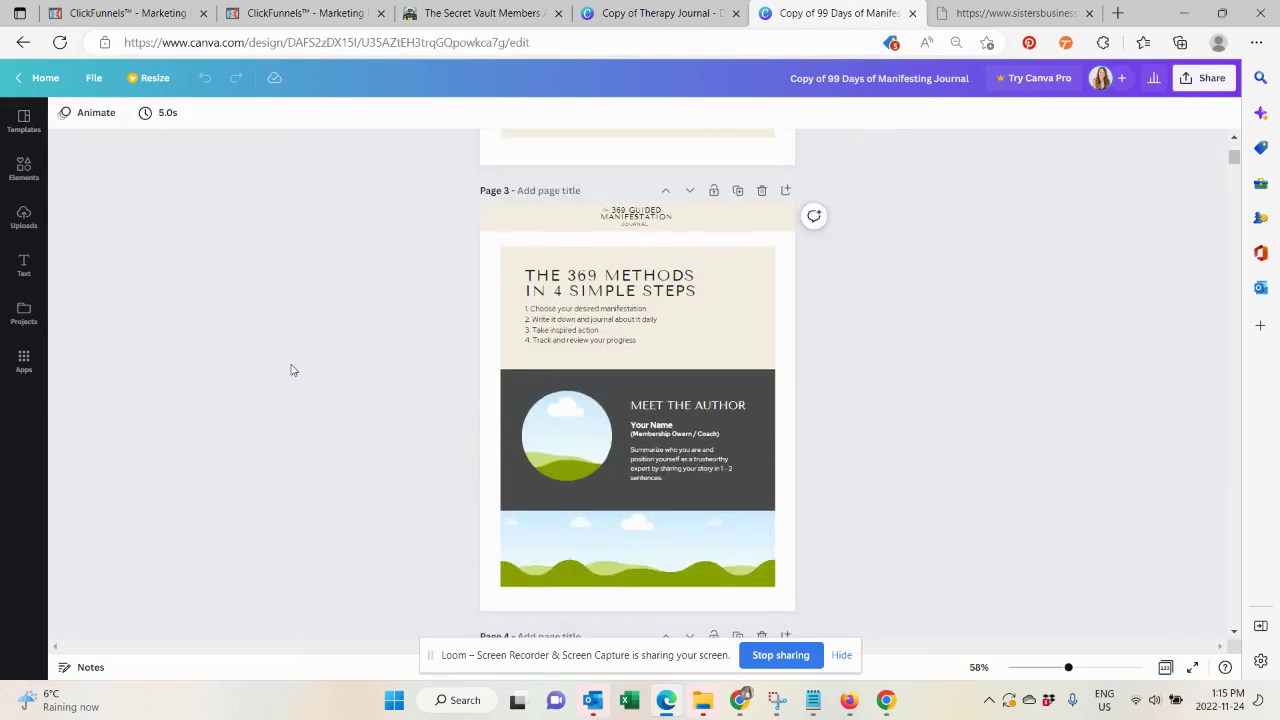
scroll(291, 370, "down", 4)
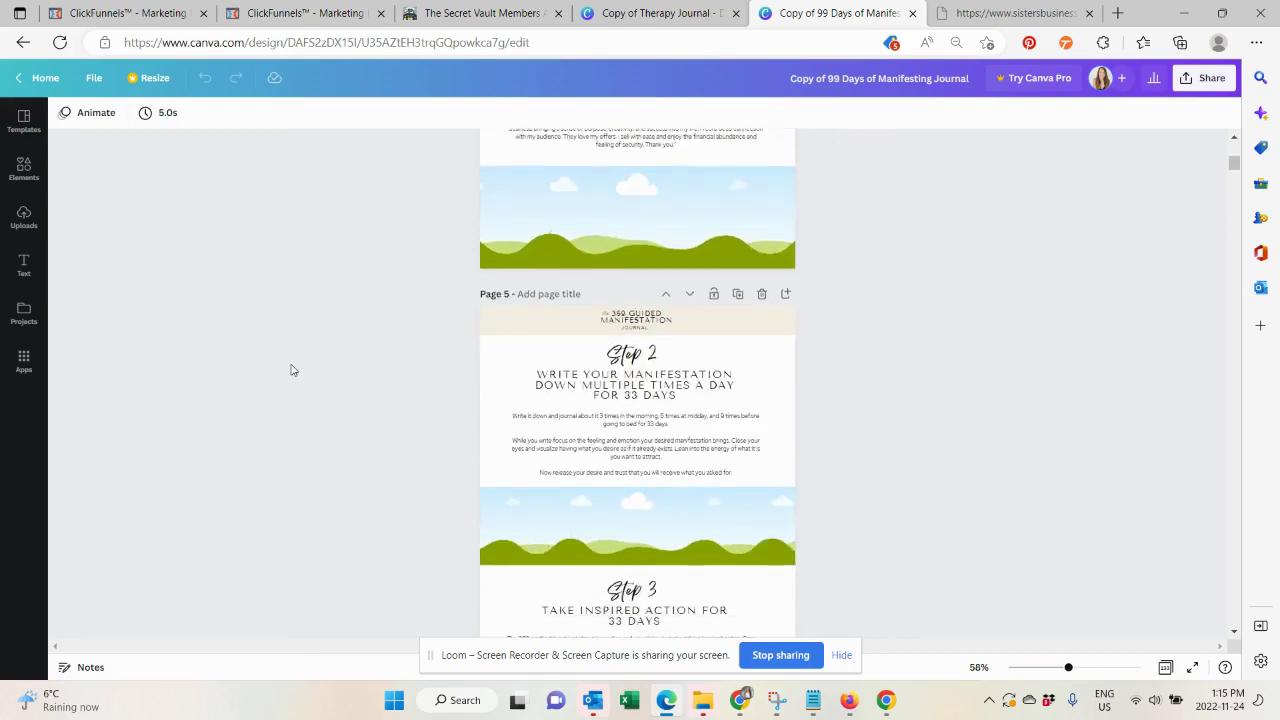
Select the 369 Guided Manifestation header on page 5 and scroll through the prompt pages.
left_click(517, 311)
scroll(517, 314, "down", 8)
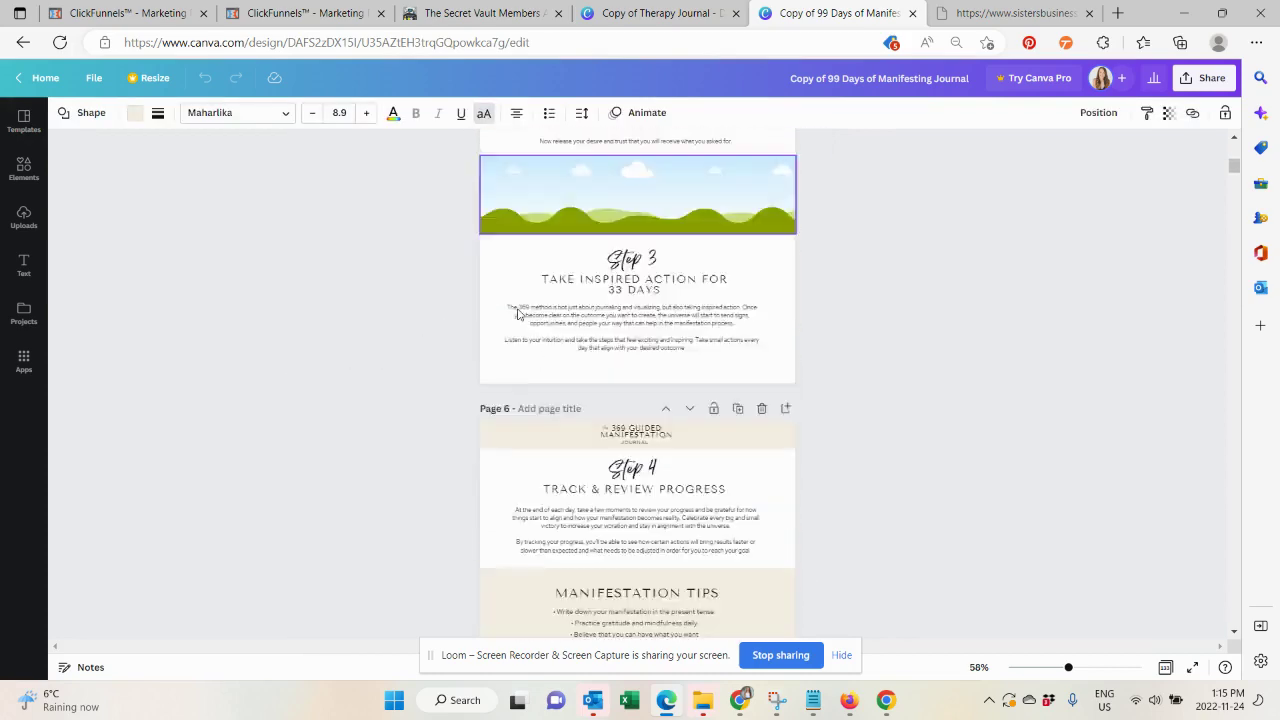
scroll(517, 314, "down", 2)
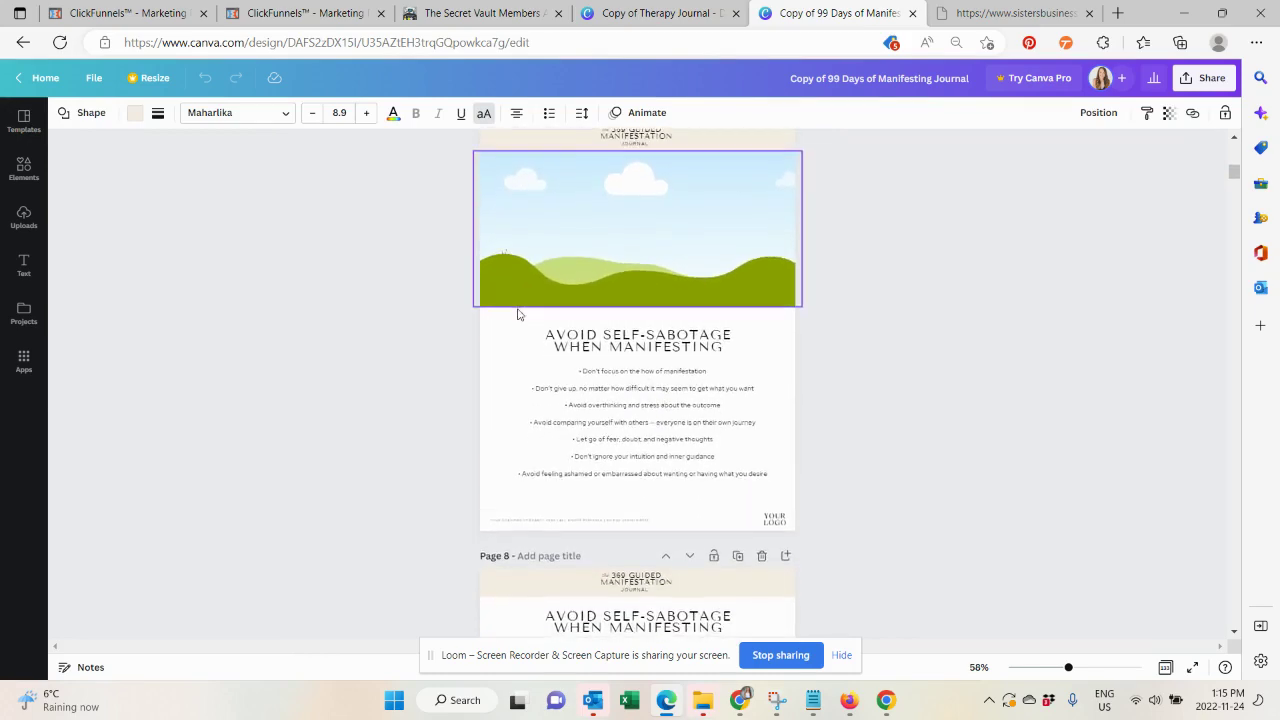
scroll(517, 314, "down", 10)
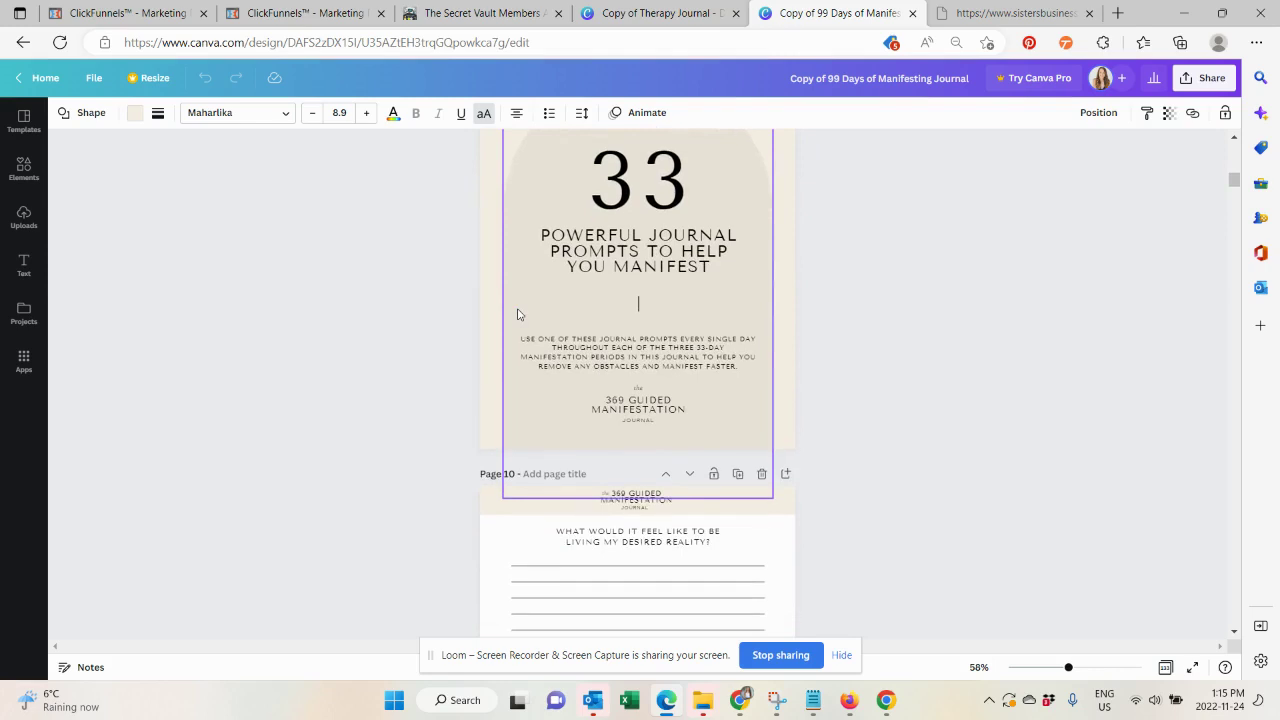
scroll(517, 314, "down", 9)
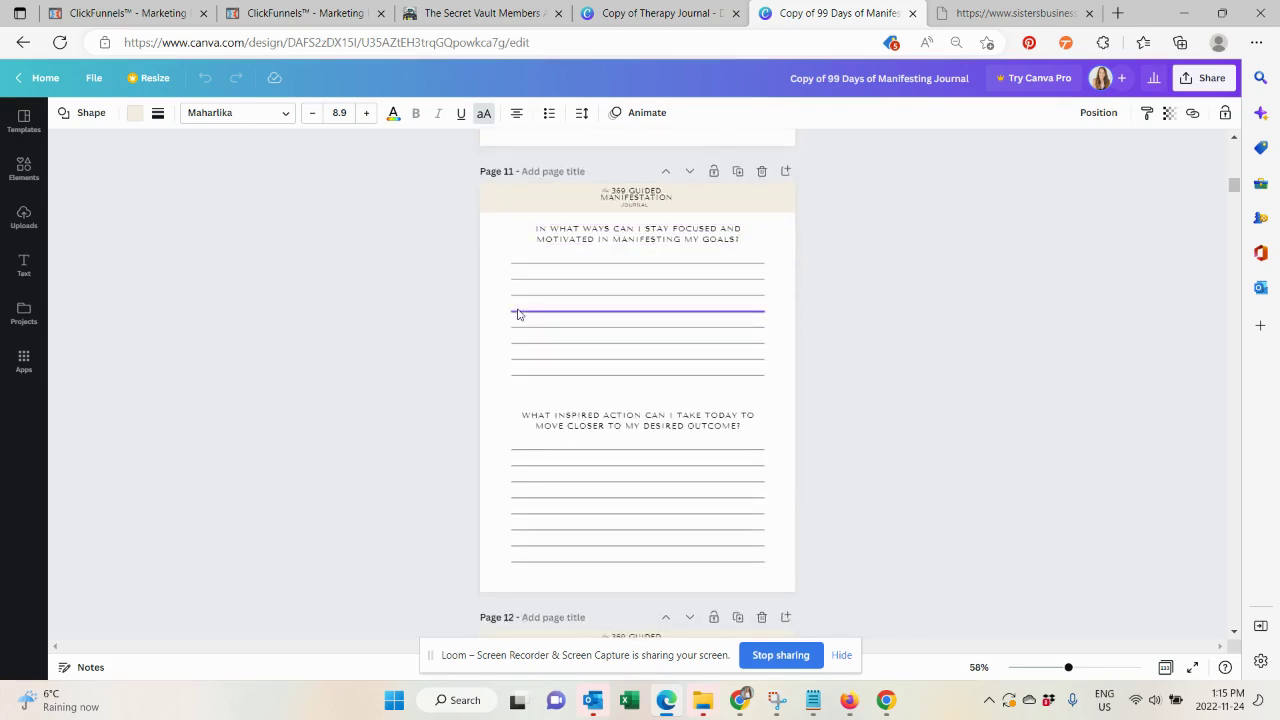
scroll(517, 314, "down", 9)
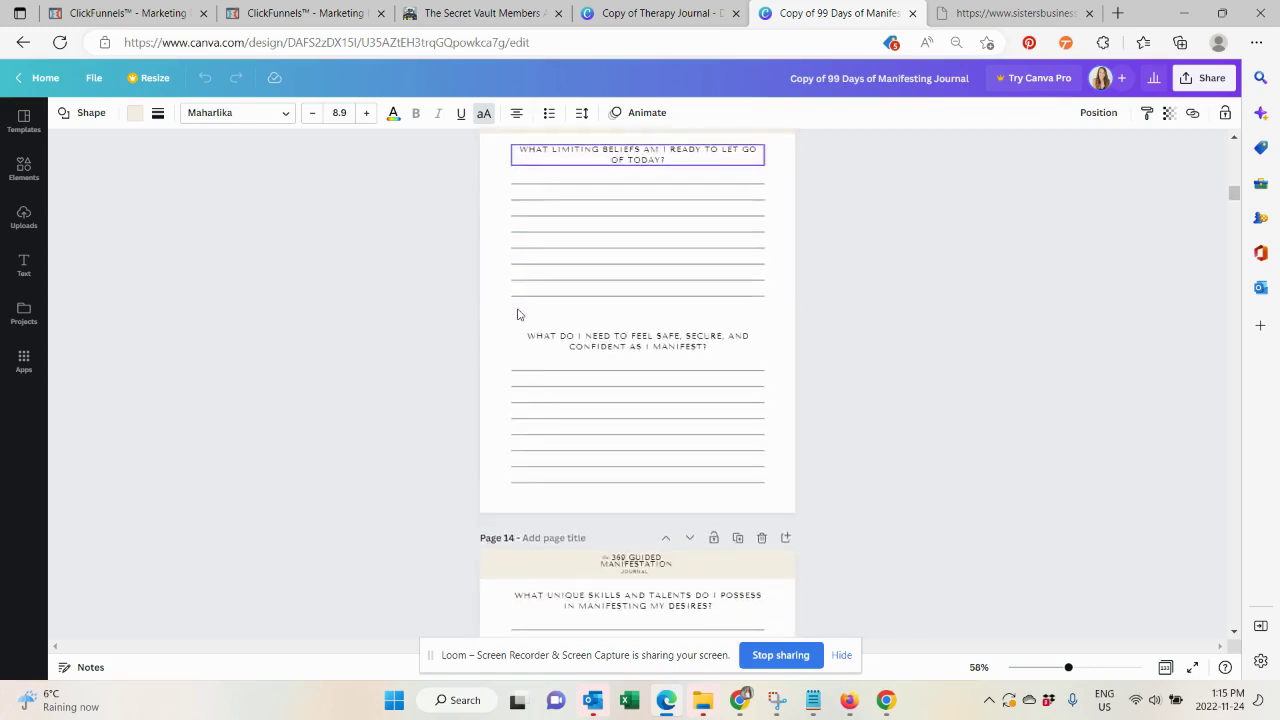
scroll(517, 314, "down", 5)
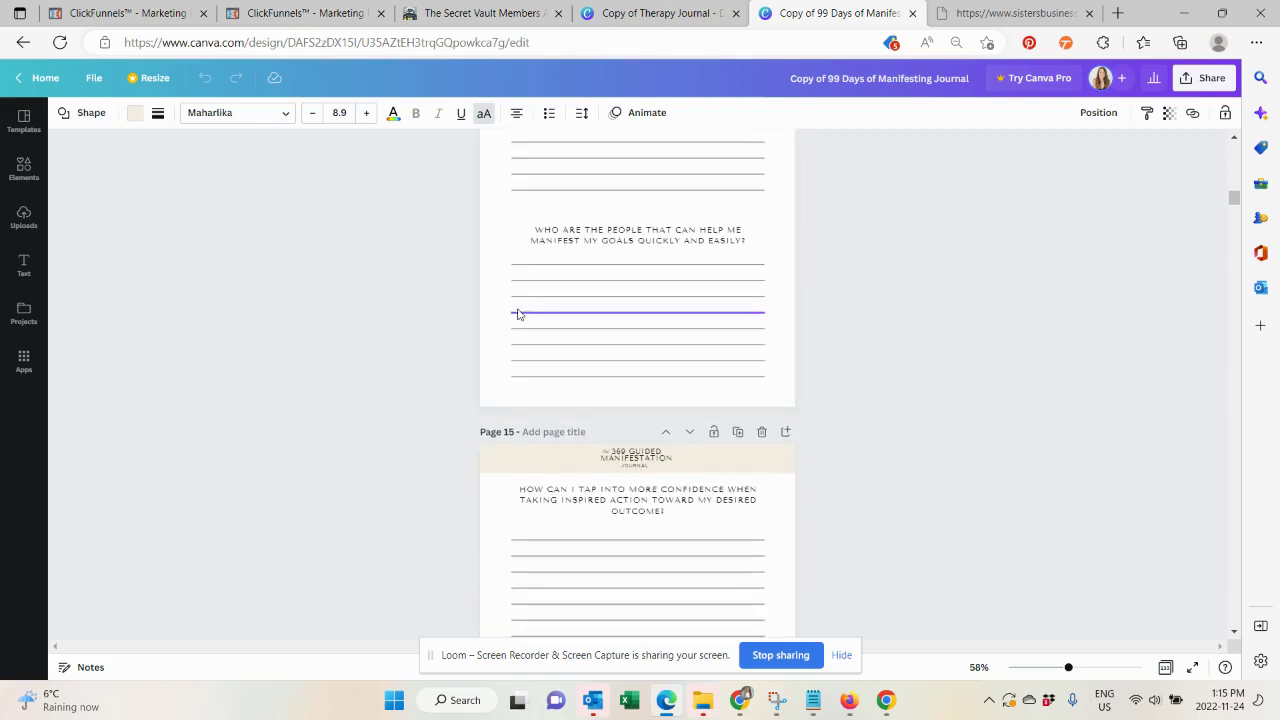
Glance over the Amazon gratitude journal results in Firefox.
left_click(848, 700)
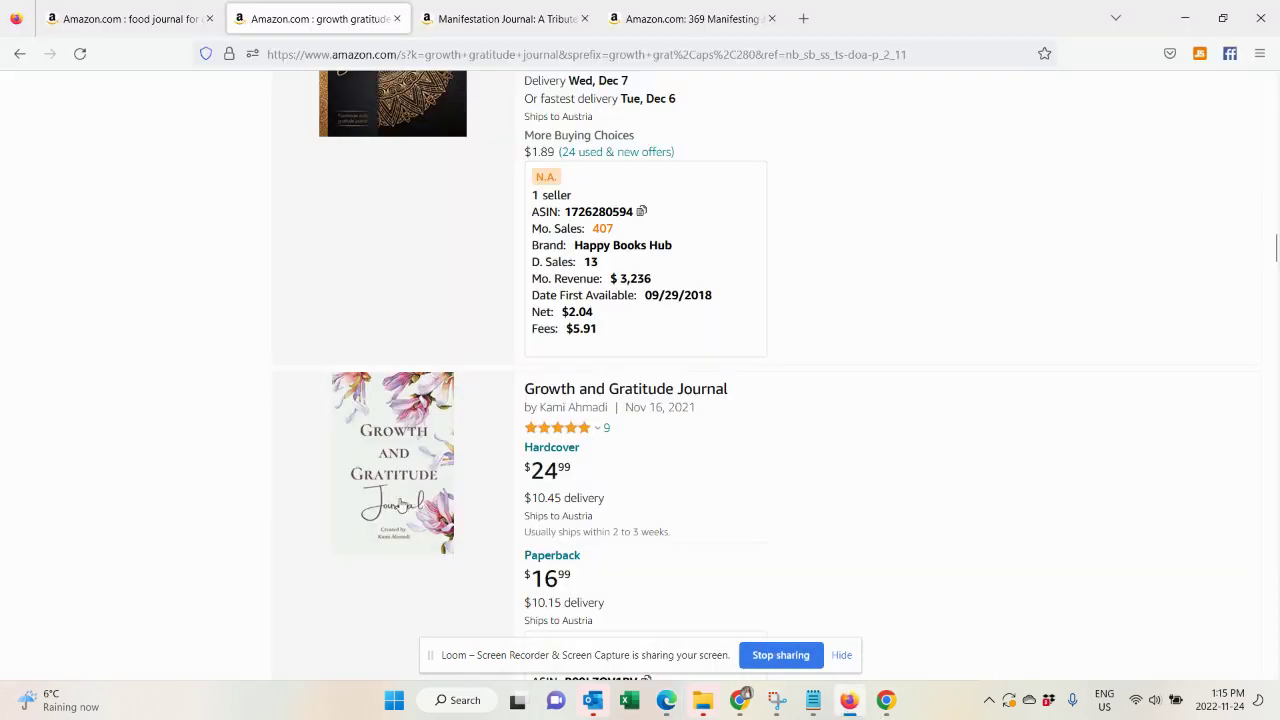
scroll(434, 471, "up", 2)
scroll(434, 471, "down", 7)
scroll(434, 471, "down", 1)
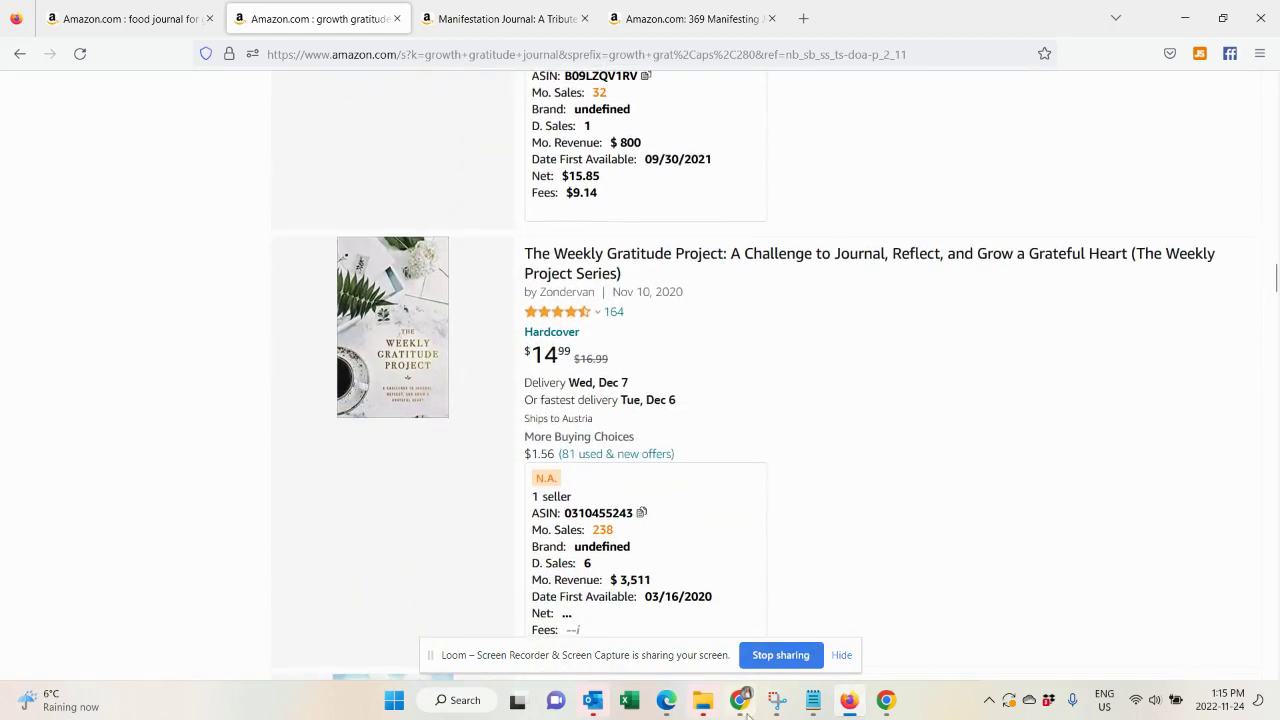
Open ecombossbabes.com/theclub in a new Chrome tab using the 'ec' autocomplete.
mouse_move(746, 714)
left_click(766, 640)
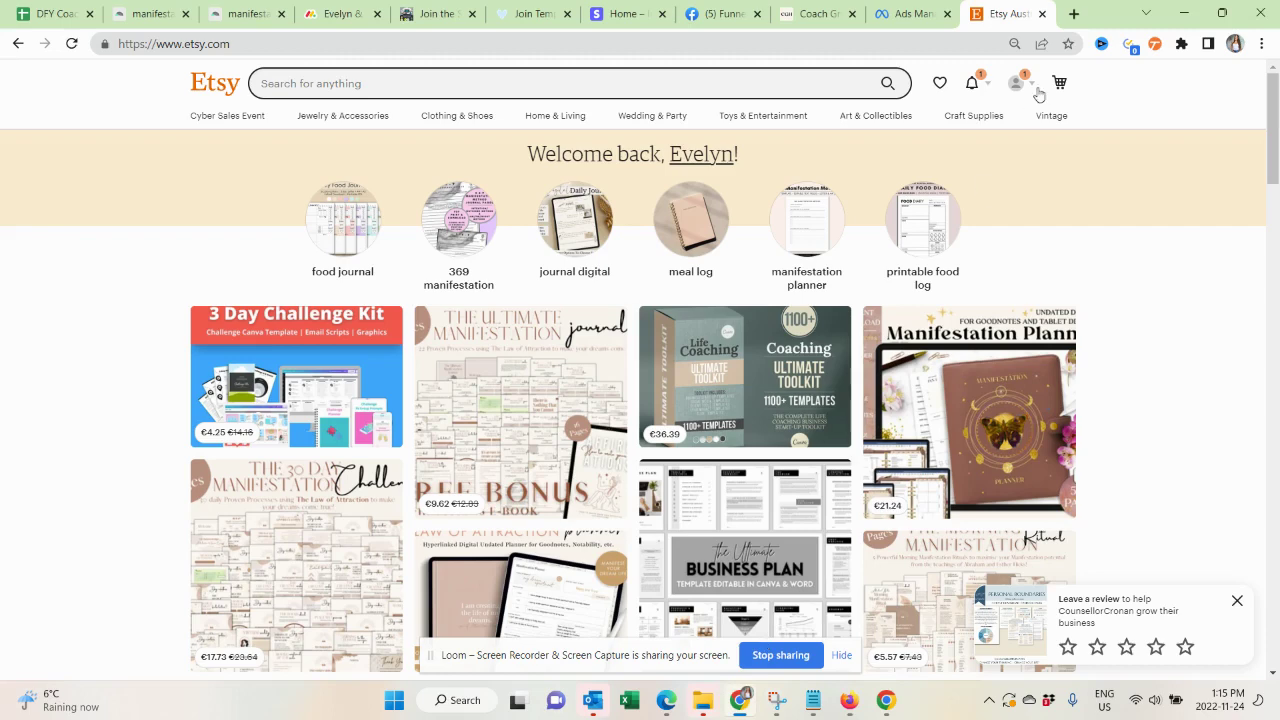
left_click(1075, 14)
type("ec")
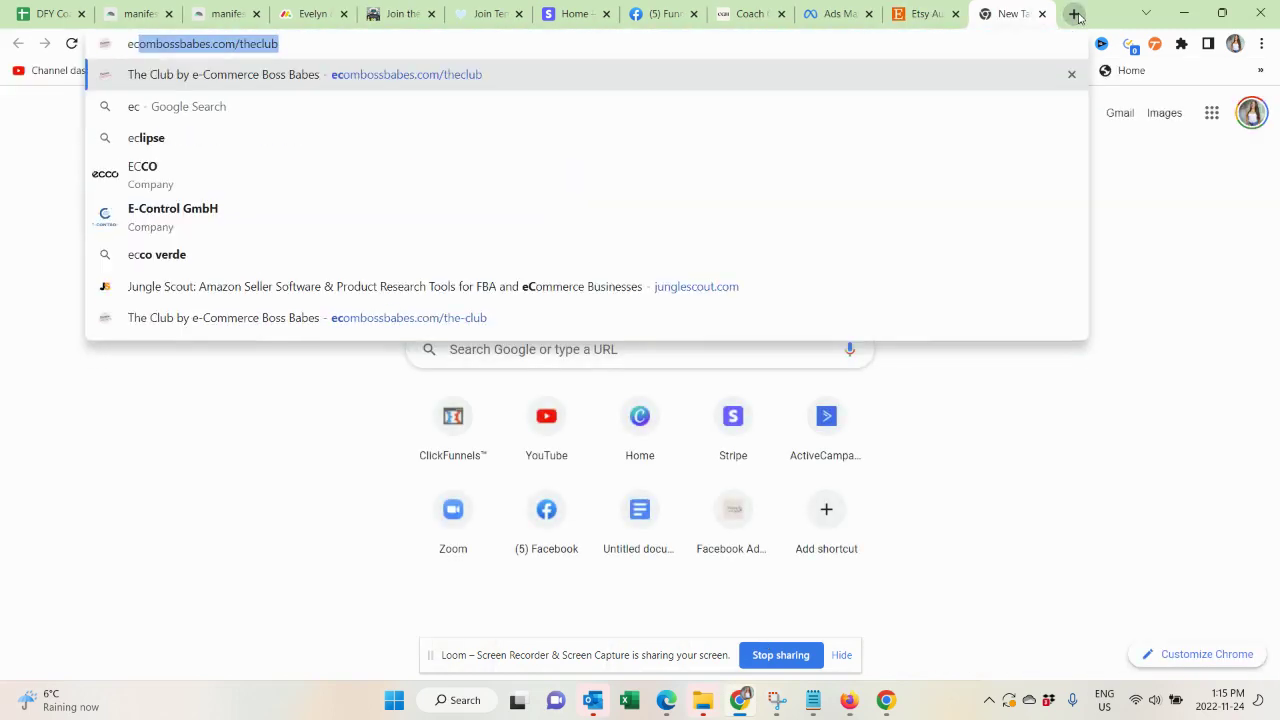
key("Return")
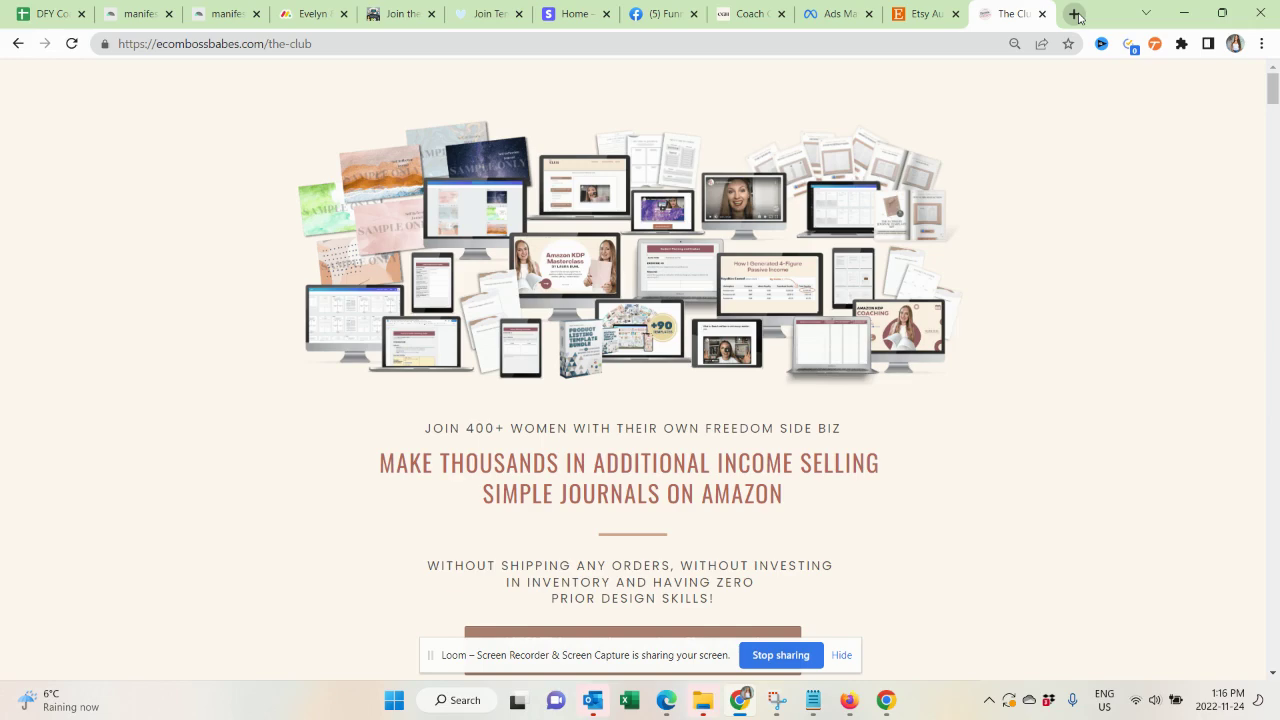
Scroll through The Club page's testimonials, pricing and FAQs.
scroll(664, 379, "down", 2)
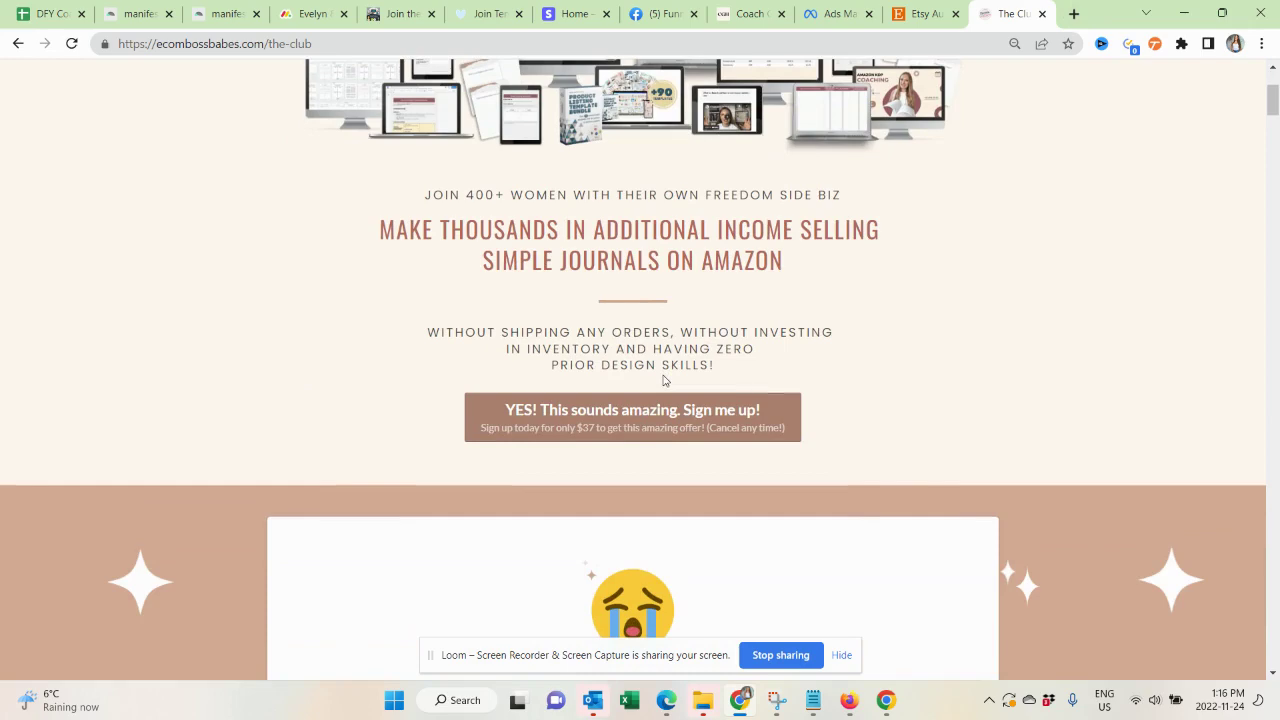
scroll(663, 380, "down", 2)
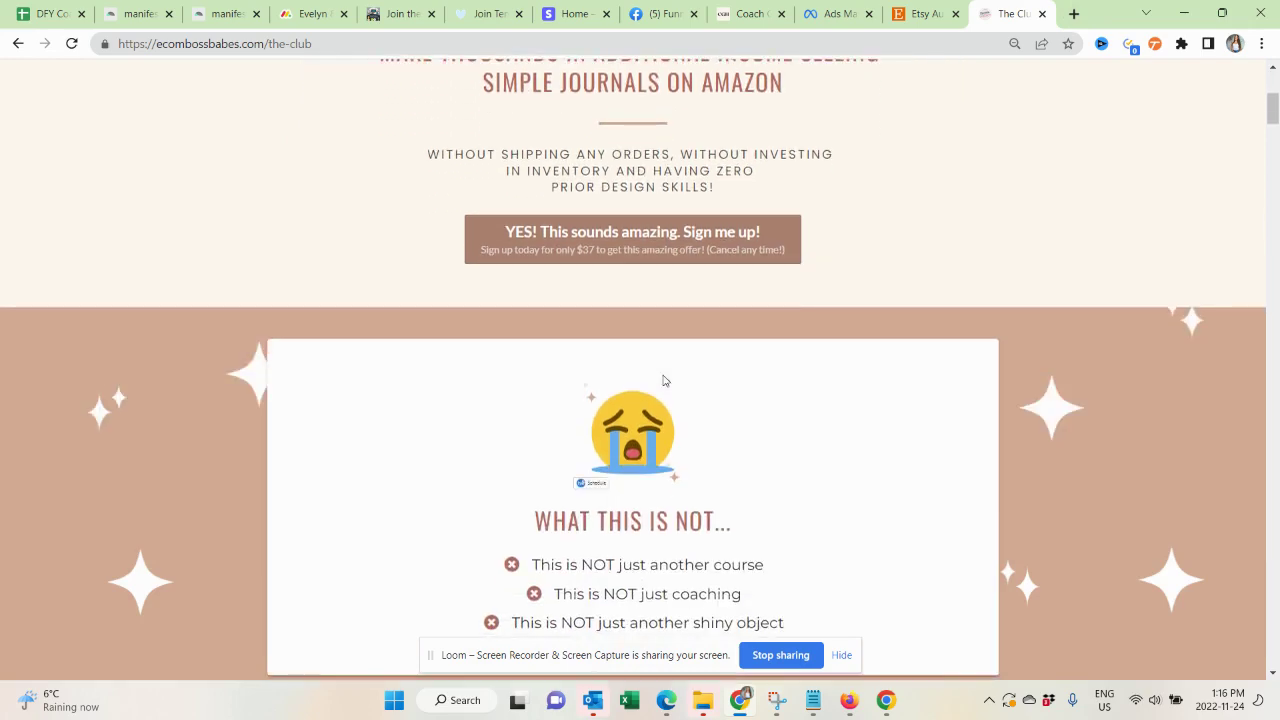
scroll(664, 380, "up", 3)
scroll(664, 380, "down", 10)
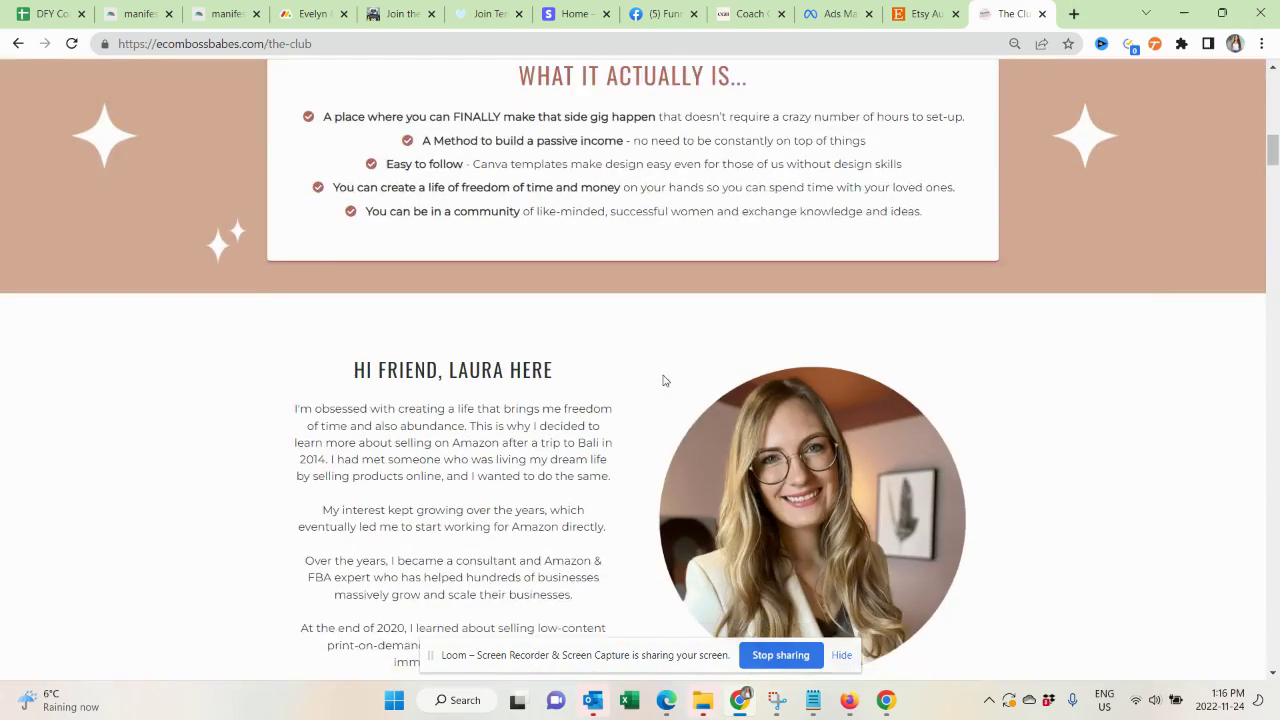
scroll(663, 380, "down", 10)
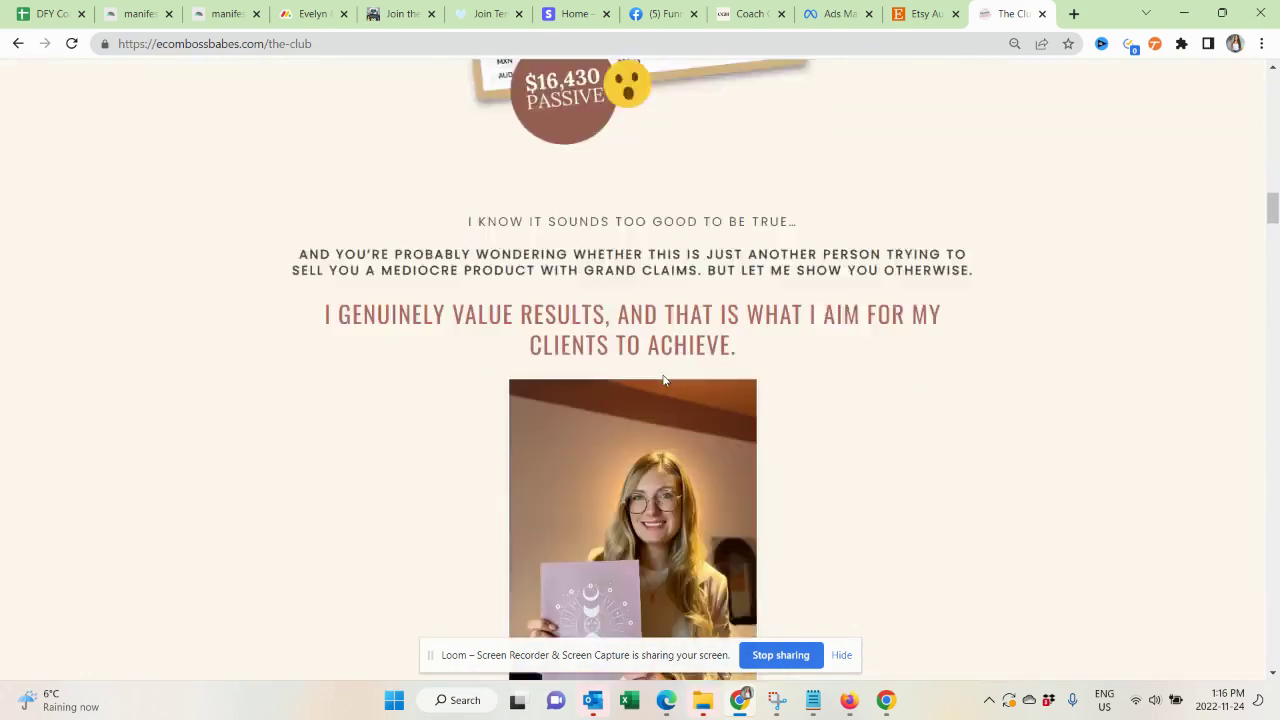
scroll(663, 380, "down", 3)
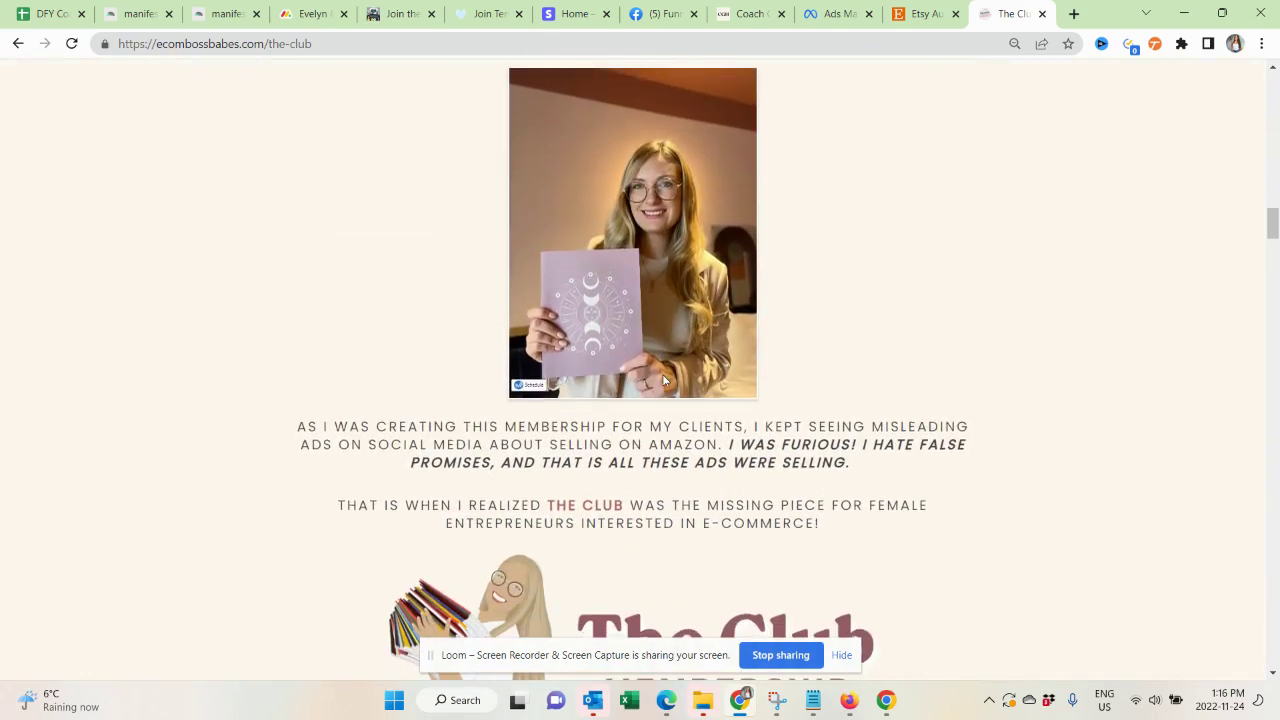
scroll(662, 378, "down", 15)
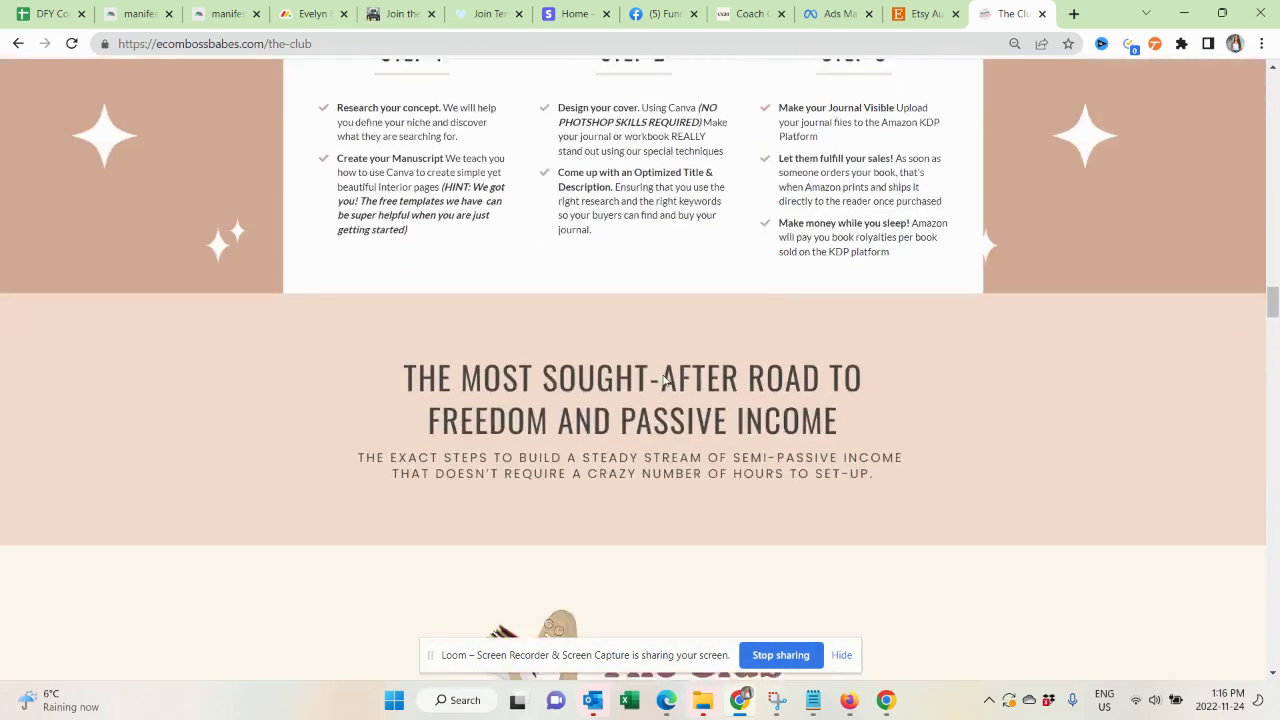
scroll(663, 380, "down", 15)
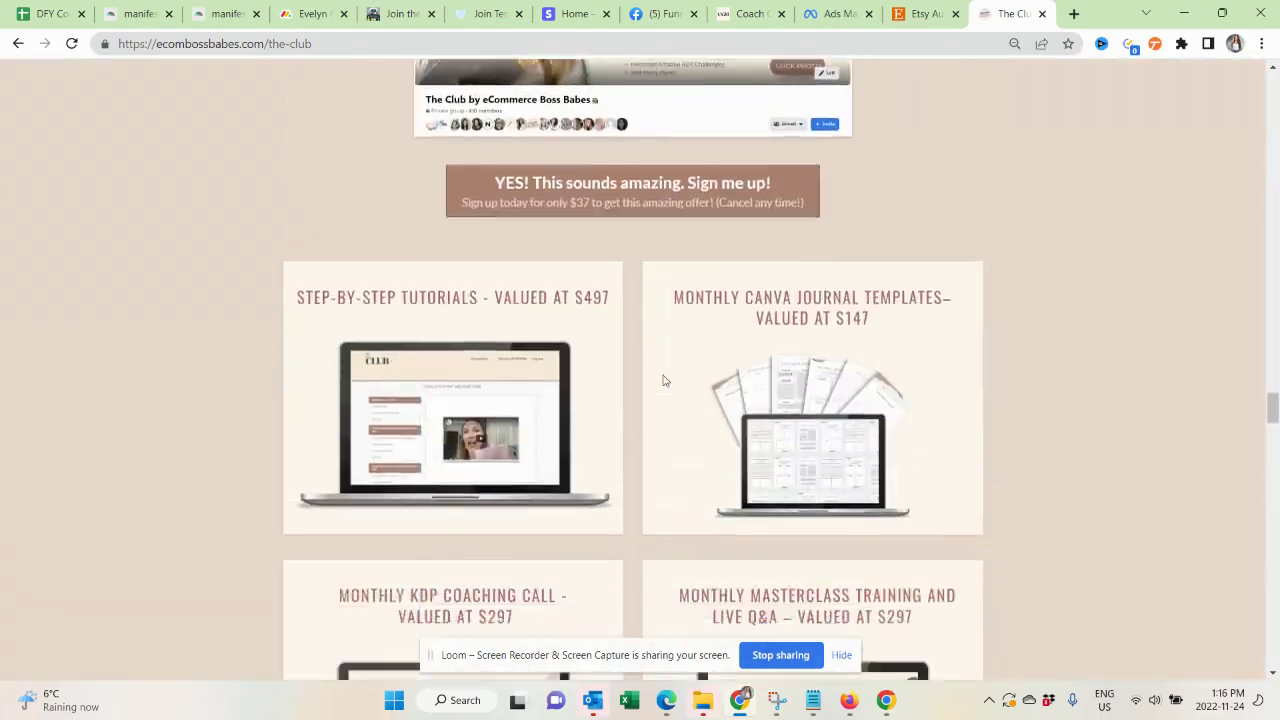
scroll(663, 380, "down", 5)
scroll(663, 380, "up", 20)
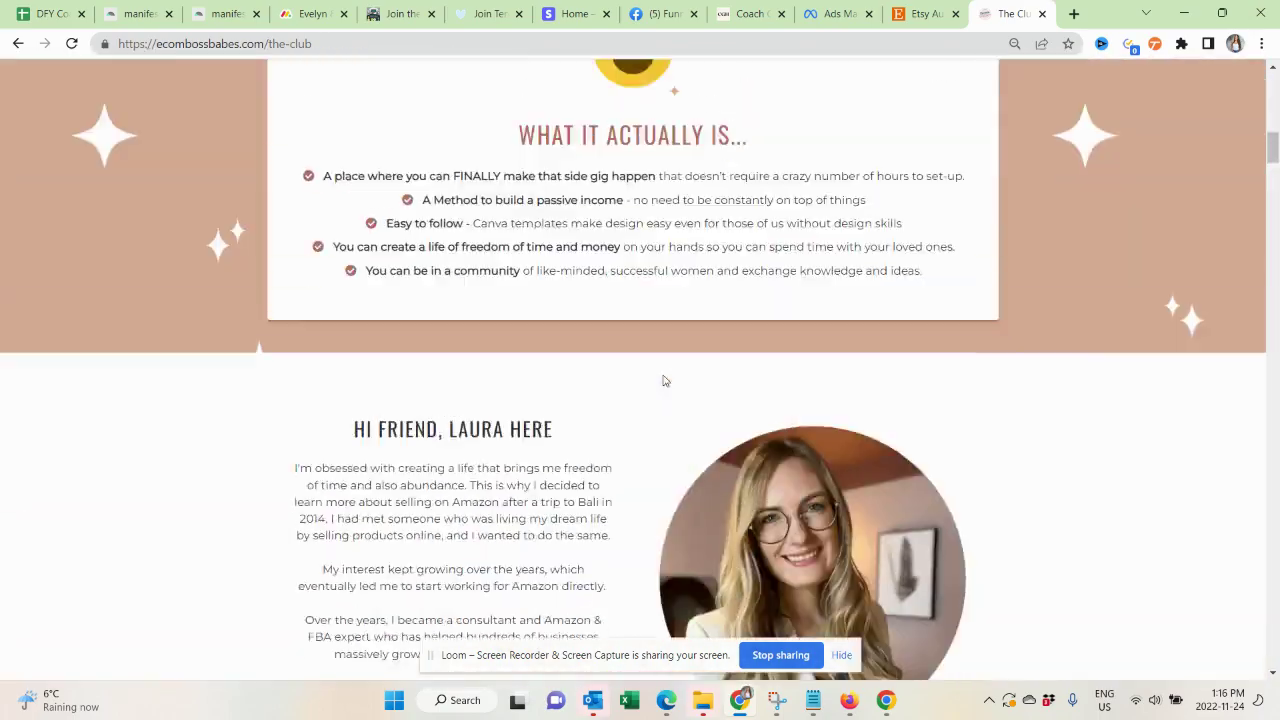
scroll(663, 380, "down", 10)
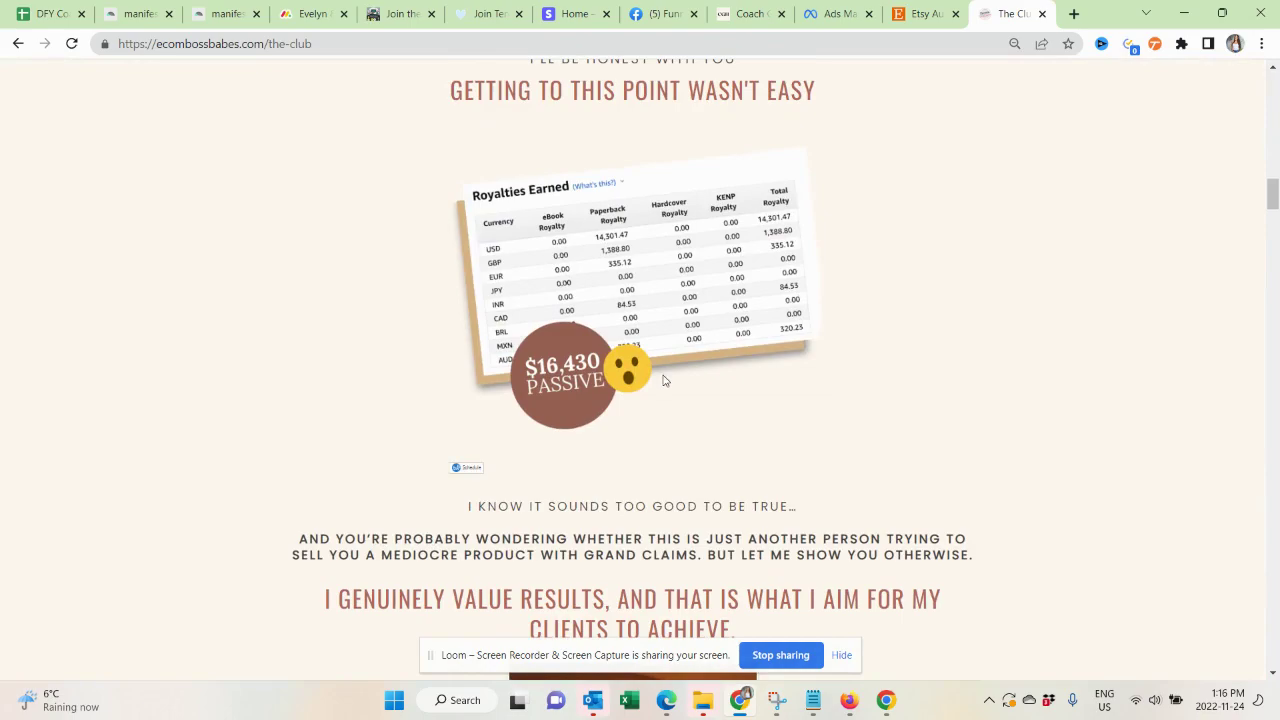
scroll(663, 380, "down", 15)
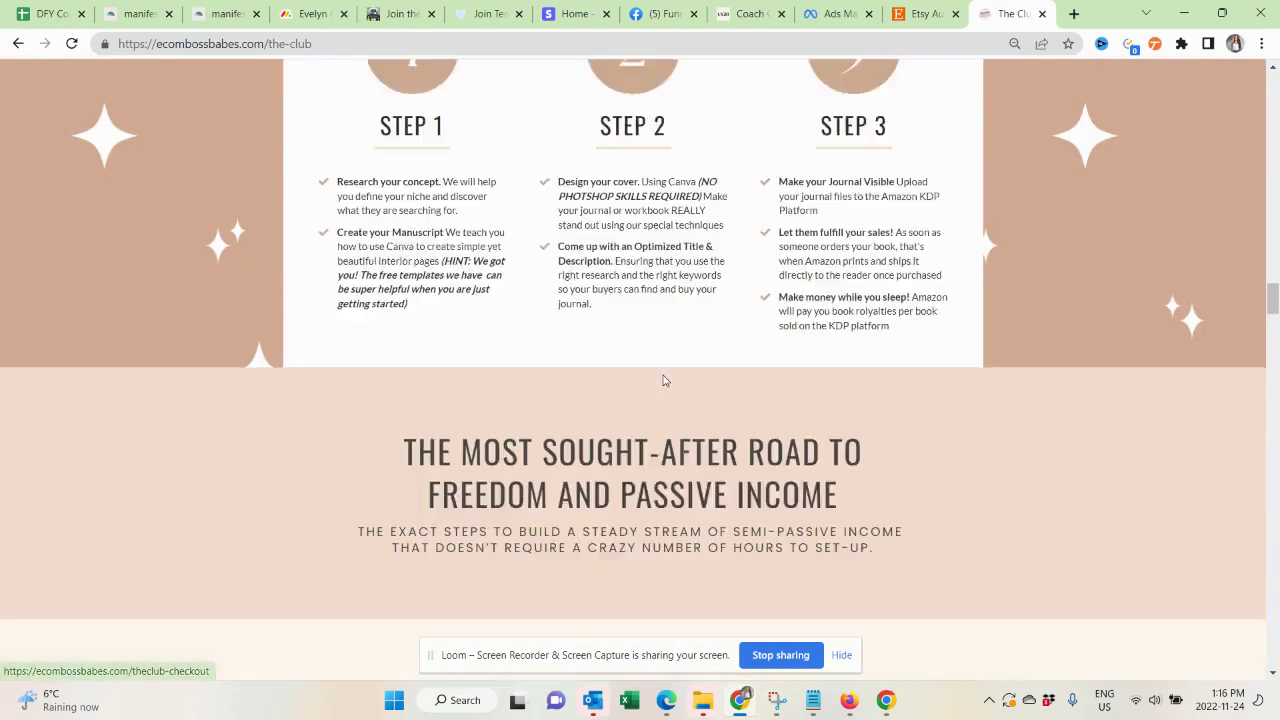
scroll(663, 380, "down", 15)
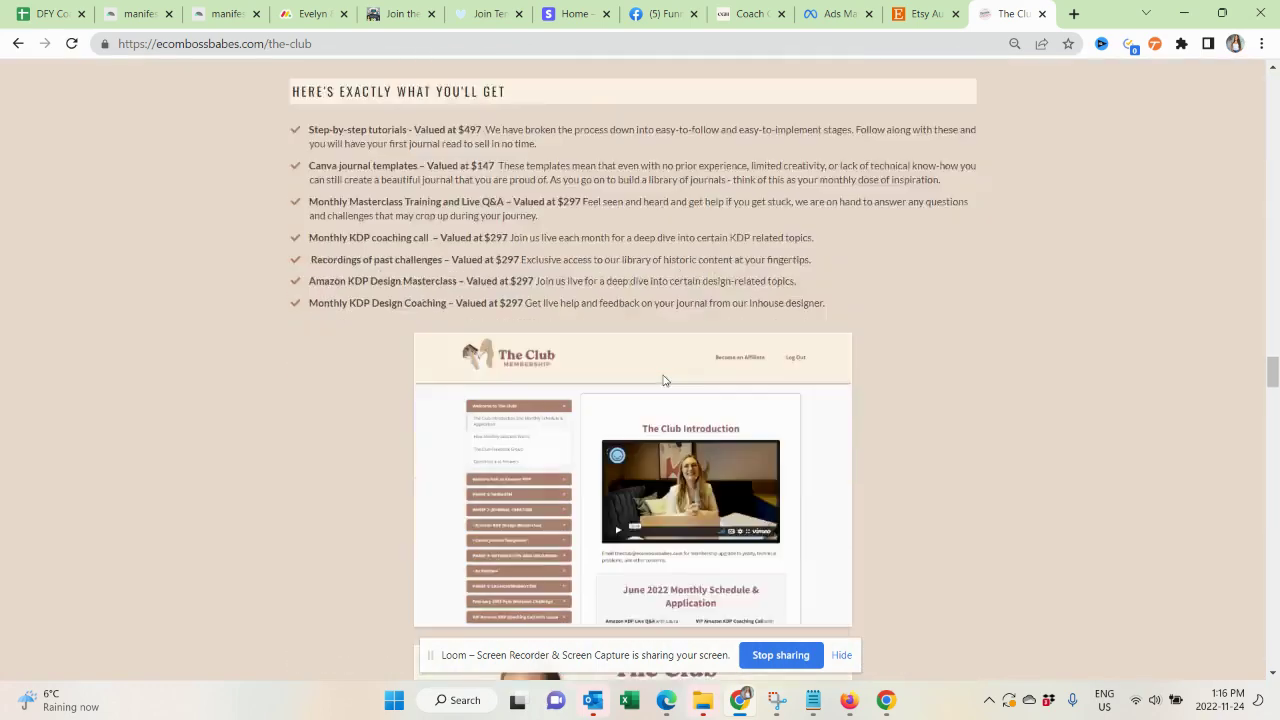
scroll(665, 380, "down", 3)
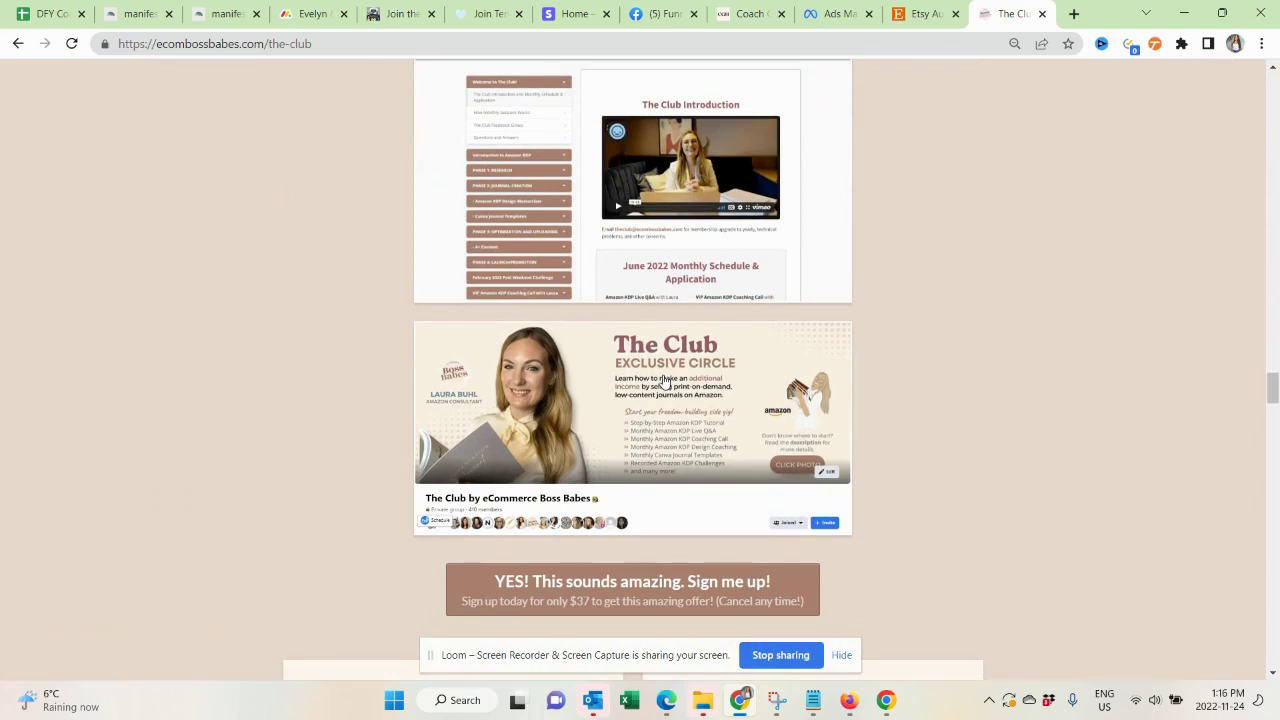
scroll(665, 380, "down", 5)
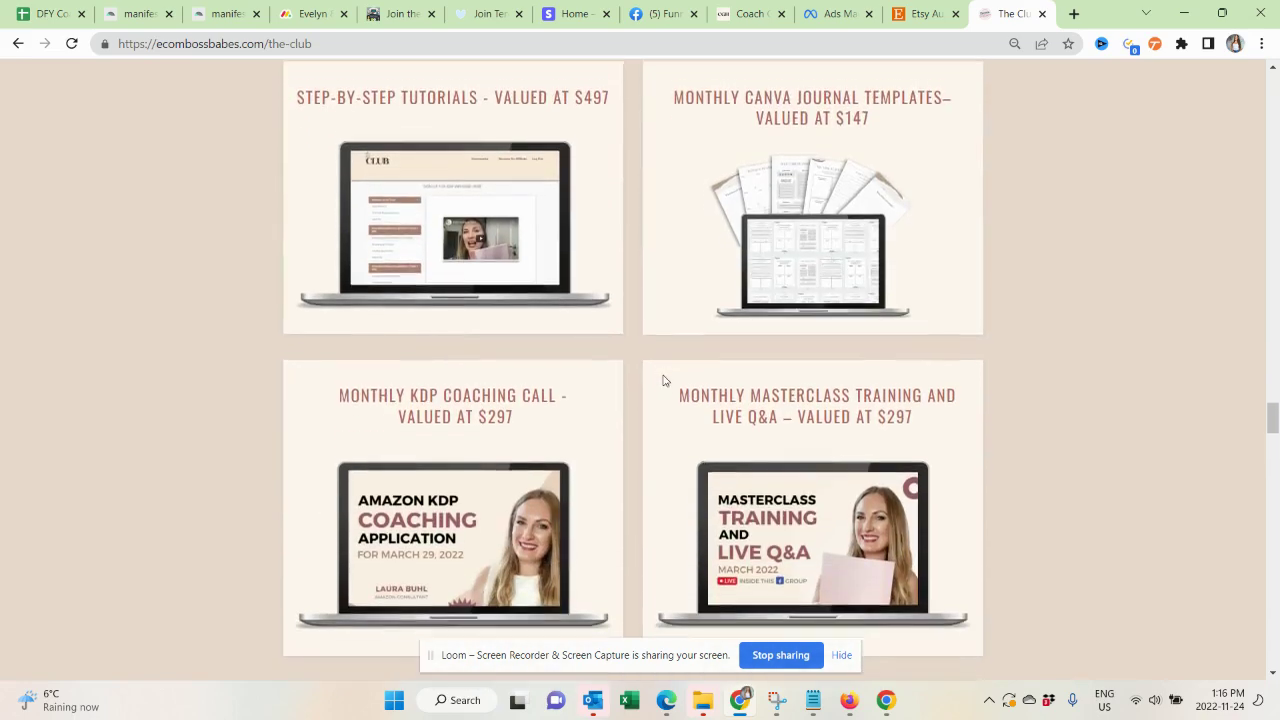
Peek at The Template Creators Society tab, then finish reading The Club's sign-up section.
left_click(497, 8)
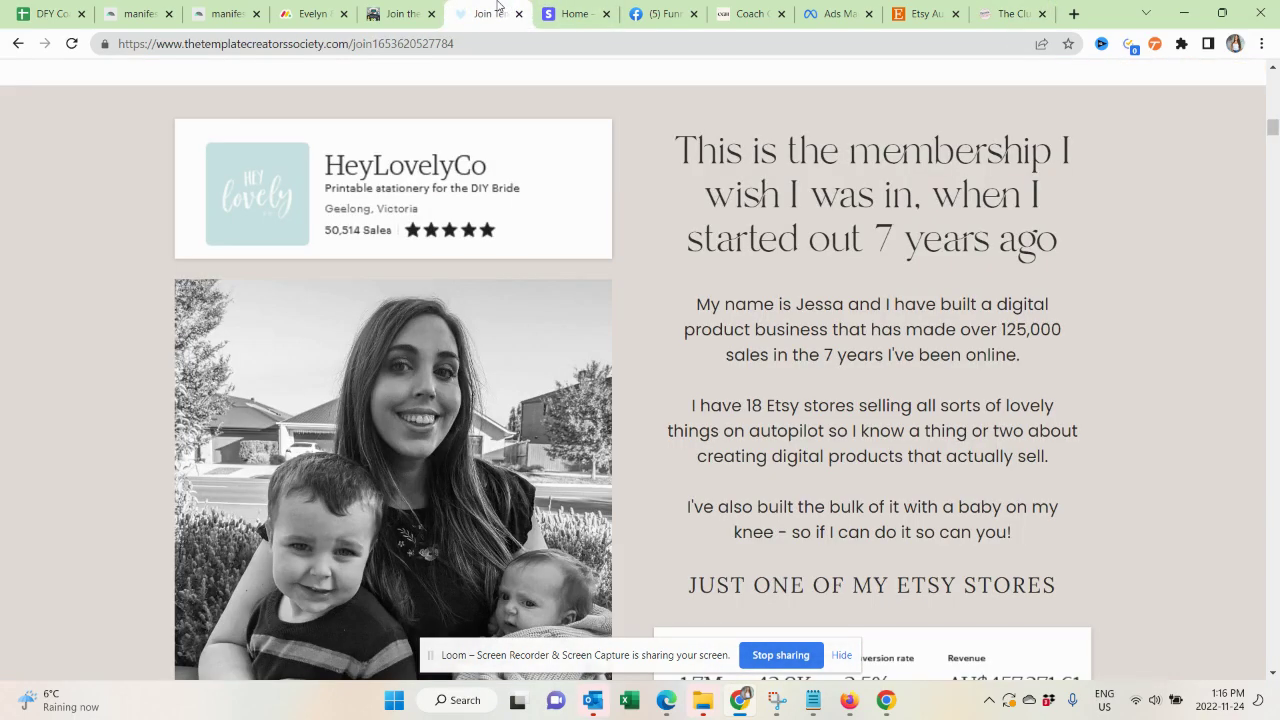
scroll(748, 404, "down", 5)
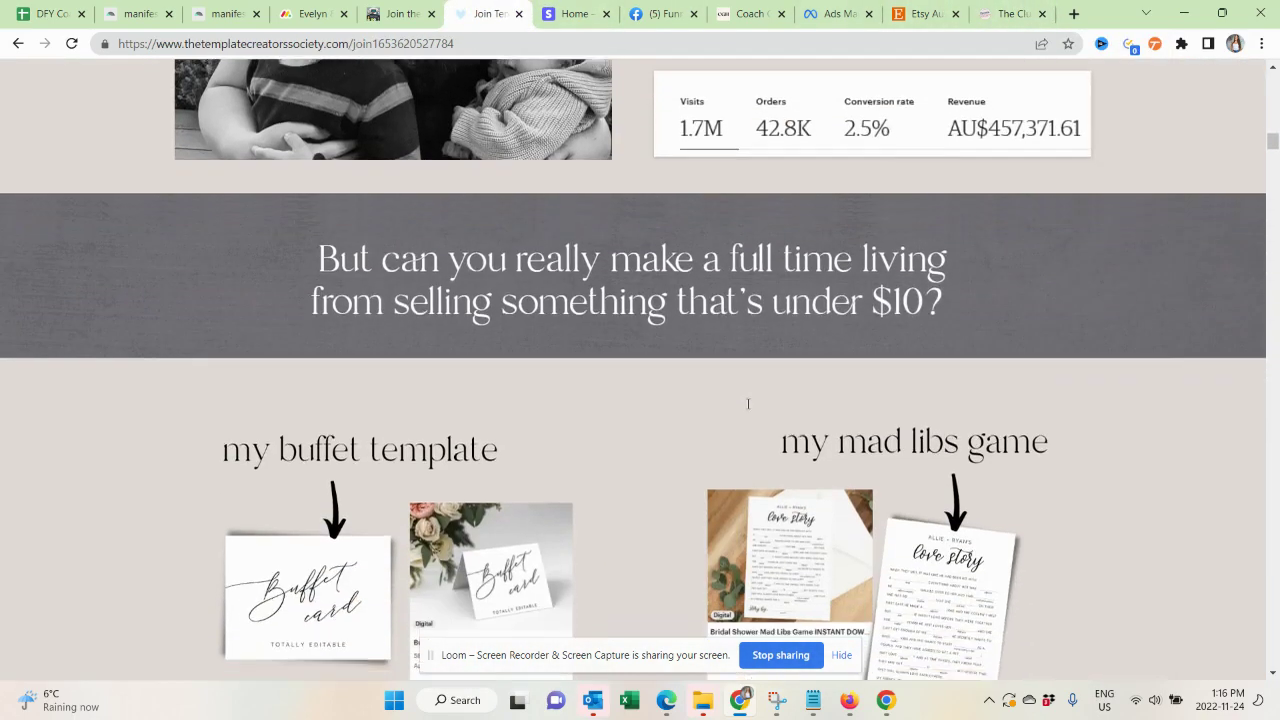
left_click(983, 10)
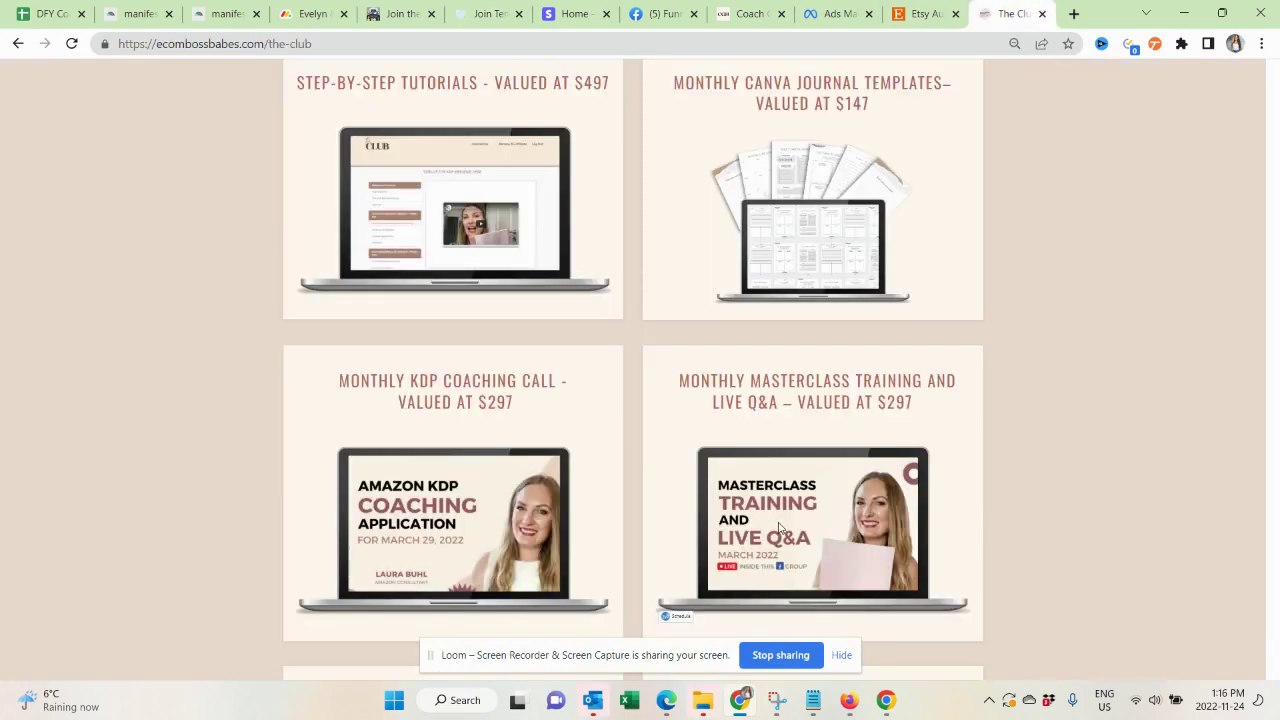
scroll(779, 527, "down", 8)
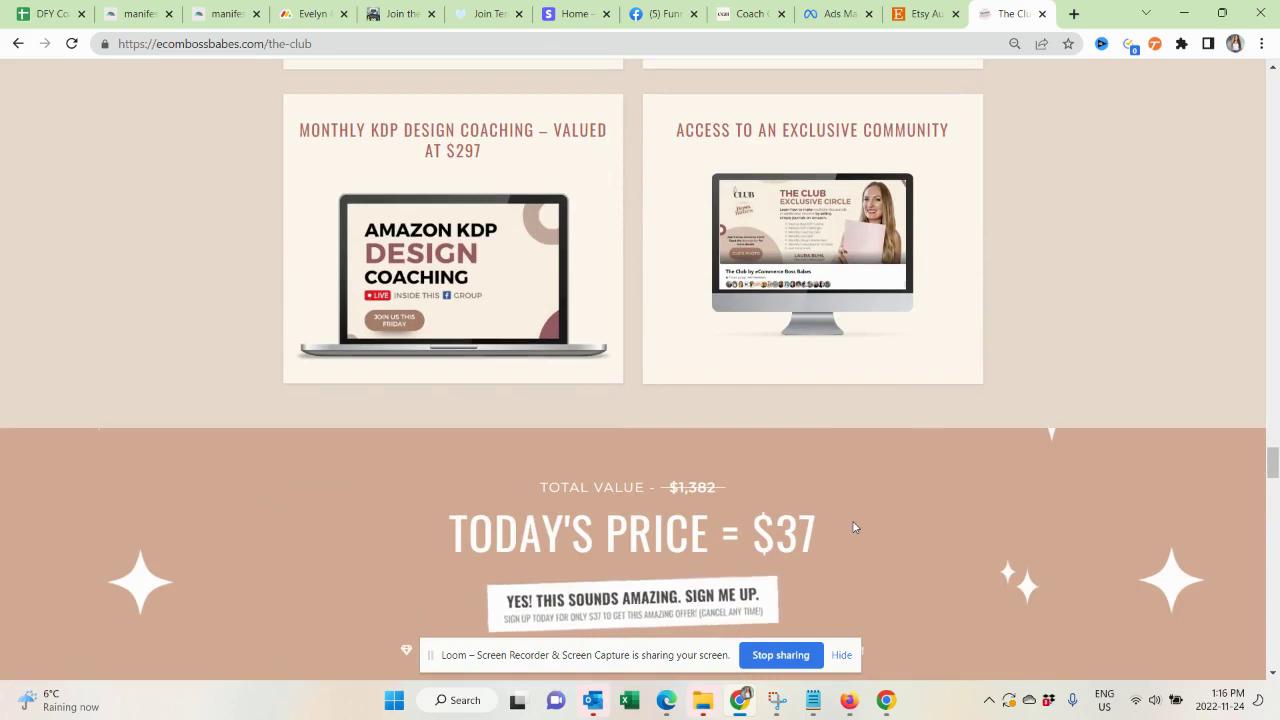
scroll(854, 527, "down", 6)
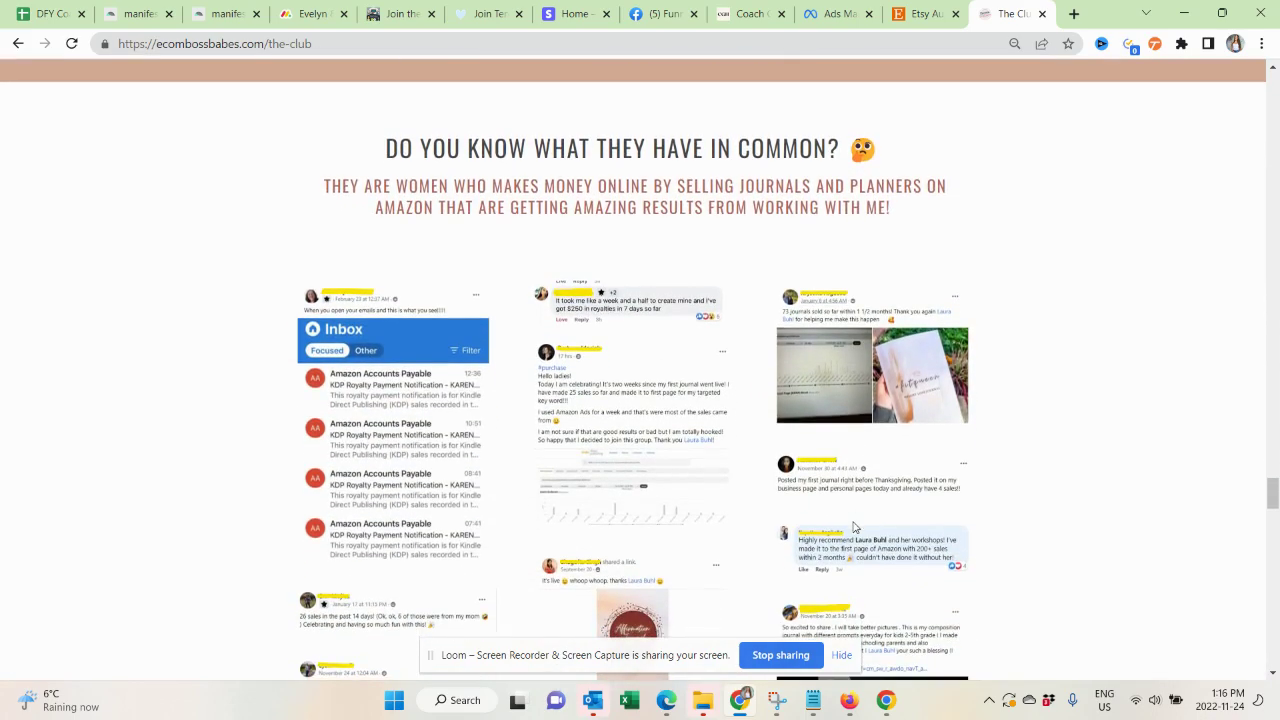
scroll(938, 390, "down", 4)
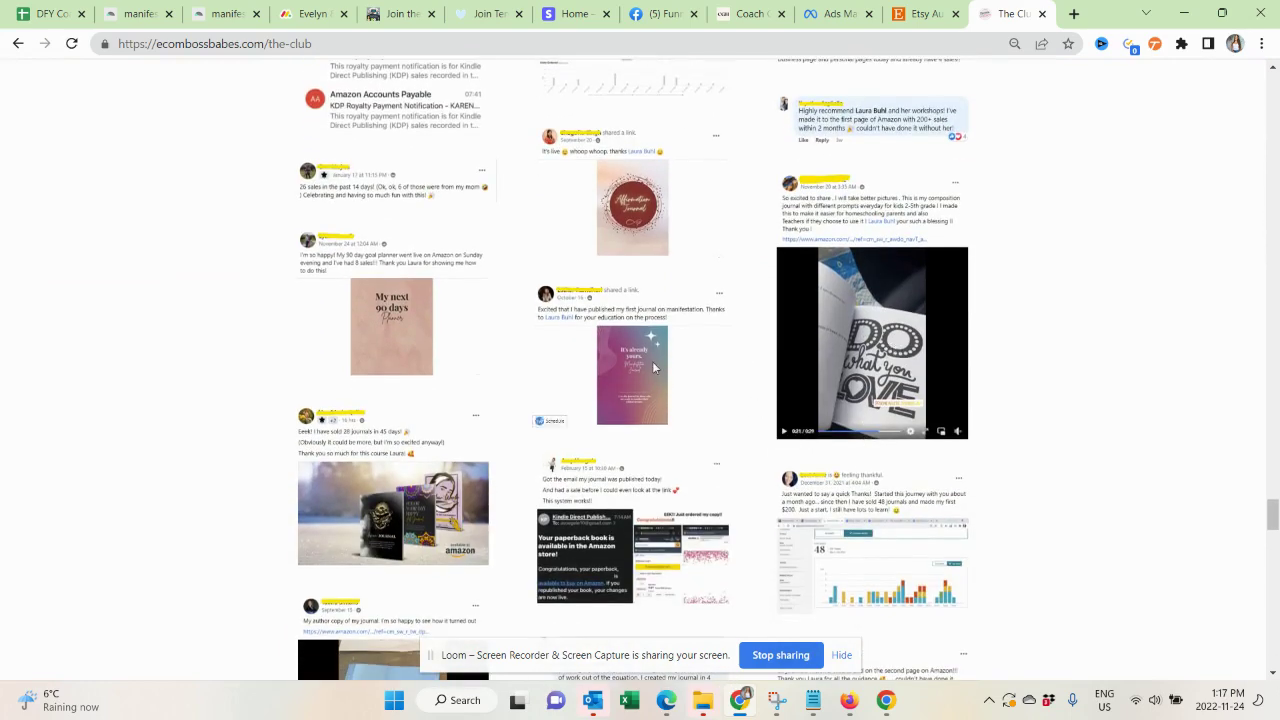
scroll(653, 368, "down", 7)
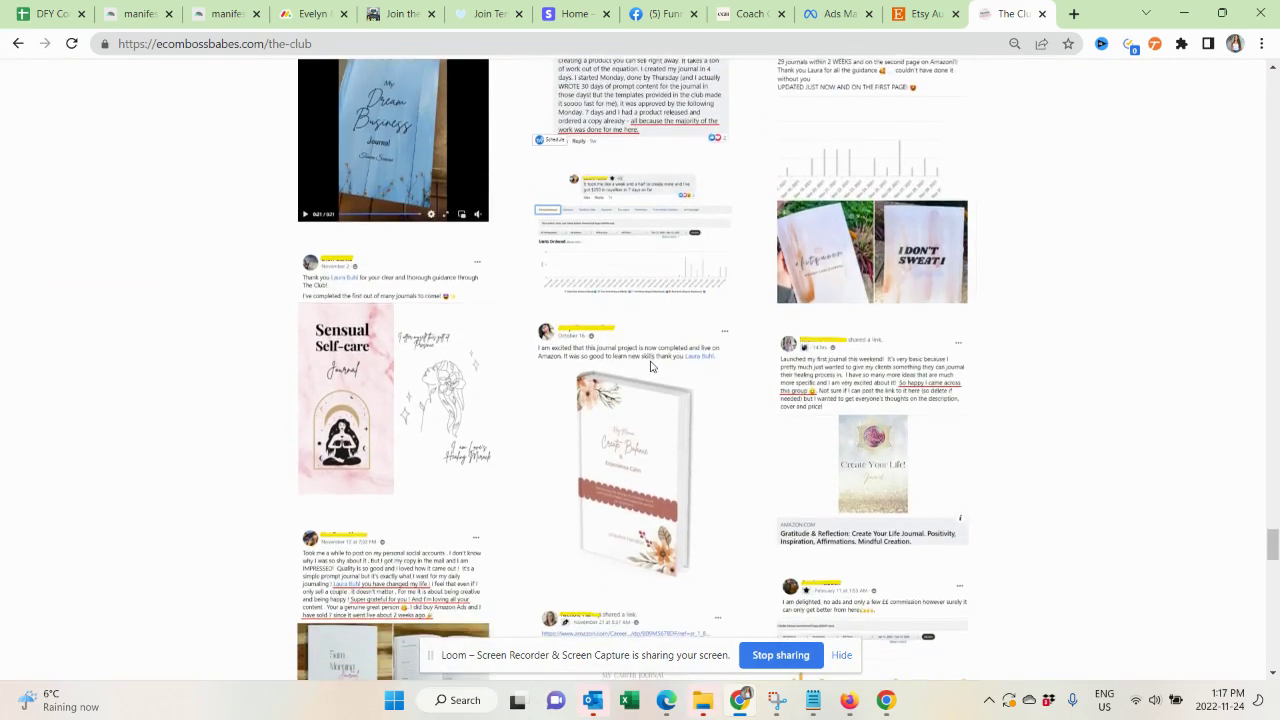
scroll(650, 366, "down", 5)
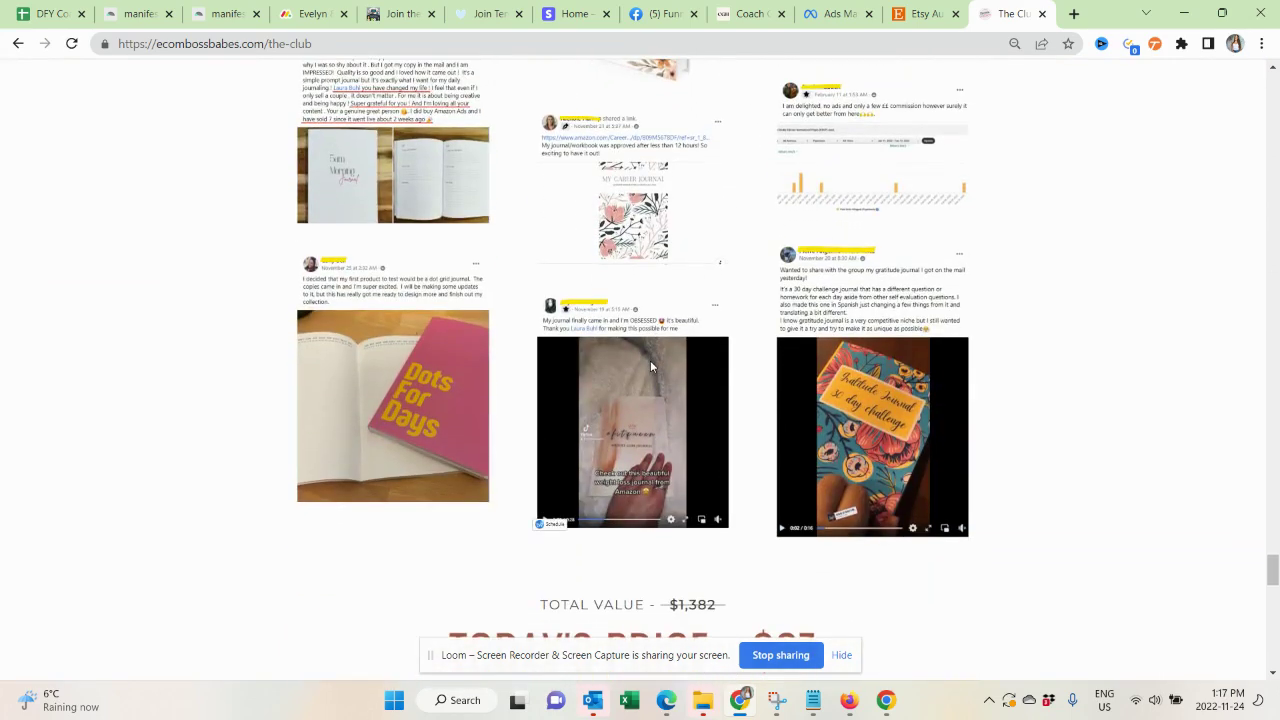
scroll(650, 366, "down", 8)
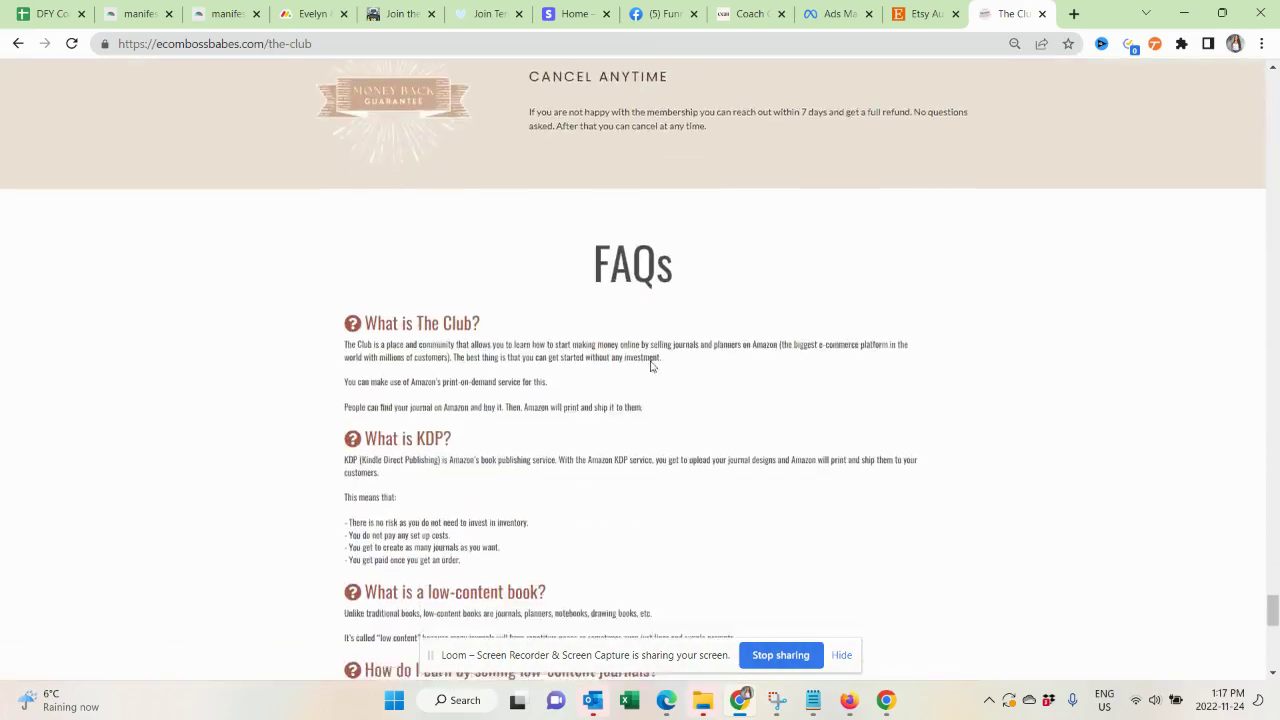
scroll(650, 366, "down", 6)
scroll(650, 366, "up", 20)
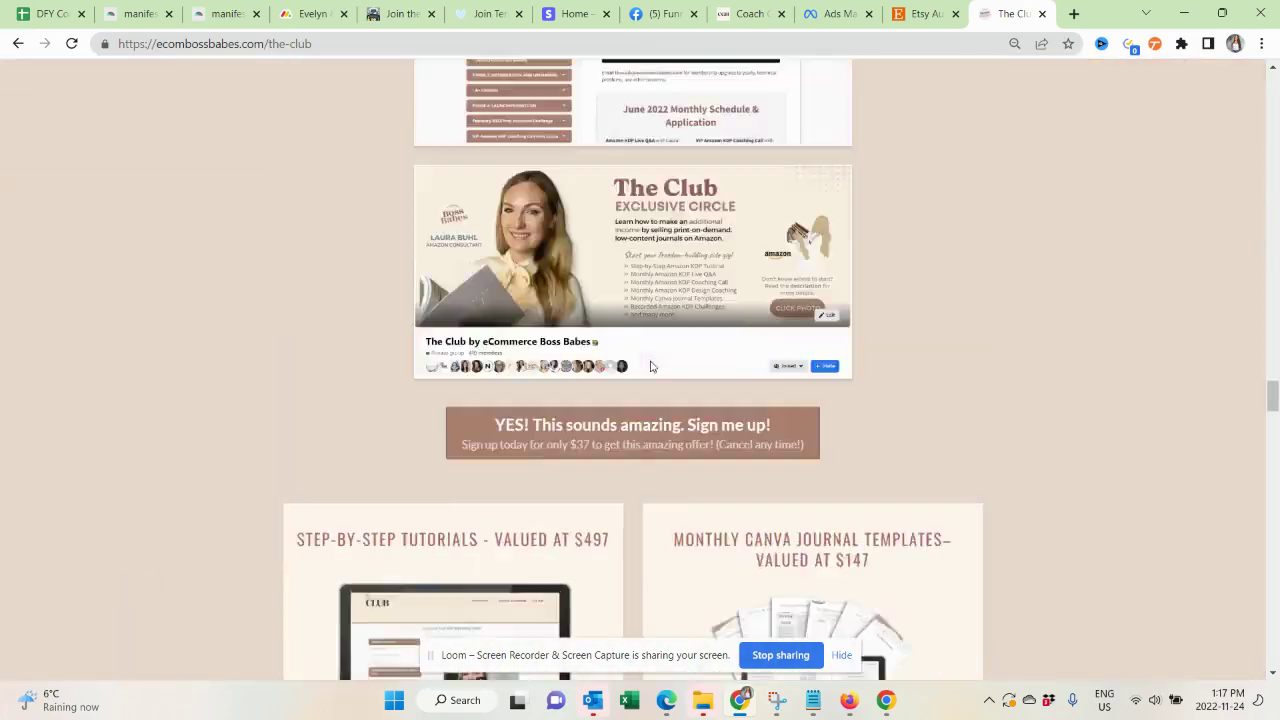
scroll(650, 366, "up", 10)
Return from the Coach Growth Hub order form to the journal sales page, scroll it, then view Etsy.
left_click(757, 9)
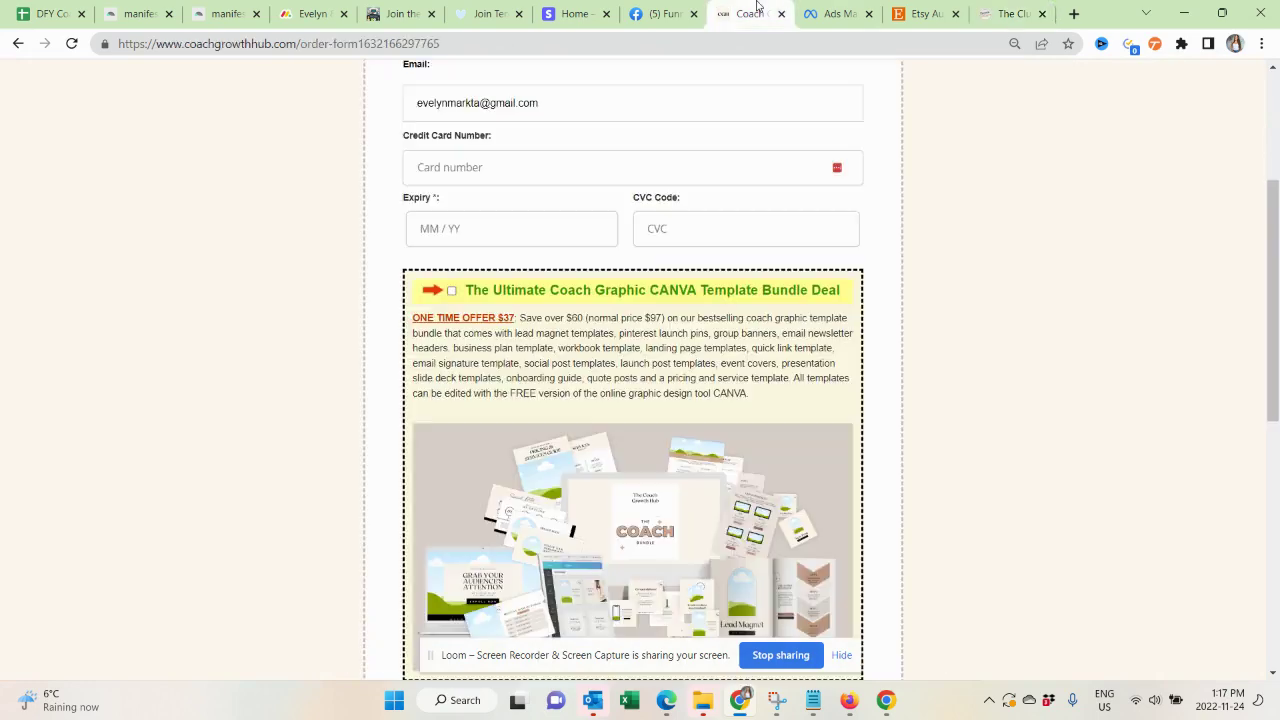
left_click(17, 44)
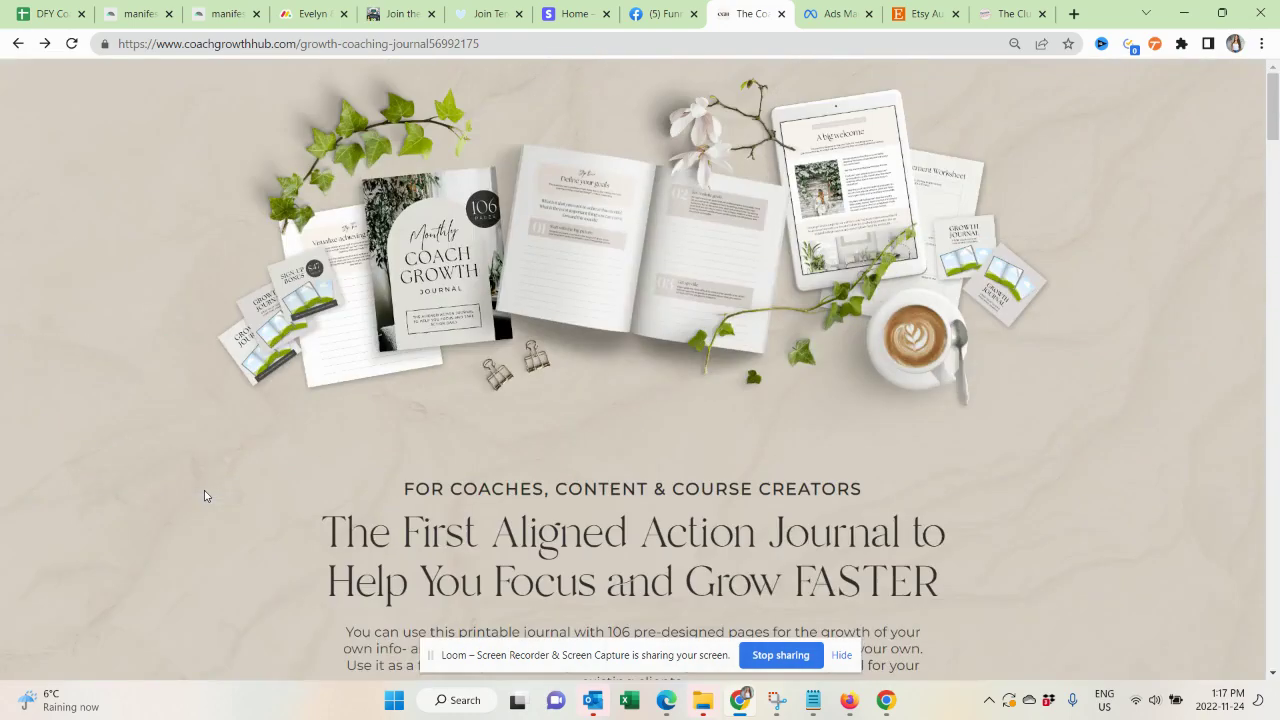
scroll(204, 496, "down", 7)
scroll(204, 496, "down", 2)
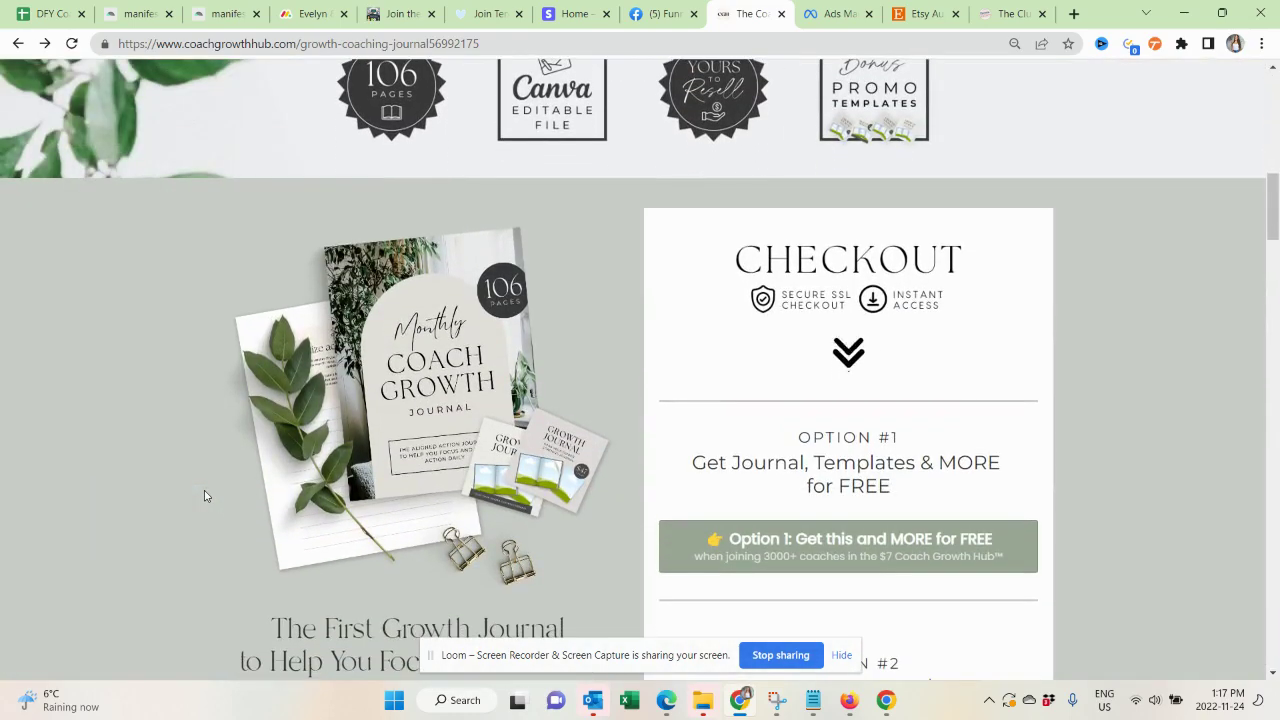
scroll(228, 468, "down", 13)
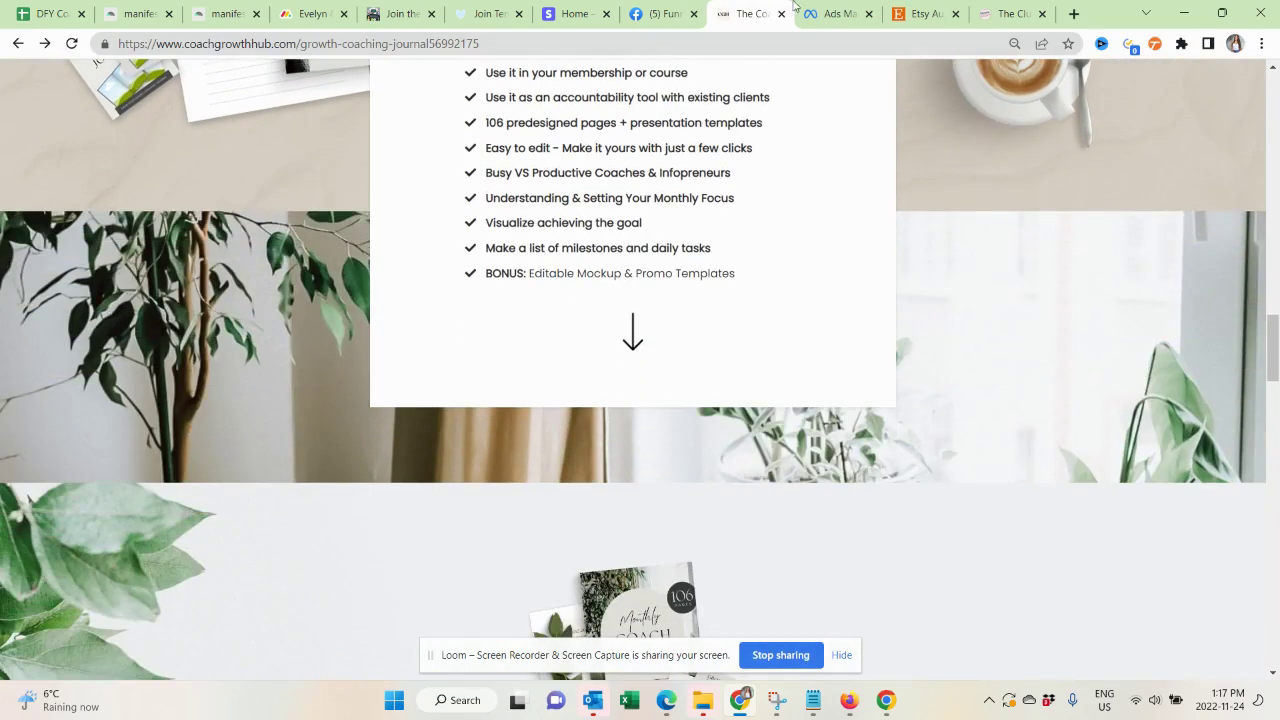
left_click(912, 14)
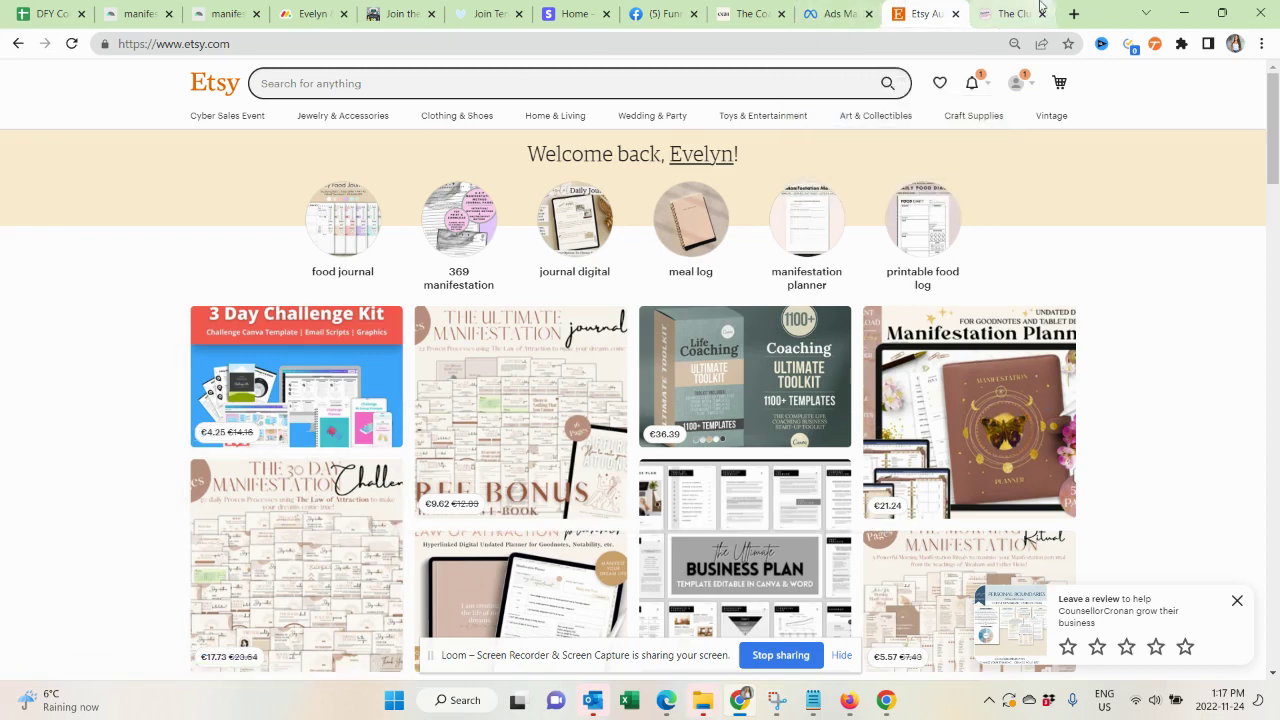
Scroll the Amazon results to the Gratitude Journal for Women listing with 431 monthly sales.
left_click(850, 703)
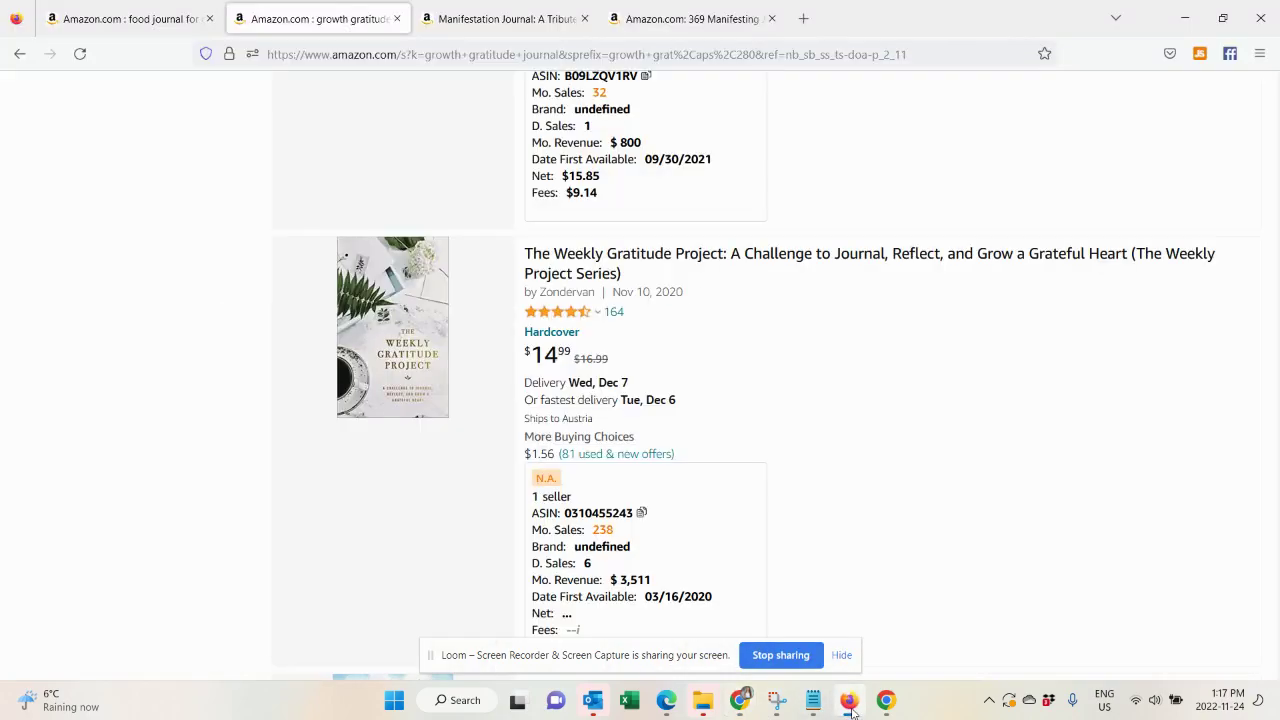
scroll(969, 360, "up", 10)
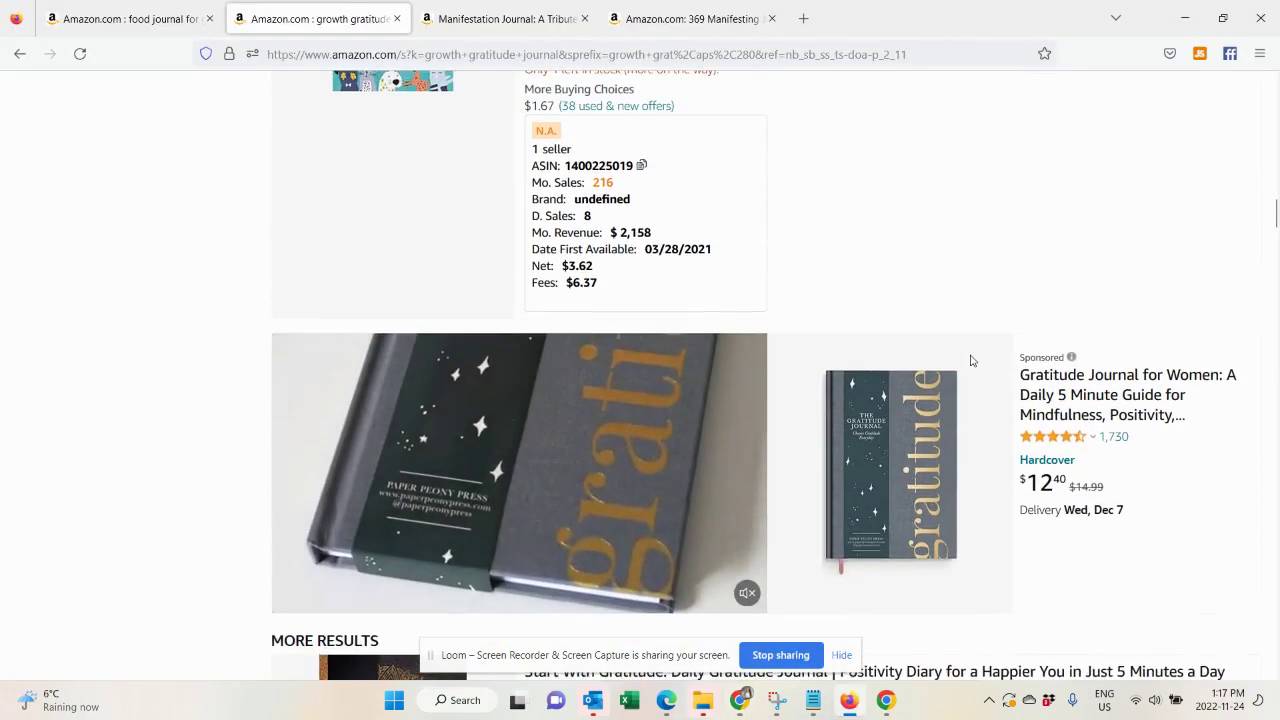
scroll(969, 360, "up", 9)
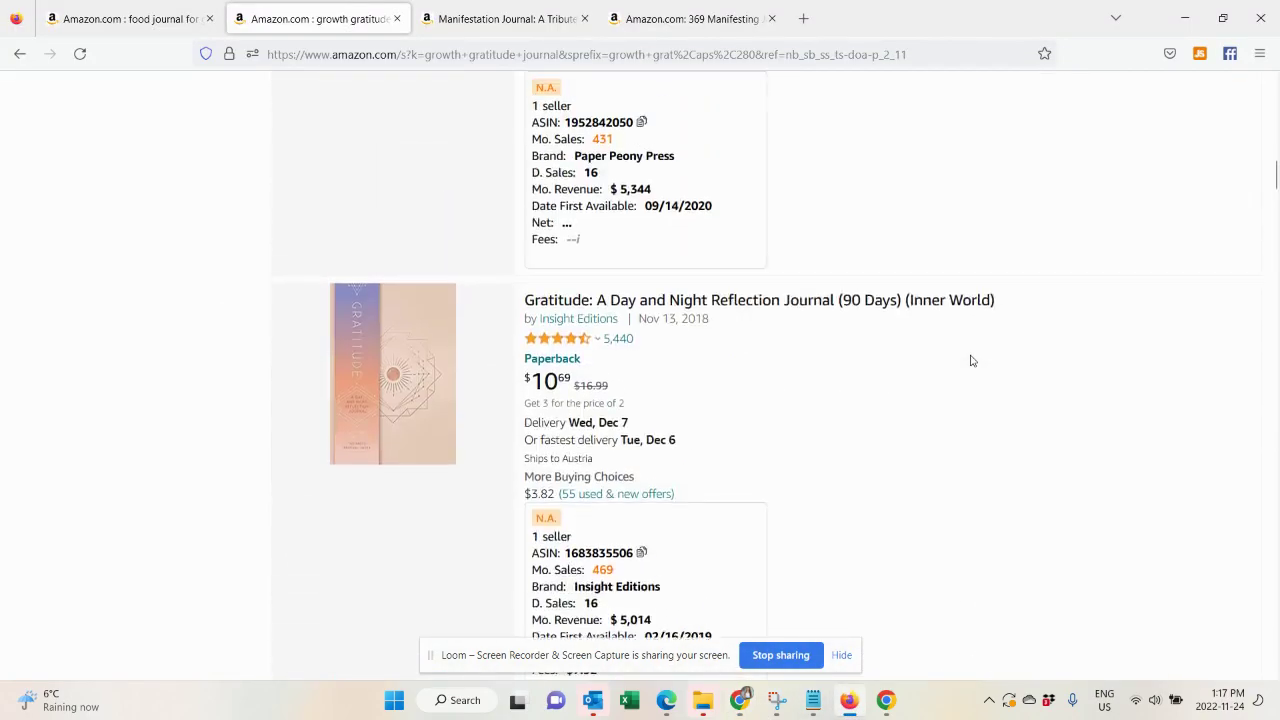
scroll(970, 360, "up", 6)
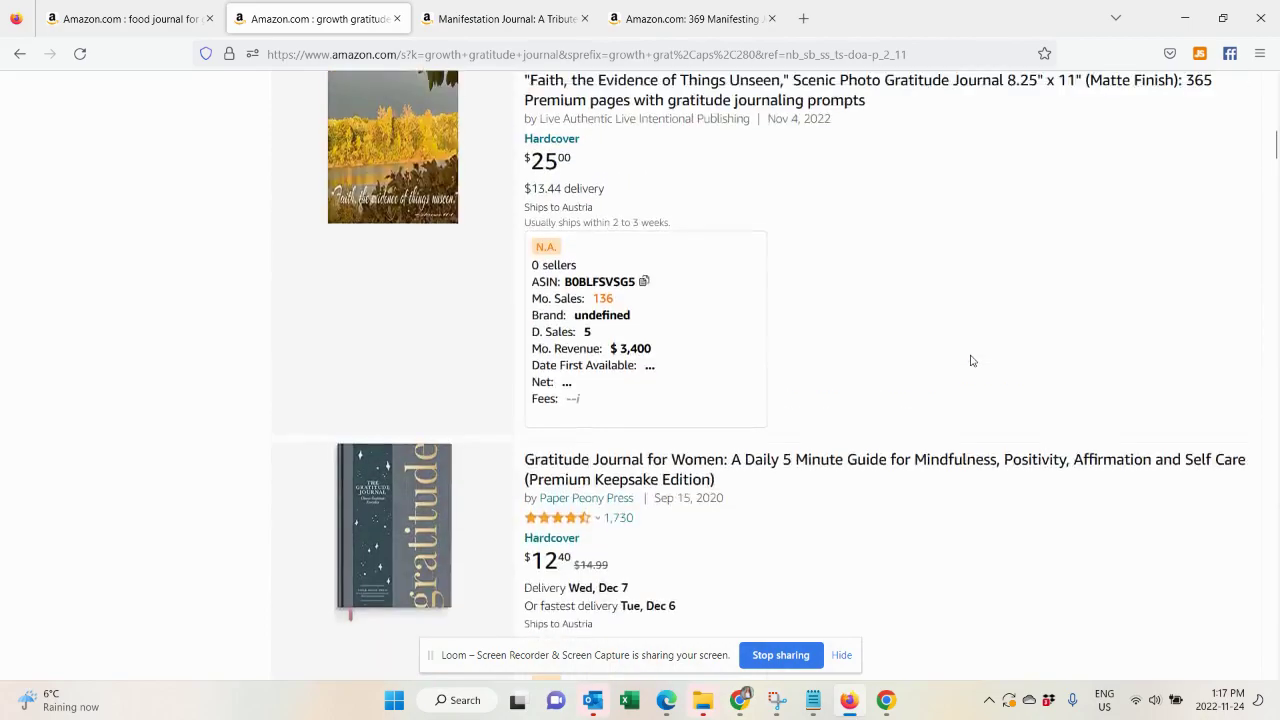
scroll(969, 360, "up", 9)
scroll(969, 360, "down", 4)
scroll(970, 360, "down", 3)
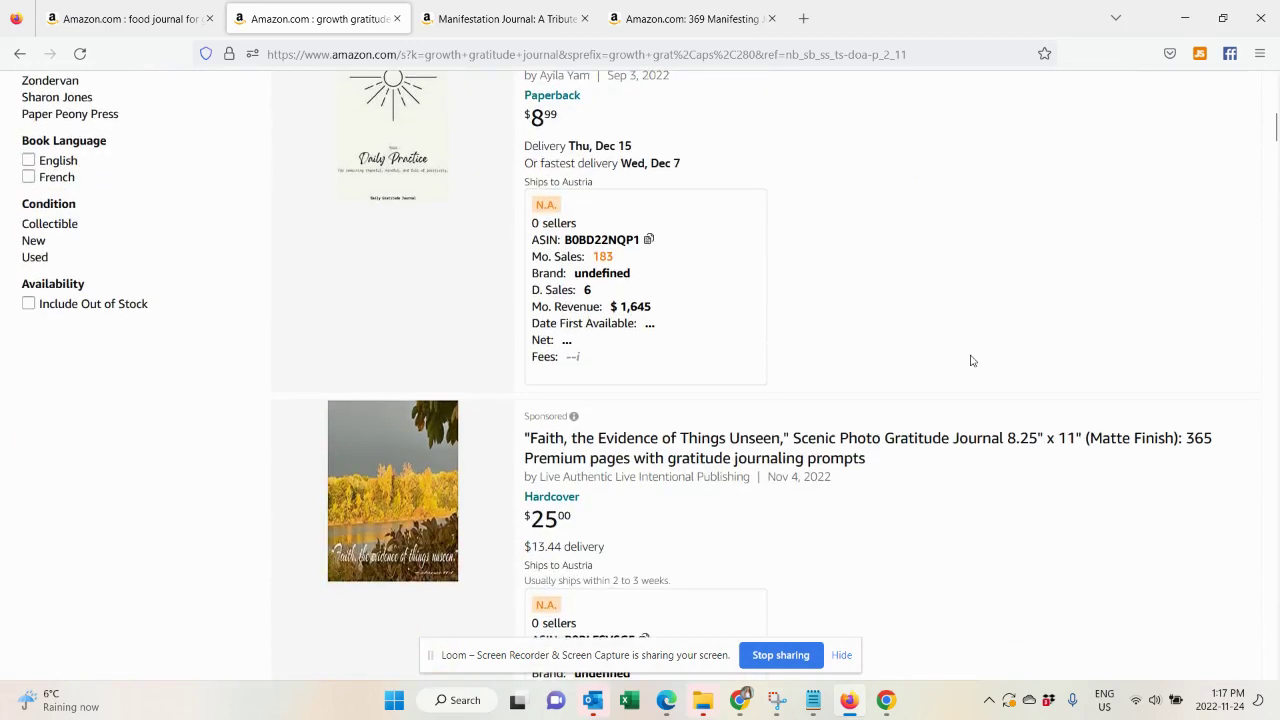
scroll(970, 360, "down", 7)
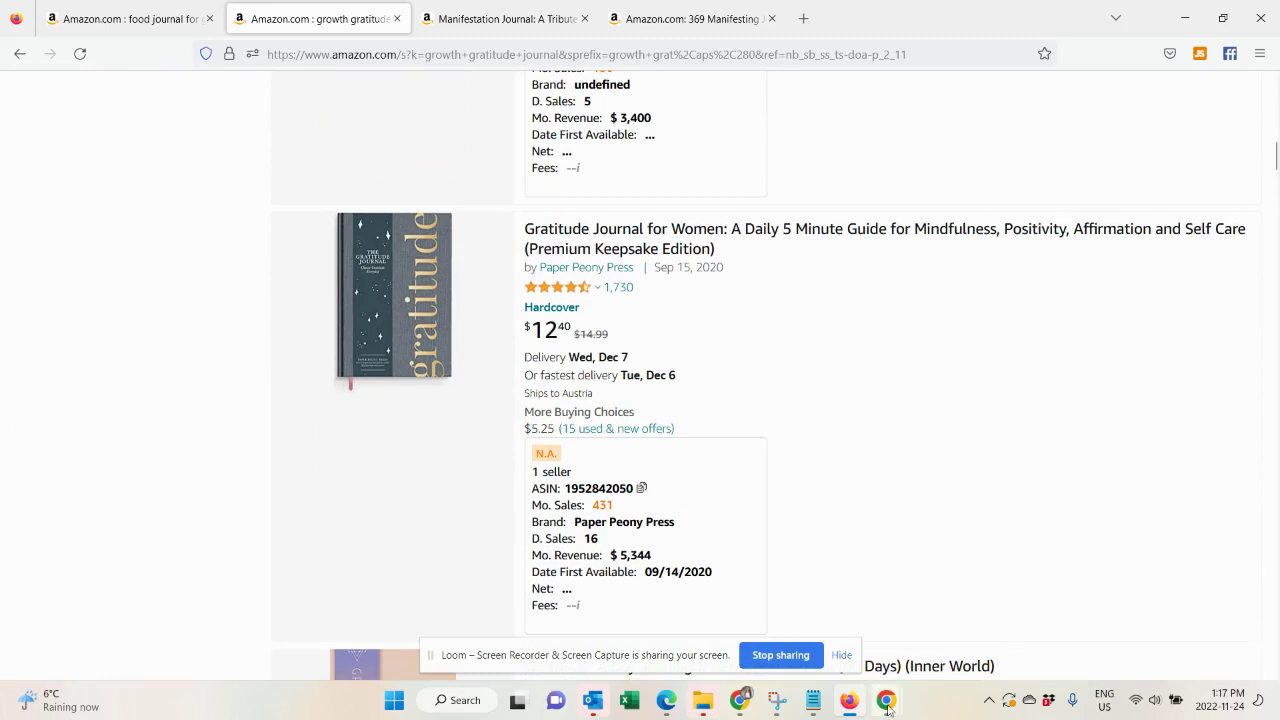
Back in the Etsy window, search for 'manifestation journal'.
mouse_move(887, 708)
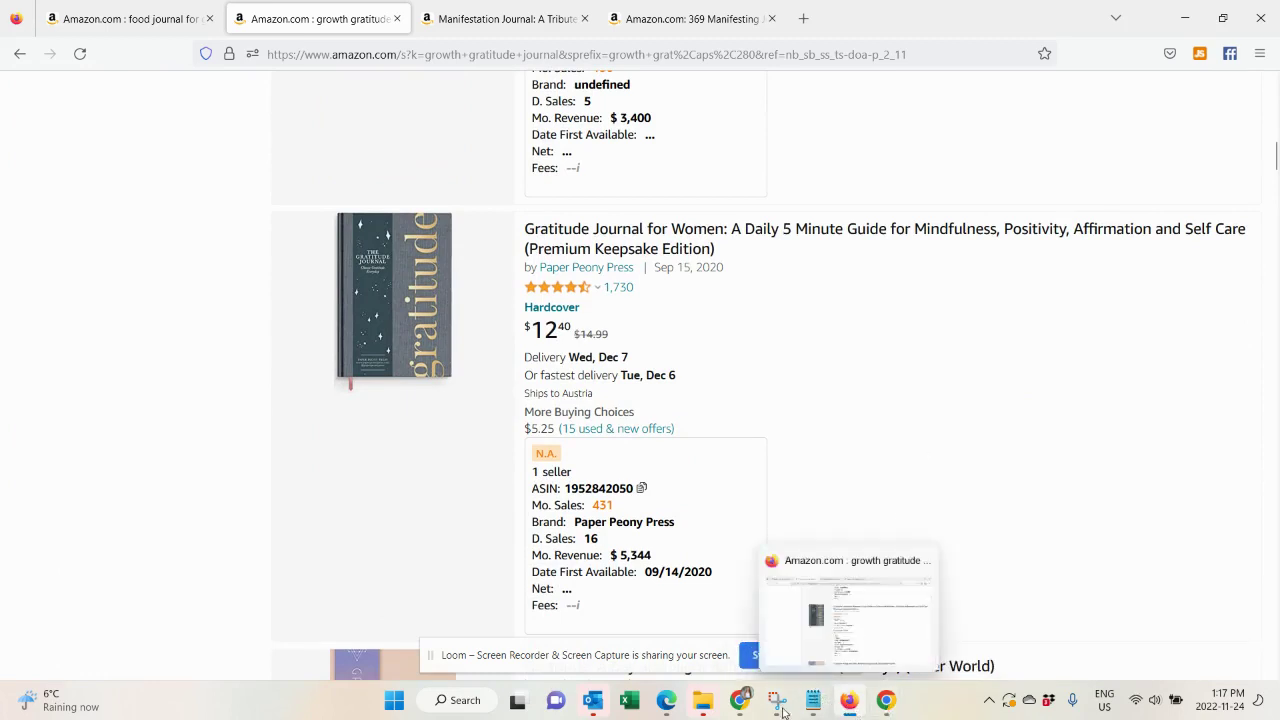
mouse_move(742, 700)
left_click(731, 632)
scroll(743, 488, "down", 6)
scroll(743, 488, "down", 10)
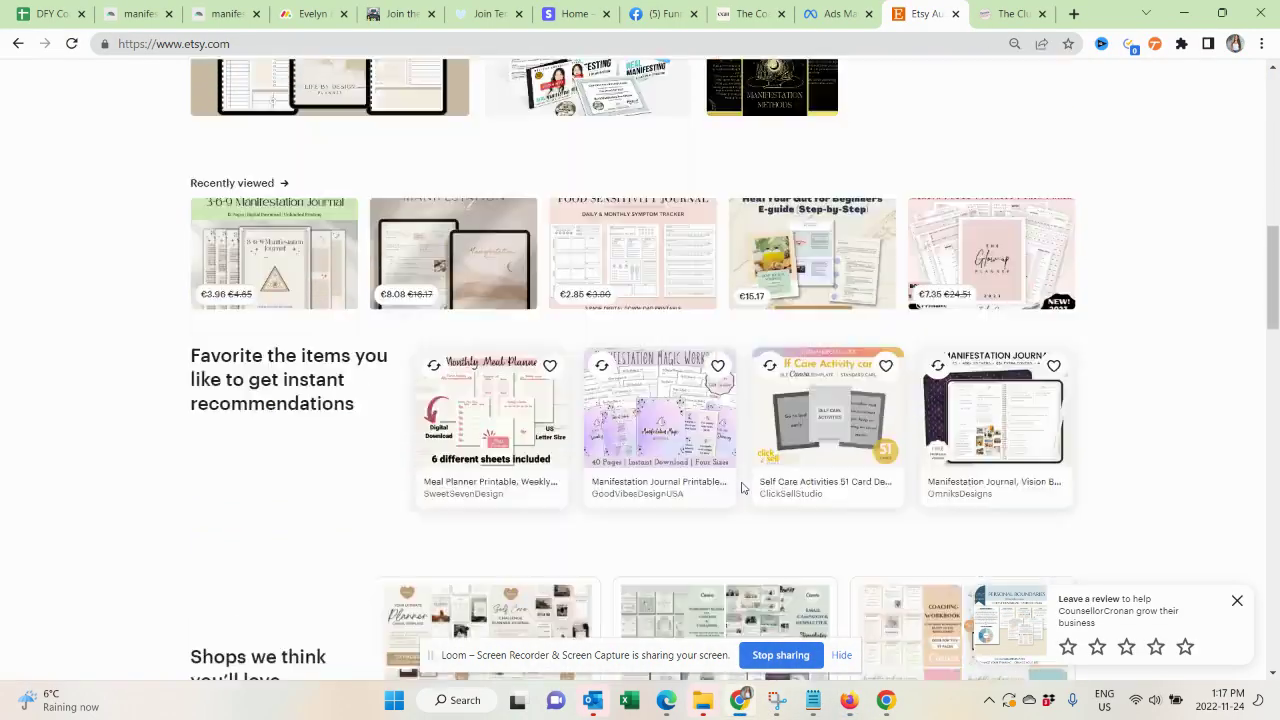
scroll(743, 488, "up", 15)
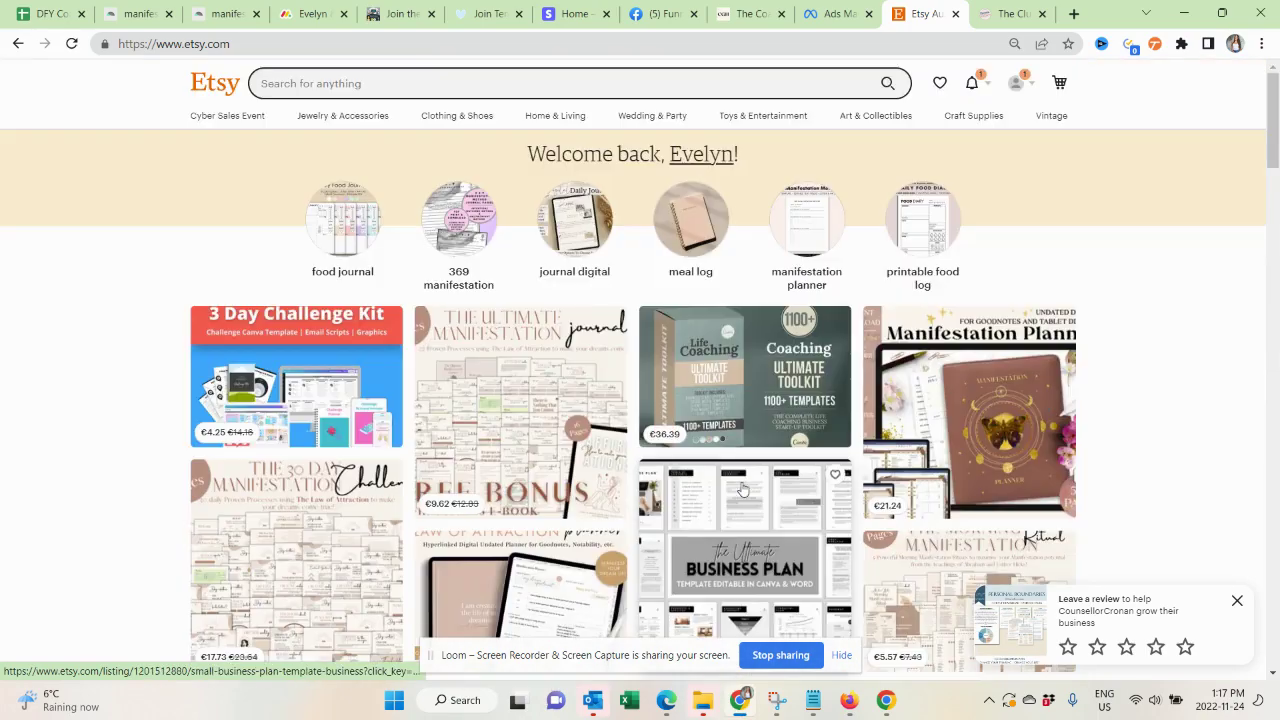
left_click(473, 87)
type("m")
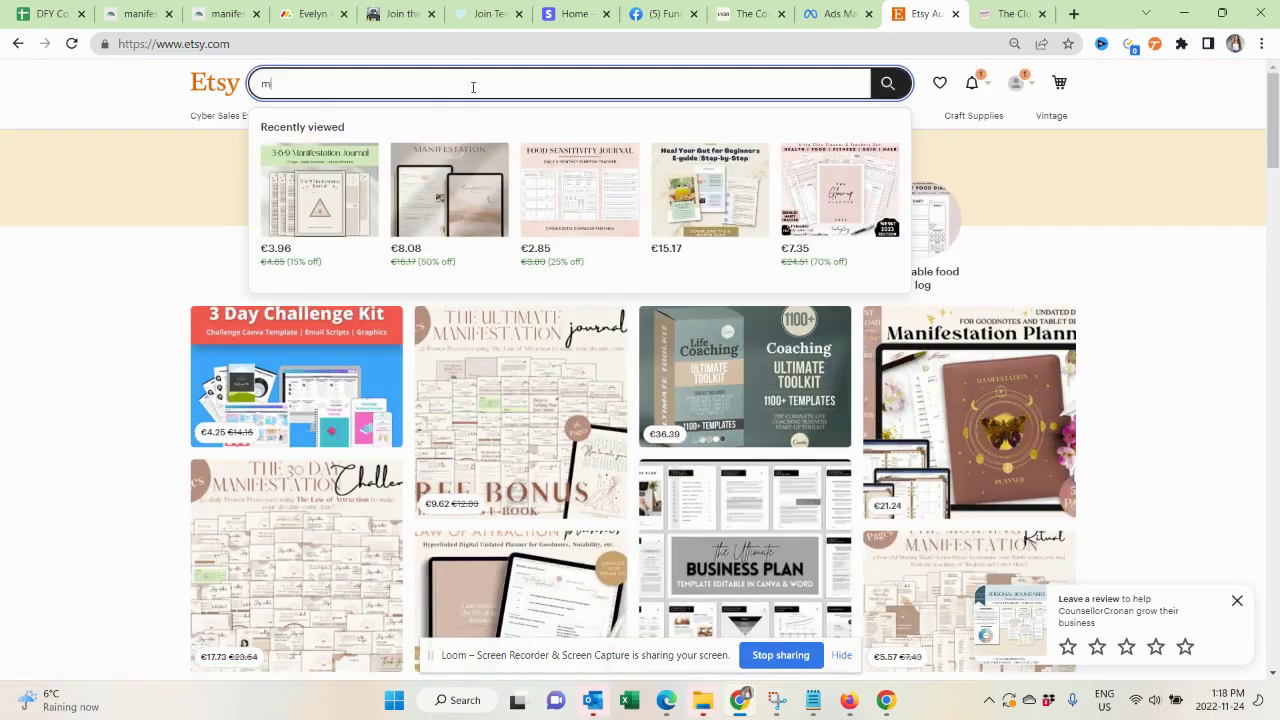
type("anifestation journal")
key("Return")
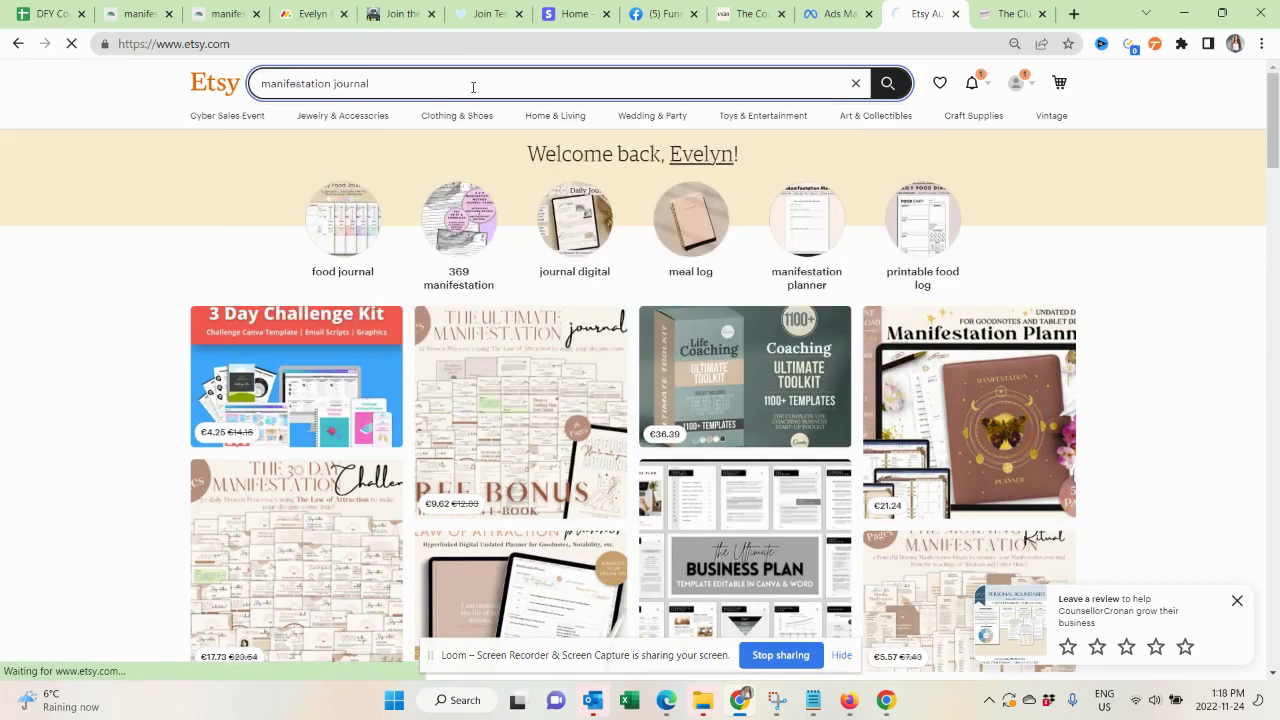
Open the bestselling The Manifestation Journal listing from the search results.
scroll(480, 272, "down", 2)
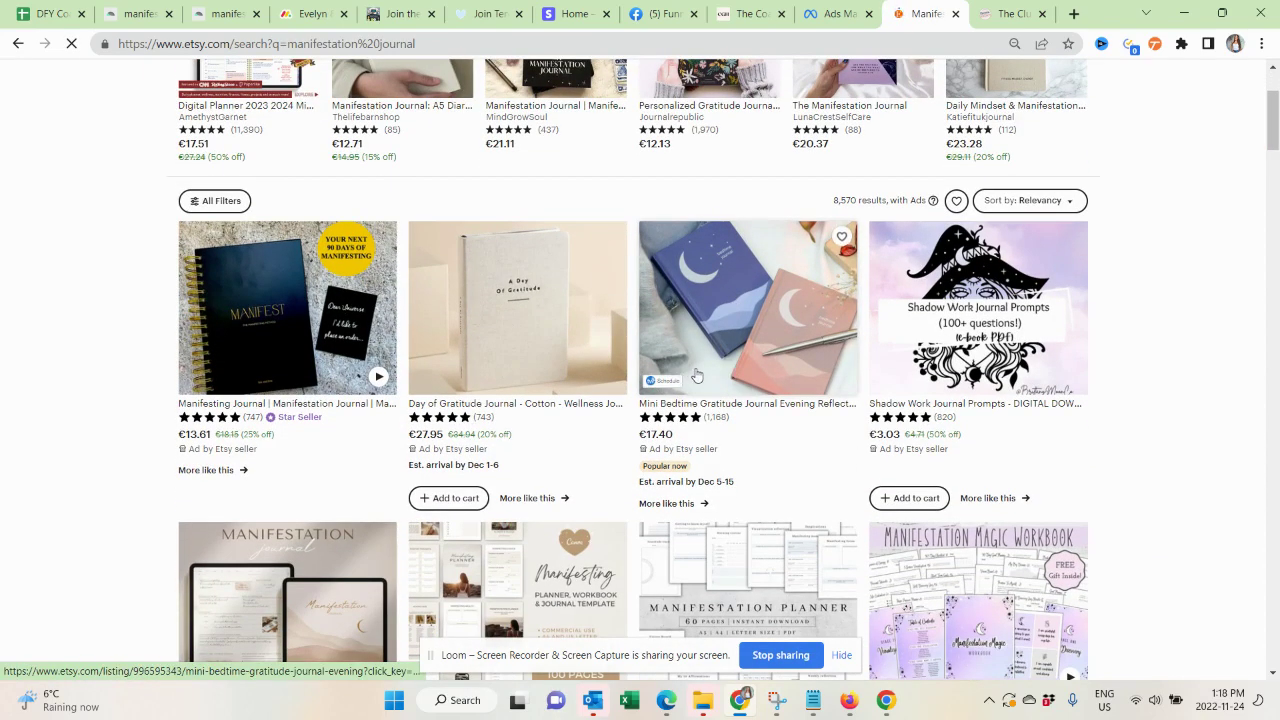
scroll(697, 375, "down", 2)
scroll(740, 390, "up", 2)
scroll(790, 405, "down", 3)
scroll(790, 405, "down", 4)
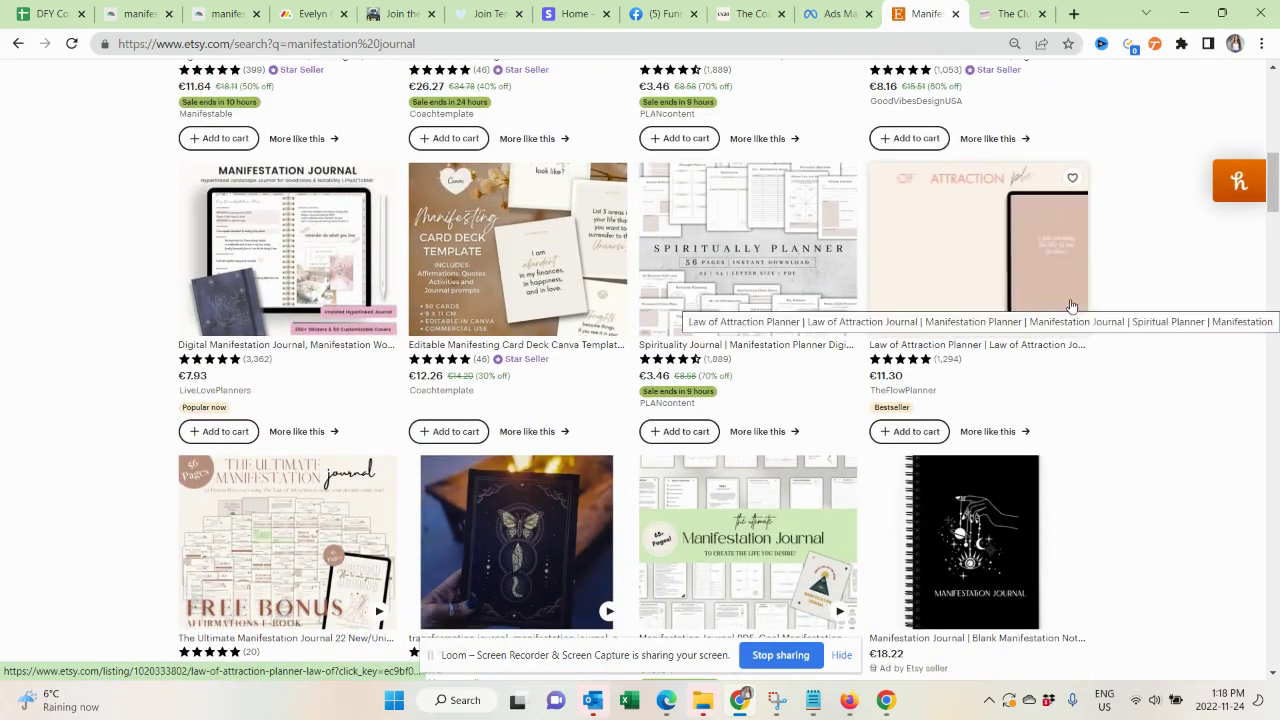
scroll(1070, 305, "down", 5)
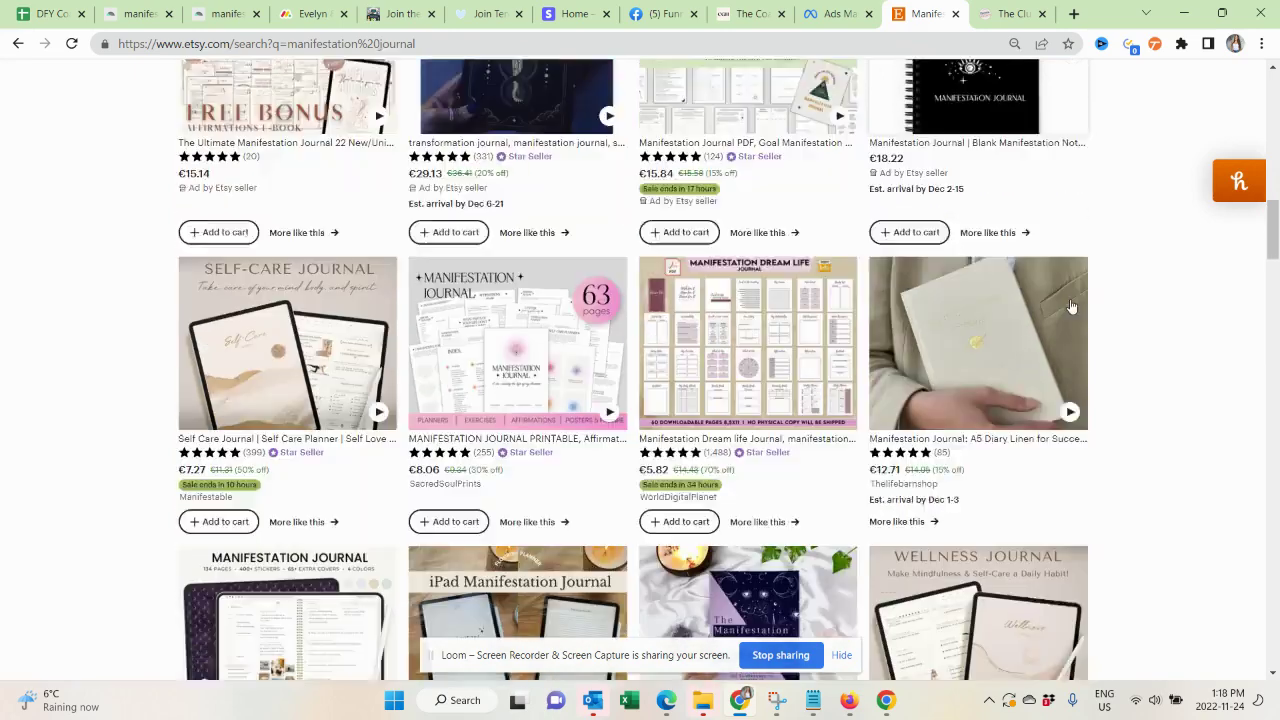
scroll(1070, 305, "down", 3)
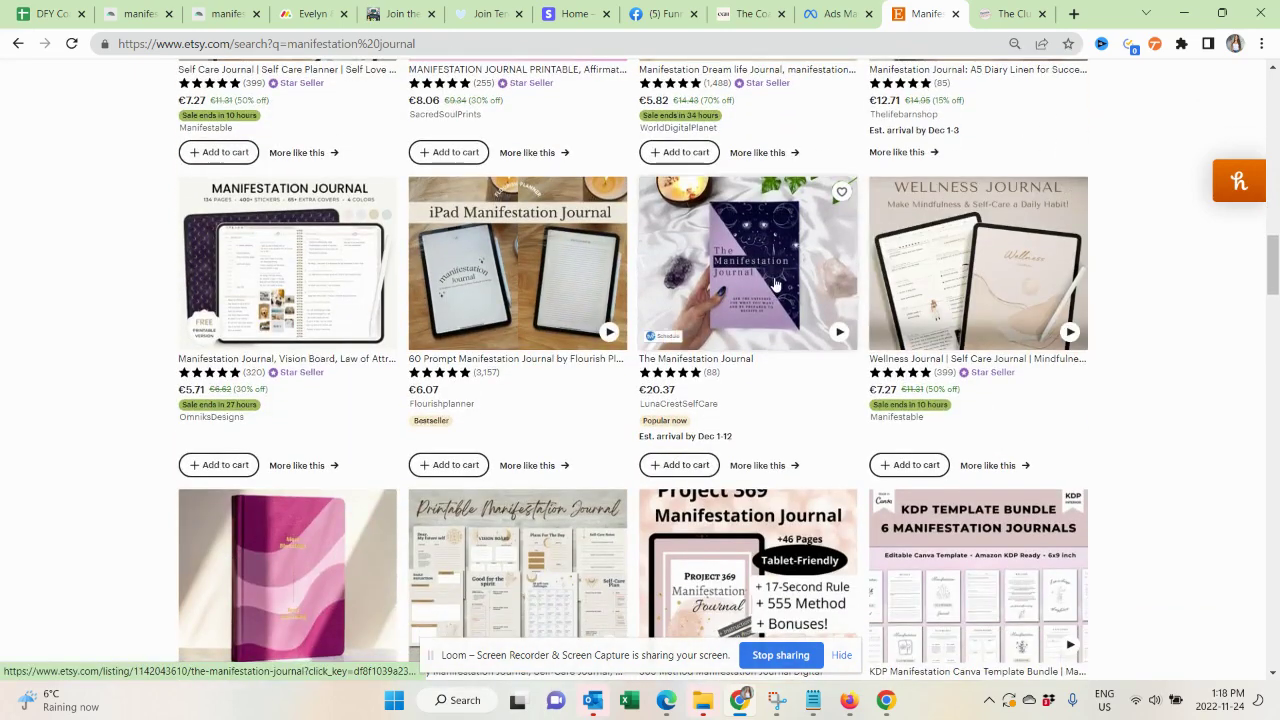
left_click(775, 284)
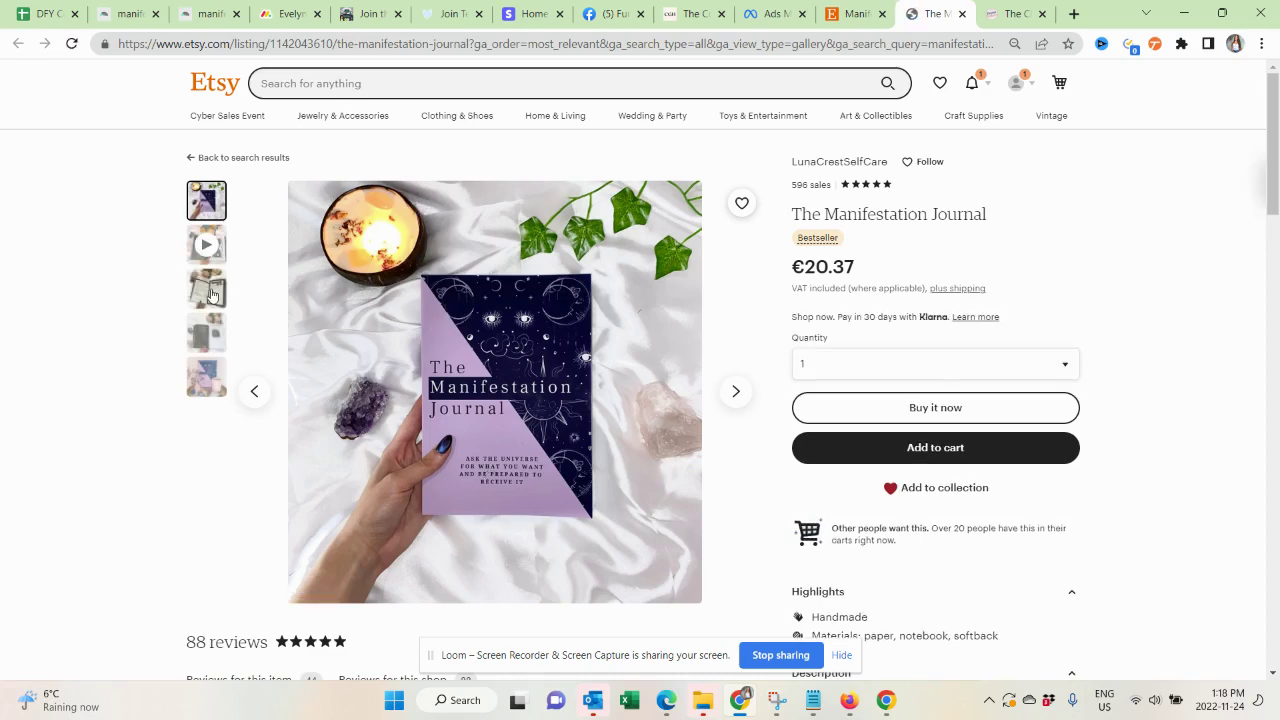
Browse the open-journal, decision quote and candle-and-crystals photos, then return to the cover photo.
left_click(207, 289)
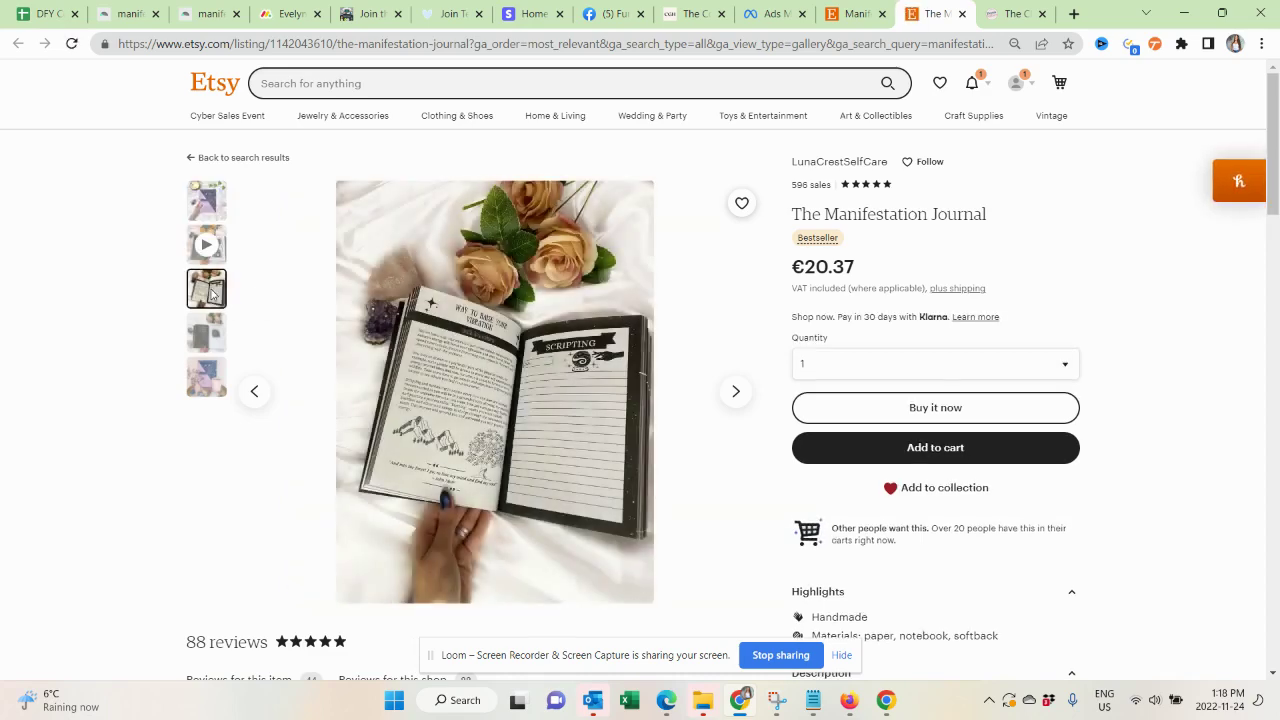
left_click(212, 348)
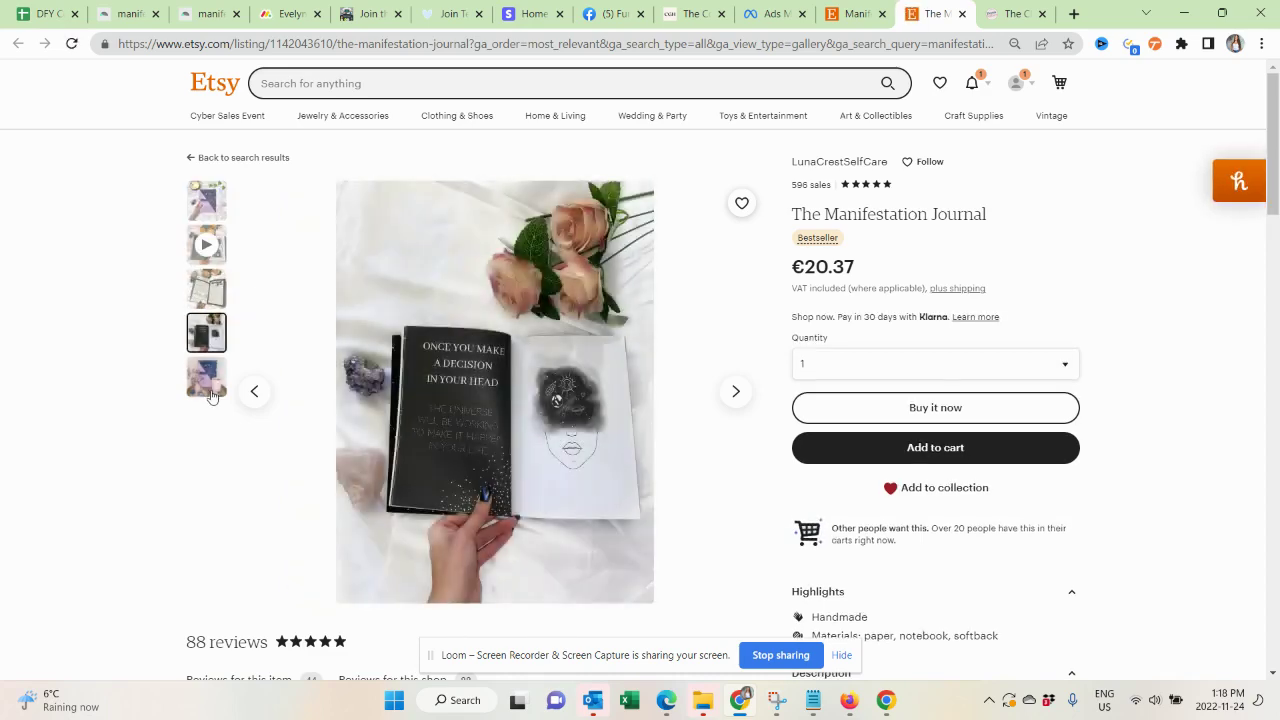
left_click(211, 392)
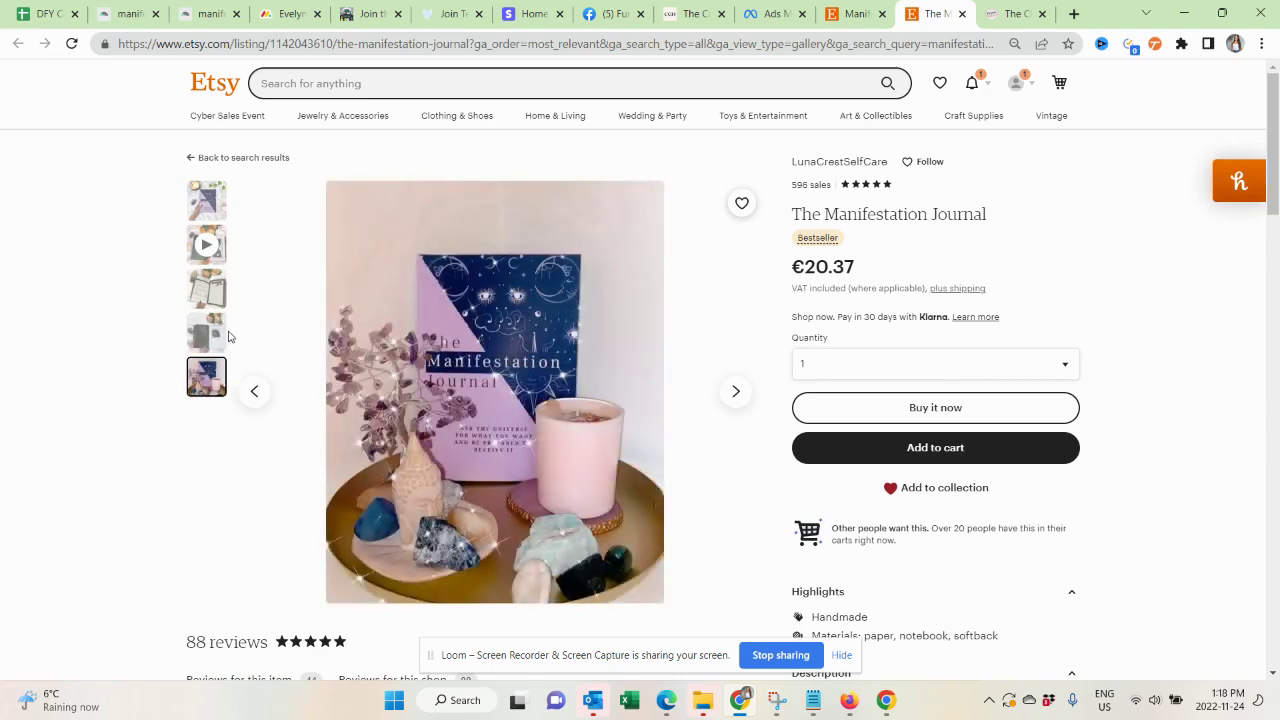
left_click(212, 206)
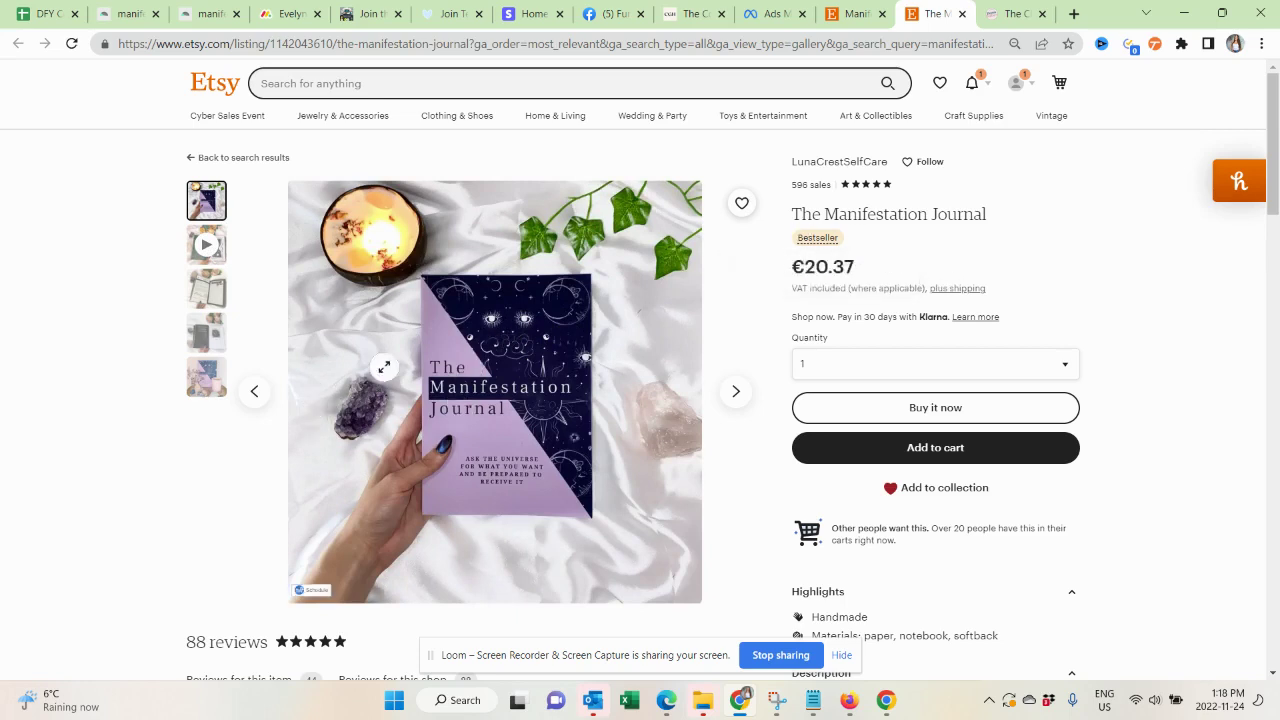
Play the listing video, then view the scripting, decision and candle photos.
left_click(209, 262)
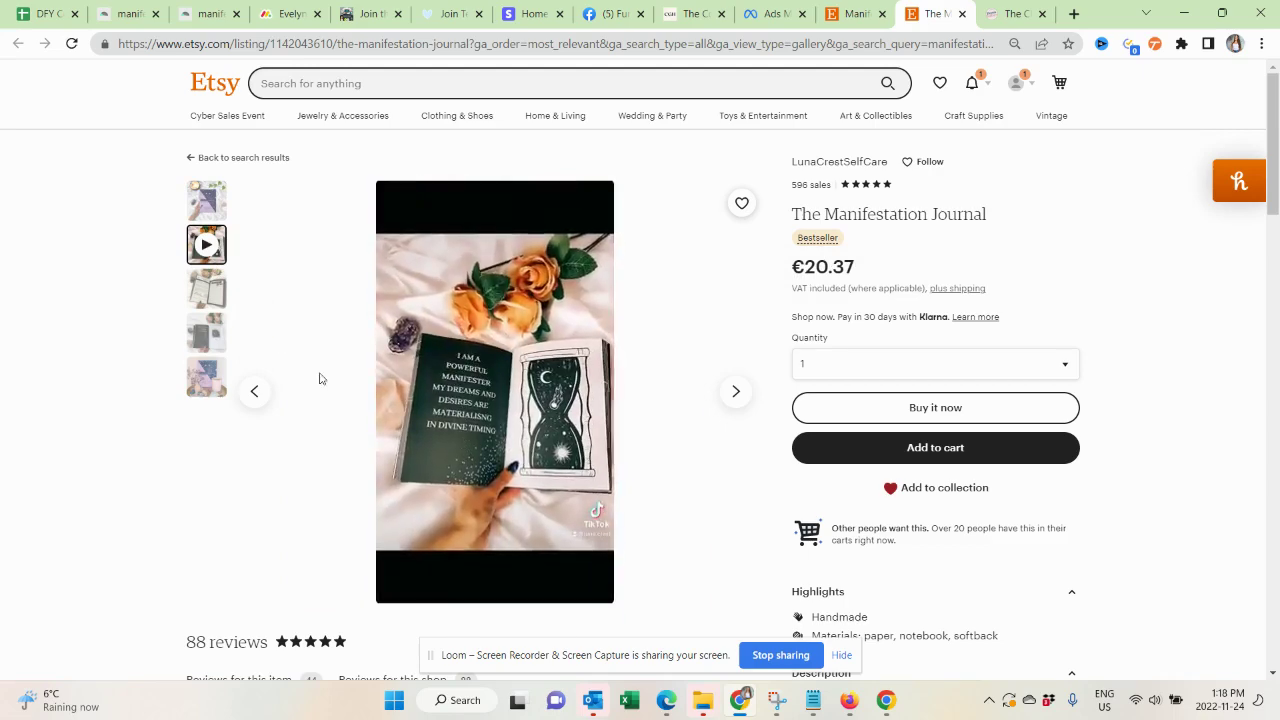
left_click(218, 292)
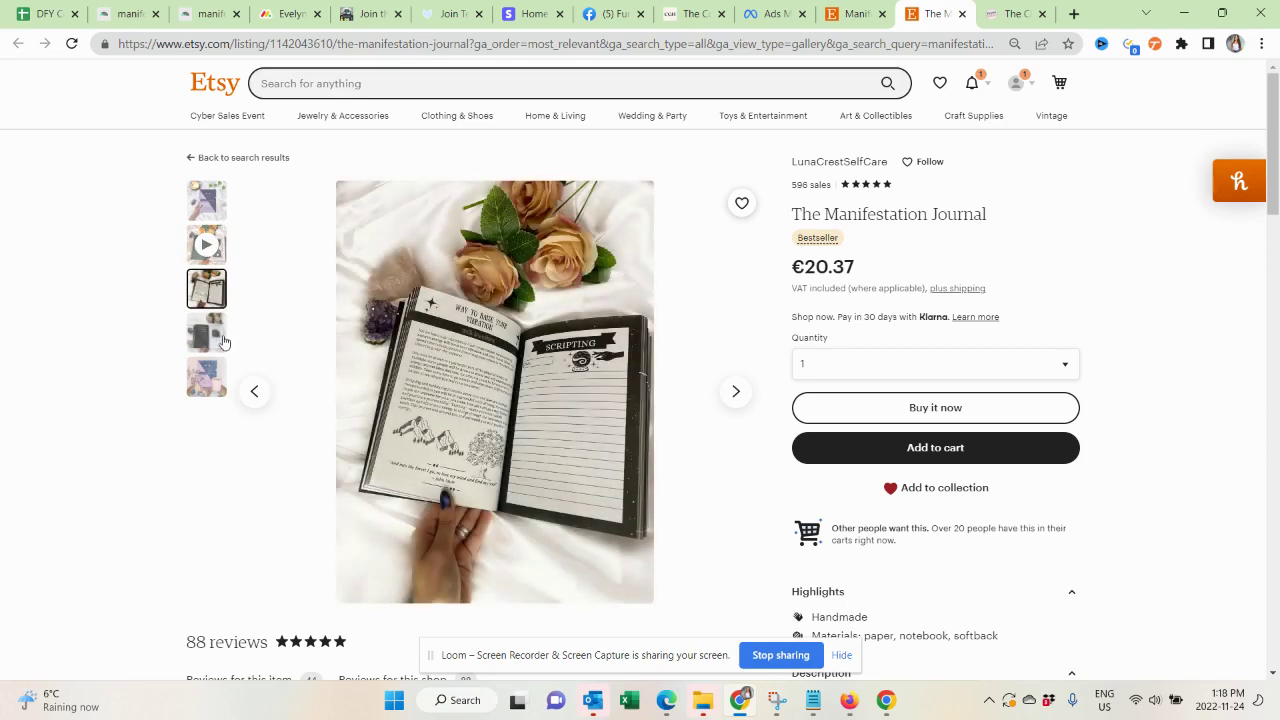
left_click(223, 343)
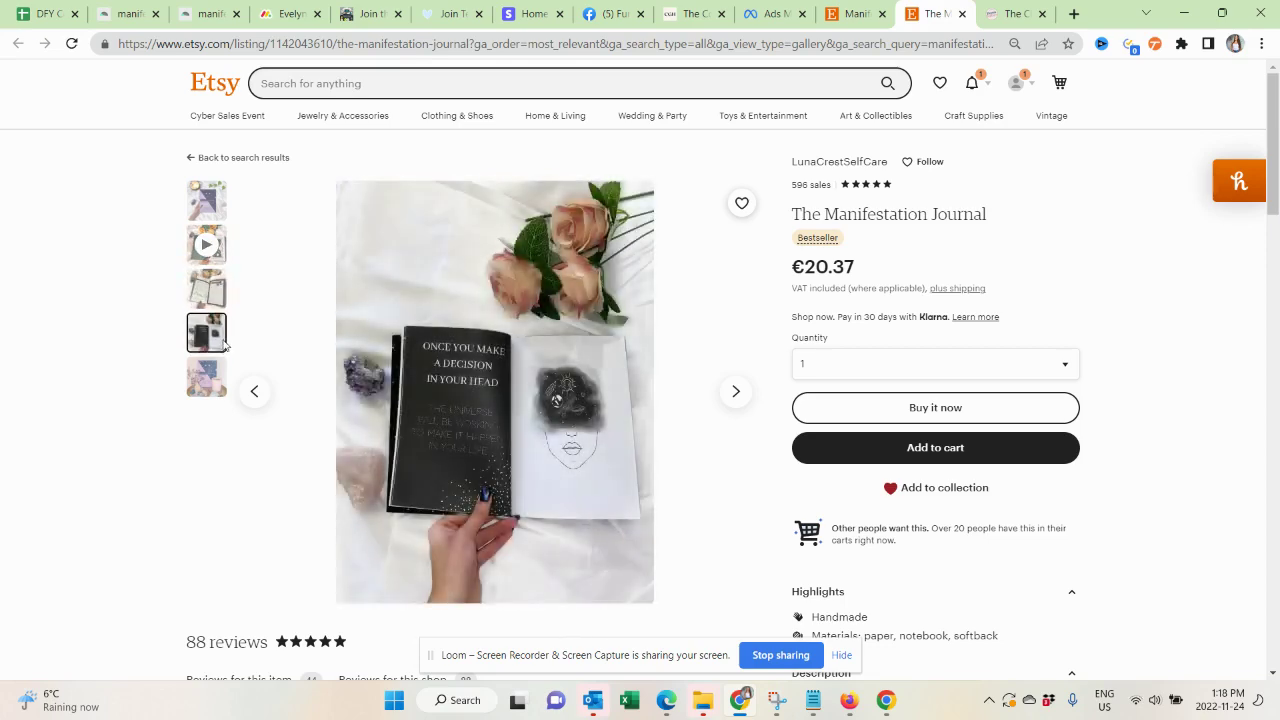
left_click(221, 369)
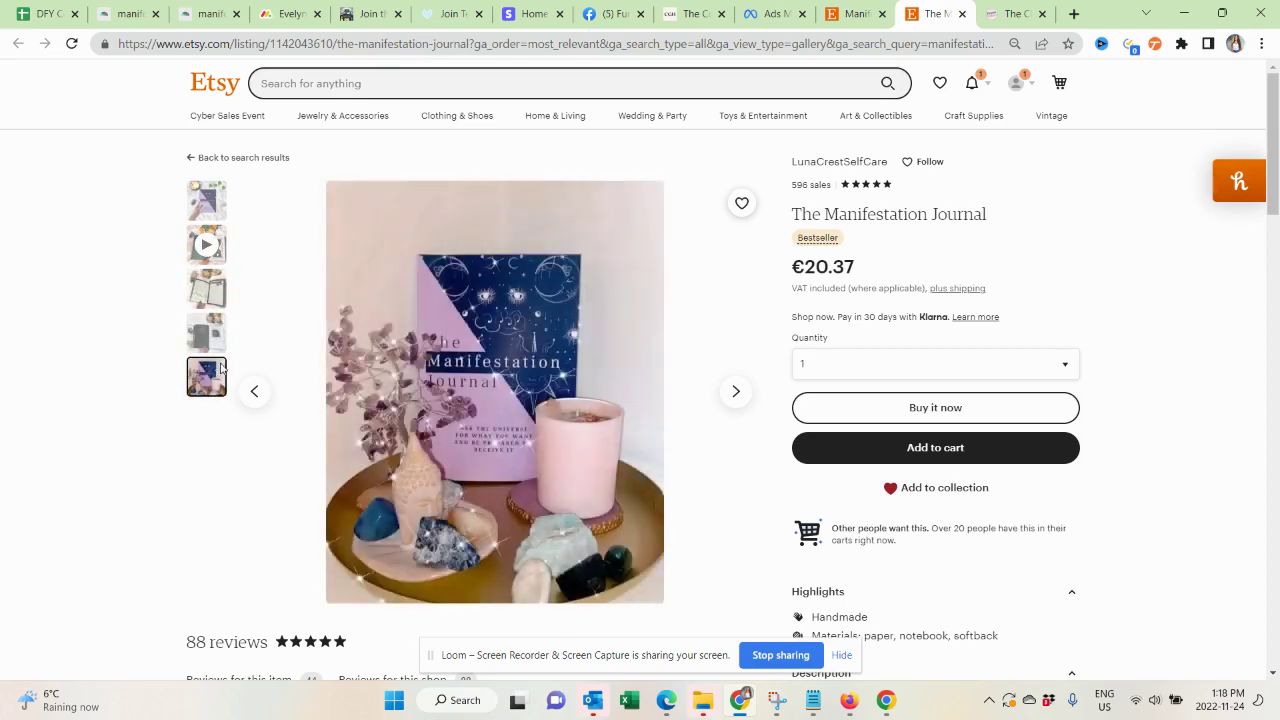